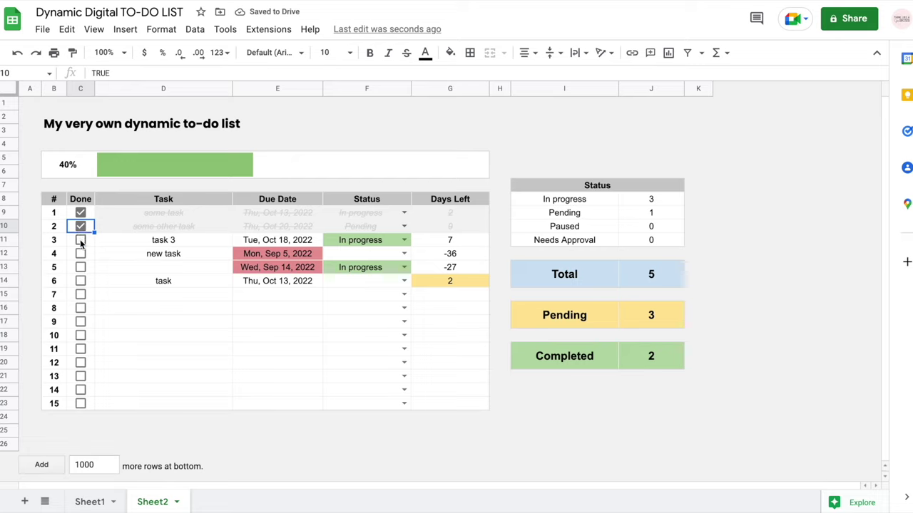
Try the Done checkboxes of tasks 3, 4, 5 and 6, and clear every checked task again.
{"action": "left_click", "coordinate": [79, 240]}
{"action": "left_click", "coordinate": [80, 253]}
{"action": "left_click", "coordinate": [81, 266]}
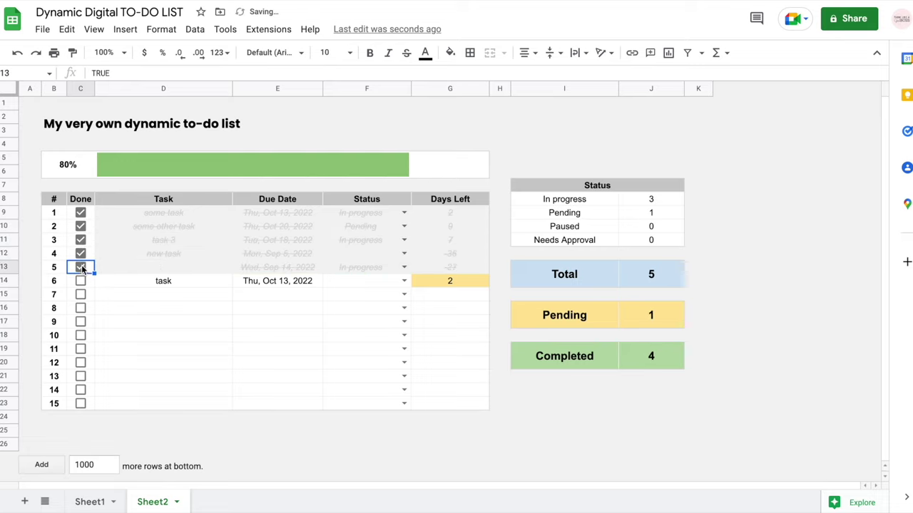
{"action": "left_click", "coordinate": [80, 281]}
{"action": "left_click", "coordinate": [81, 280]}
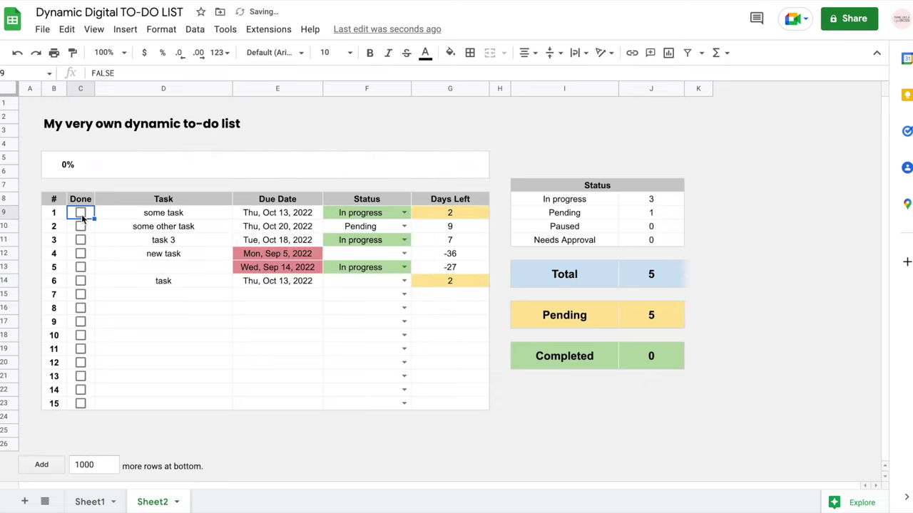
Mark tasks 1 and 2 as done and clear both checkboxes again.
{"action": "left_click", "coordinate": [81, 213]}
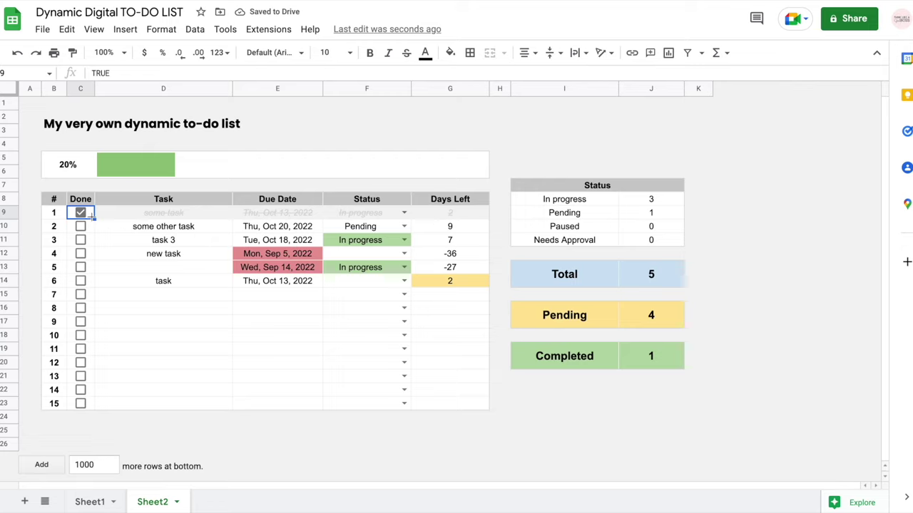
{"action": "left_click", "coordinate": [81, 226]}
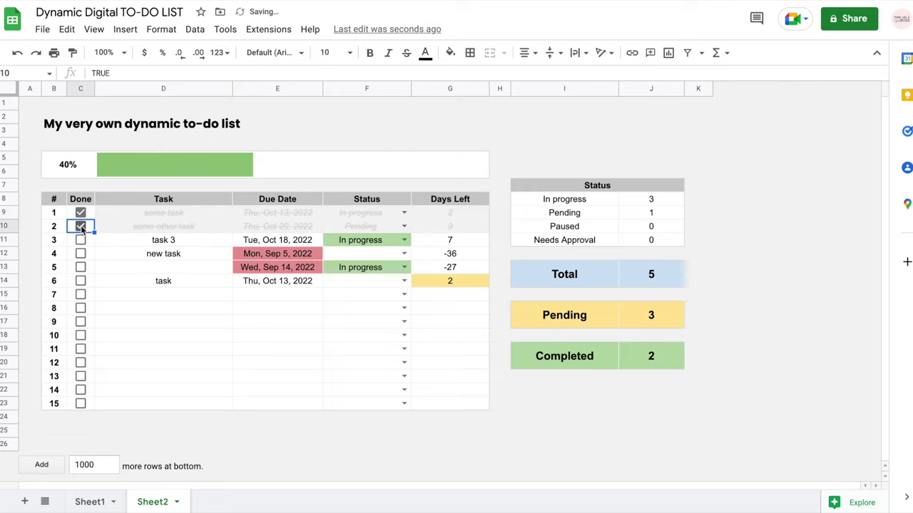
{"action": "left_click", "coordinate": [81, 227]}
{"action": "left_click", "coordinate": [81, 213]}
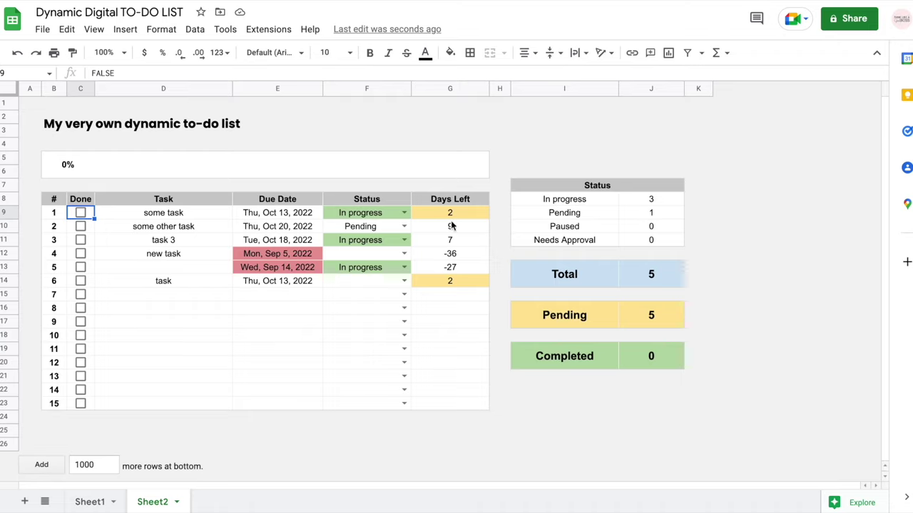
Review the available status options, and set the status of tasks 4 and 3 to Paused.
{"action": "left_click", "coordinate": [403, 215]}
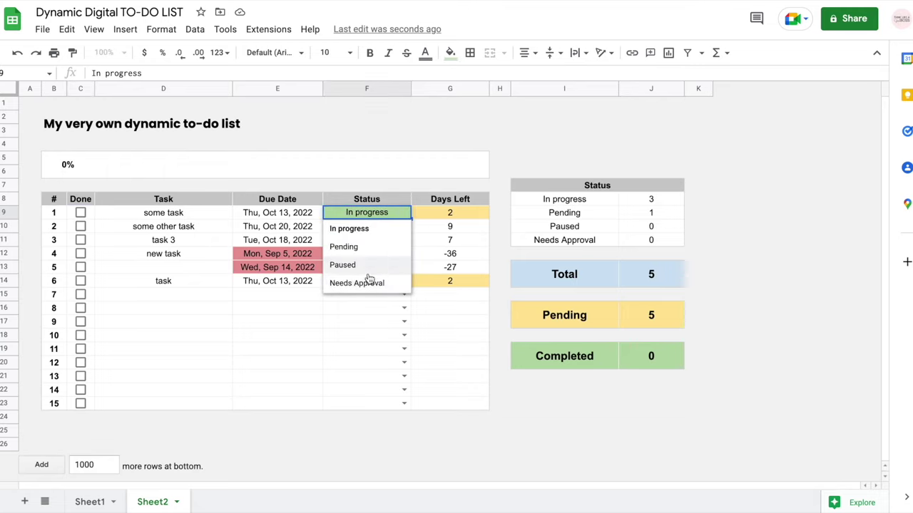
{"action": "left_click_drag", "start_coordinate": [568, 202], "coordinate": [569, 246]}
{"action": "left_click", "coordinate": [403, 253]}
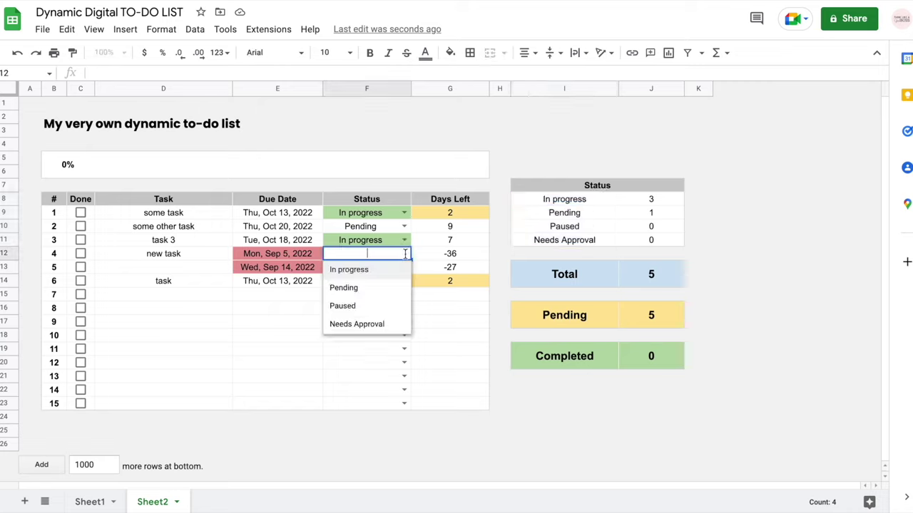
{"action": "left_click", "coordinate": [348, 306]}
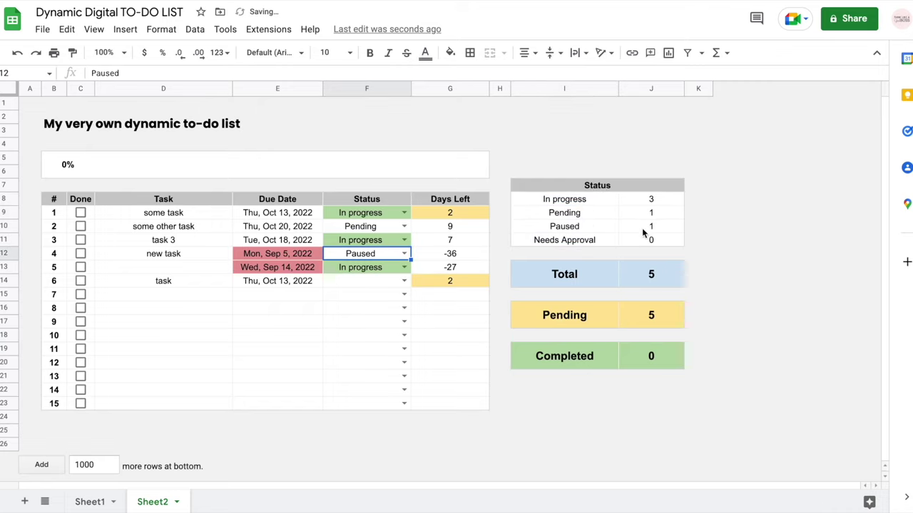
{"action": "left_click", "coordinate": [403, 241]}
{"action": "left_click", "coordinate": [342, 292]}
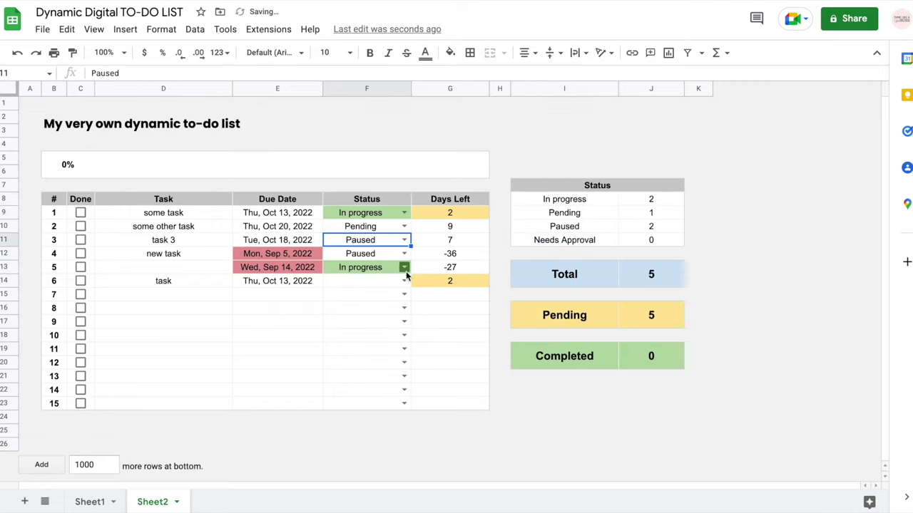
Mark tasks 1 and 2 as done and set task 3's due date to Mon, Oct 10, 2022.
{"action": "left_click", "coordinate": [80, 213]}
{"action": "left_click", "coordinate": [80, 226]}
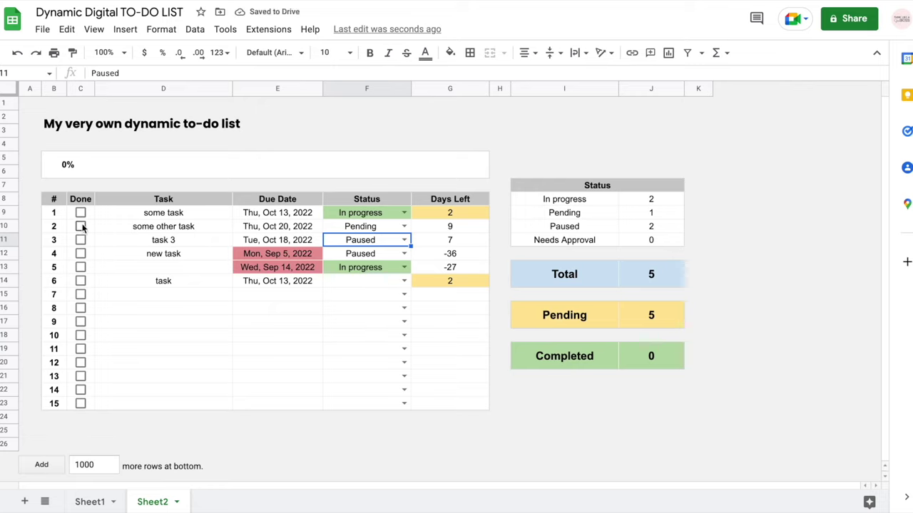
{"action": "left_click", "coordinate": [86, 245]}
{"action": "double_click", "coordinate": [264, 240]}
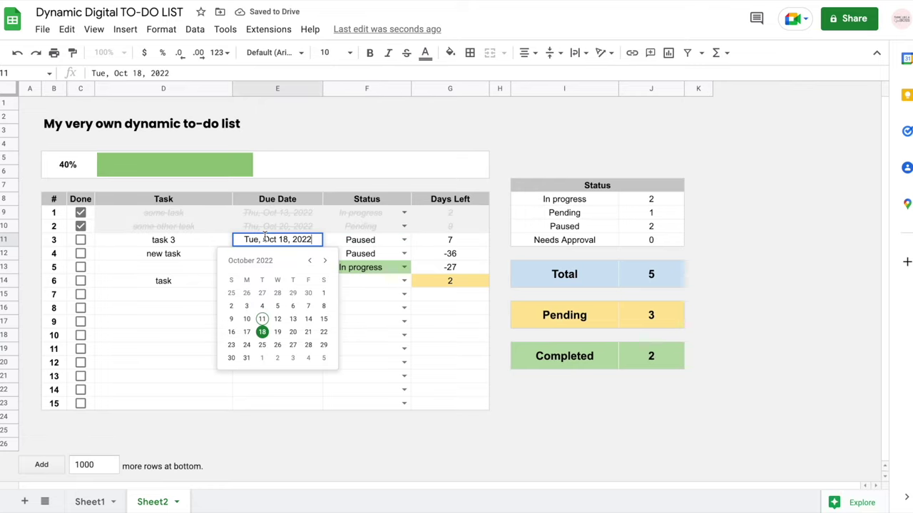
{"action": "left_click", "coordinate": [278, 319]}
Try marking tasks 3 to 5 as done, and clear the checkboxes of tasks 5 and 4.
{"action": "left_click", "coordinate": [81, 267]}
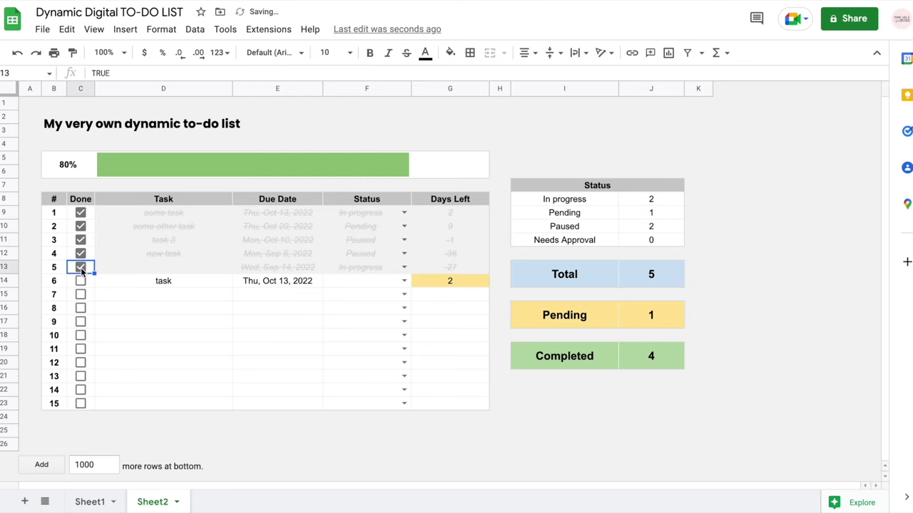
{"action": "left_click", "coordinate": [81, 268]}
{"action": "left_click", "coordinate": [80, 253]}
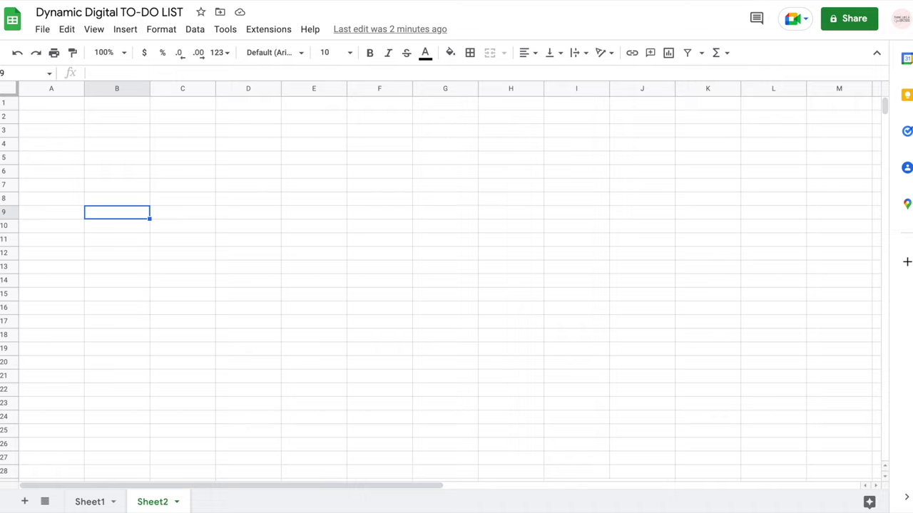
Enter 1 and 2 in B9 and B10, extend the series to 15 down to B23, and clear the whole range.
{"action": "type", "text": "1"}
{"action": "key", "text": "Return"}
{"action": "type", "text": "2"}
{"action": "key", "text": "Return"}
{"action": "left_click", "coordinate": [117, 225]}
{"action": "left_click", "coordinate": [116, 212]}
{"action": "left_click_drag", "start_coordinate": [117, 212], "coordinate": [129, 226]}
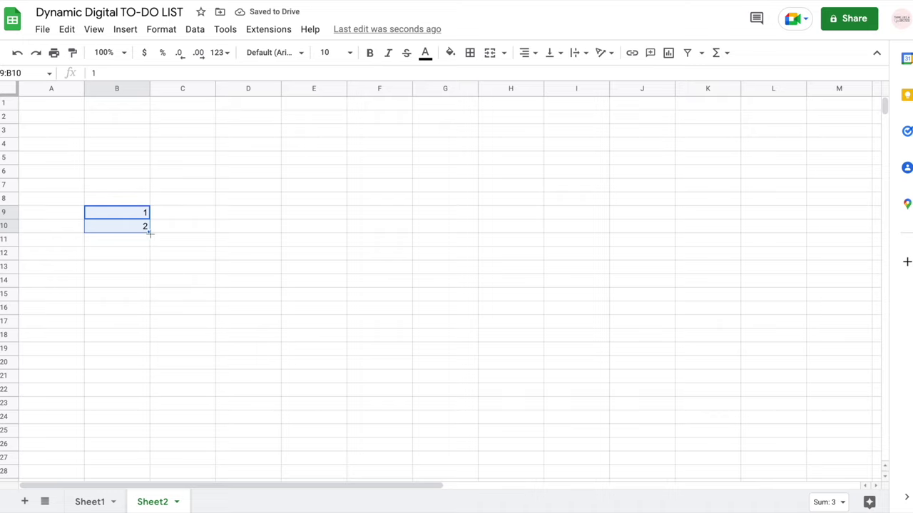
{"action": "left_click_drag", "start_coordinate": [150, 233], "coordinate": [122, 211]}
{"action": "left_click", "coordinate": [186, 373]}
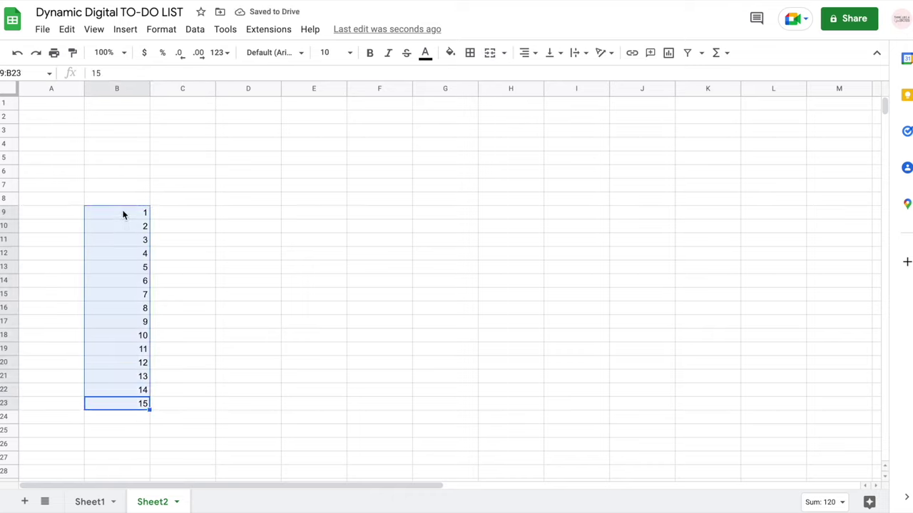
{"action": "key", "text": "Delete"}
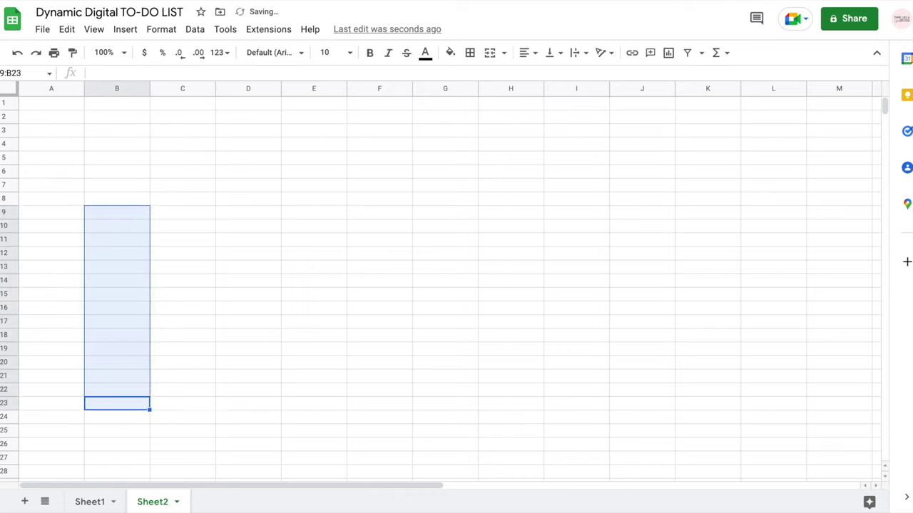
Enter the formula =SEQUENCE(15,1,1,1) in cell B9 to number the task rows.
{"action": "left_click", "coordinate": [99, 213]}
{"action": "type", "text": "=sequenc"}
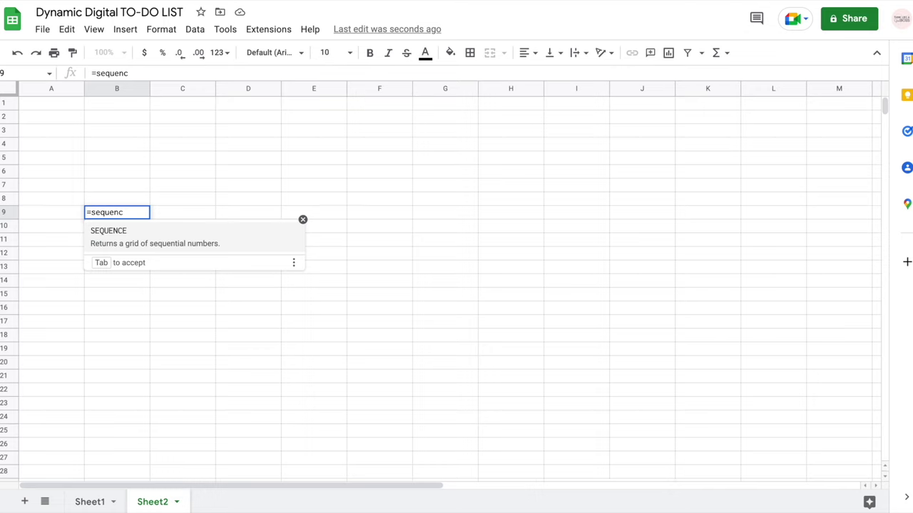
{"action": "key", "text": "Tab"}
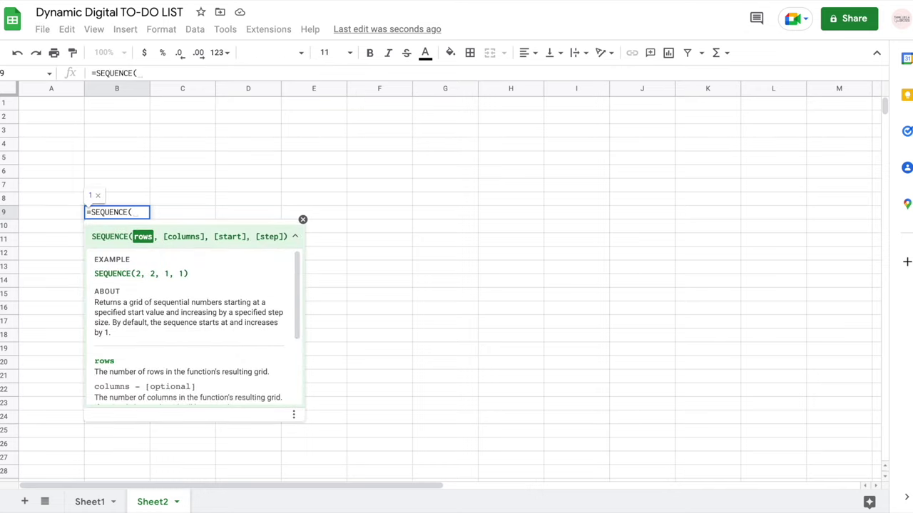
{"action": "type", "text": "15"}
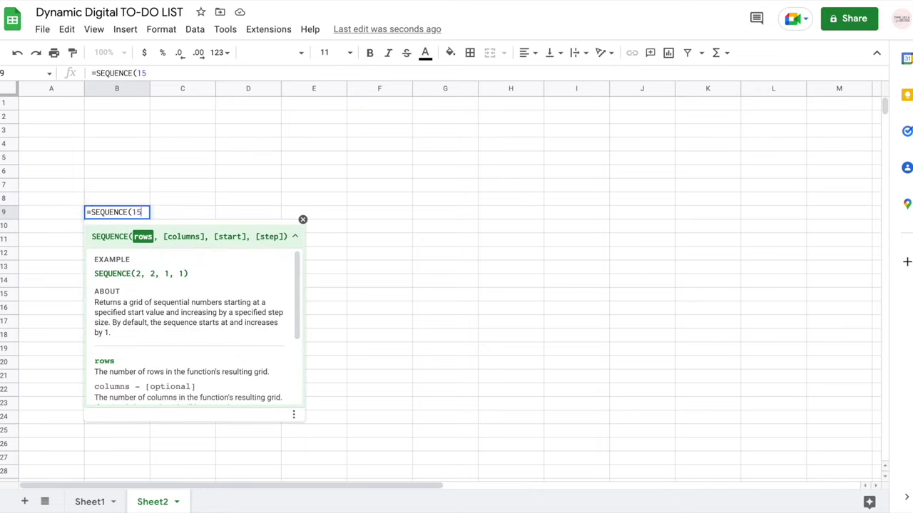
{"action": "type", "text": ",1,"}
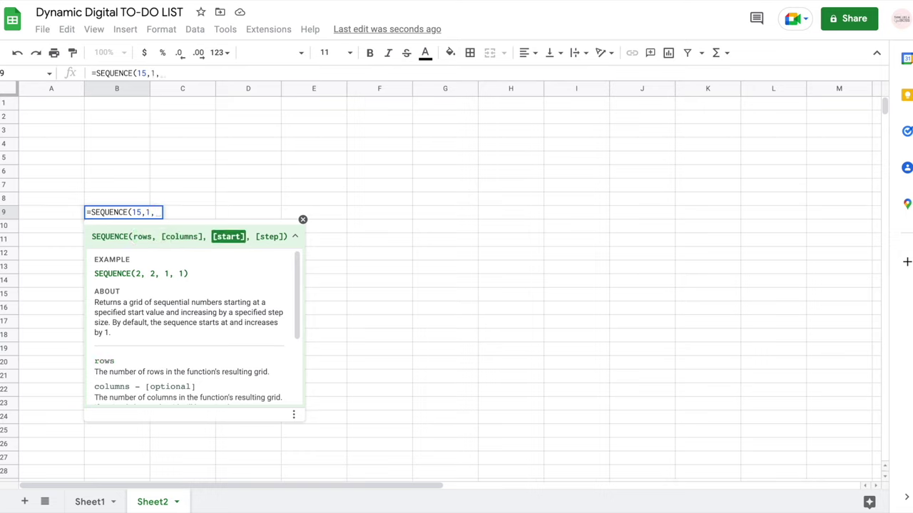
{"action": "type", "text": "1,"}
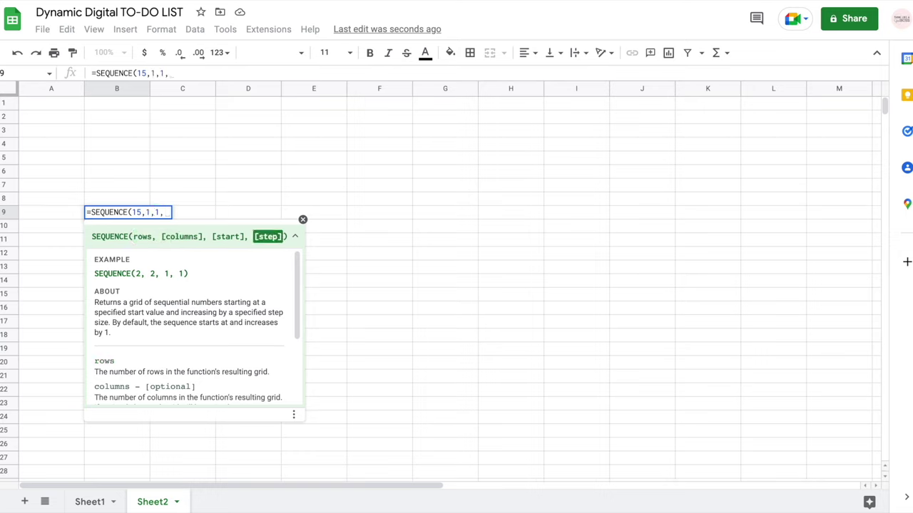
{"action": "type", "text": "1)"}
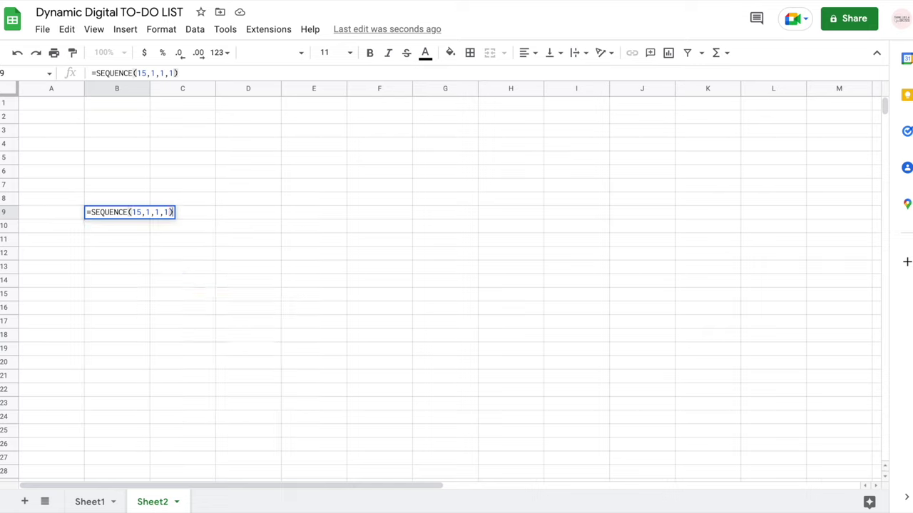
{"action": "key", "text": "Return"}
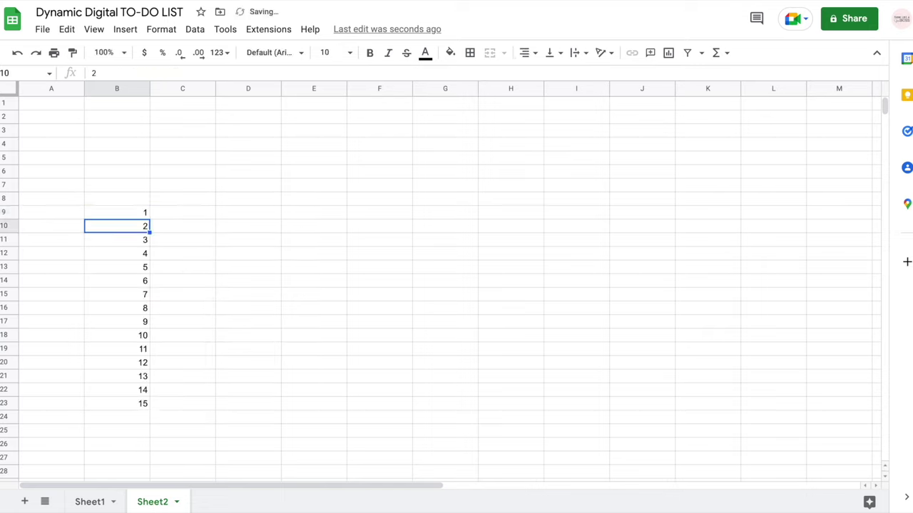
{"action": "key", "text": "Up"}
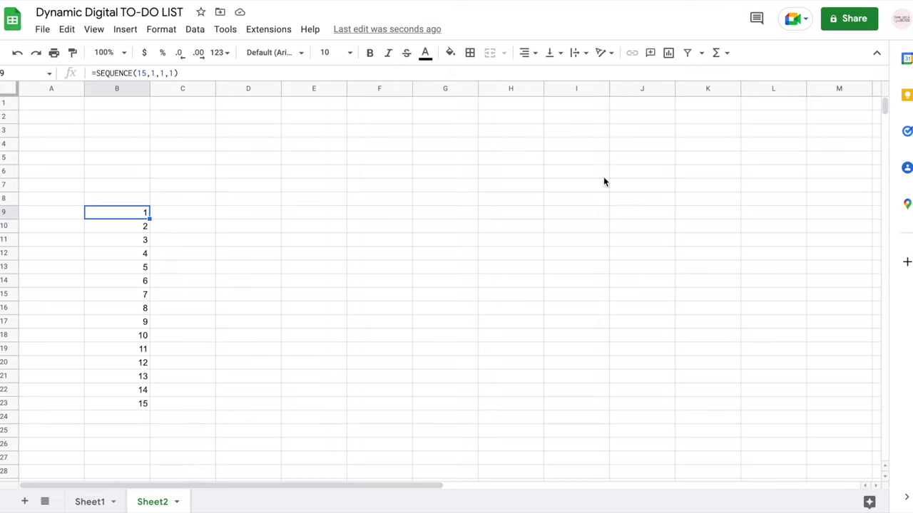
Format the whole sheet's cells with center horizontal alignment, middle vertical alignment and wrapped text.
{"action": "left_click", "coordinate": [9, 90]}
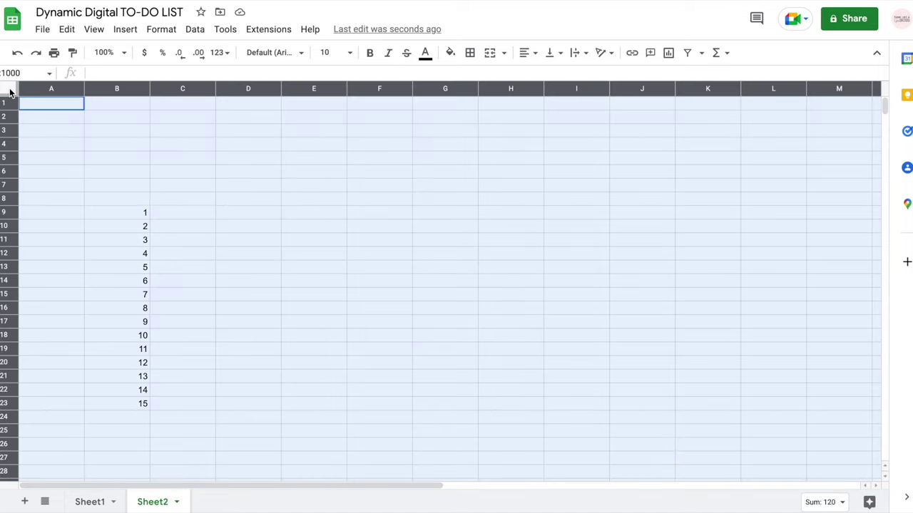
{"action": "left_click", "coordinate": [219, 148]}
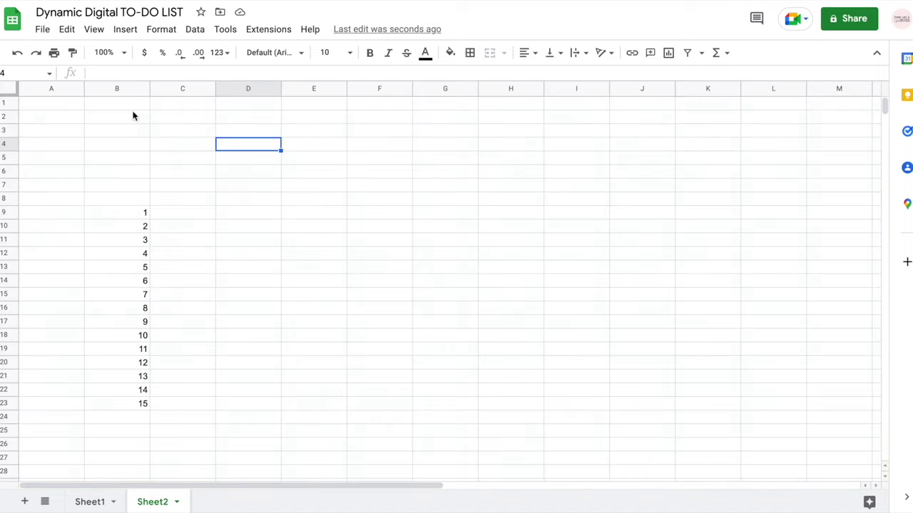
{"action": "left_click", "coordinate": [7, 89]}
{"action": "left_click", "coordinate": [526, 53]}
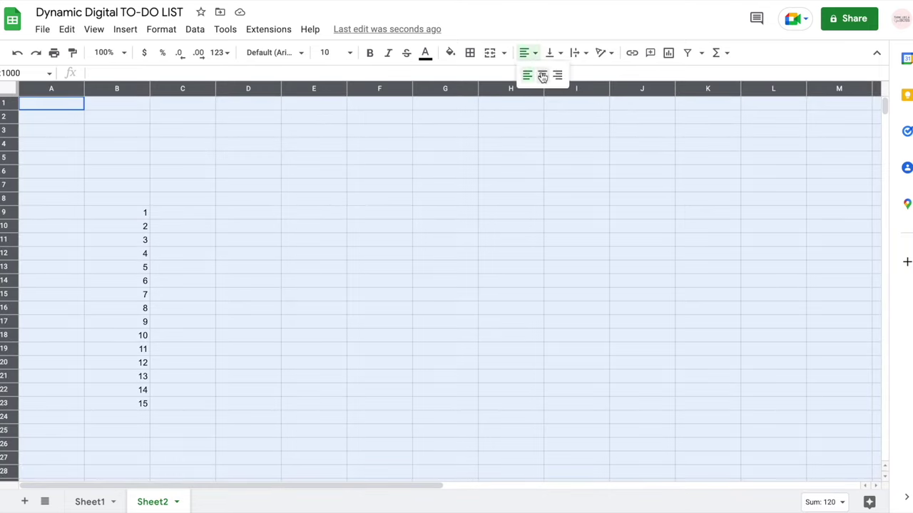
{"action": "left_click", "coordinate": [542, 76]}
{"action": "left_click", "coordinate": [551, 53]}
{"action": "left_click", "coordinate": [569, 75]}
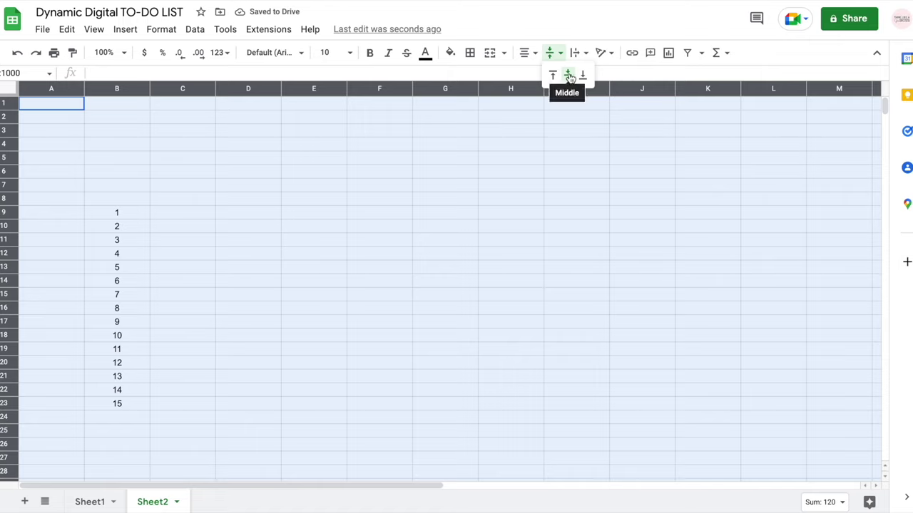
{"action": "left_click", "coordinate": [568, 75]}
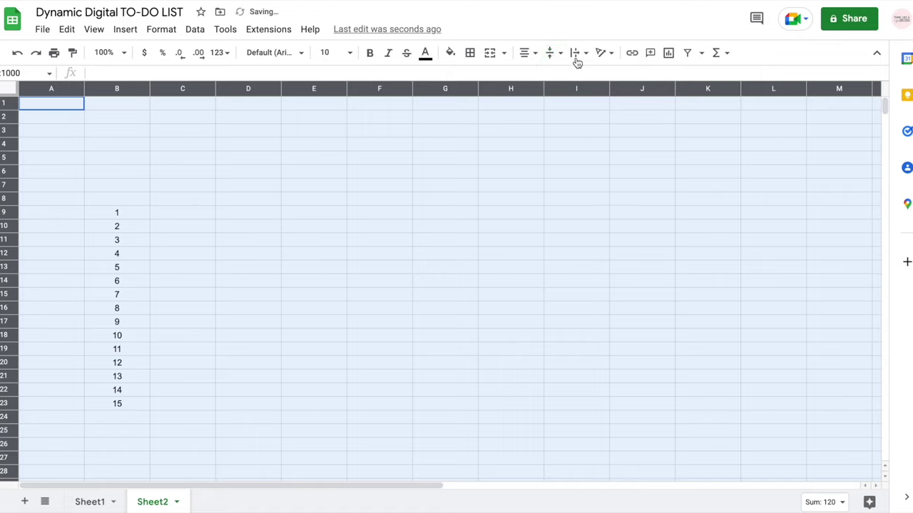
{"action": "left_click", "coordinate": [576, 56]}
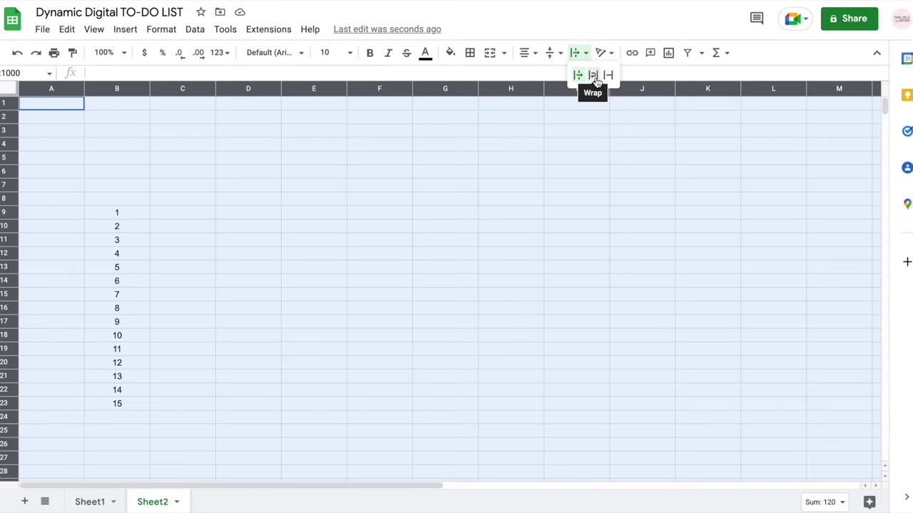
{"action": "left_click", "coordinate": [594, 76]}
Enter the sample text "sjdfb jshf jdhs" in C9 and narrow column C to test the wrapping.
{"action": "left_click", "coordinate": [170, 219]}
{"action": "type", "text": "sjdfb jshf jdhs"}
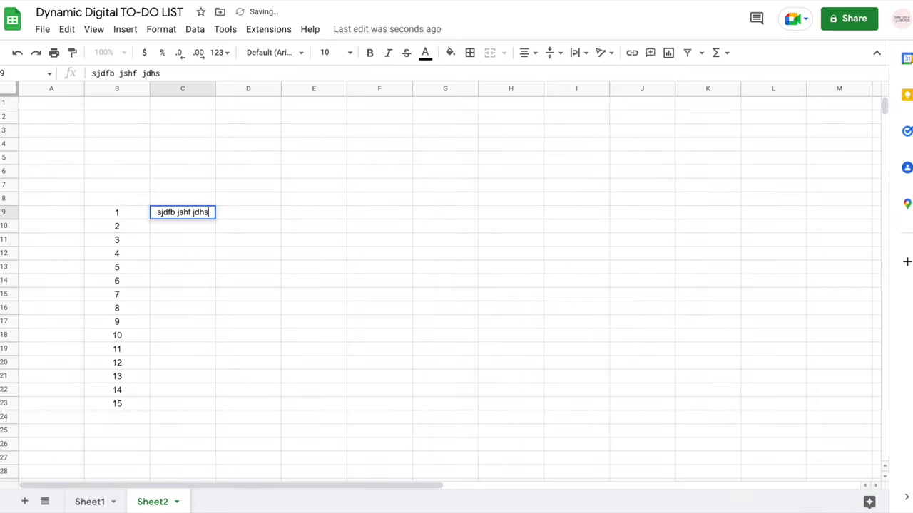
{"action": "key", "text": "Return"}
{"action": "left_click_drag", "start_coordinate": [216, 88], "coordinate": [193, 88]}
Try the Clip and Overflow text settings on C9 and set it back to Wrap.
{"action": "left_click", "coordinate": [171, 218]}
{"action": "left_click", "coordinate": [583, 53]}
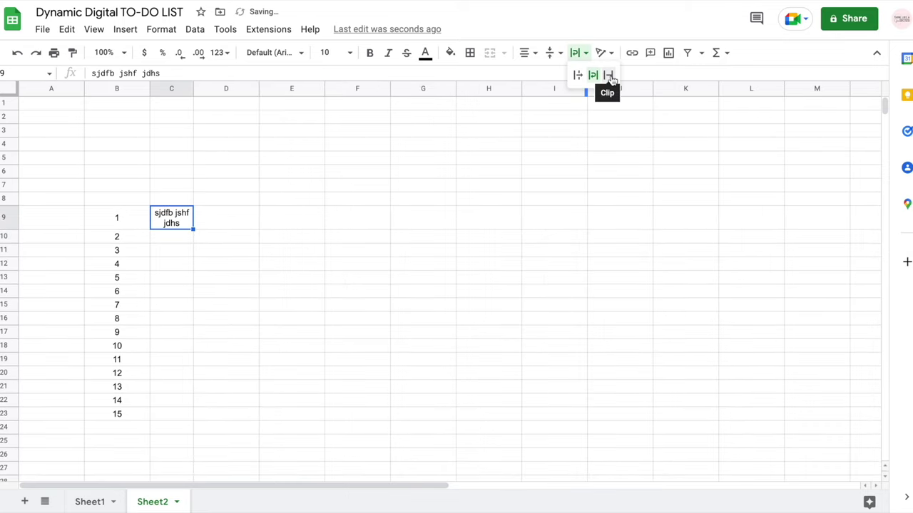
{"action": "left_click", "coordinate": [608, 75]}
{"action": "left_click", "coordinate": [580, 56]}
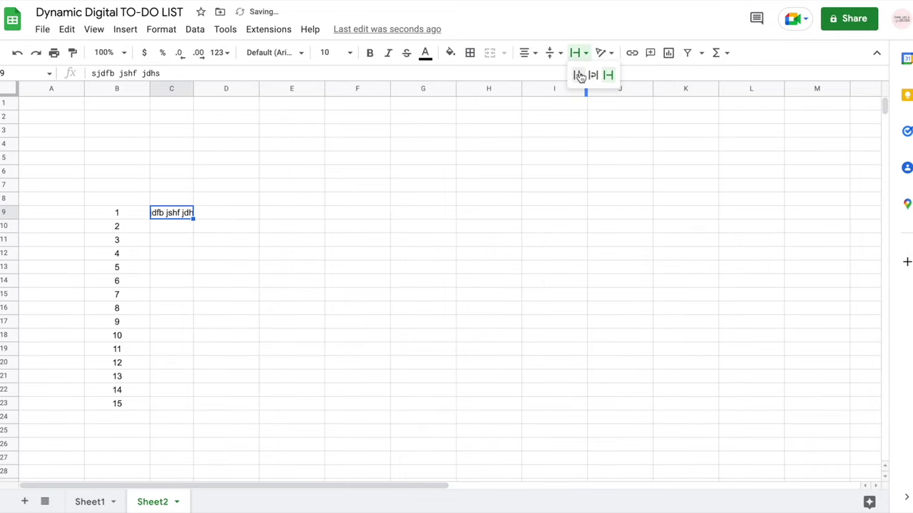
{"action": "left_click", "coordinate": [578, 75]}
{"action": "left_click", "coordinate": [580, 55]}
{"action": "left_click", "coordinate": [592, 75]}
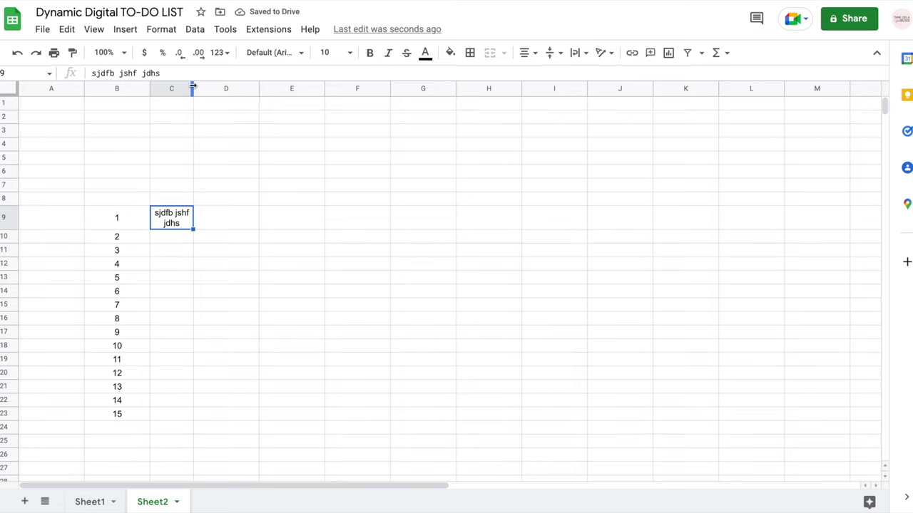
Widen column C to about twice the default width and clear the sample text from C9.
{"action": "left_click_drag", "start_coordinate": [193, 88], "coordinate": [283, 88]}
{"action": "key", "text": "Delete"}
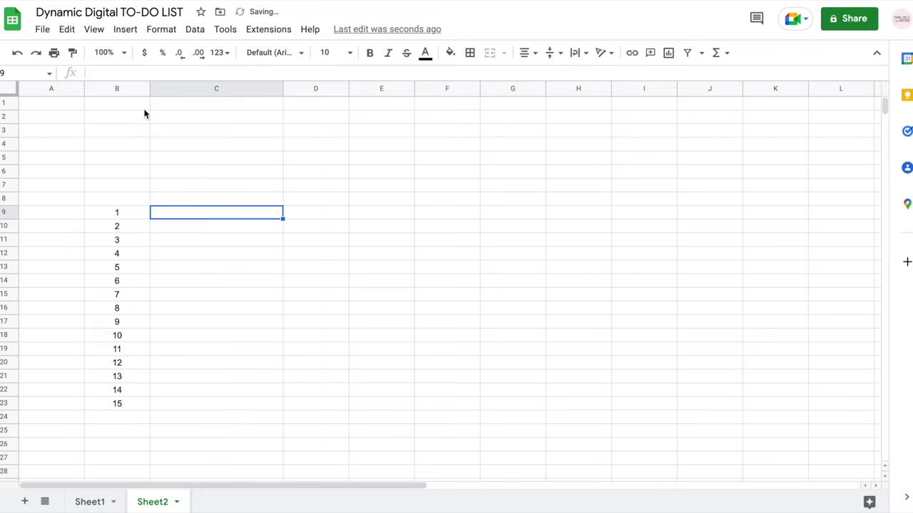
Narrow column B to fit the task numbers and insert checkboxes in C9:C23.
{"action": "left_click_drag", "start_coordinate": [149, 87], "coordinate": [108, 89]}
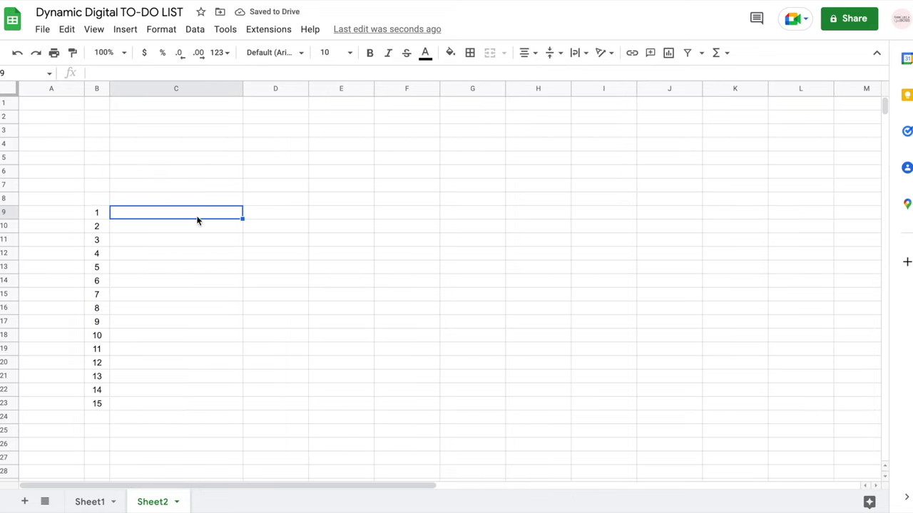
{"action": "left_click_drag", "start_coordinate": [189, 221], "coordinate": [171, 403]}
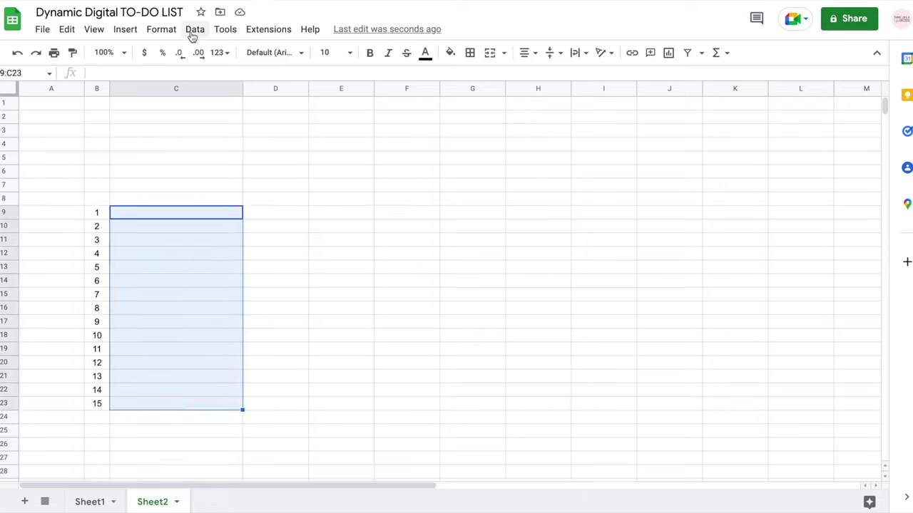
{"action": "left_click", "coordinate": [132, 34]}
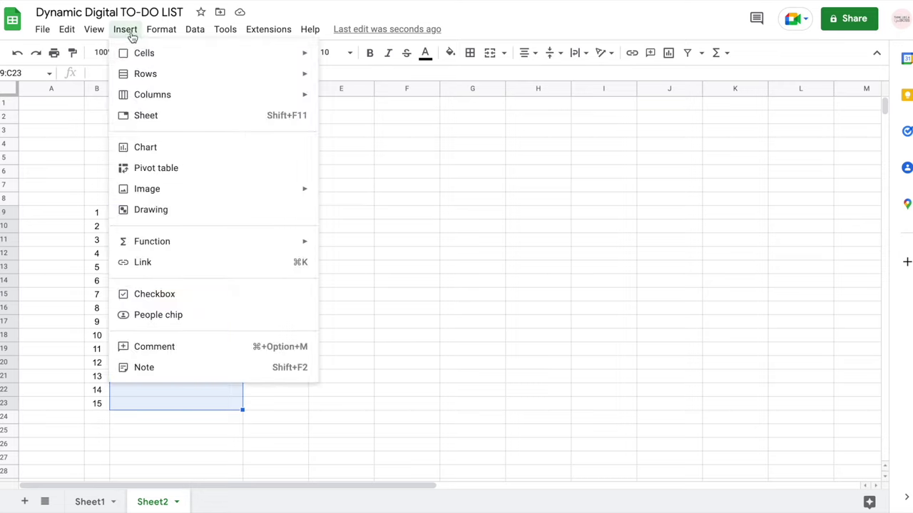
{"action": "left_click", "coordinate": [151, 300]}
{"action": "left_click", "coordinate": [318, 299]}
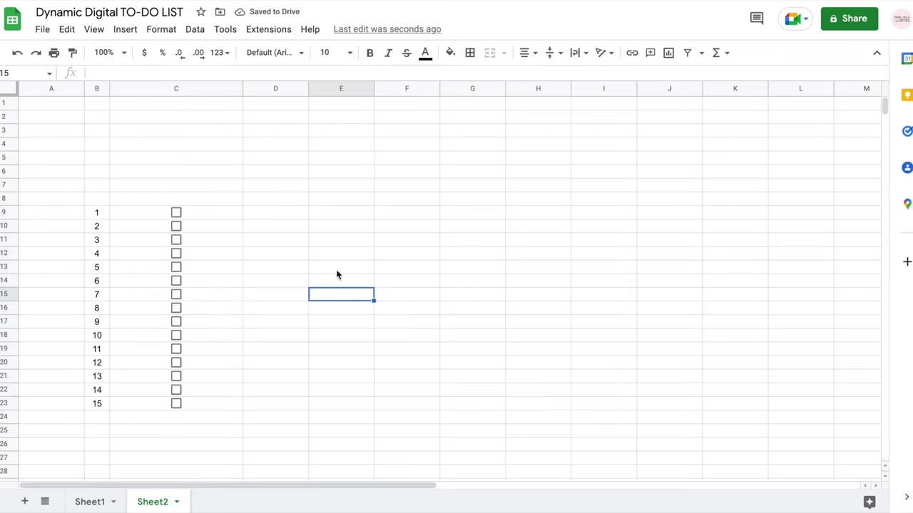
Toggle the checkbox in C9 a few times and leave it ticked.
{"action": "left_click", "coordinate": [177, 212]}
{"action": "left_click", "coordinate": [179, 211]}
{"action": "left_click", "coordinate": [179, 211]}
{"action": "left_click", "coordinate": [179, 211]}
{"action": "left_click", "coordinate": [179, 211]}
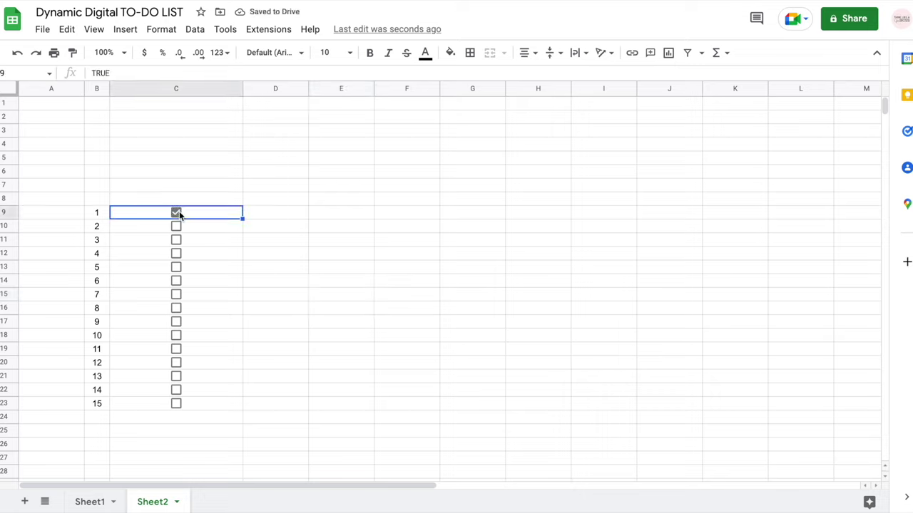
Narrow column C to just fit the checkboxes and widen column D to about twice the default width.
{"action": "left_click", "coordinate": [256, 201]}
{"action": "left_click_drag", "start_coordinate": [242, 89], "coordinate": [136, 99]}
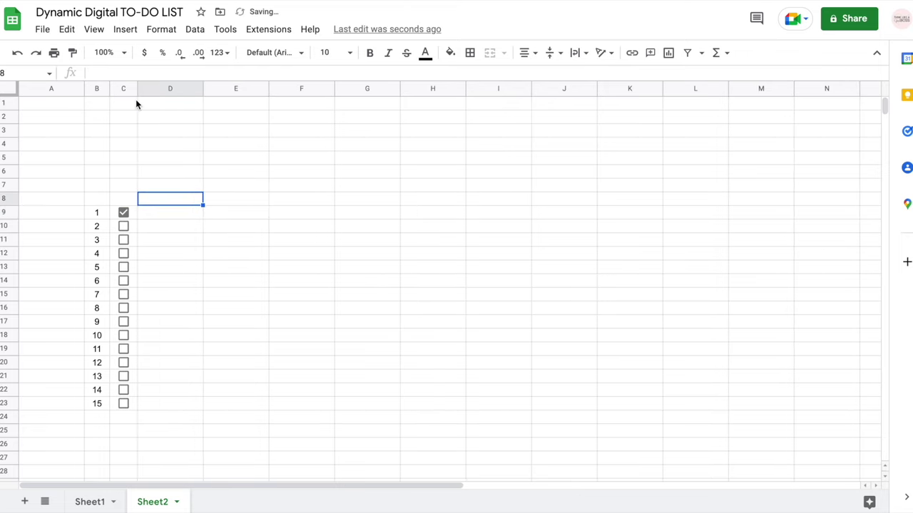
{"action": "left_click_drag", "start_coordinate": [203, 89], "coordinate": [275, 88]}
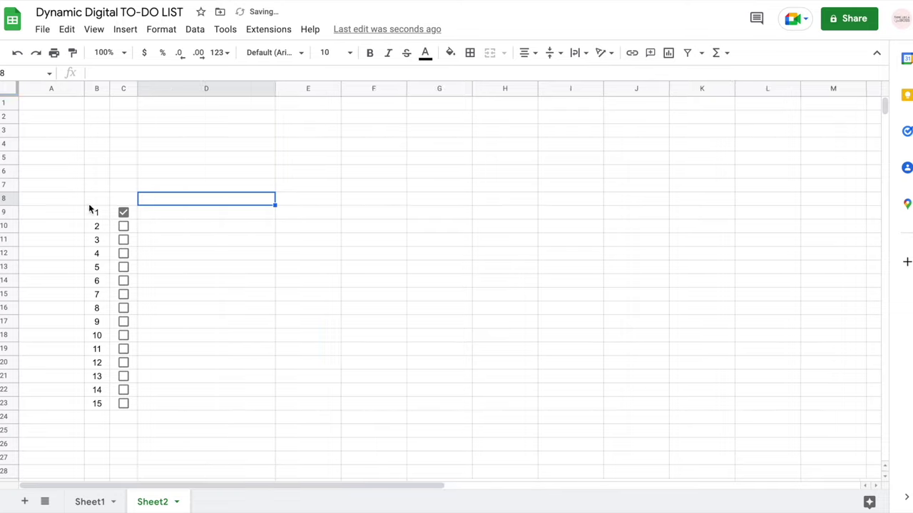
Enter the headers "#", "Done" and "Task" in B8, C8 and D8.
{"action": "left_click", "coordinate": [92, 204]}
{"action": "type", "text": "#"}
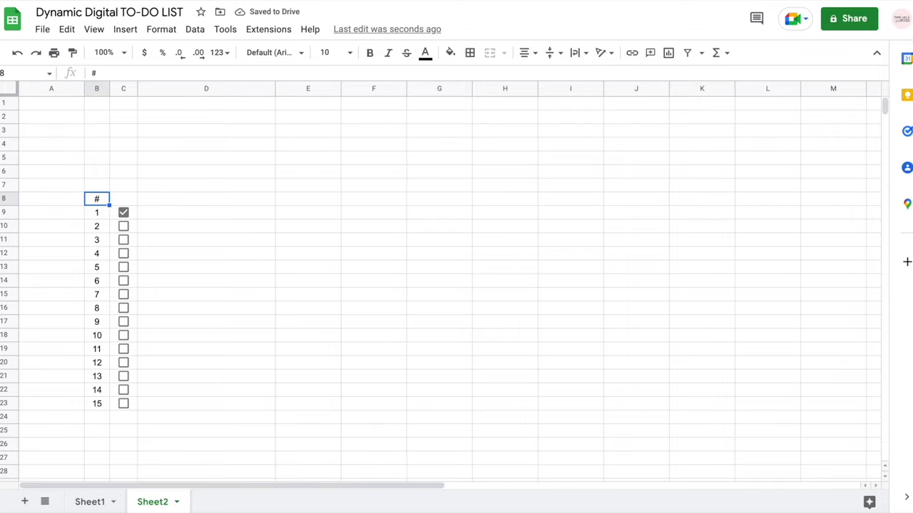
{"action": "left_click", "coordinate": [124, 199]}
{"action": "type", "text": "Done"}
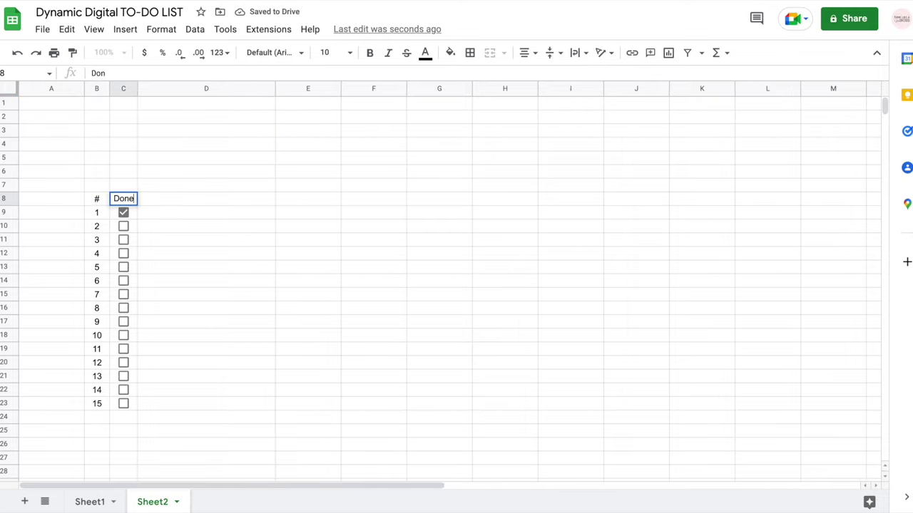
{"action": "key", "text": "Return"}
{"action": "left_click", "coordinate": [206, 199]}
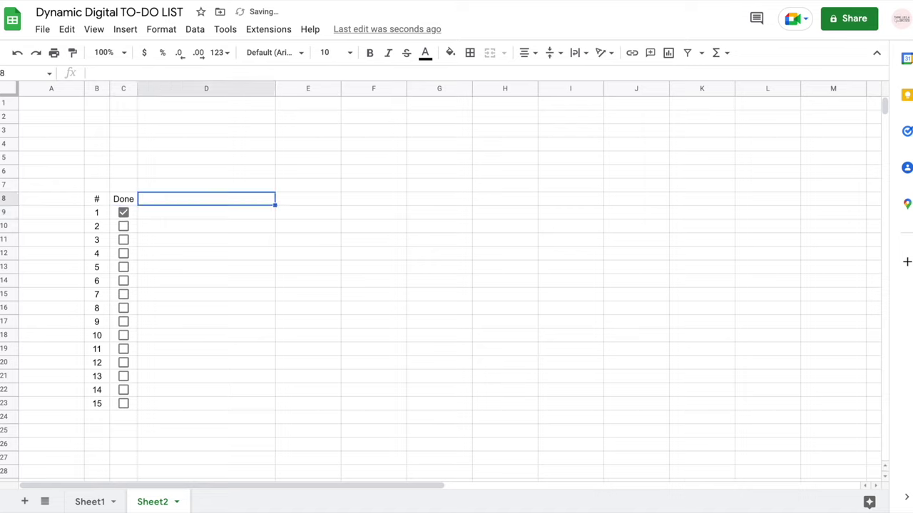
{"action": "type", "text": "Task"}
{"action": "key", "text": "Return"}
Enter the headers "Due Date", "Status" and "Days Left" in E8, F8 and G8.
{"action": "left_click", "coordinate": [308, 199]}
{"action": "type", "text": "Due Date"}
{"action": "key", "text": "Return"}
{"action": "left_click", "coordinate": [308, 199]}
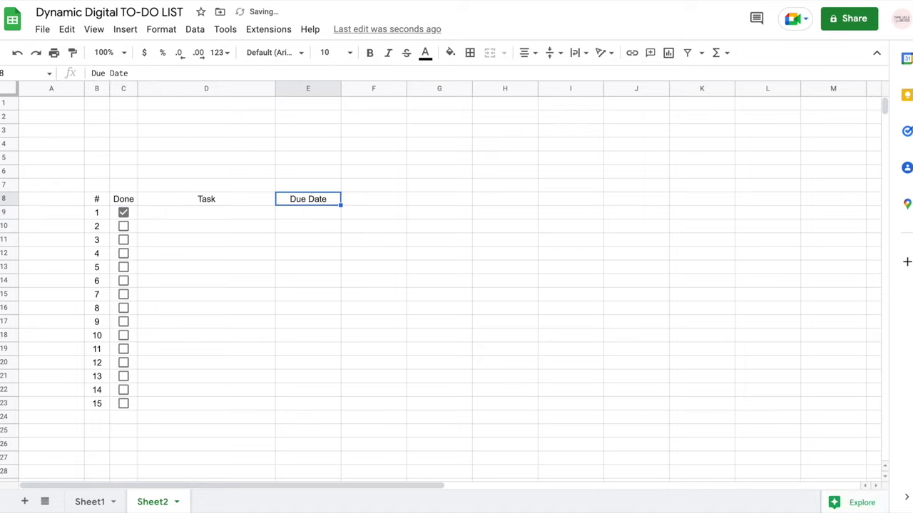
{"action": "left_click", "coordinate": [373, 199]}
{"action": "type", "text": "Status"}
{"action": "key", "text": "Return"}
{"action": "left_click", "coordinate": [439, 199]}
{"action": "type", "text": "Days Left"}
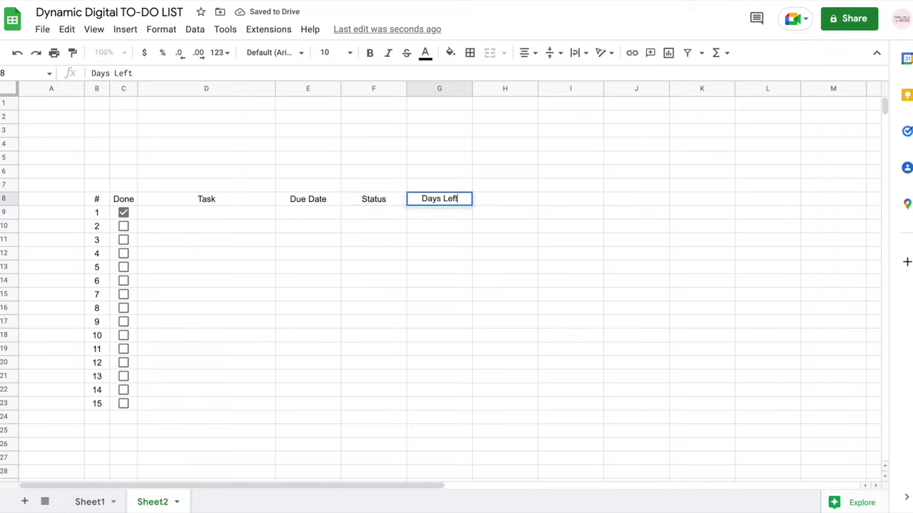
{"action": "key", "text": "Return"}
Make the headers in B8:G8 and the task numbers in B9:B23 bold.
{"action": "left_click_drag", "start_coordinate": [97, 199], "coordinate": [424, 201]}
{"action": "key", "text": "ctrl+b"}
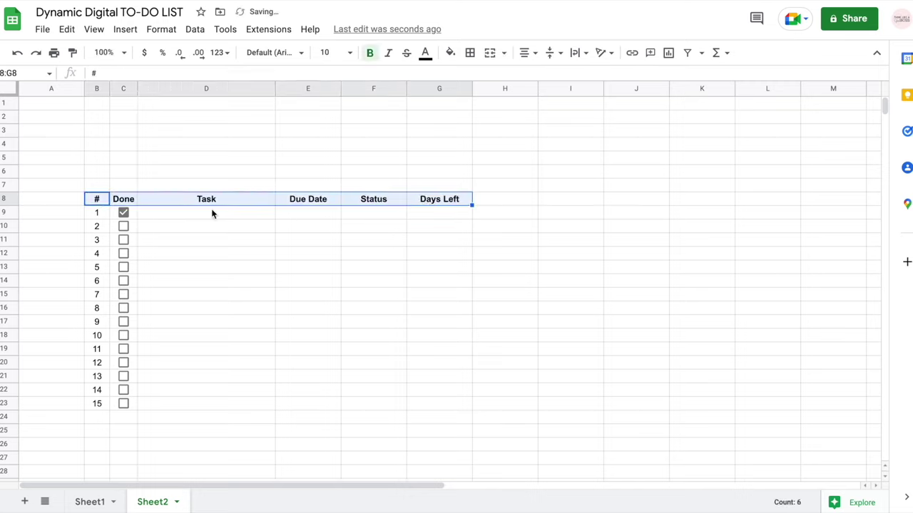
{"action": "left_click_drag", "start_coordinate": [100, 214], "coordinate": [98, 405]}
{"action": "key", "text": "ctrl+b"}
{"action": "left_click", "coordinate": [270, 295]}
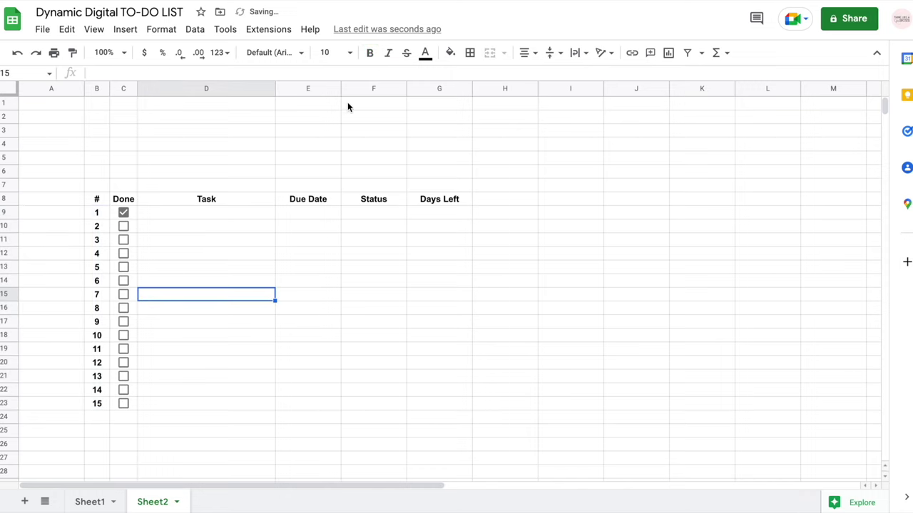
Widen the Due Date column slightly and validate E9:E23 as valid dates, rejecting invalid input and showing the help text "Enter a valid date".
{"action": "left_click_drag", "start_coordinate": [341, 88], "coordinate": [365, 89]}
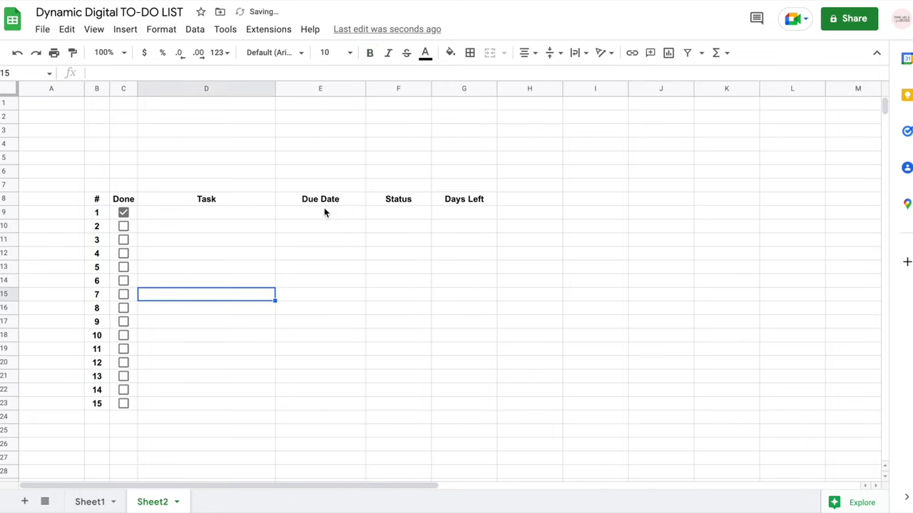
{"action": "left_click_drag", "start_coordinate": [319, 211], "coordinate": [307, 413]}
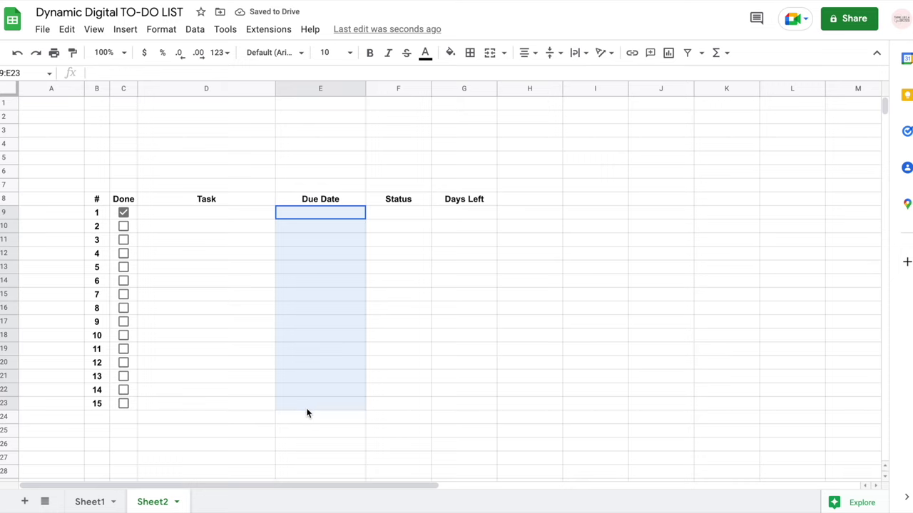
{"action": "left_click", "coordinate": [195, 29]}
{"action": "left_click", "coordinate": [235, 294]}
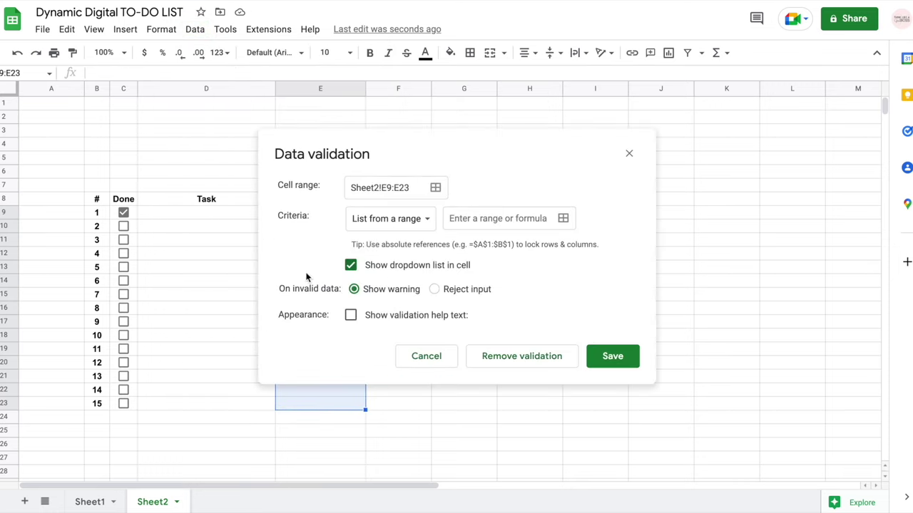
{"action": "left_click", "coordinate": [423, 220]}
{"action": "left_click", "coordinate": [401, 302]}
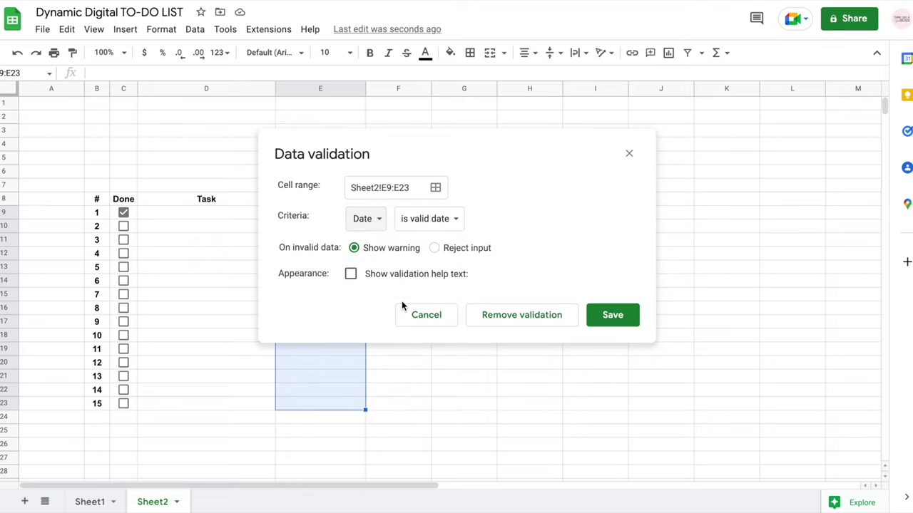
{"action": "left_click", "coordinate": [434, 248]}
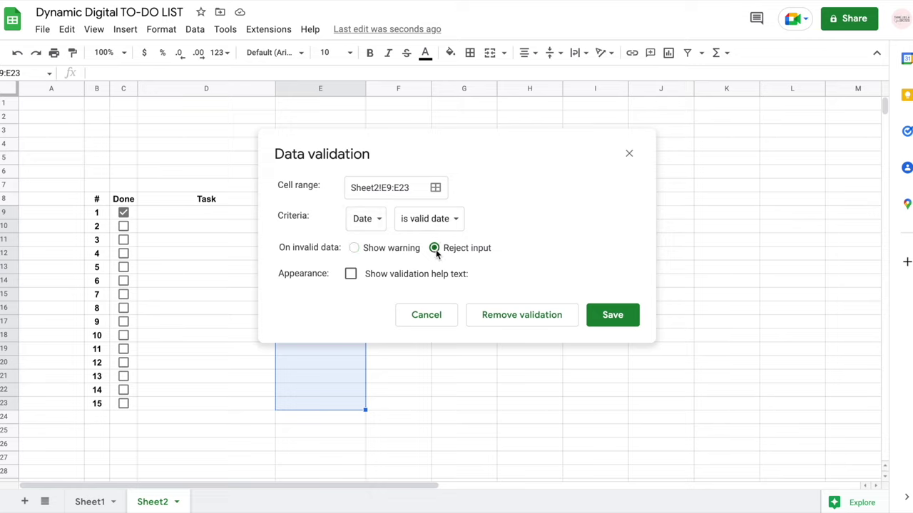
{"action": "left_click", "coordinate": [404, 279]}
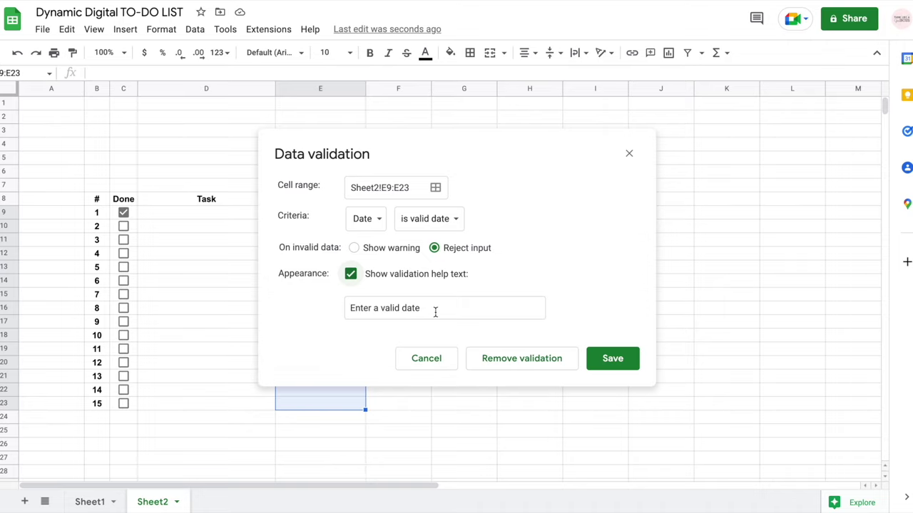
{"action": "left_click", "coordinate": [622, 360]}
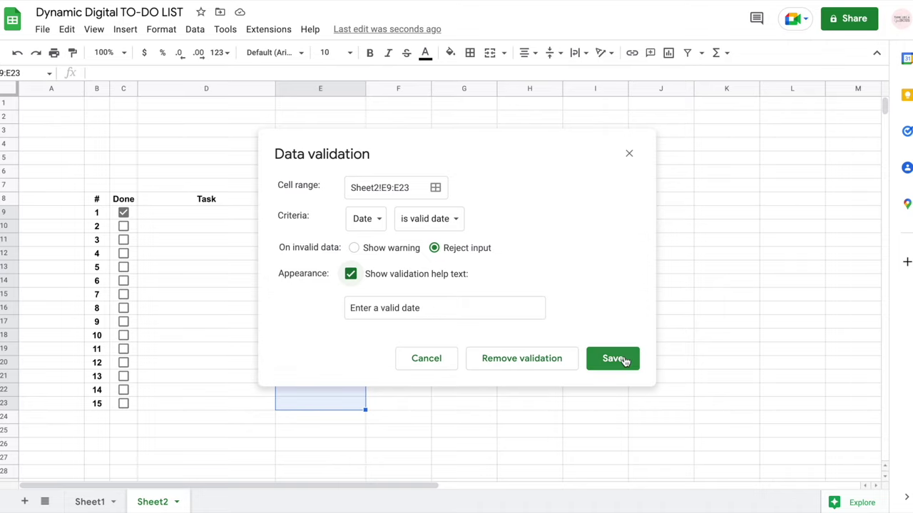
Pick the due dates 2022-10-13, 2022-10-20 and 2022-10-18 from the calendar for E9, E10 and E11.
{"action": "left_click", "coordinate": [430, 199]}
{"action": "left_click", "coordinate": [317, 217]}
{"action": "double_click", "coordinate": [316, 214]}
{"action": "left_click", "coordinate": [335, 291]}
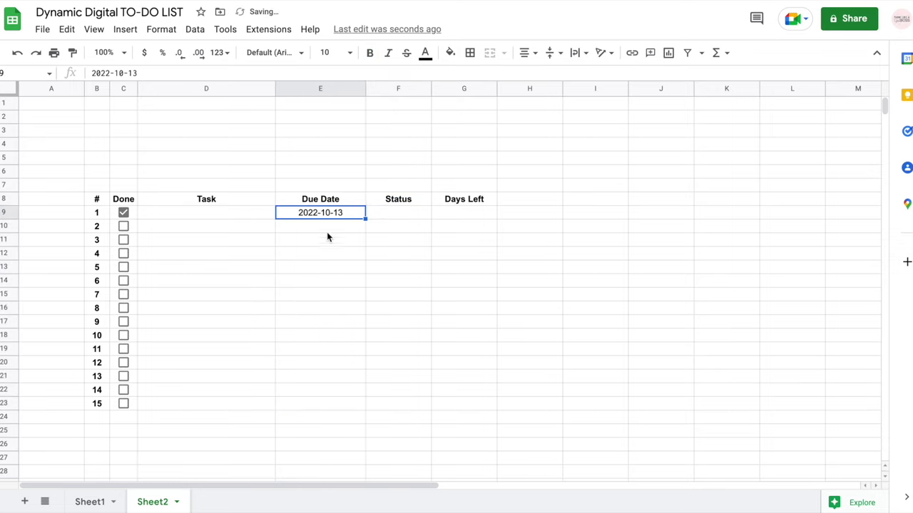
{"action": "double_click", "coordinate": [326, 239]}
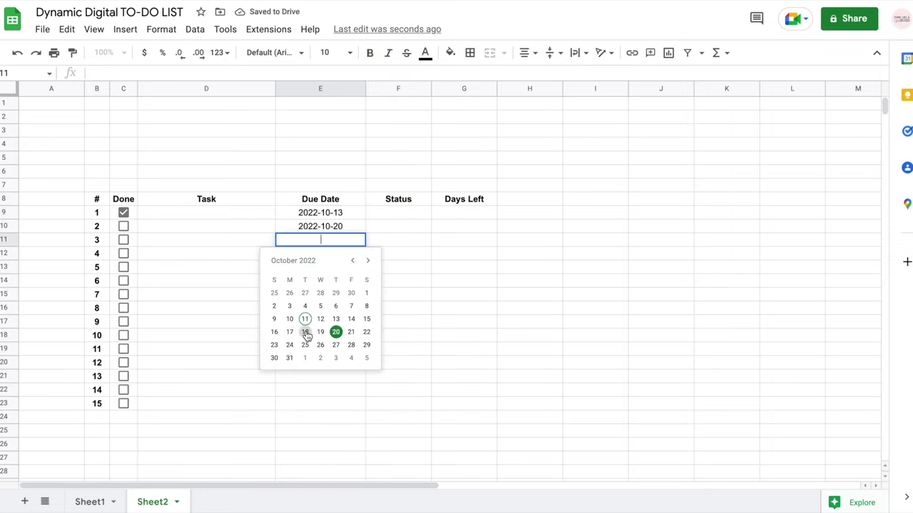
{"action": "left_click", "coordinate": [305, 332]}
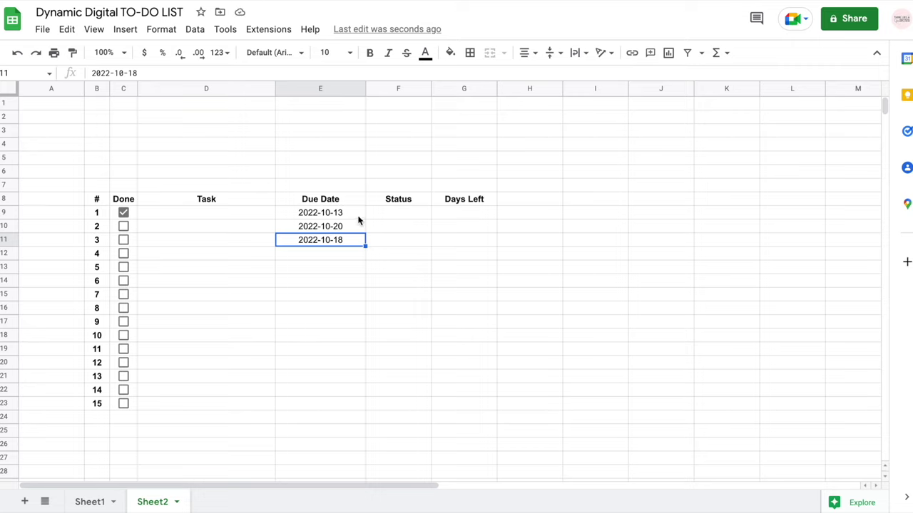
Start a custom date format for E9:E23 based on the "Tuesday, August 5, 1930" pattern.
{"action": "left_click", "coordinate": [295, 215]}
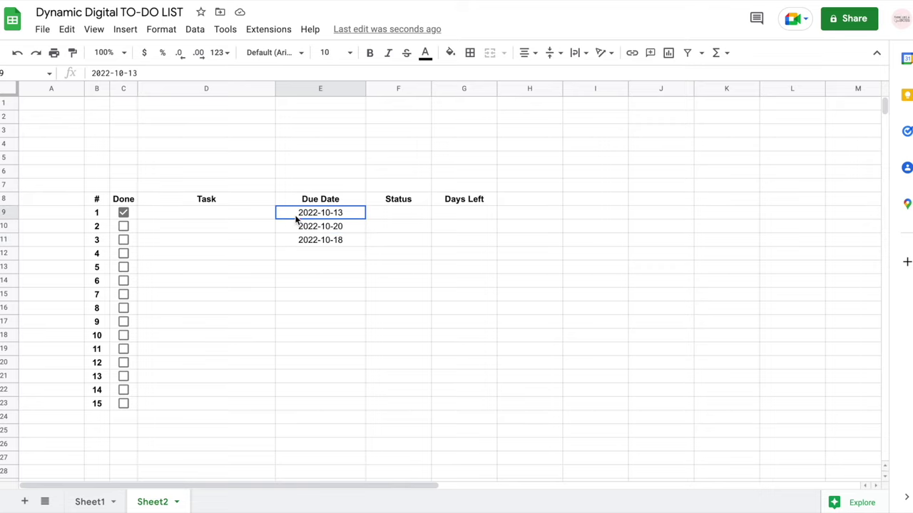
{"action": "left_click_drag", "start_coordinate": [296, 220], "coordinate": [287, 404]}
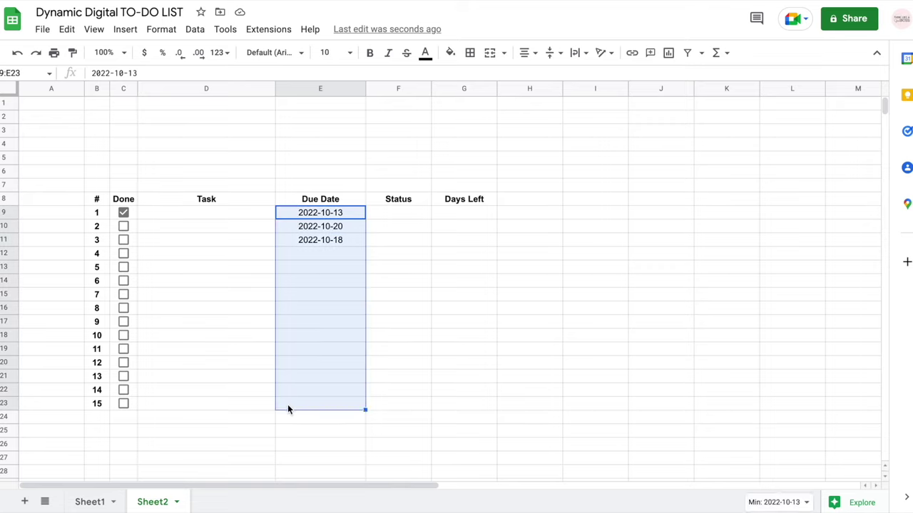
{"action": "left_click", "coordinate": [162, 29]}
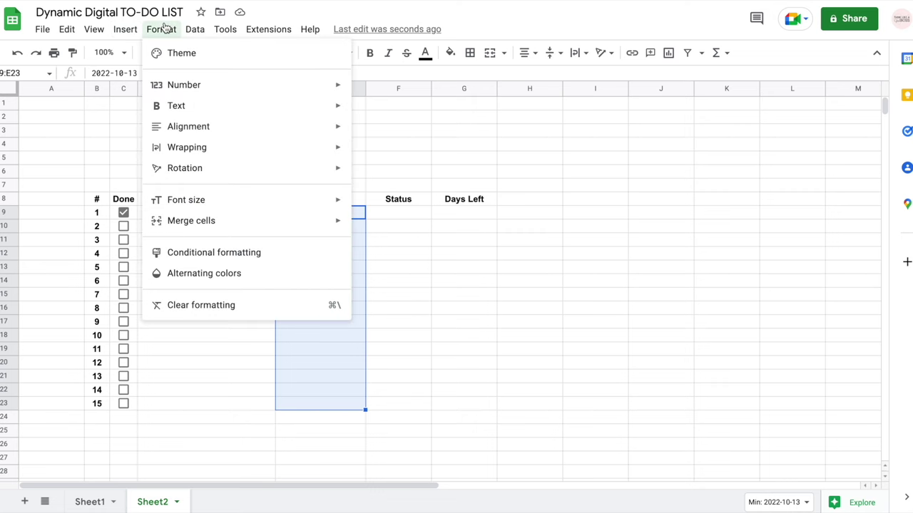
{"action": "mouse_move", "coordinate": [200, 94]}
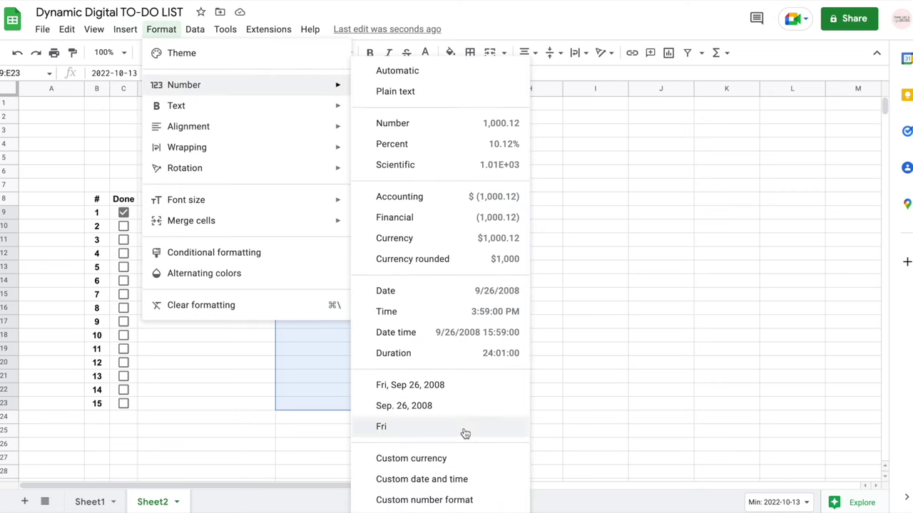
{"action": "left_click", "coordinate": [485, 485]}
{"action": "scroll", "coordinate": [487, 297], "scroll_direction": "down", "scroll_amount": 5}
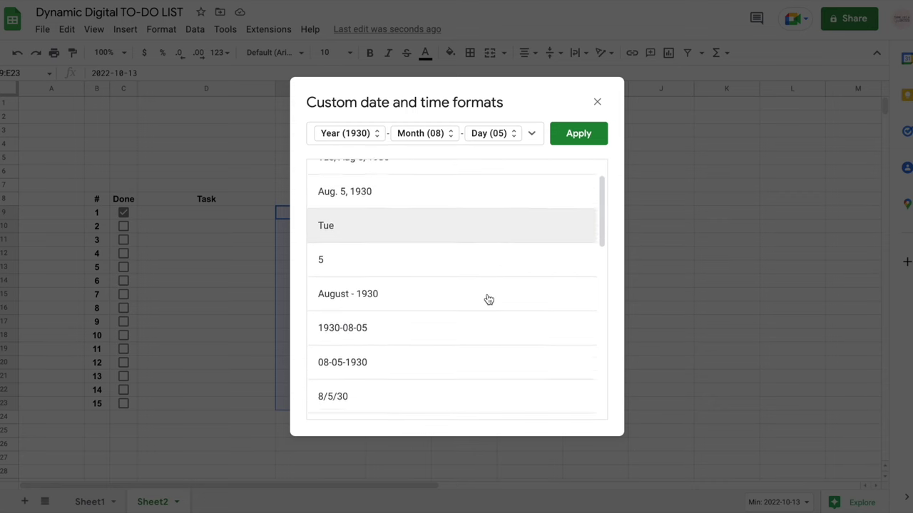
{"action": "scroll", "coordinate": [488, 299], "scroll_direction": "down", "scroll_amount": 6}
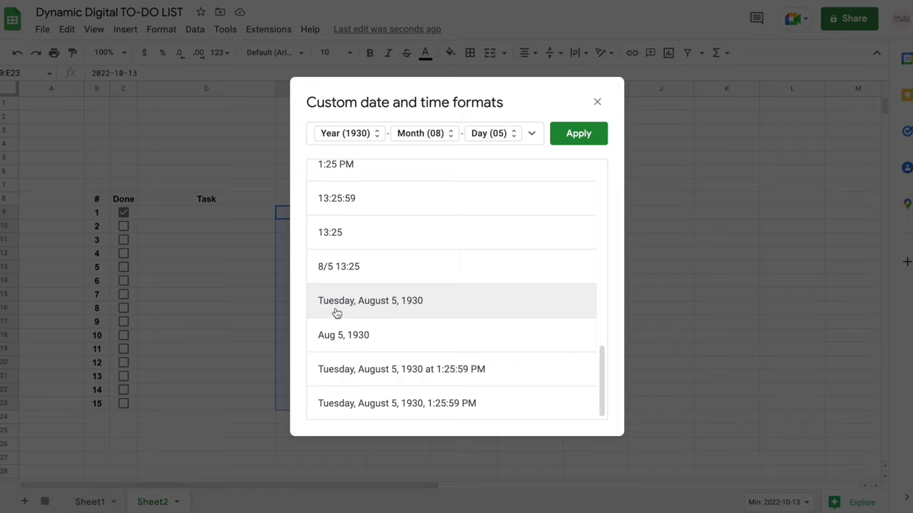
{"action": "left_click", "coordinate": [456, 307]}
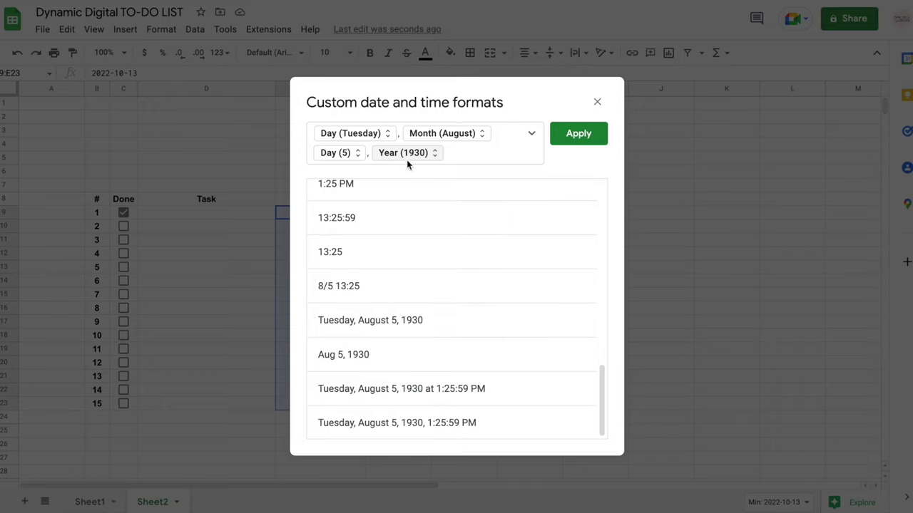
Abbreviate the weekday (Tue) and the month (Aug) in the custom date format and apply it to E9:E23.
{"action": "left_click", "coordinate": [391, 135]}
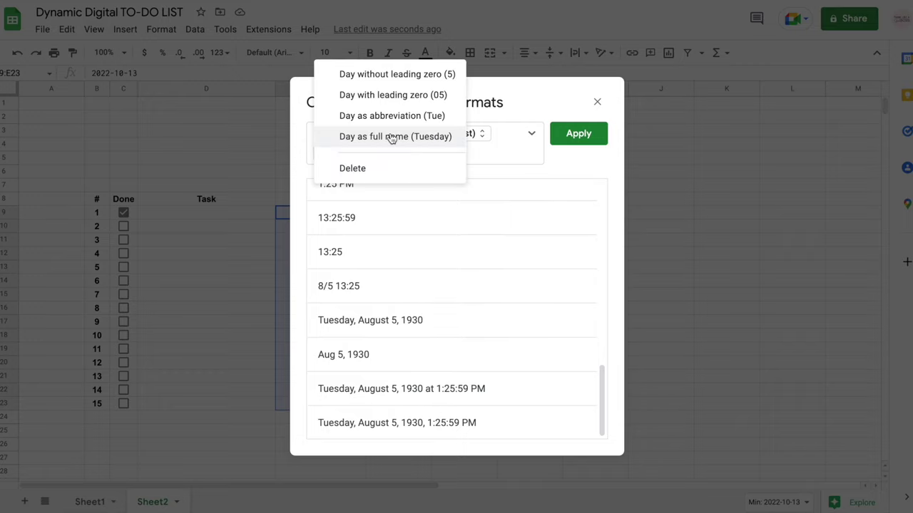
{"action": "left_click", "coordinate": [478, 134]}
{"action": "left_click", "coordinate": [390, 136]}
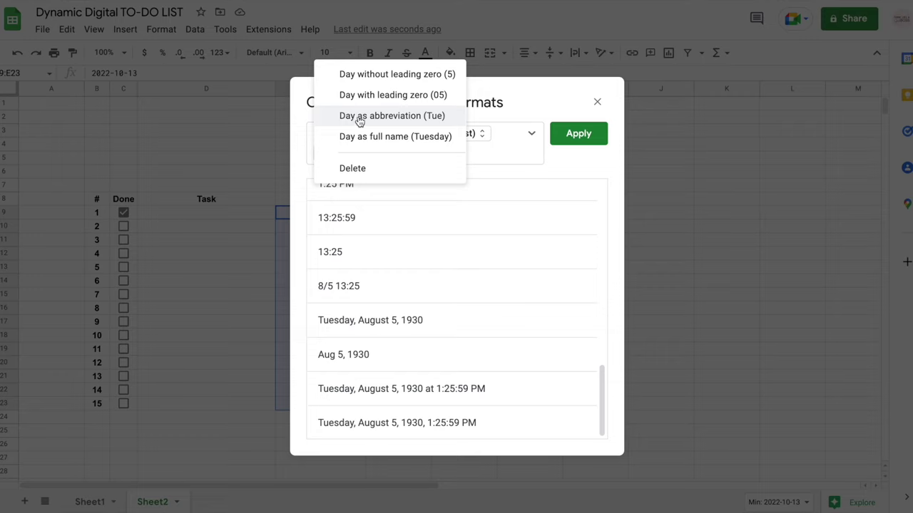
{"action": "left_click", "coordinate": [420, 117]}
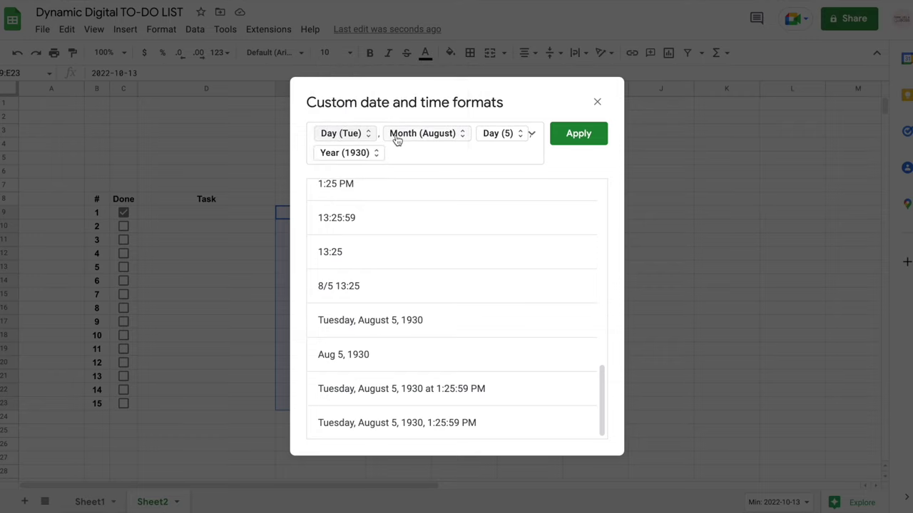
{"action": "left_click", "coordinate": [463, 136]}
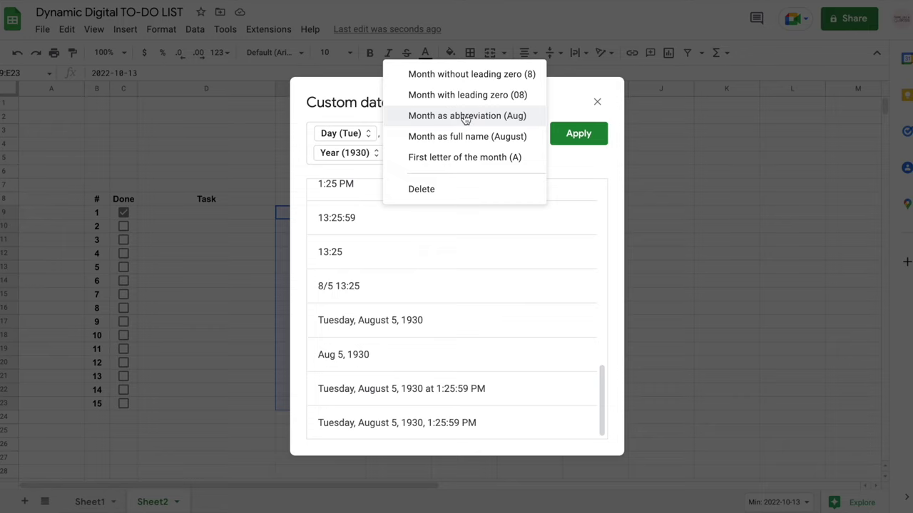
{"action": "left_click", "coordinate": [464, 118]}
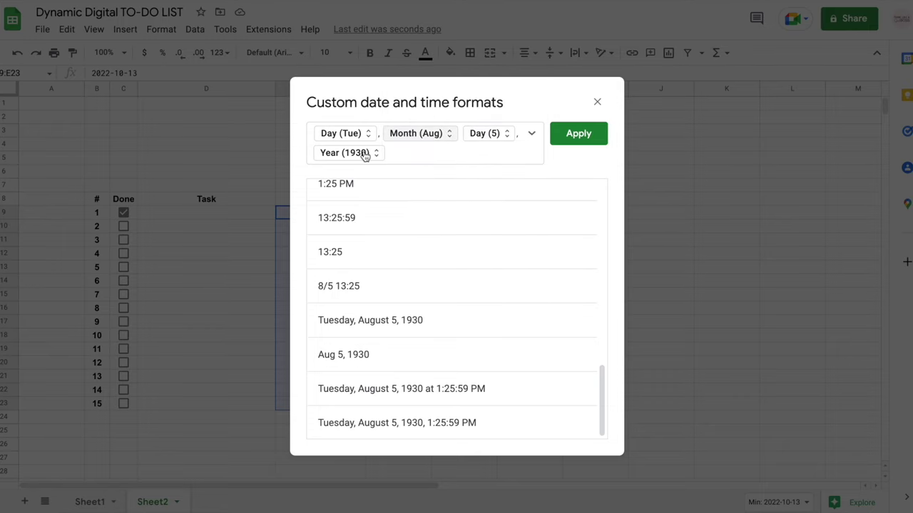
{"action": "left_click", "coordinate": [575, 134]}
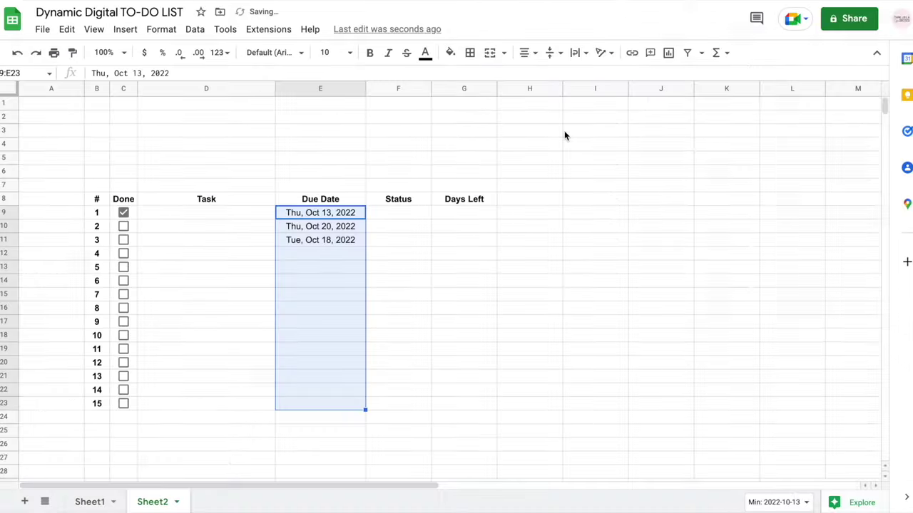
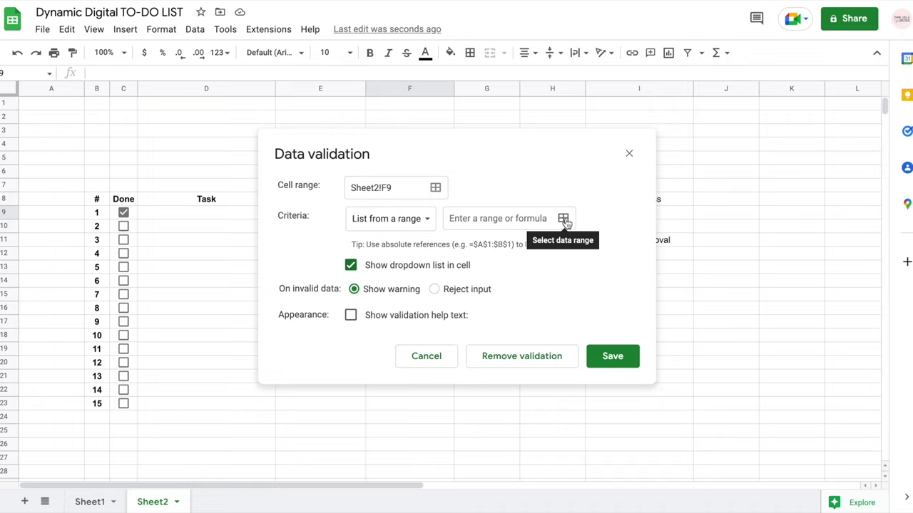
Validate F9 with a dropdown list from I8:I11, rejecting invalid input and showing the default validation help text.
{"action": "left_click", "coordinate": [563, 220]}
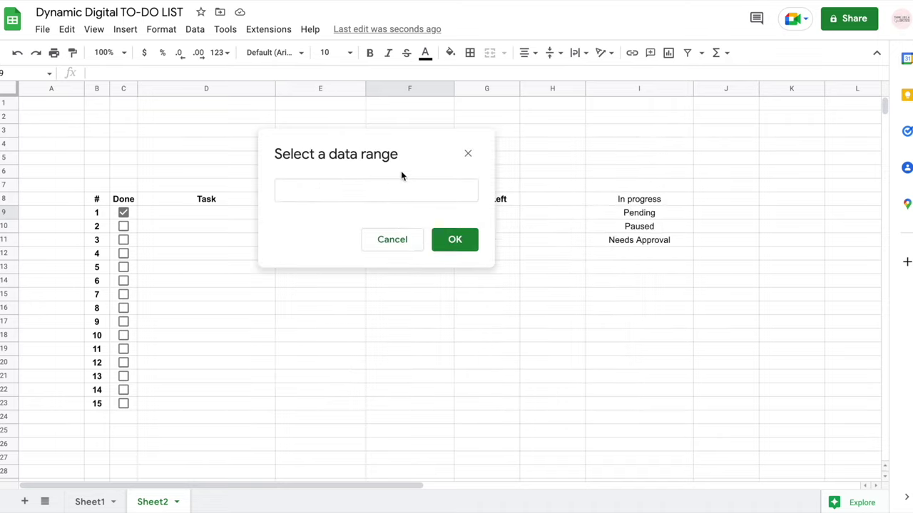
{"action": "left_click_drag", "start_coordinate": [656, 202], "coordinate": [658, 246]}
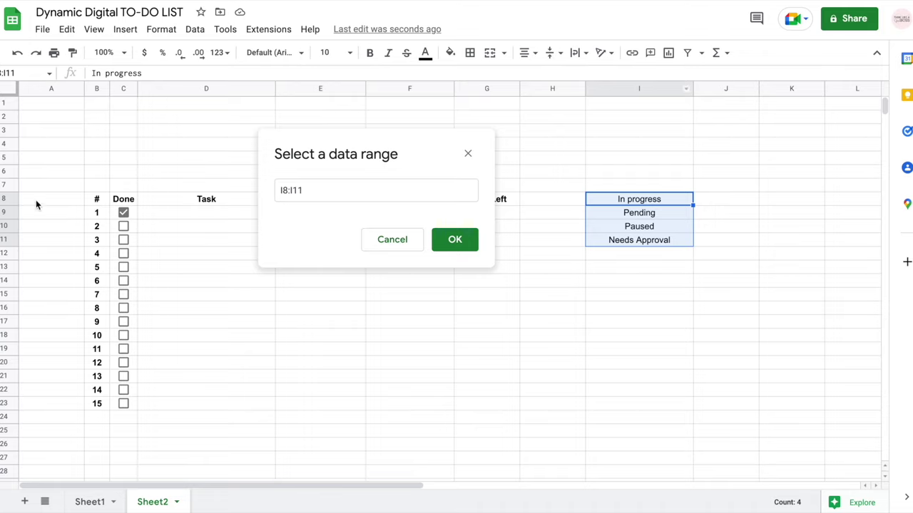
{"action": "left_click", "coordinate": [455, 240]}
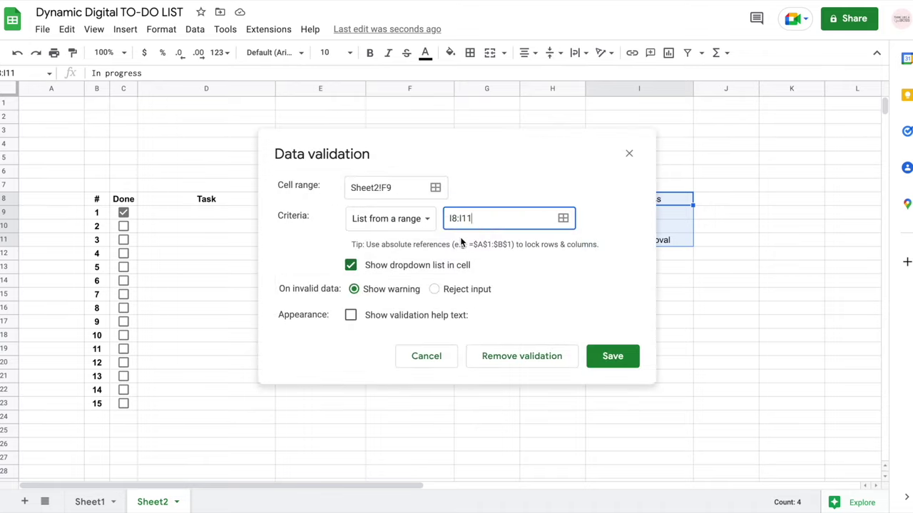
{"action": "left_click", "coordinate": [436, 290]}
{"action": "left_click", "coordinate": [411, 317]}
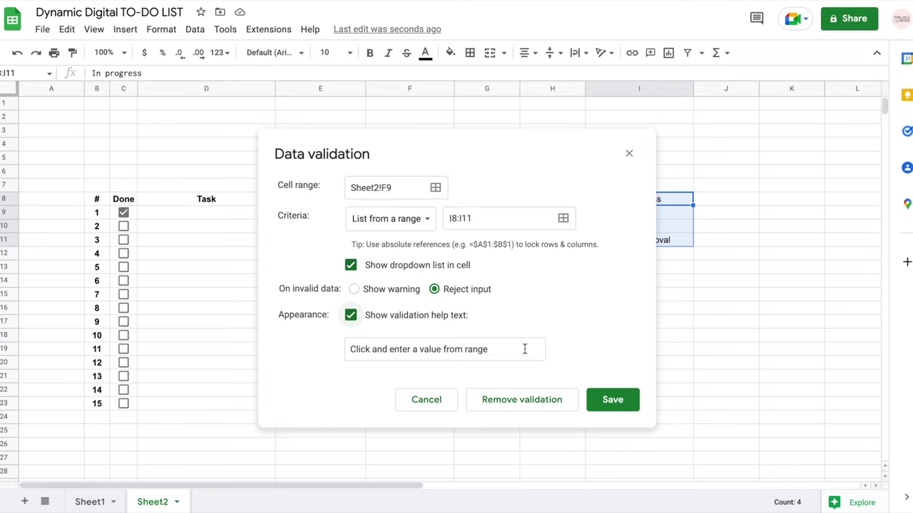
{"action": "left_click", "coordinate": [613, 400]}
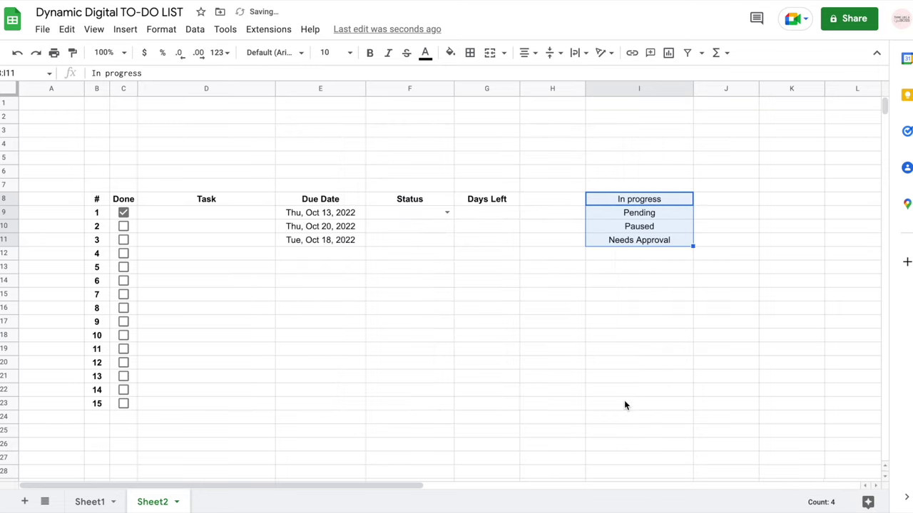
Test the F9 dropdown by adding "something else" below the status list in I12, and clear that entry.
{"action": "left_click", "coordinate": [447, 212]}
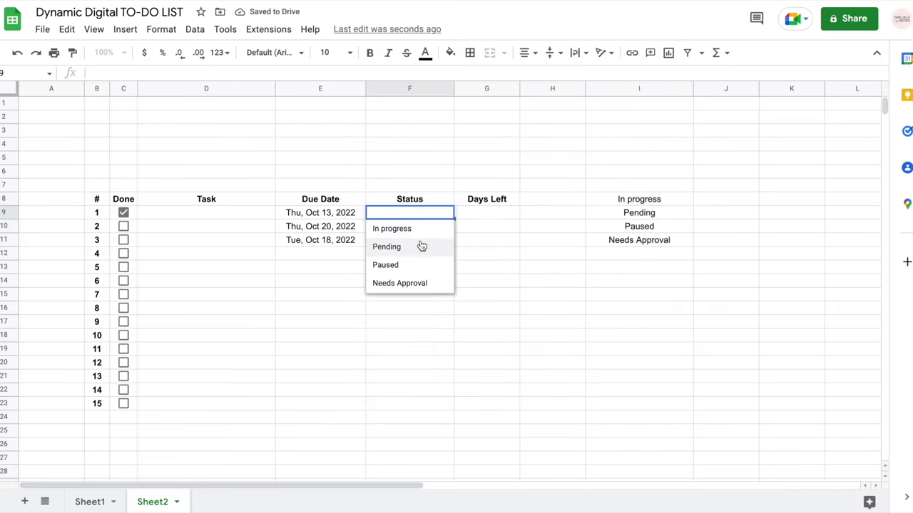
{"action": "left_click", "coordinate": [664, 258]}
{"action": "left_click_drag", "start_coordinate": [648, 199], "coordinate": [644, 240]}
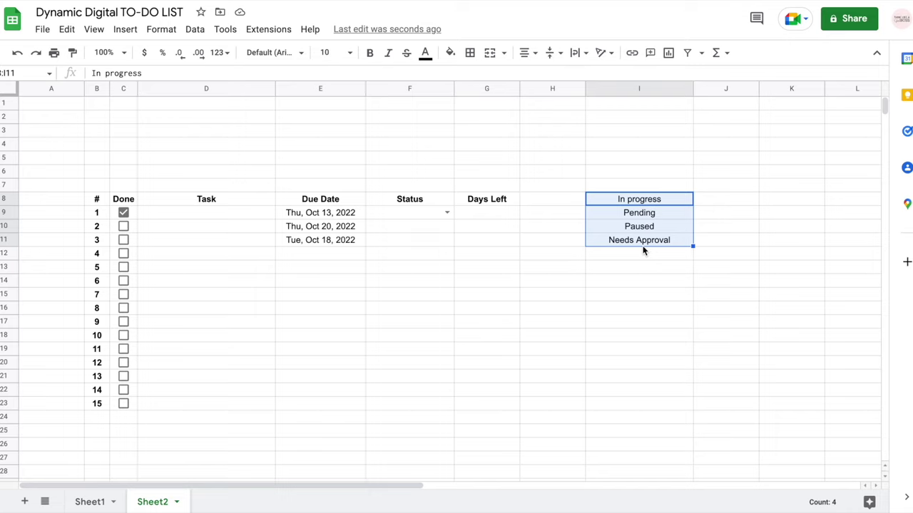
{"action": "left_click", "coordinate": [631, 254]}
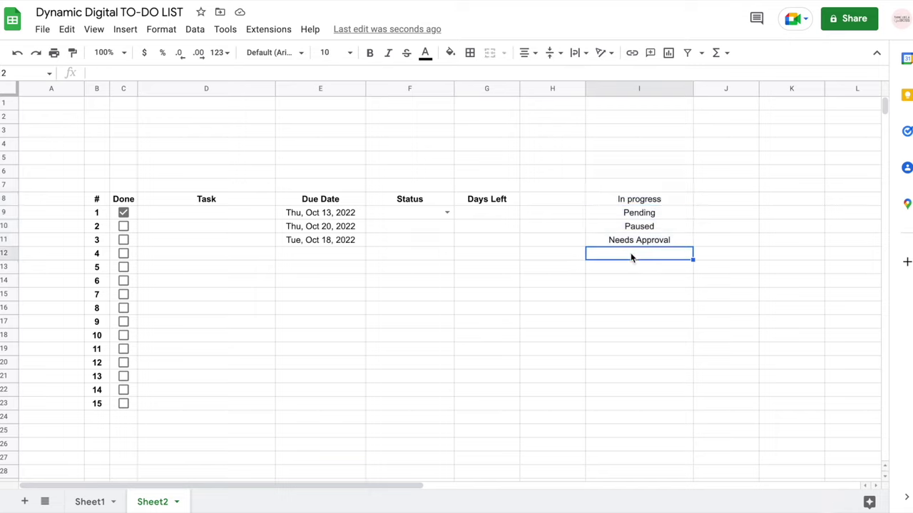
{"action": "type", "text": "something else"}
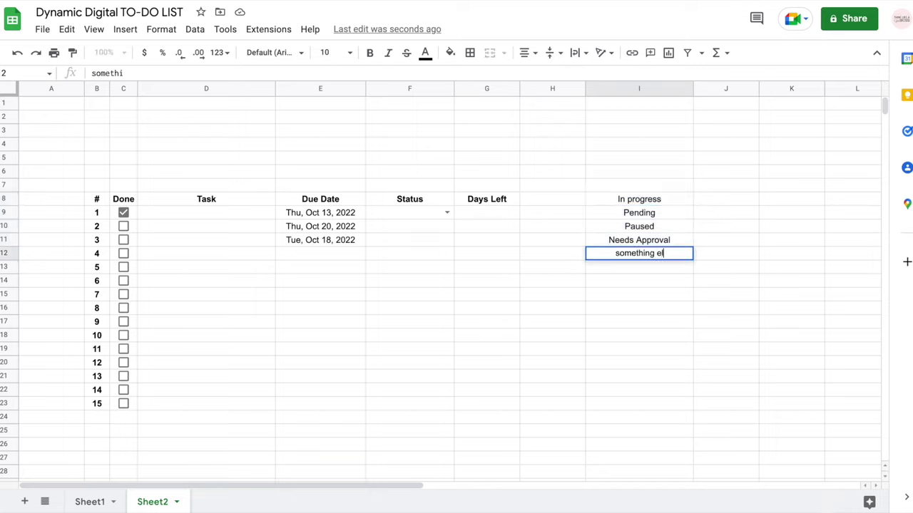
{"action": "key", "text": "Return"}
{"action": "left_click", "coordinate": [447, 212]}
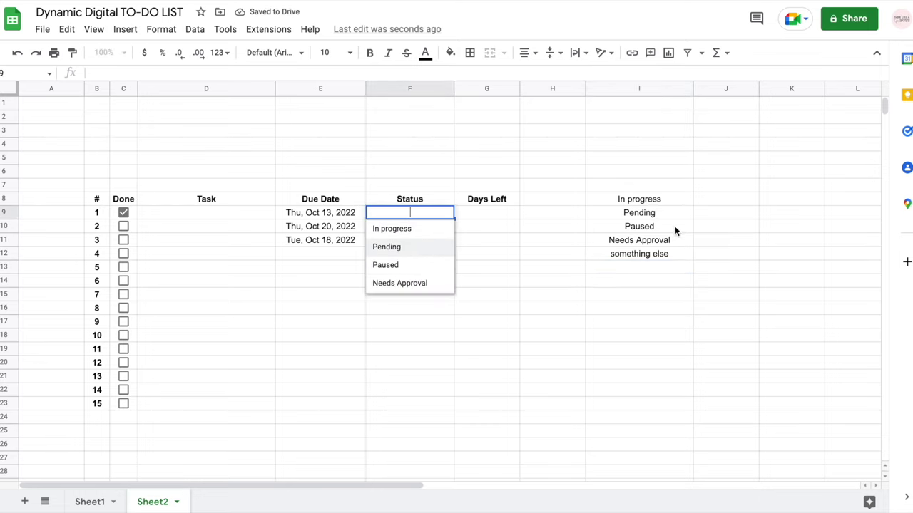
{"action": "left_click", "coordinate": [641, 256]}
{"action": "key", "text": "Delete"}
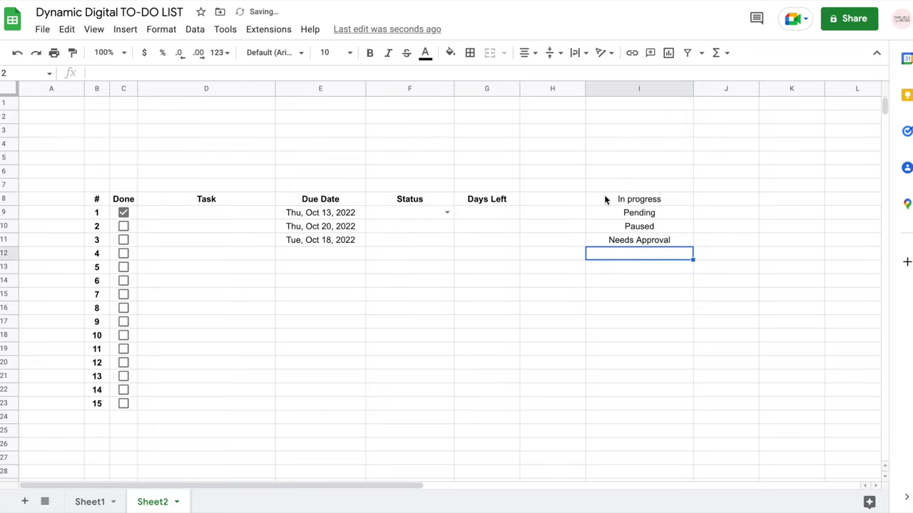
Validate F10 with a dropdown list from the longer range I8:I23, rejecting invalid input and showing the validation help text.
{"action": "left_click", "coordinate": [409, 225]}
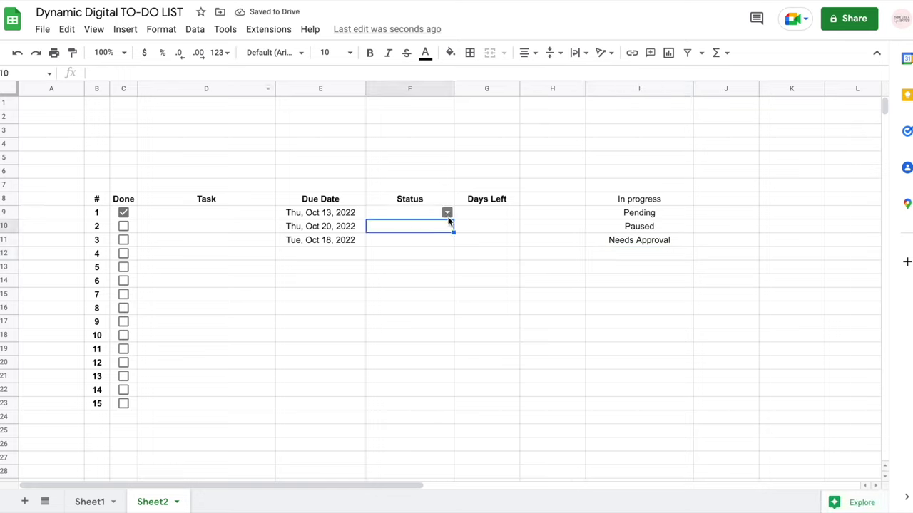
{"action": "left_click", "coordinate": [196, 31]}
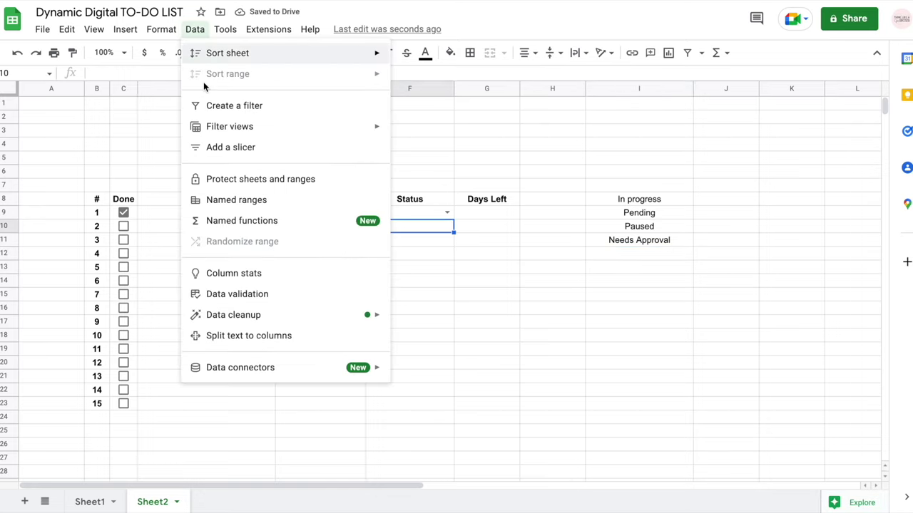
{"action": "left_click", "coordinate": [223, 293]}
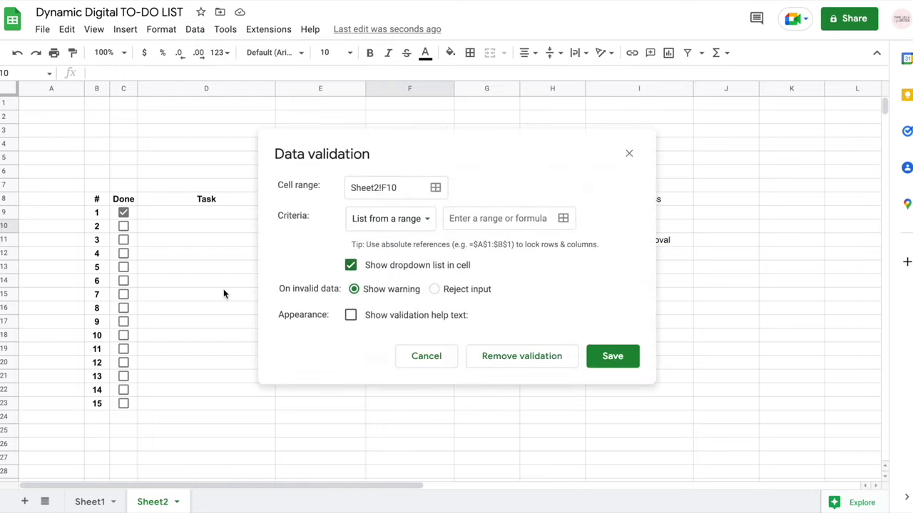
{"action": "left_click", "coordinate": [563, 218]}
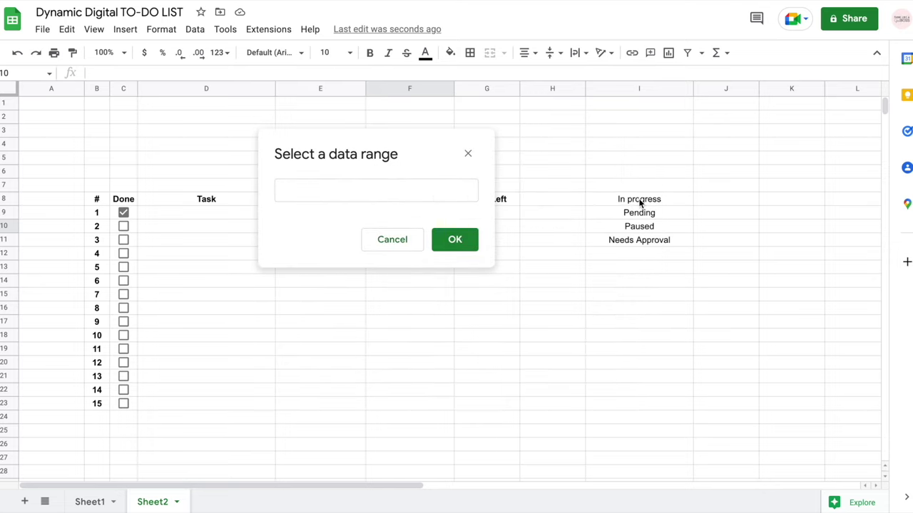
{"action": "left_click_drag", "start_coordinate": [639, 202], "coordinate": [638, 410]}
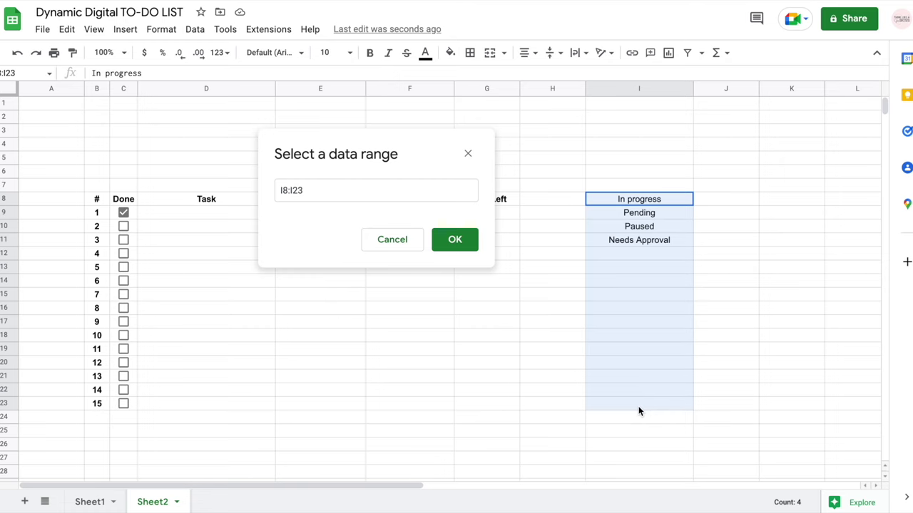
{"action": "left_click", "coordinate": [462, 240]}
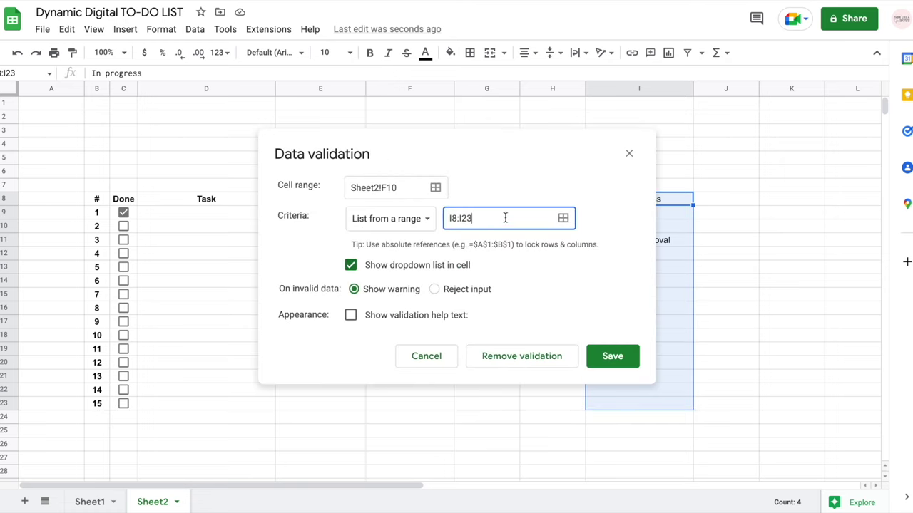
{"action": "left_click", "coordinate": [451, 290]}
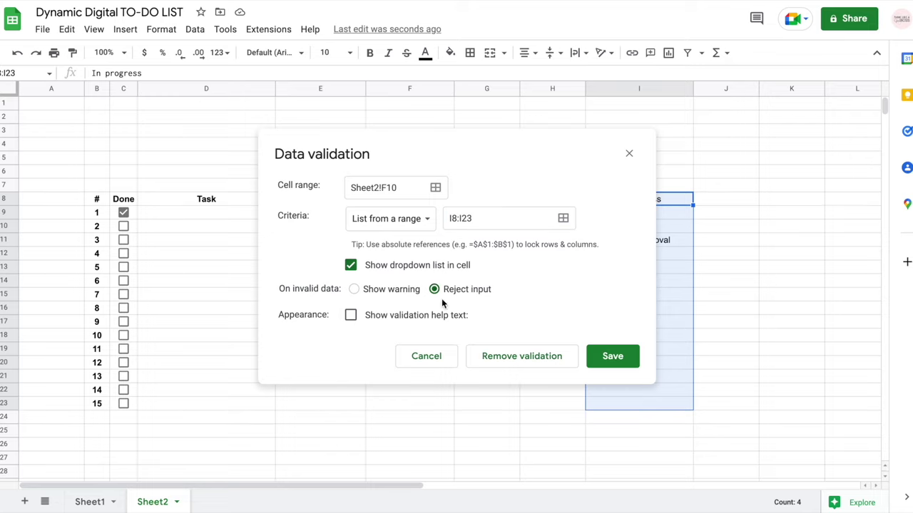
{"action": "left_click", "coordinate": [428, 315]}
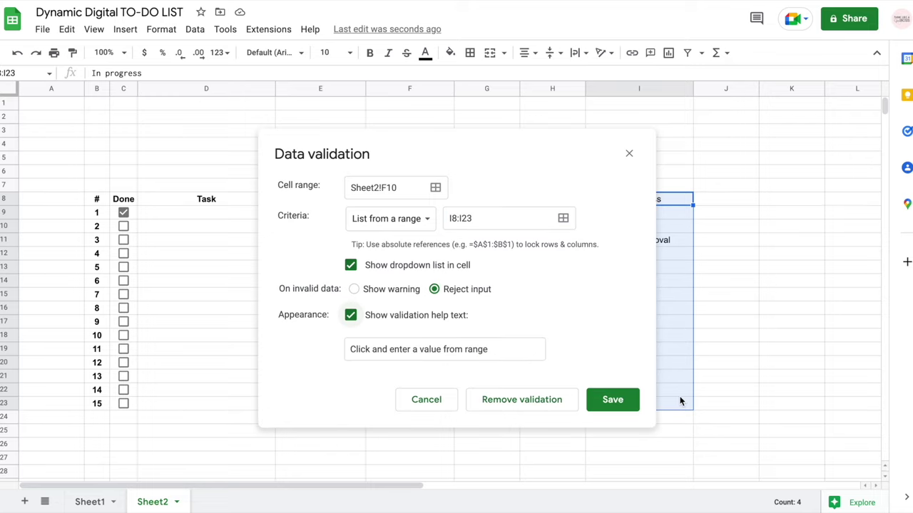
{"action": "left_click", "coordinate": [632, 402]}
Enter "other stuff" in I12 and compare the status options offered in F10 and F9.
{"action": "left_click", "coordinate": [646, 296]}
{"action": "left_click", "coordinate": [627, 259]}
{"action": "type", "text": "other stuff"}
{"action": "key", "text": "Return"}
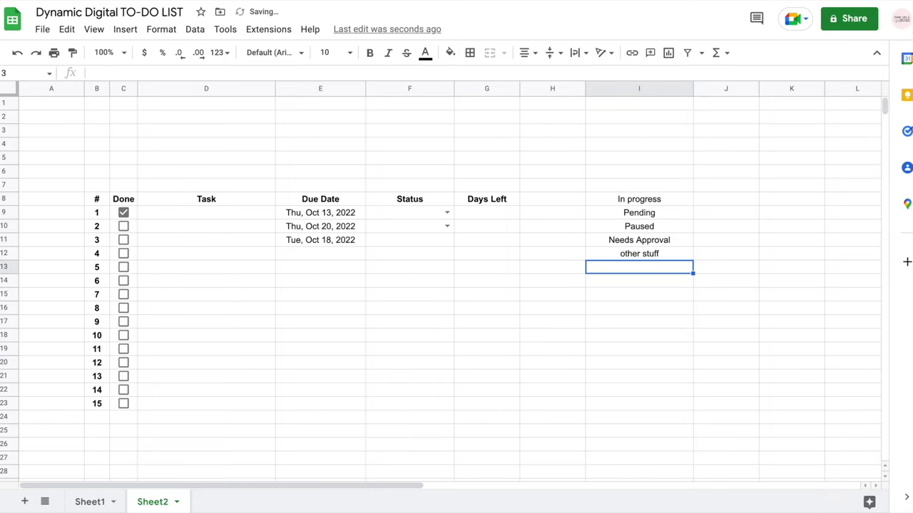
{"action": "left_click", "coordinate": [447, 229]}
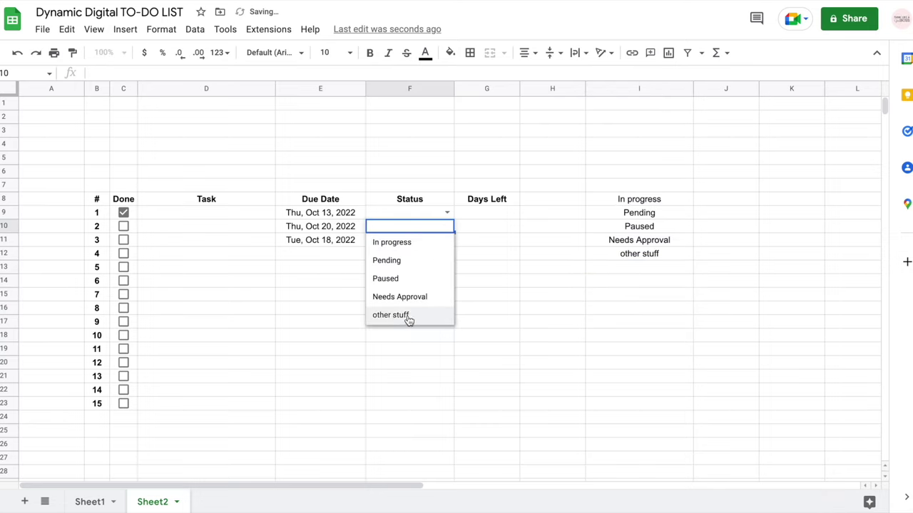
{"action": "left_click", "coordinate": [447, 212]}
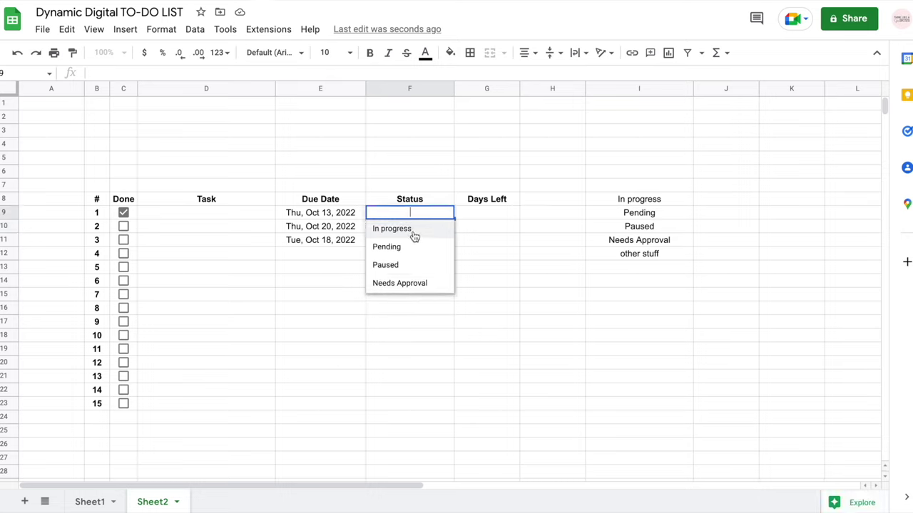
{"action": "left_click", "coordinate": [634, 200]}
{"action": "left_click_drag", "start_coordinate": [631, 202], "coordinate": [617, 449]}
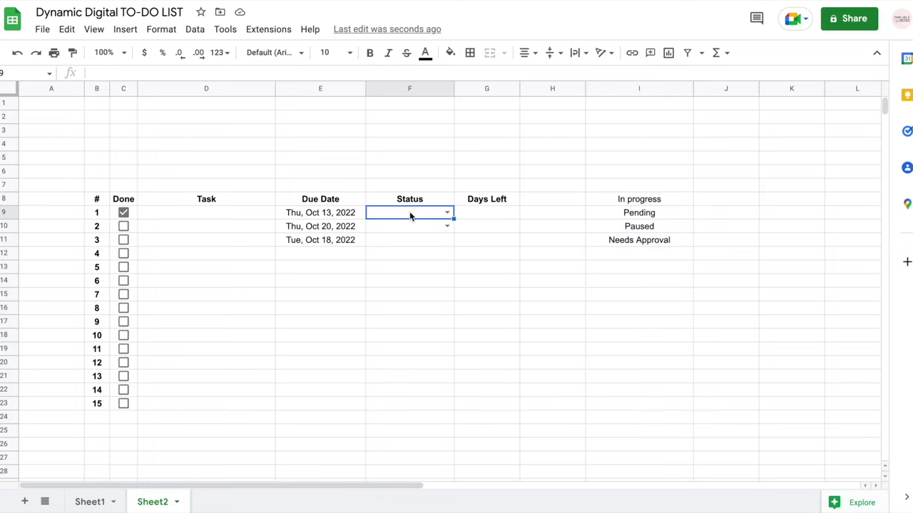
Copy the status dropdown from F9 to F10:F23.
{"action": "key", "text": "ctrl+c"}
{"action": "left_click", "coordinate": [410, 226]}
{"action": "left_click_drag", "start_coordinate": [409, 226], "coordinate": [396, 403]}
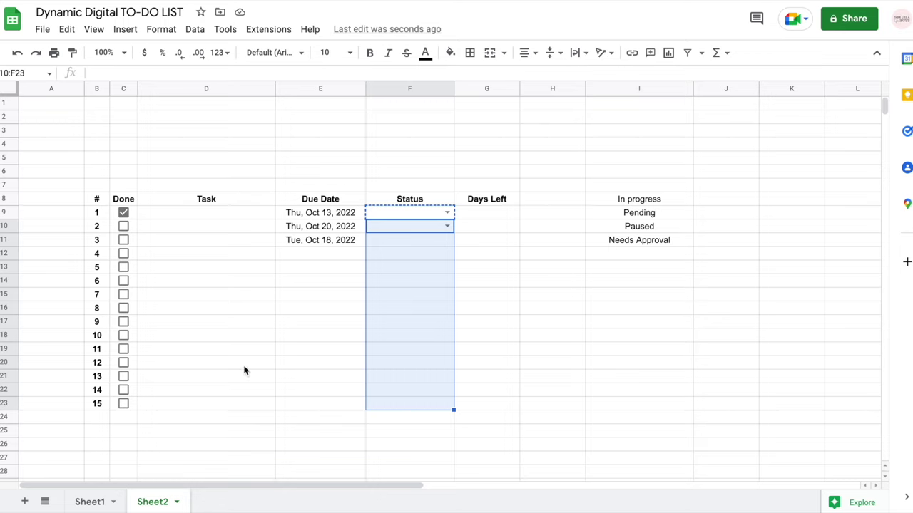
{"action": "key", "text": "ctrl+v"}
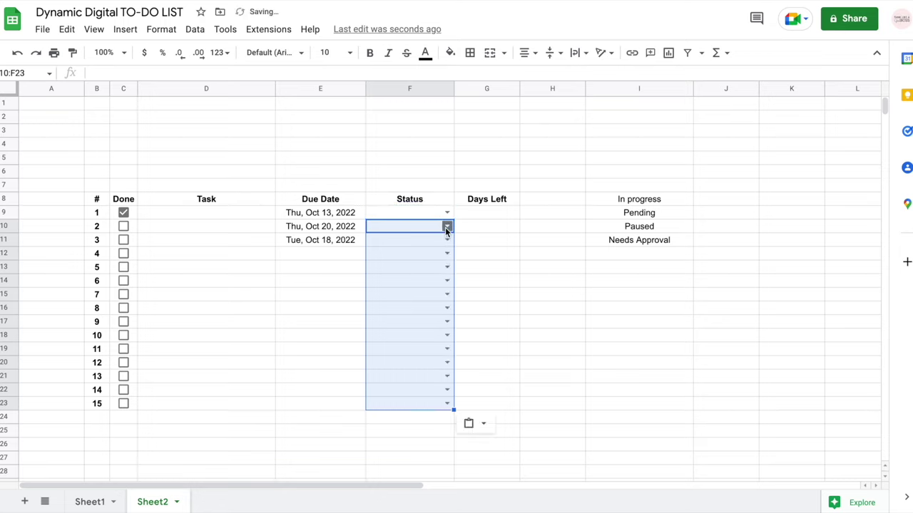
Check the status options in F10 and add "other" to the status list in I12.
{"action": "left_click", "coordinate": [404, 227]}
{"action": "left_click", "coordinate": [446, 226]}
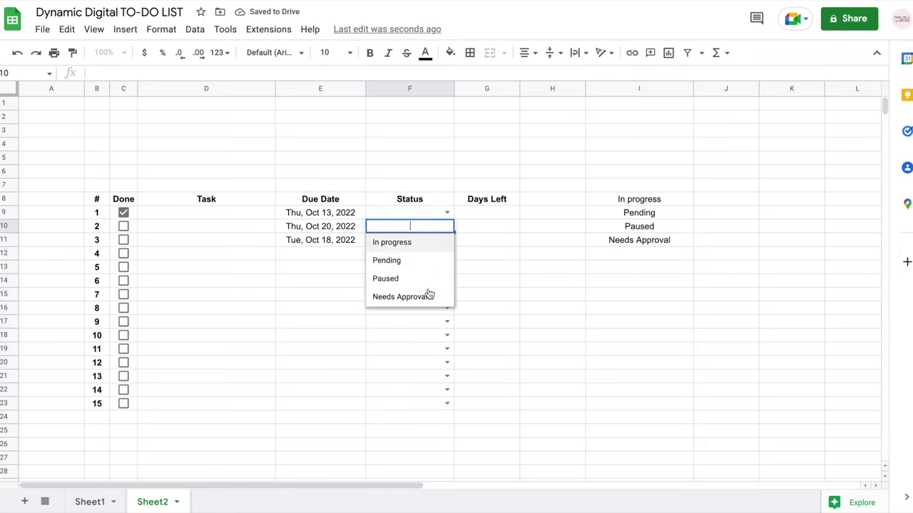
{"action": "left_click", "coordinate": [664, 256]}
{"action": "type", "text": "other"}
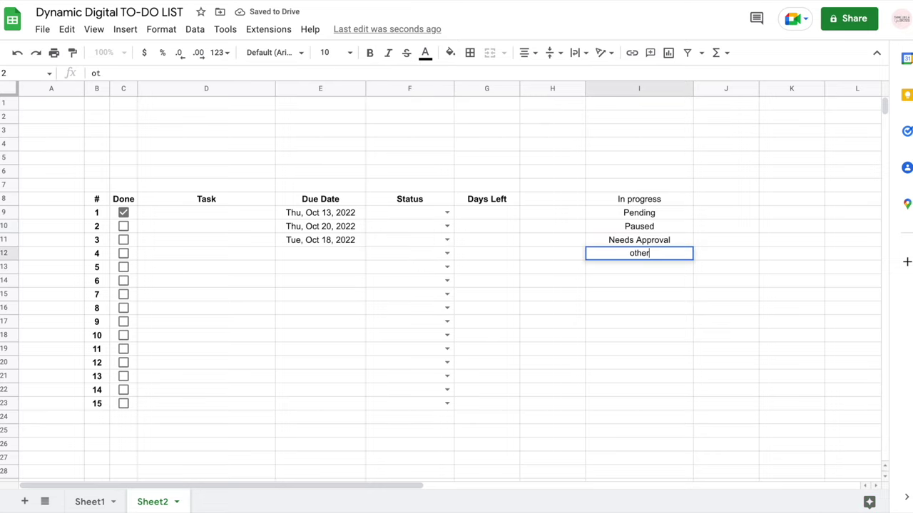
{"action": "key", "text": "Return"}
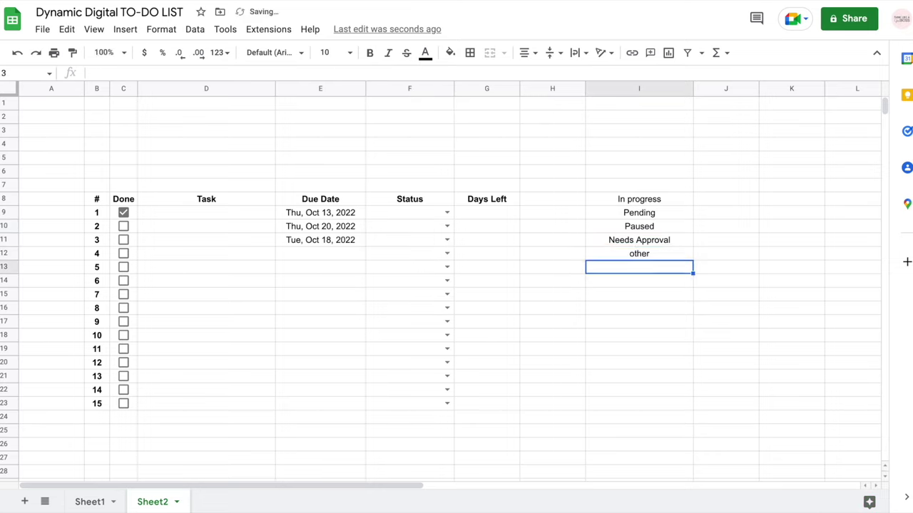
Check the status options in F10, remove "other" from the status list in I12, and check the options again.
{"action": "left_click", "coordinate": [447, 227]}
{"action": "left_click", "coordinate": [504, 241]}
{"action": "left_click", "coordinate": [639, 254]}
{"action": "key", "text": "Delete"}
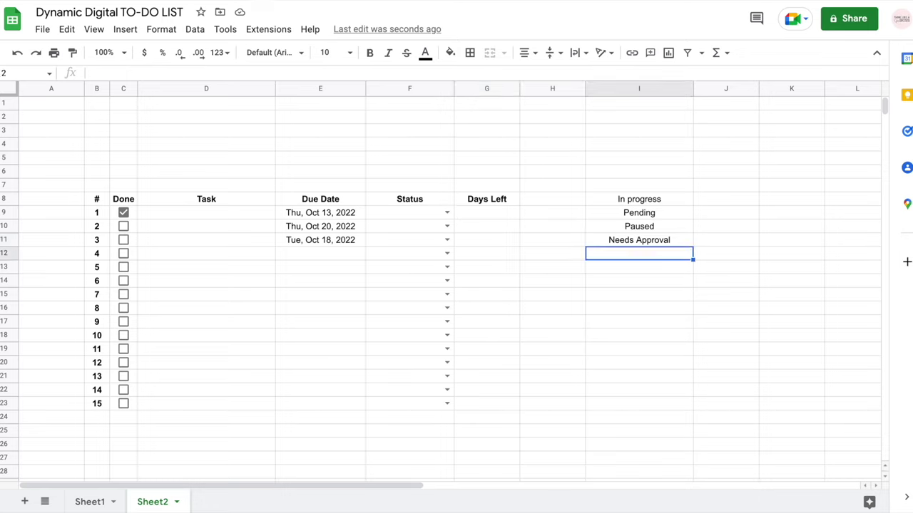
{"action": "left_click", "coordinate": [447, 225]}
{"action": "left_click", "coordinate": [524, 232]}
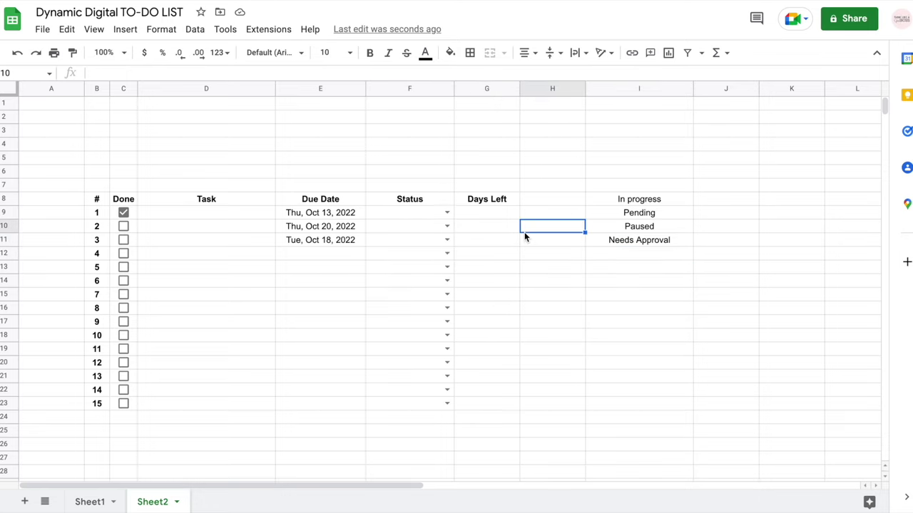
Set the status to In progress for tasks 1 and 3 and Needs Approval for task 2.
{"action": "left_click", "coordinate": [446, 212]}
{"action": "left_click", "coordinate": [399, 229]}
{"action": "left_click", "coordinate": [448, 227]}
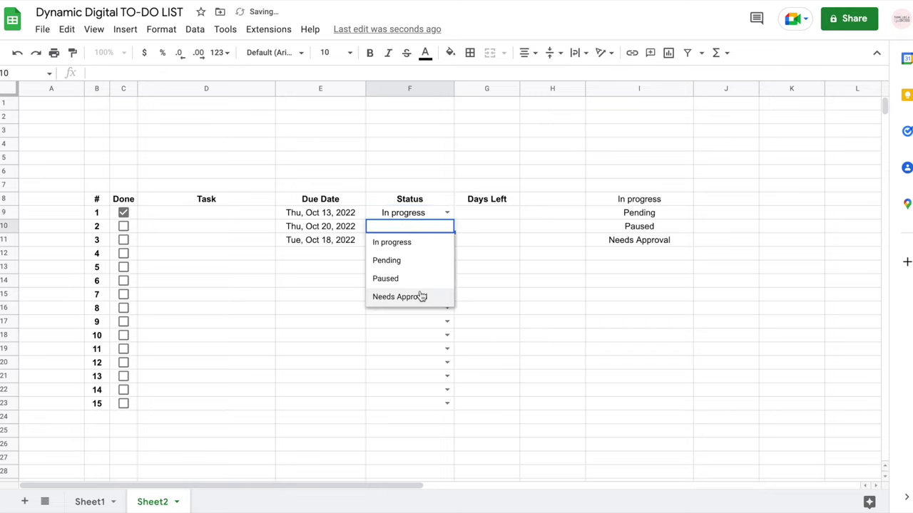
{"action": "left_click", "coordinate": [417, 296]}
{"action": "left_click", "coordinate": [487, 240]}
Widen the Days Left column slightly and enter =E9-today() in G9.
{"action": "left_click", "coordinate": [491, 212]}
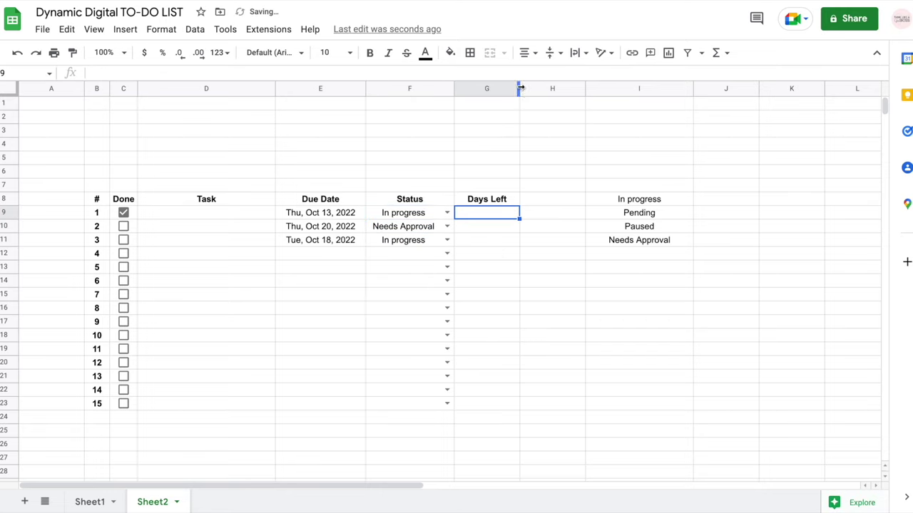
{"action": "left_click_drag", "start_coordinate": [520, 88], "coordinate": [531, 88]}
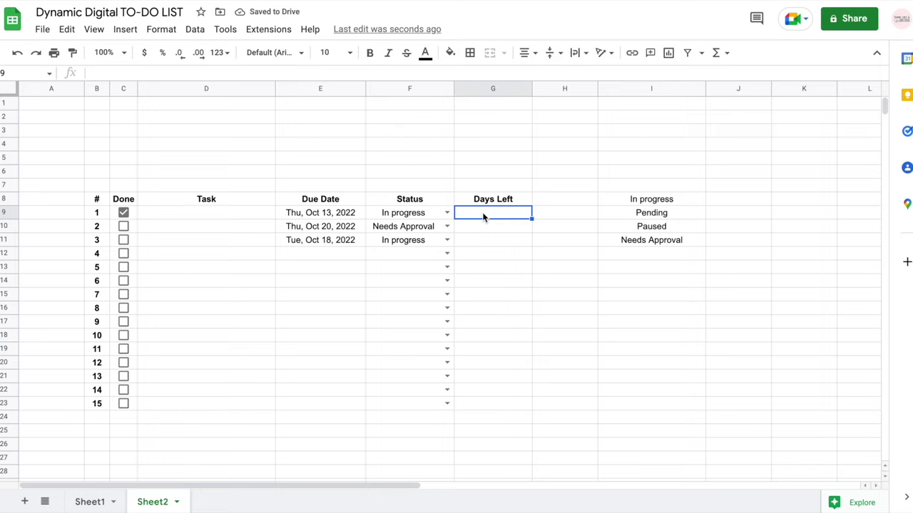
{"action": "type", "text": "="}
{"action": "left_click", "coordinate": [339, 213]}
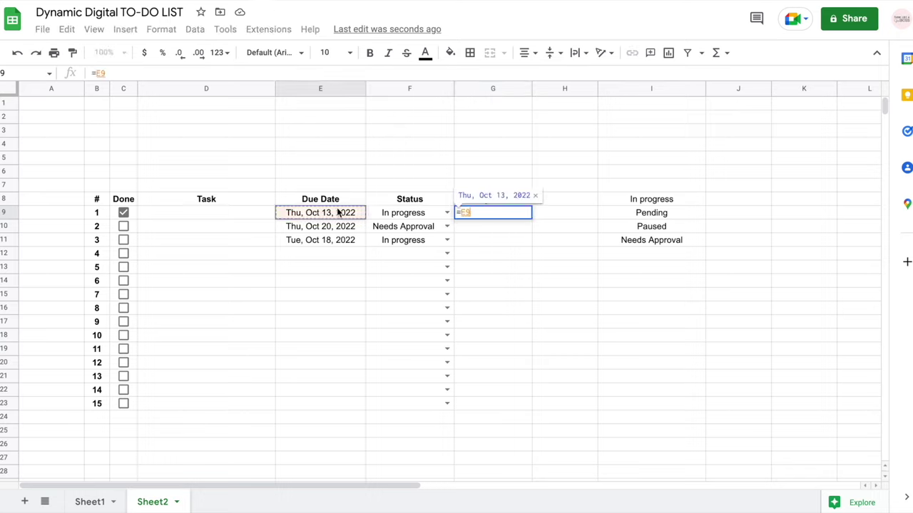
{"action": "type", "text": "-"}
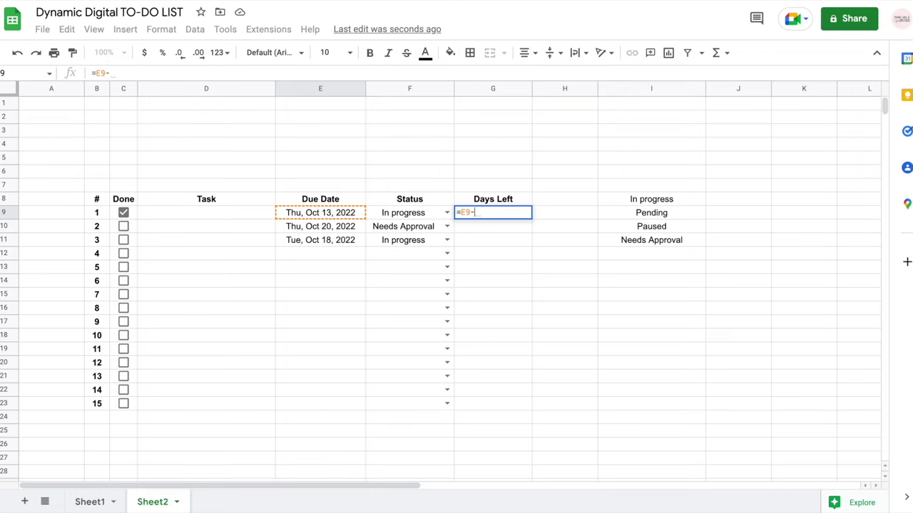
{"action": "type", "text": "today()"}
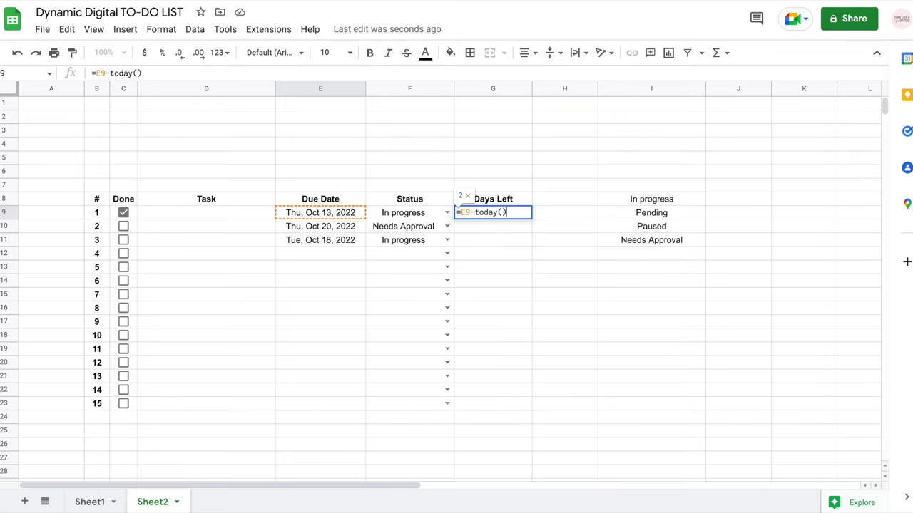
{"action": "key", "text": "Return"}
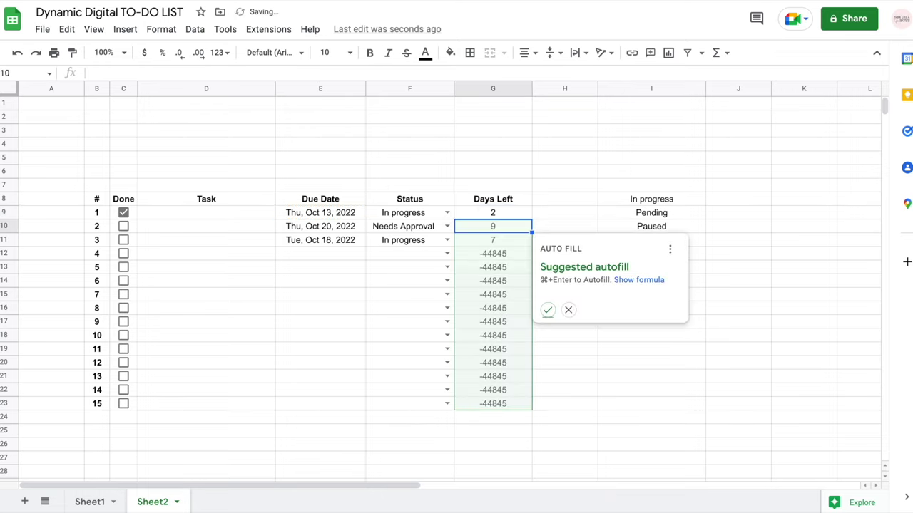
Fill the days-left formula from G9 down to G23 and check it against the due dates in rows 10 and 11.
{"action": "key", "text": "Up"}
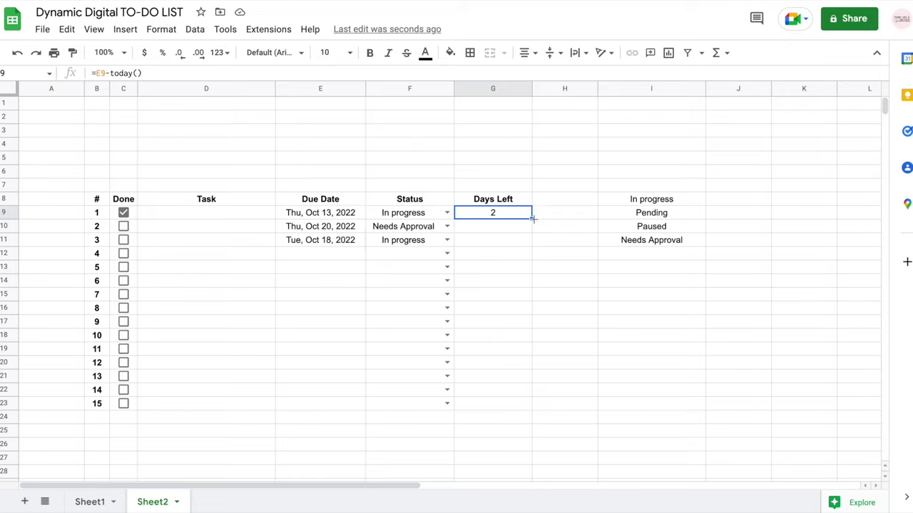
{"action": "left_click_drag", "start_coordinate": [532, 219], "coordinate": [498, 406]}
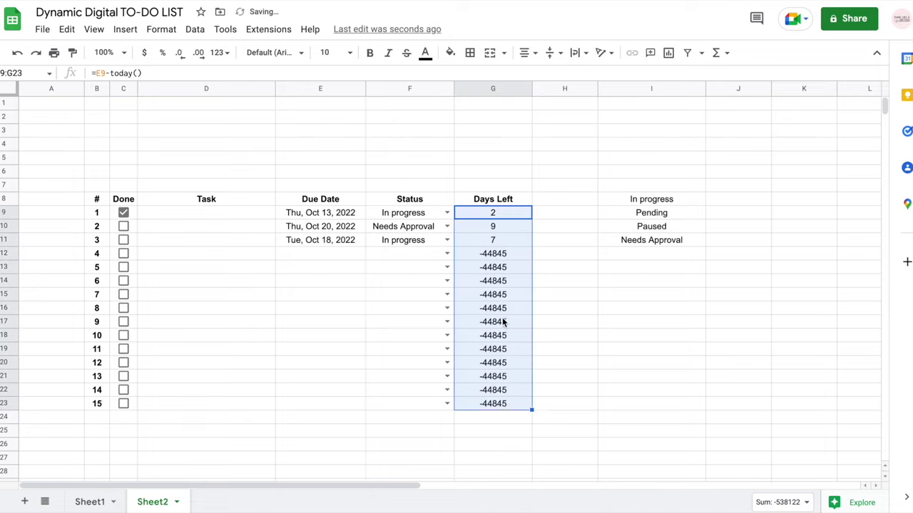
{"action": "left_click", "coordinate": [579, 213]}
{"action": "left_click", "coordinate": [469, 227]}
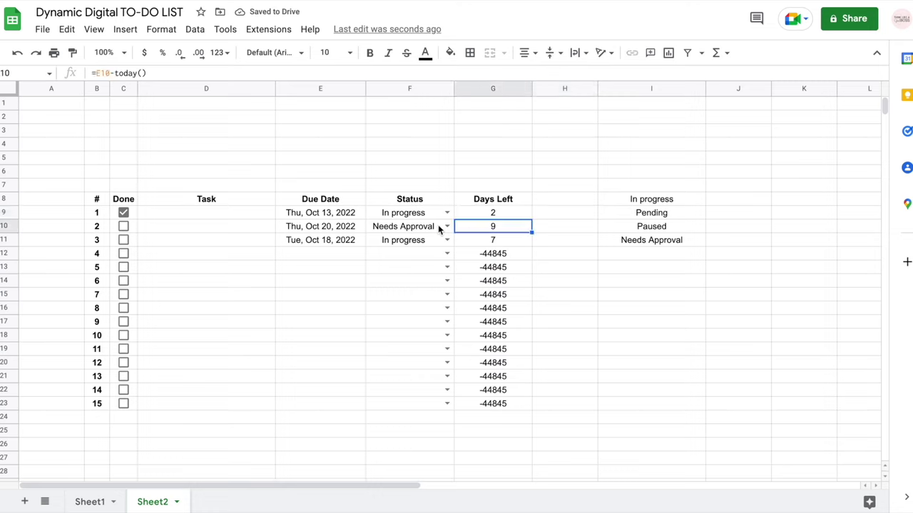
{"action": "left_click", "coordinate": [343, 227]}
{"action": "left_click", "coordinate": [497, 240]}
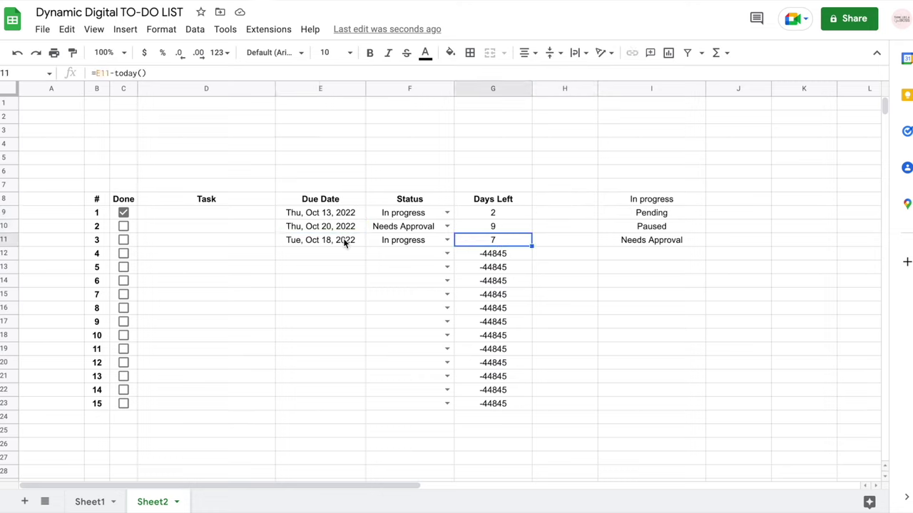
Set the due date of task 4 in E12 to Mon, Sep 5, 2022.
{"action": "double_click", "coordinate": [346, 253]}
{"action": "left_click", "coordinate": [352, 274]}
{"action": "left_click", "coordinate": [290, 320]}
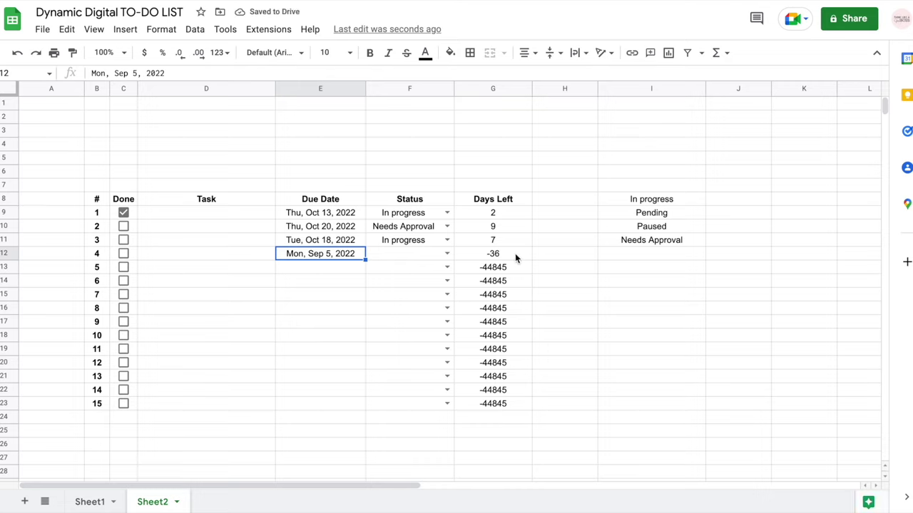
Compare the Days Left formulas in G9 and G13:G23 with the due date in E9 and the empty one in E13.
{"action": "left_click_drag", "start_coordinate": [516, 266], "coordinate": [507, 403]}
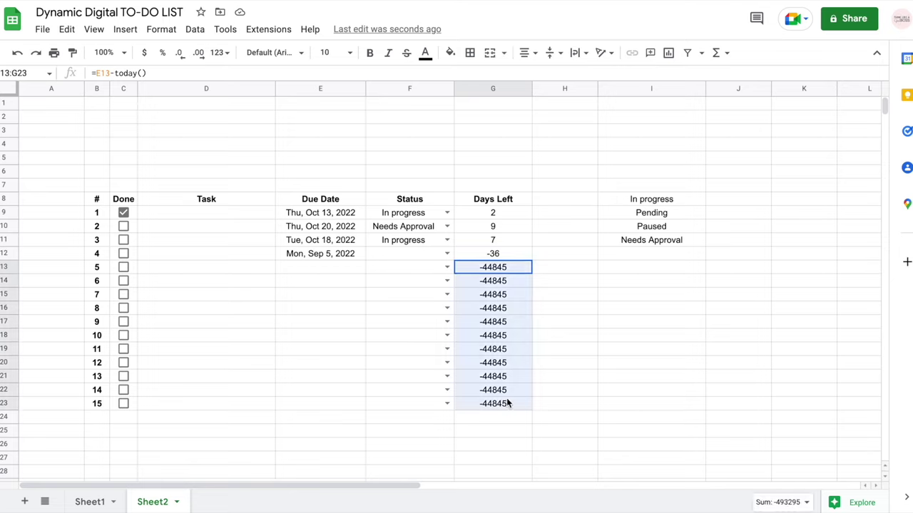
{"action": "left_click", "coordinate": [520, 267]}
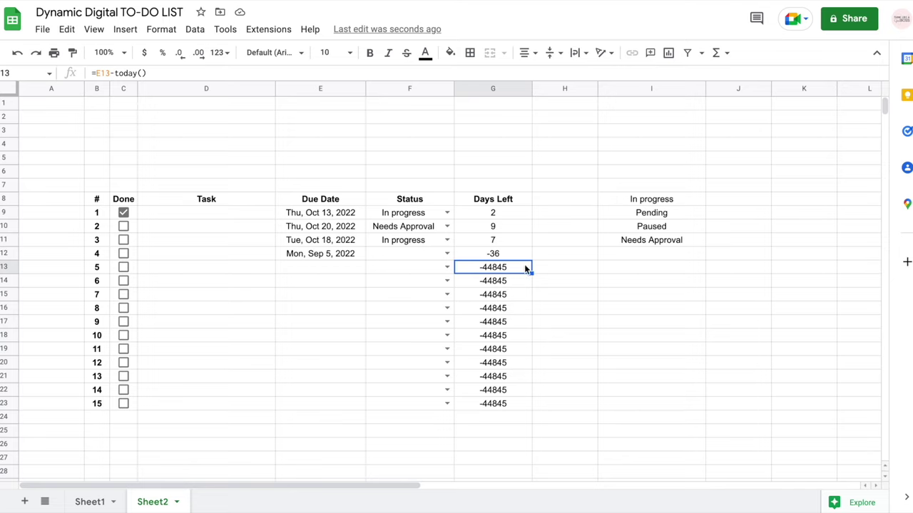
{"action": "left_click", "coordinate": [515, 214]}
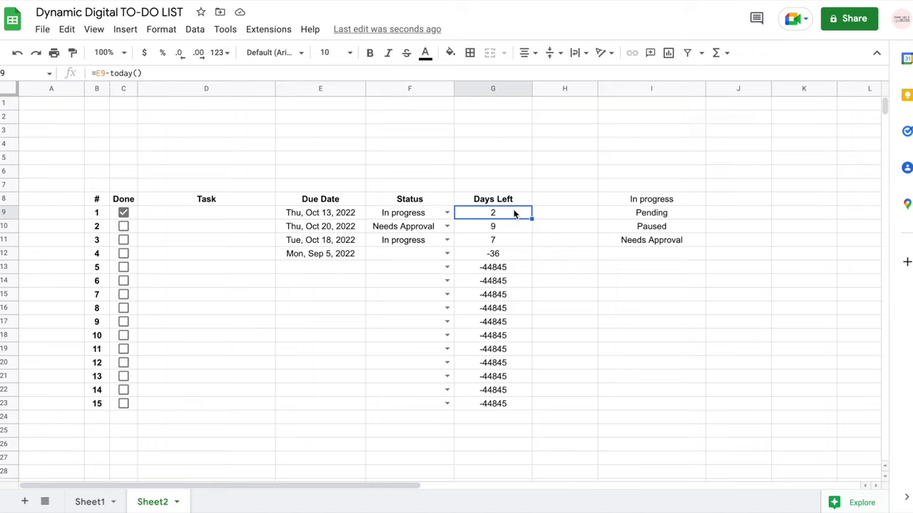
{"action": "left_click", "coordinate": [323, 214]}
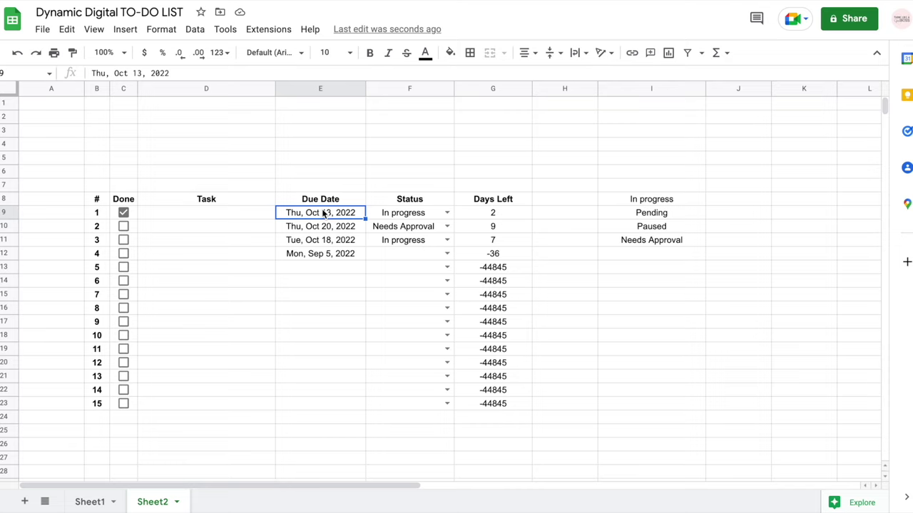
{"action": "left_click", "coordinate": [476, 218]}
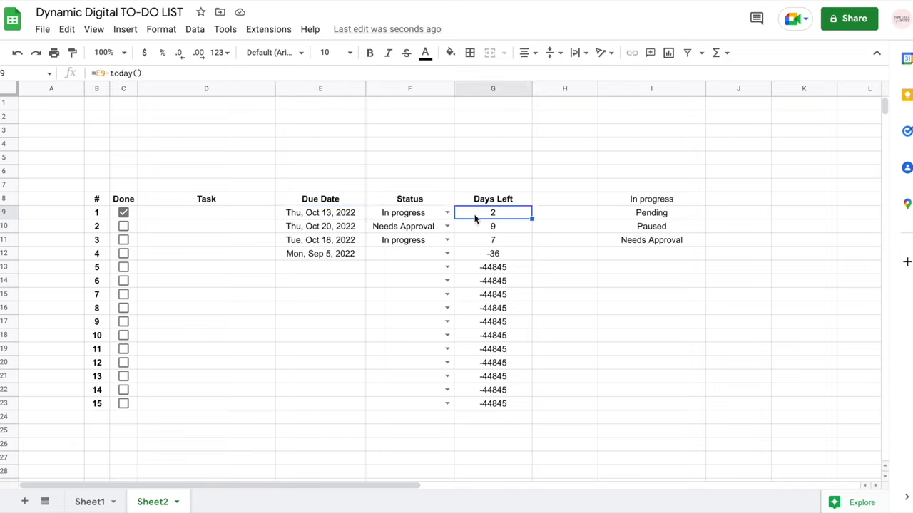
{"action": "left_click", "coordinate": [328, 273]}
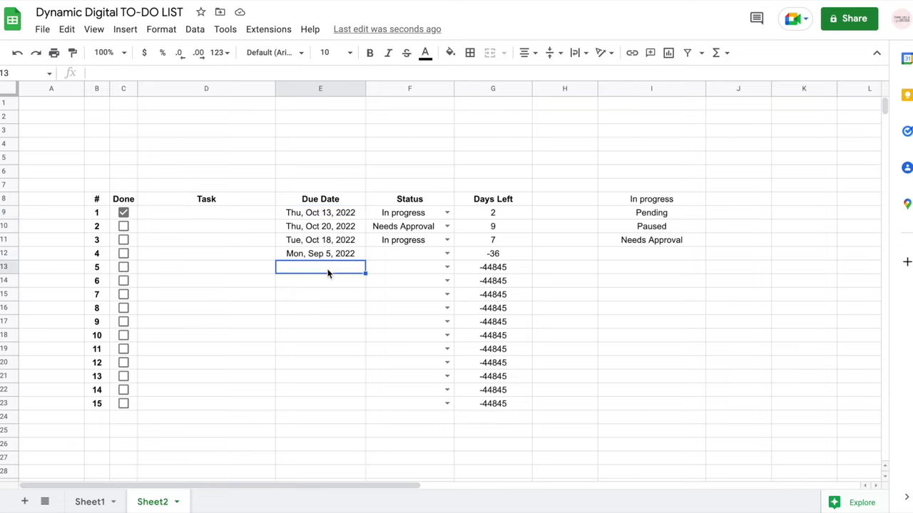
{"action": "left_click", "coordinate": [489, 274]}
Replace the G9 formula with an IF that returns an empty value when the due date is blank, beginning =if(ISBLANK(E9),,.
{"action": "left_click", "coordinate": [479, 217]}
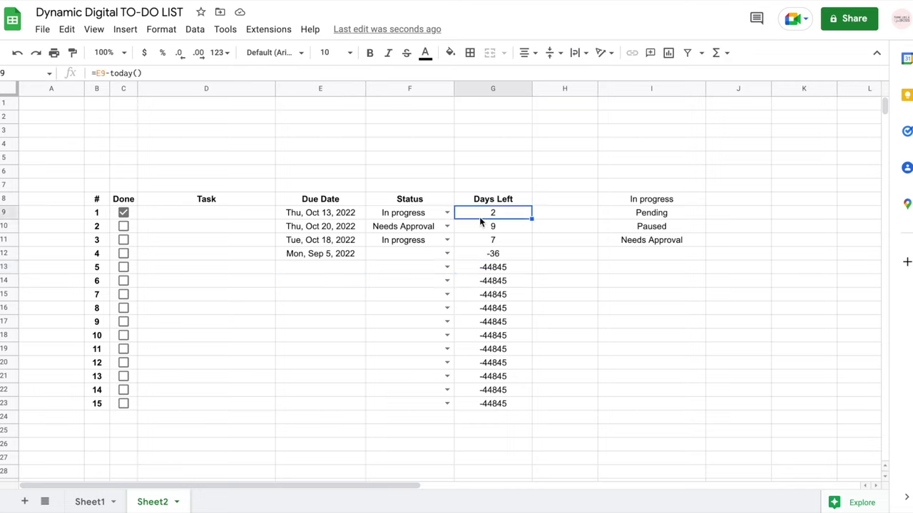
{"action": "left_click_drag", "start_coordinate": [91, 73], "coordinate": [164, 70]}
{"action": "key", "text": "BackSpace"}
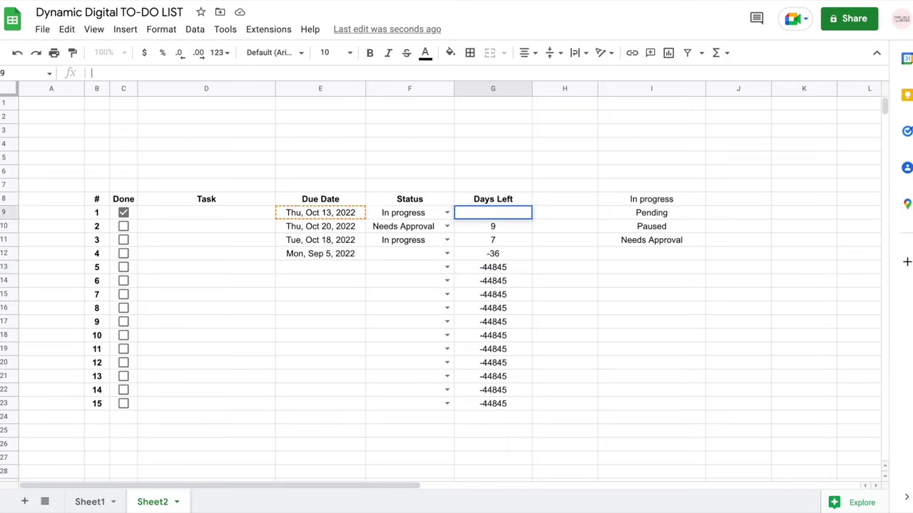
{"action": "type", "text": "=if("}
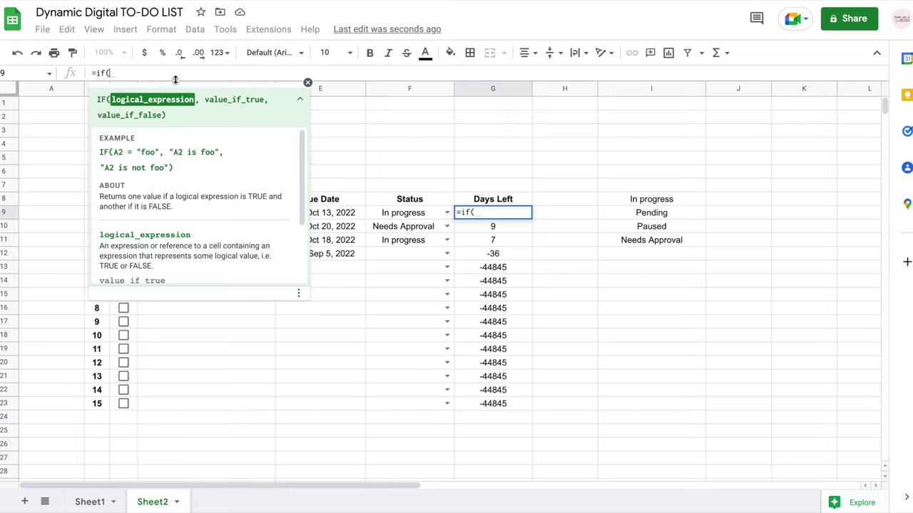
{"action": "type", "text": "ISBLANK"}
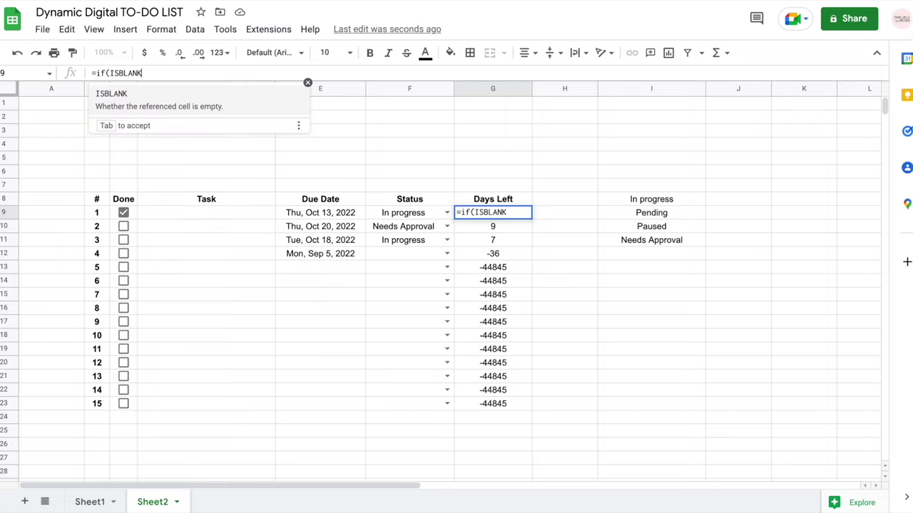
{"action": "type", "text": "("}
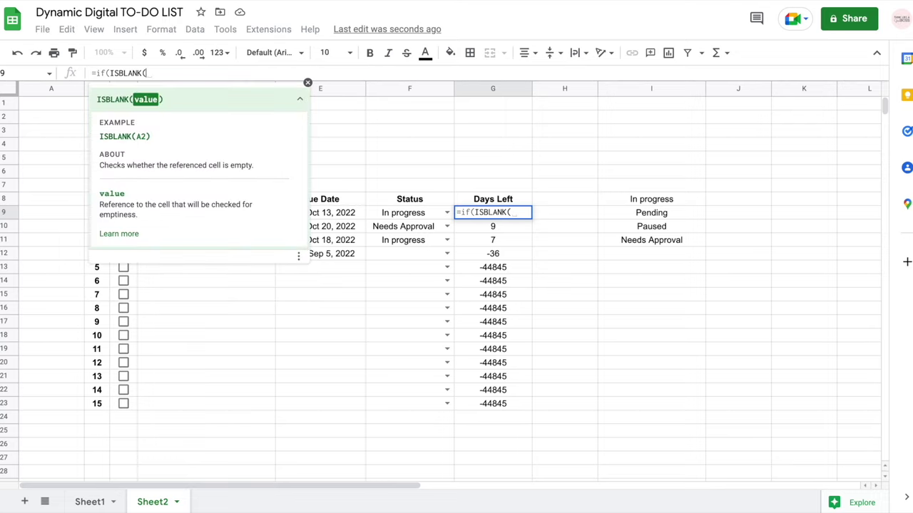
{"action": "left_click", "coordinate": [348, 219]}
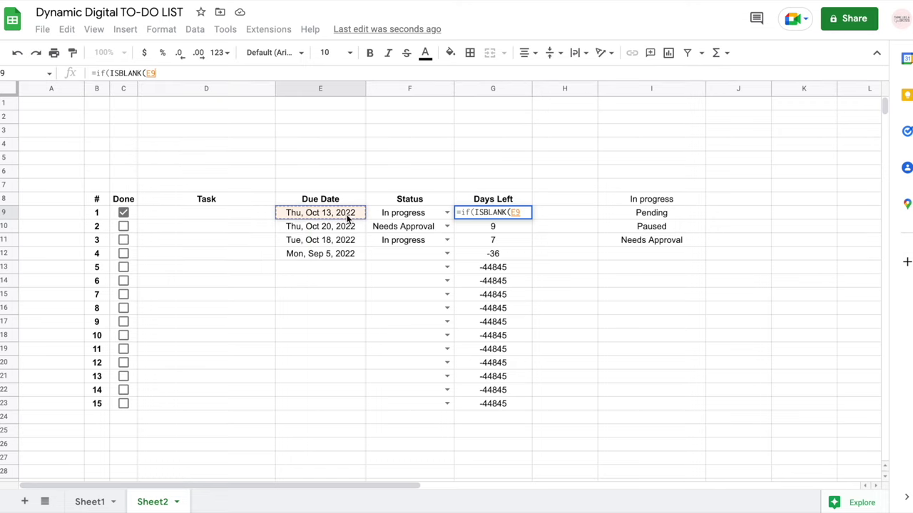
{"action": "type", "text": "),"}
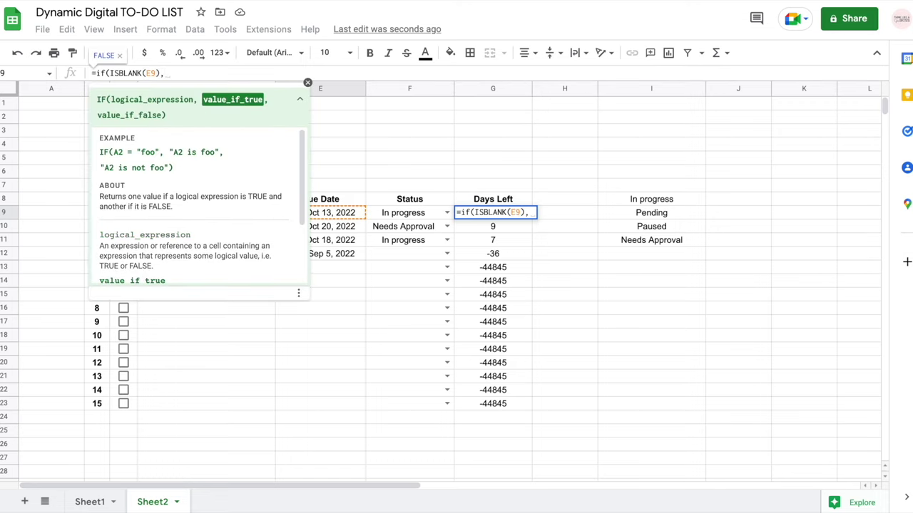
{"action": "type", "text": ","}
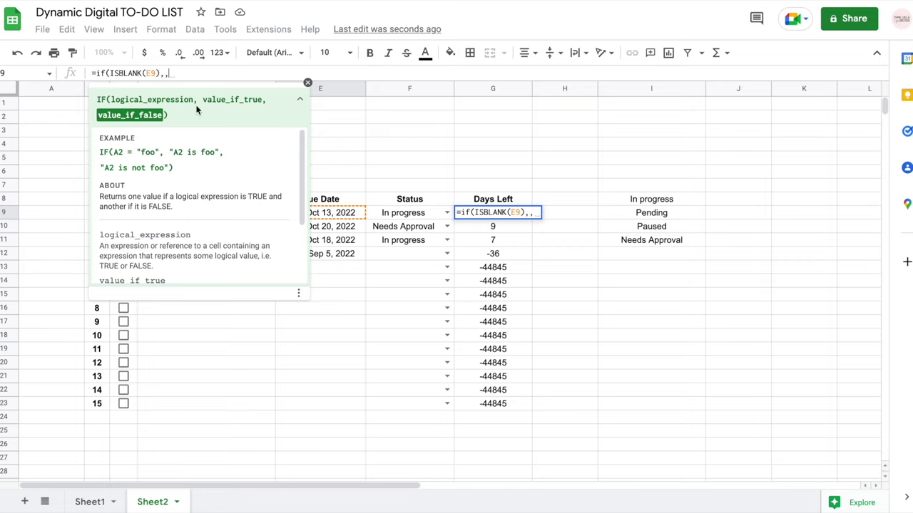
Complete the G9 formula as =if(ISBLANK(E9),,E9-TODAY()) so it subtracts today's date when a due date exists.
{"action": "left_click", "coordinate": [345, 218]}
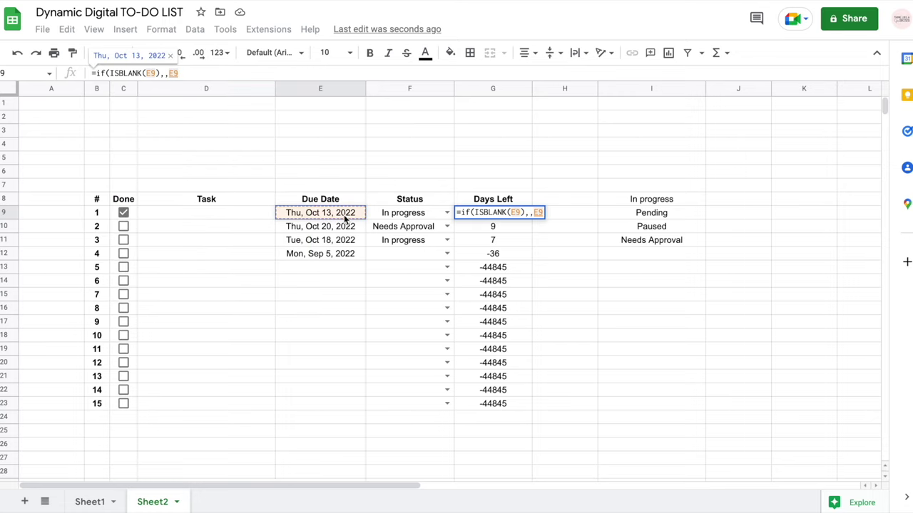
{"action": "type", "text": "-TODAY"}
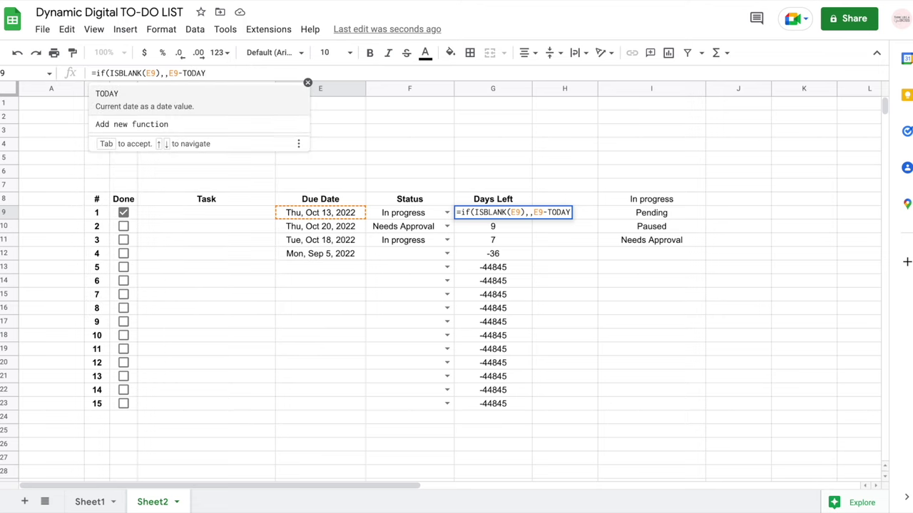
{"action": "type", "text": "()"}
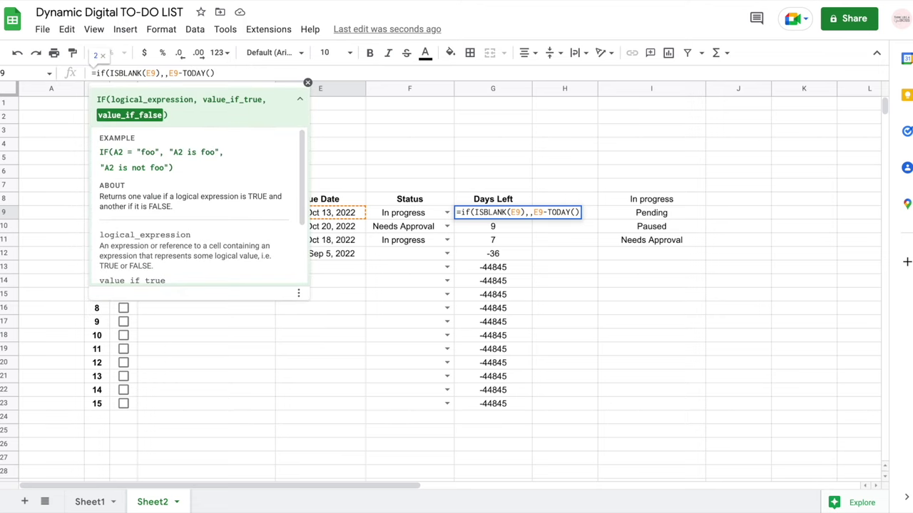
{"action": "type", "text": ")"}
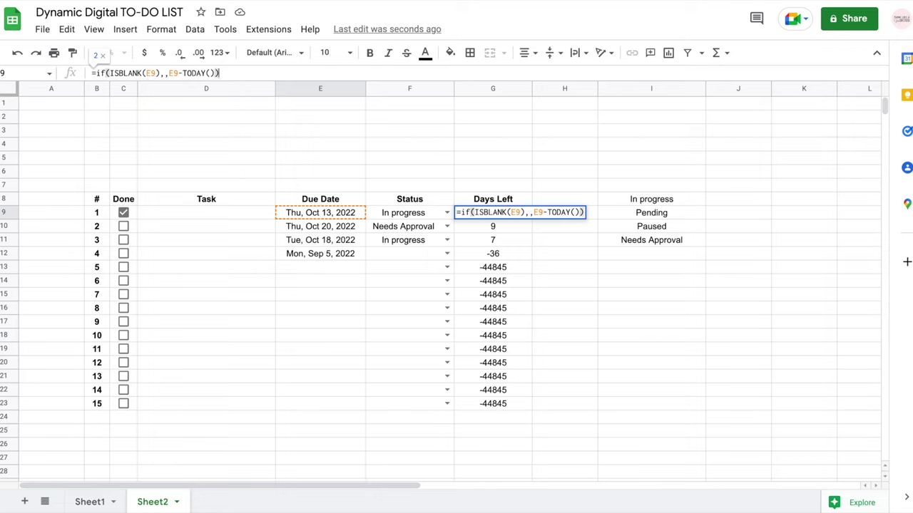
{"action": "left_click", "coordinate": [165, 72]}
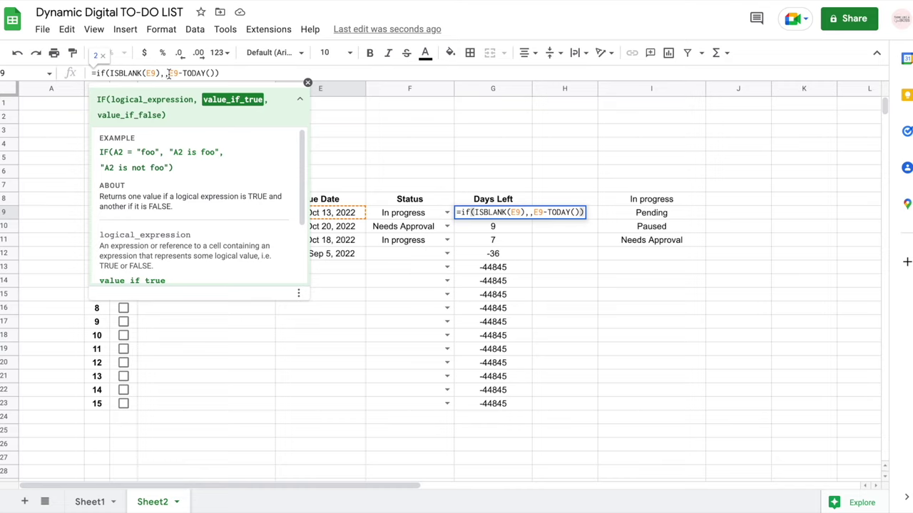
{"action": "left_click", "coordinate": [176, 73]}
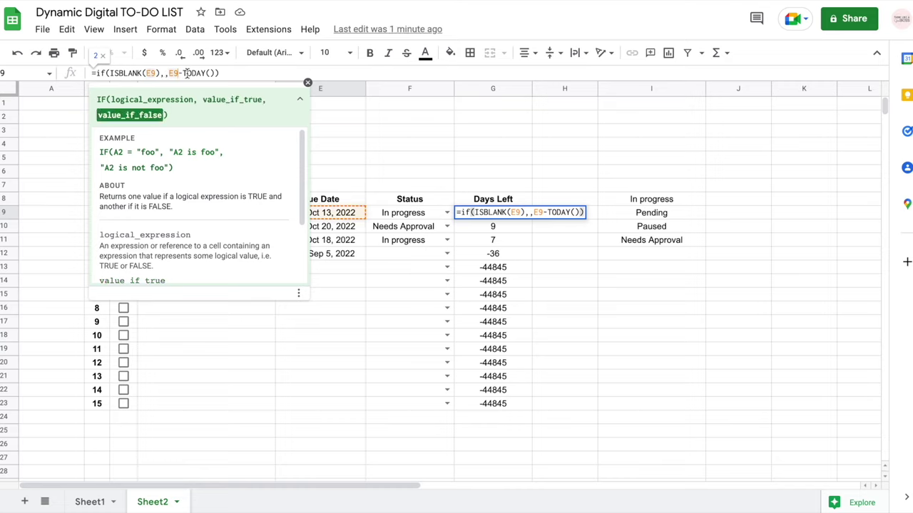
{"action": "left_click", "coordinate": [194, 73]}
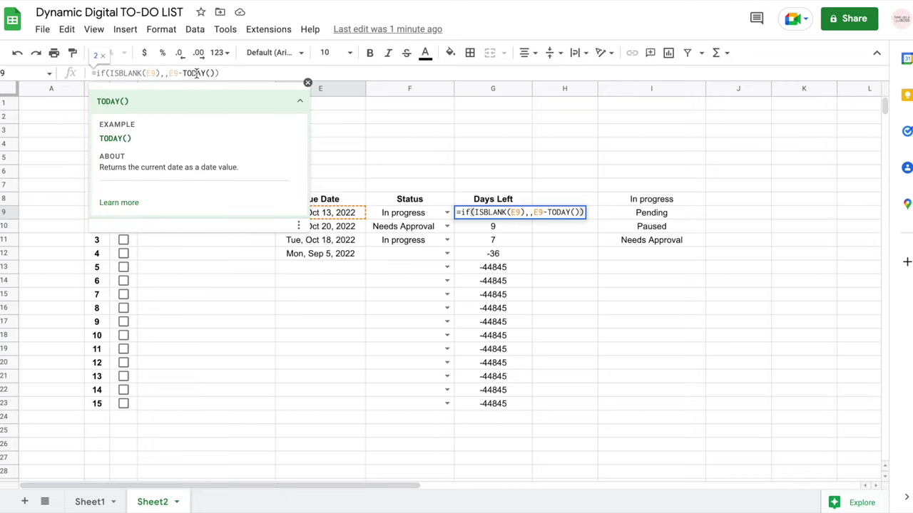
{"action": "key", "text": "Return"}
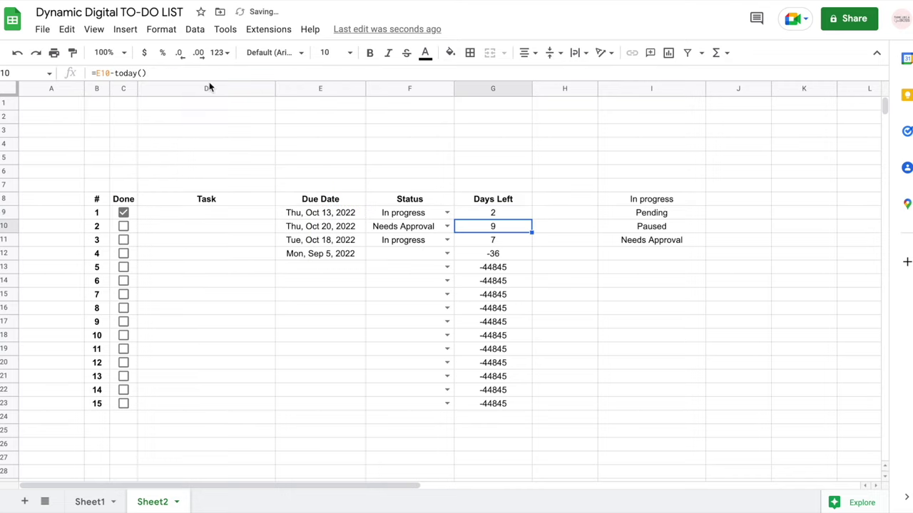
Fill the blank-safe days-left formula from G9 down to G23 and check the rows without a due date.
{"action": "left_click", "coordinate": [508, 215]}
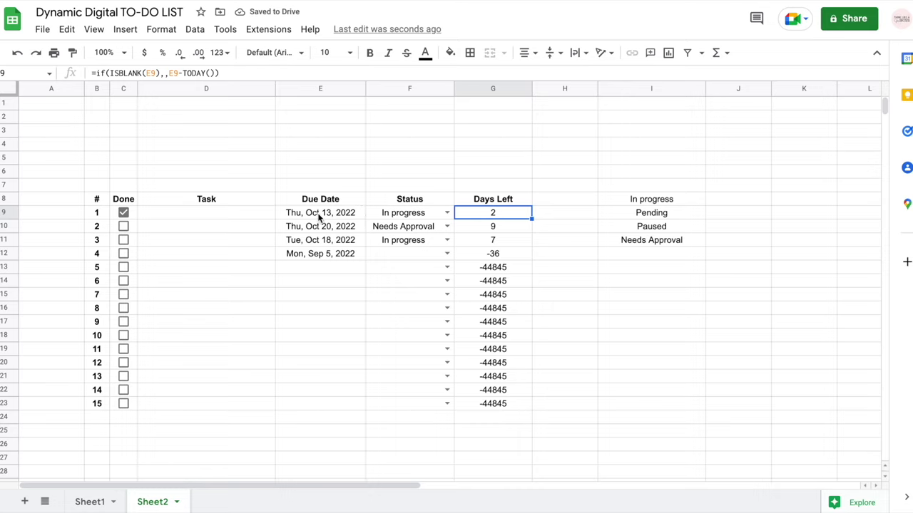
{"action": "left_click_drag", "start_coordinate": [531, 219], "coordinate": [520, 401]}
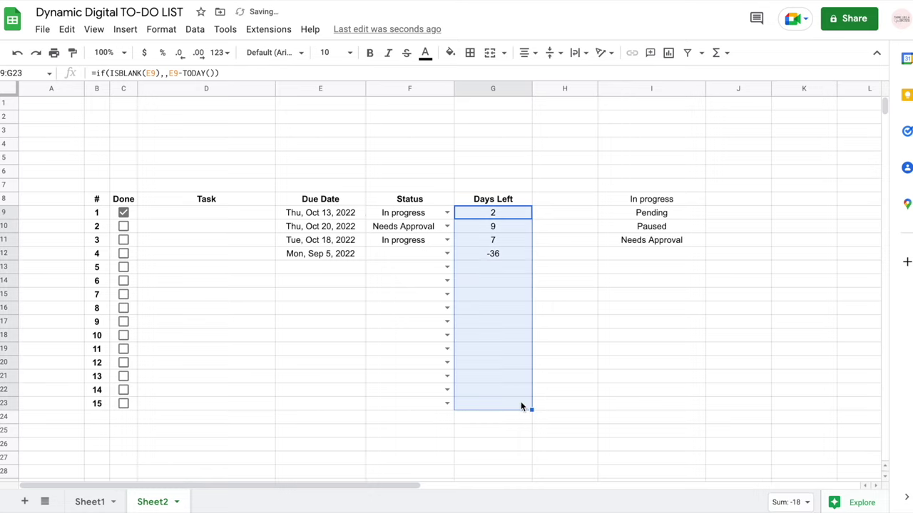
{"action": "left_click", "coordinate": [504, 271]}
{"action": "key", "text": "Down"}
{"action": "key", "text": "Down"}
{"action": "key", "text": "Up"}
{"action": "key", "text": "Up"}
Set the due dates of task 5 to Wed, Sep 14, 2022 and task 6 to Thu, Oct 13, 2022.
{"action": "double_click", "coordinate": [316, 271]}
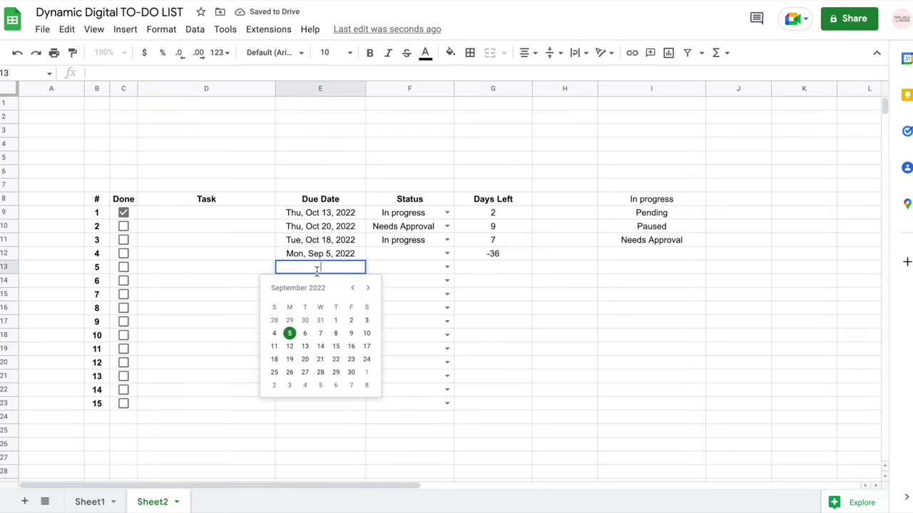
{"action": "left_click", "coordinate": [320, 346]}
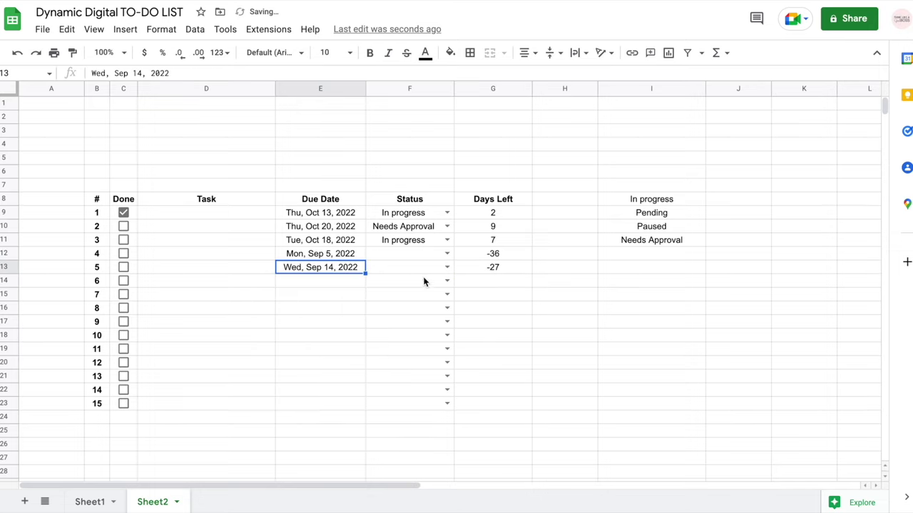
{"action": "double_click", "coordinate": [343, 283]}
{"action": "left_click", "coordinate": [368, 303]}
{"action": "left_click", "coordinate": [333, 365]}
Narrow the empty column H between the task table and the status list, and select J8 beside In progress.
{"action": "left_click", "coordinate": [484, 216]}
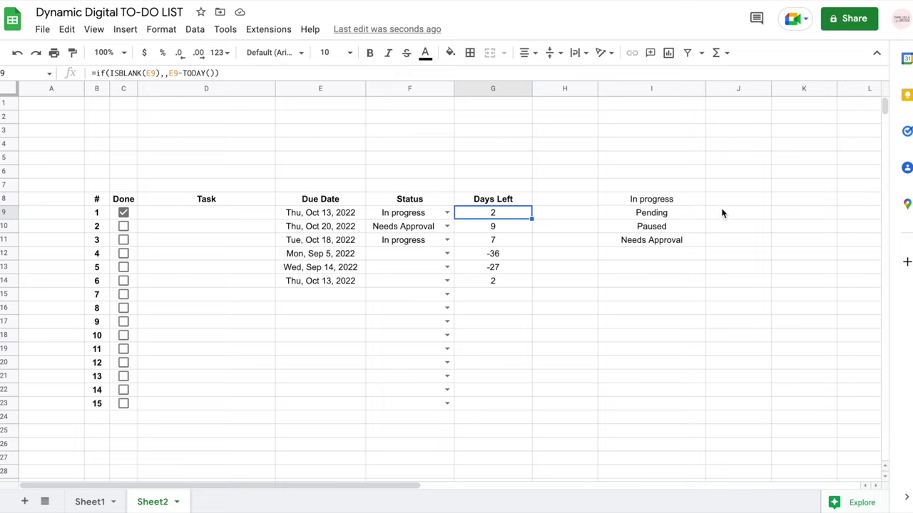
{"action": "left_click_drag", "start_coordinate": [598, 89], "coordinate": [567, 91]}
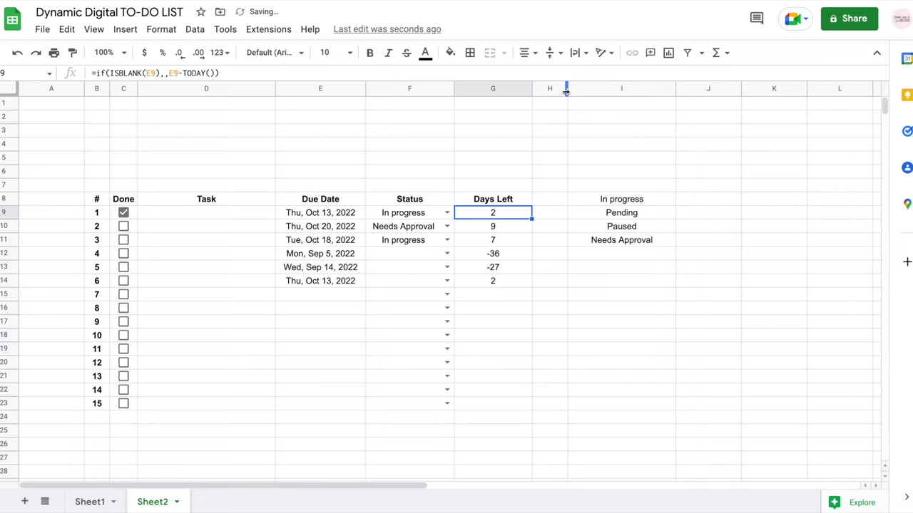
{"action": "left_click", "coordinate": [689, 200]}
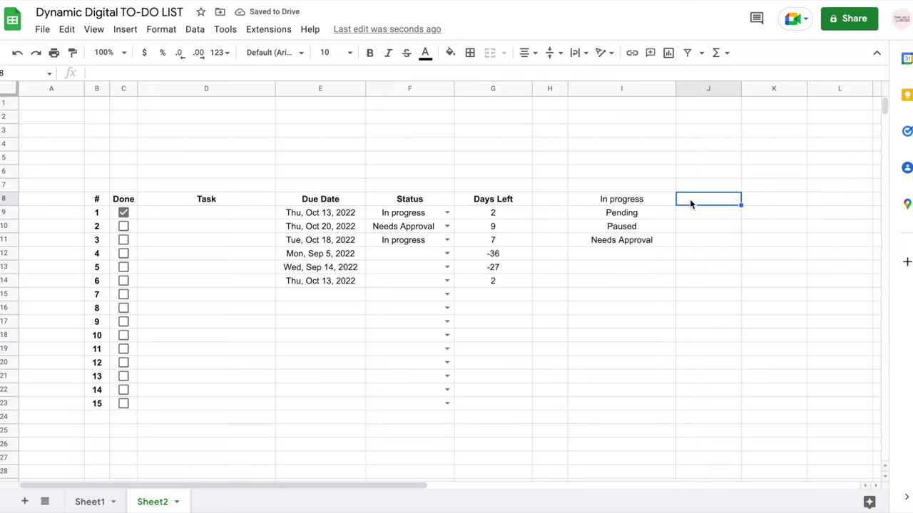
{"action": "key", "text": "Down"}
{"action": "key", "text": "Down"}
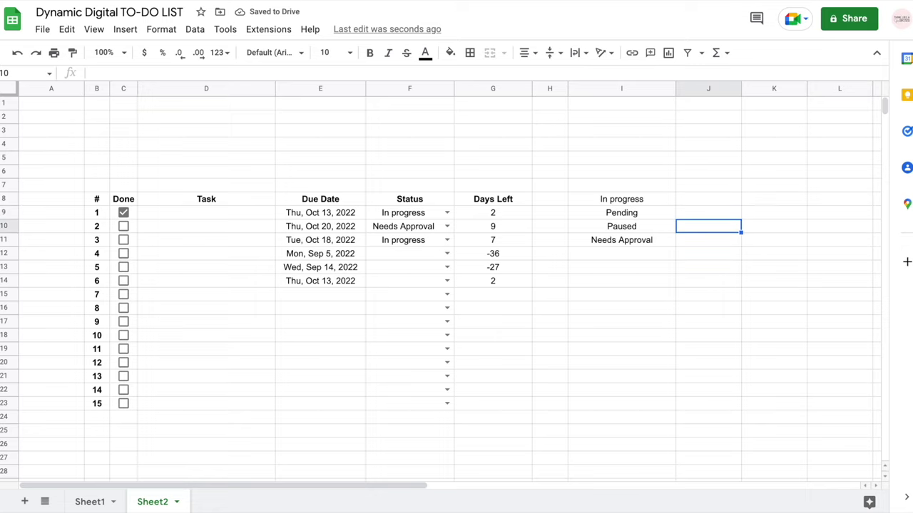
{"action": "key", "text": "Up"}
{"action": "key", "text": "Up"}
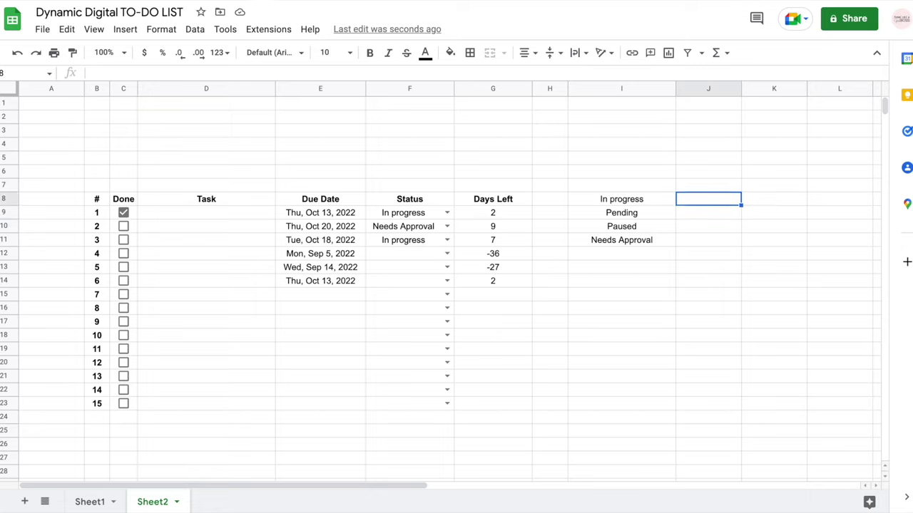
Enter =COUNTIF(F9:F23,I8) in J8 to count the tasks whose status is In progress.
{"action": "type", "text": "=COUN"}
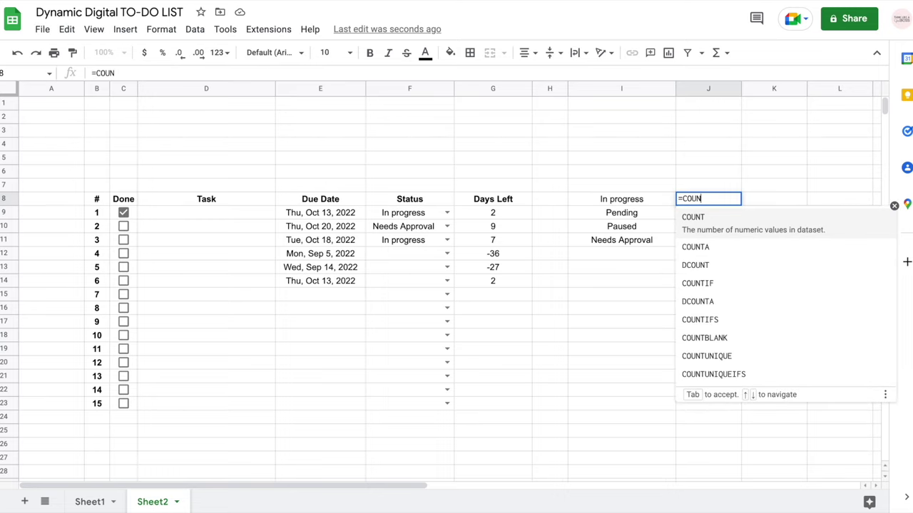
{"action": "type", "text": "TIF("}
{"action": "left_click_drag", "start_coordinate": [410, 213], "coordinate": [403, 404]}
{"action": "type", "text": ","}
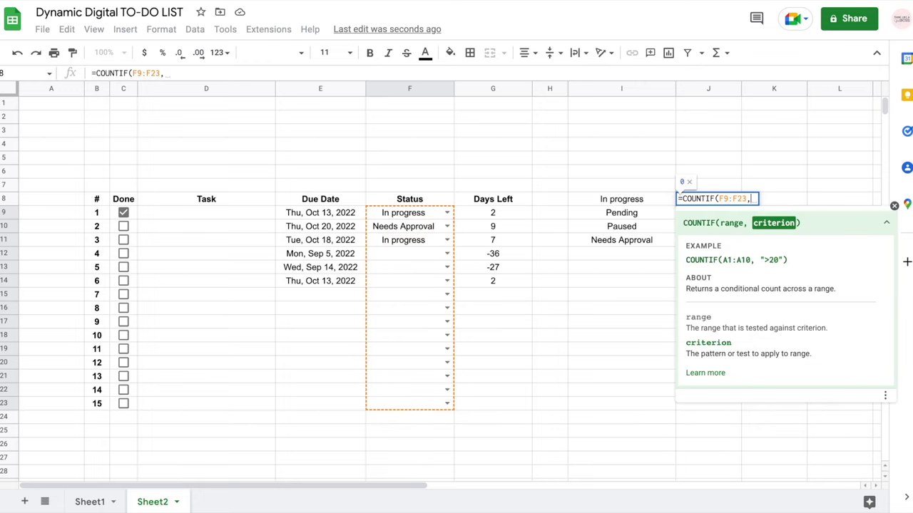
{"action": "left_click", "coordinate": [624, 204]}
{"action": "type", "text": ")"}
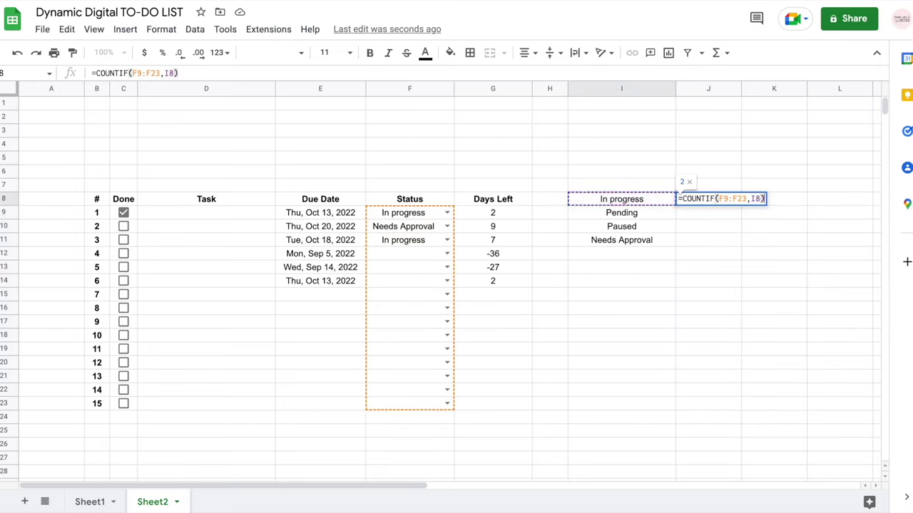
{"action": "key", "text": "Return"}
{"action": "key", "text": "Up"}
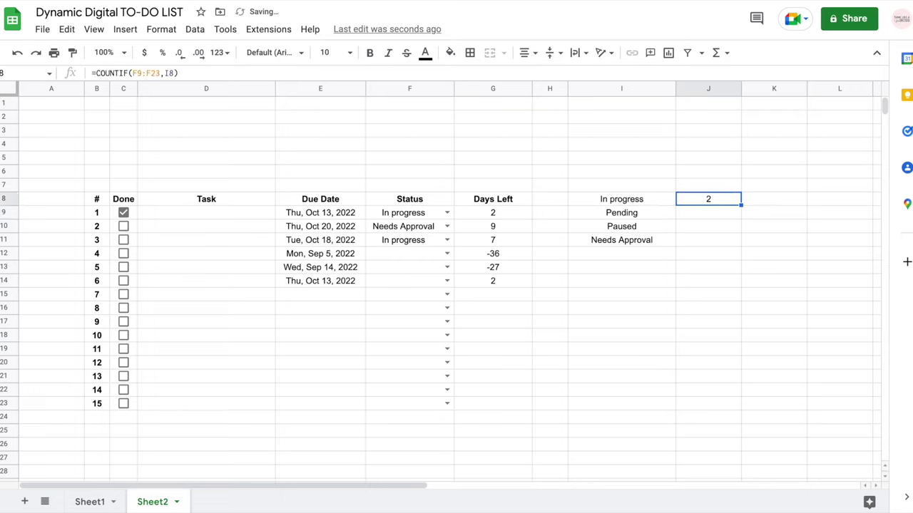
Change the status of task 2 in F10 to In progress and check the count formula in J8.
{"action": "left_click", "coordinate": [447, 226]}
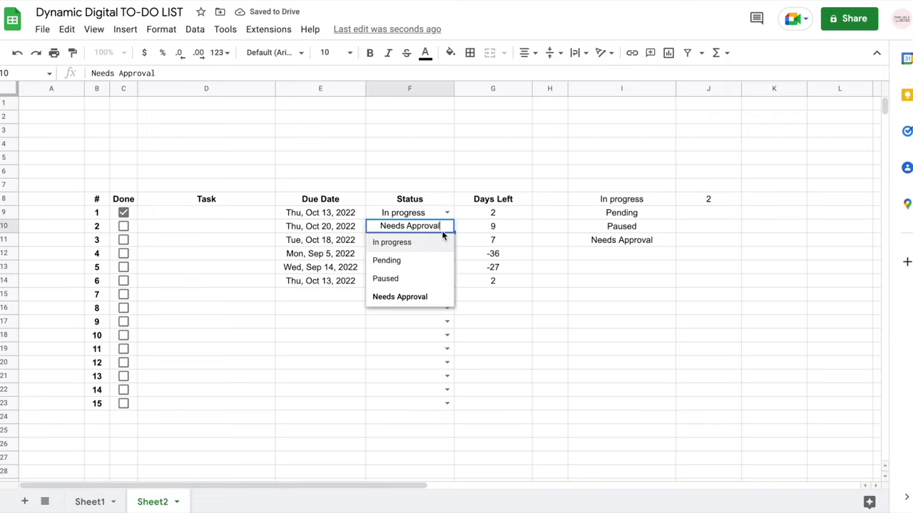
{"action": "left_click", "coordinate": [417, 243]}
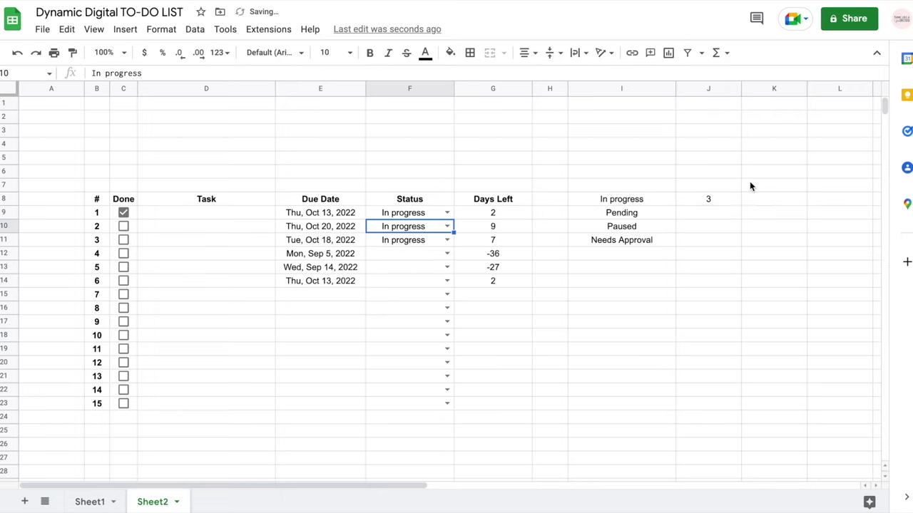
{"action": "left_click", "coordinate": [718, 200]}
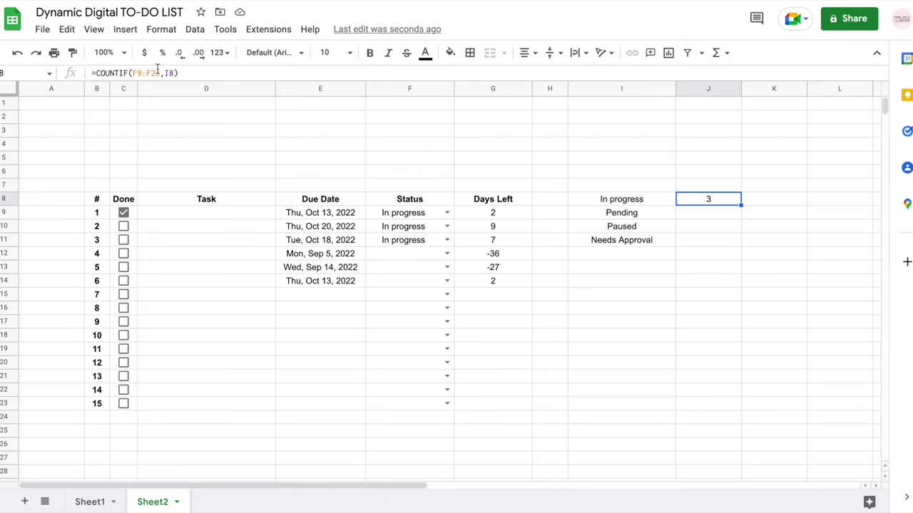
Try copying the relative-range COUNTIF formula from J8 to J9, compare both ranges, and clear J9.
{"action": "key", "text": "ctrl+c"}
{"action": "key", "text": "Down"}
{"action": "key", "text": "ctrl+v"}
{"action": "key", "text": "Up"}
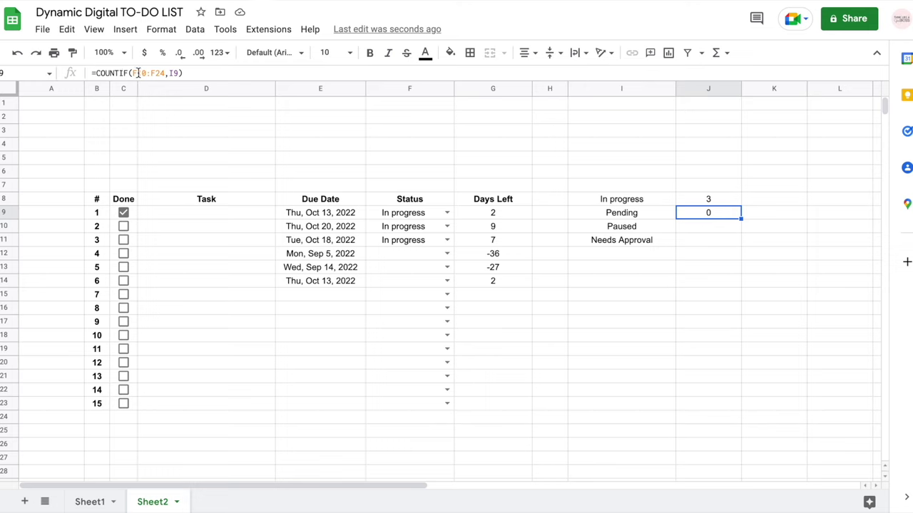
{"action": "left_click", "coordinate": [151, 73]}
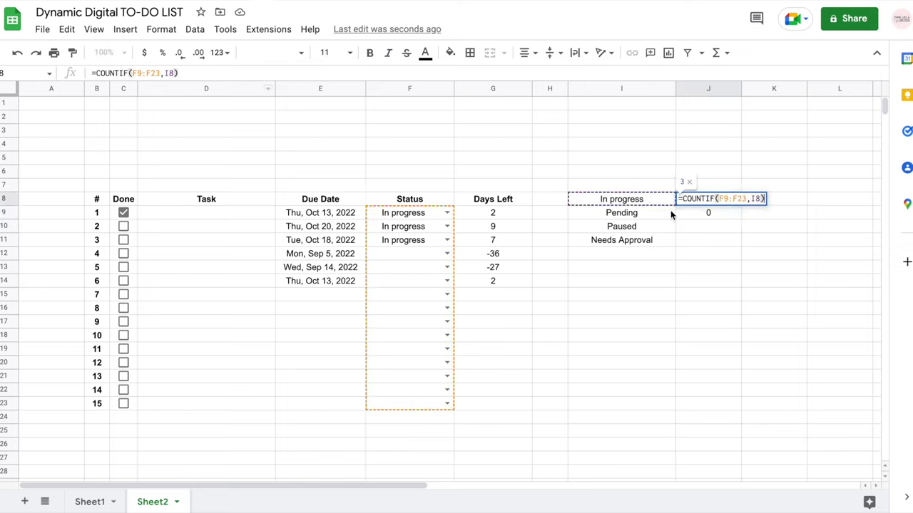
{"action": "left_click", "coordinate": [695, 211]}
{"action": "double_click", "coordinate": [694, 211]}
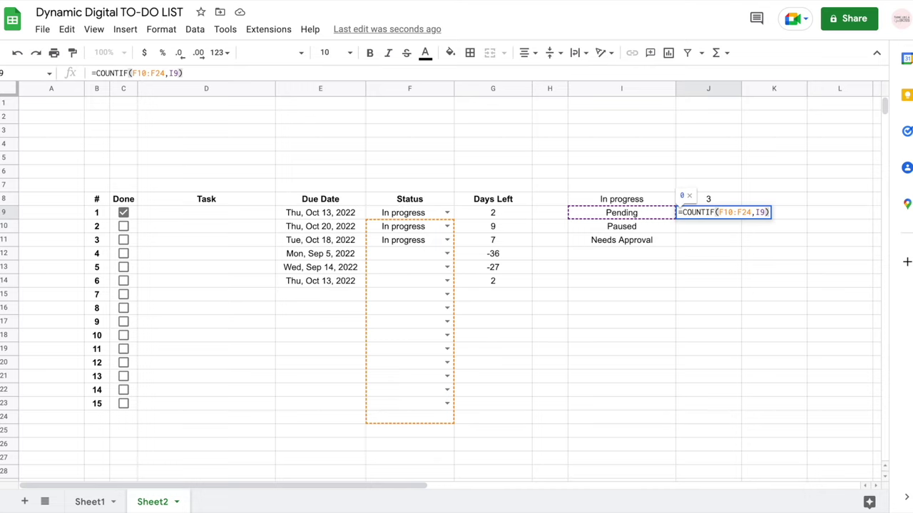
{"action": "key", "text": "Return"}
{"action": "left_click", "coordinate": [715, 211]}
{"action": "key", "text": "Delete"}
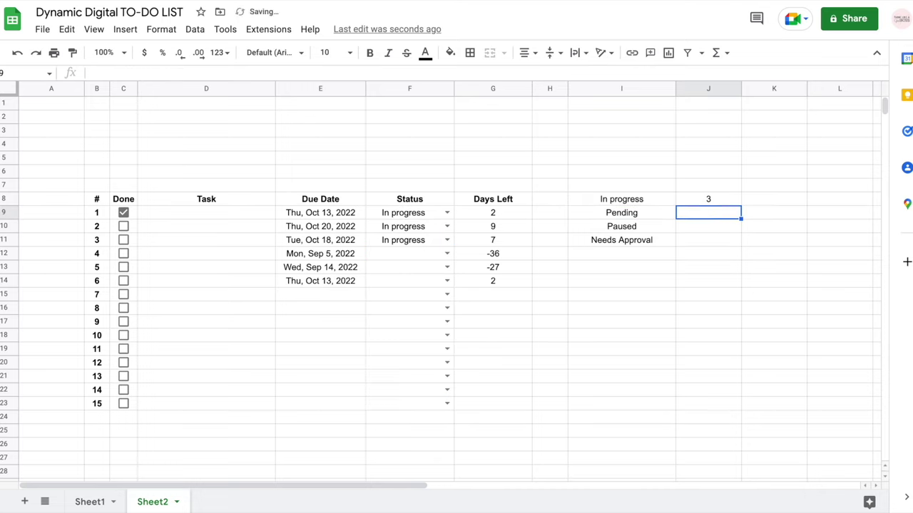
Make the status range in the J8 formula absolute so it reads =COUNTIF($F$9:$F$23,I8).
{"action": "left_click", "coordinate": [702, 199]}
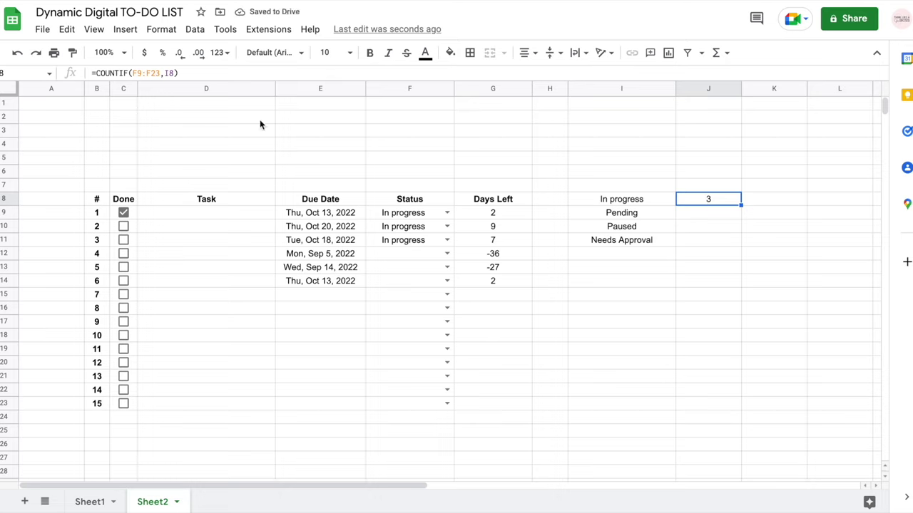
{"action": "left_click", "coordinate": [139, 73]}
{"action": "left_click_drag", "start_coordinate": [132, 73], "coordinate": [160, 73]}
{"action": "left_click", "coordinate": [150, 72]}
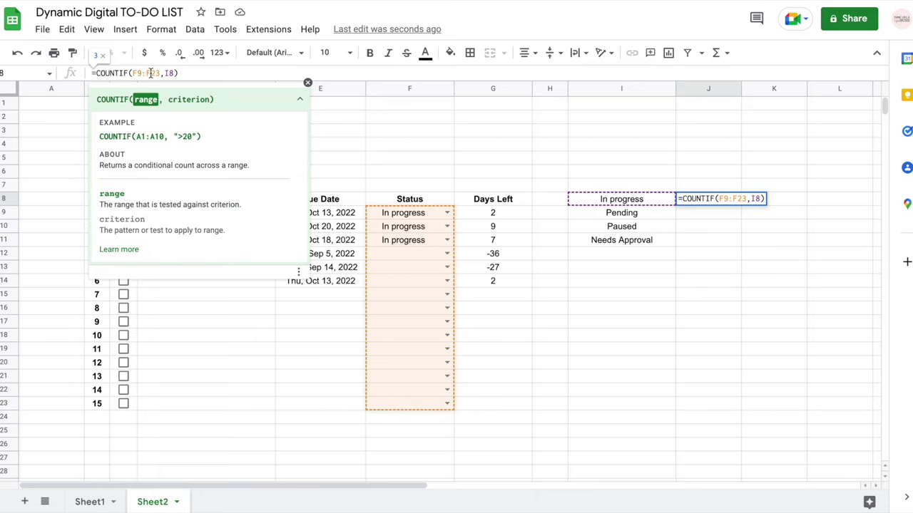
{"action": "key", "text": "F4"}
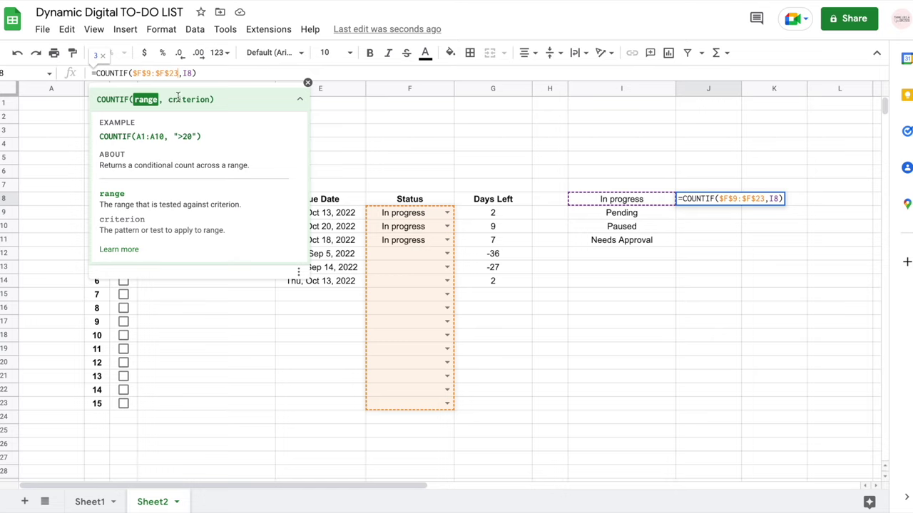
{"action": "key", "text": "Return"}
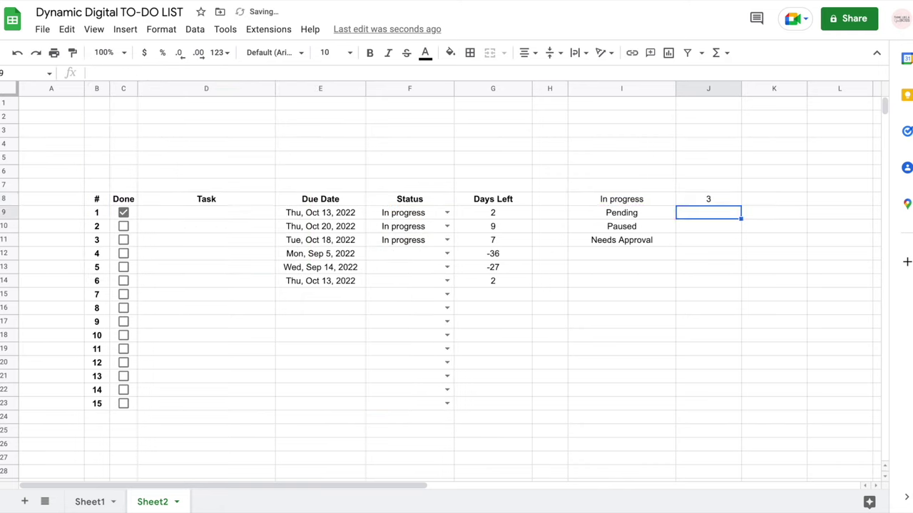
Copy the absolute-range count formula from J8 to J9 for Pending and check its references.
{"action": "key", "text": "Up"}
{"action": "key", "text": "ctrl+c"}
{"action": "key", "text": "Down"}
{"action": "key", "text": "ctrl+v"}
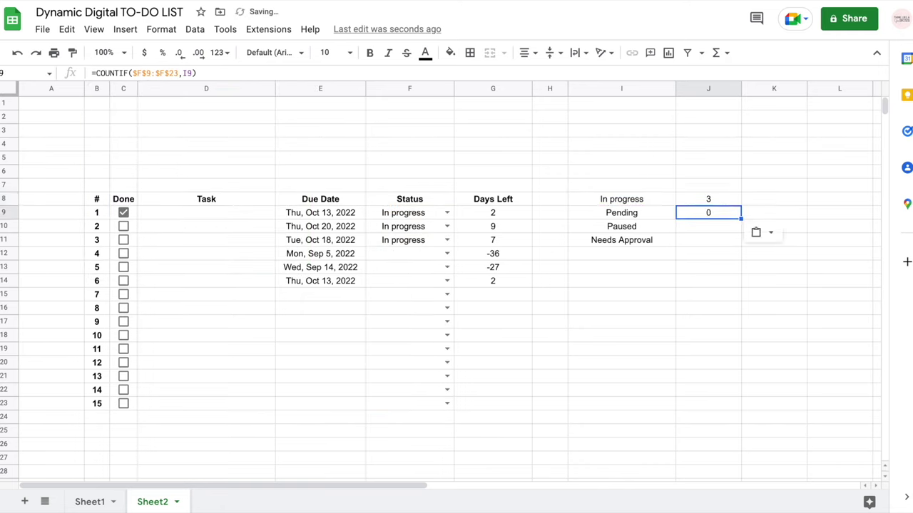
{"action": "key", "text": "F2"}
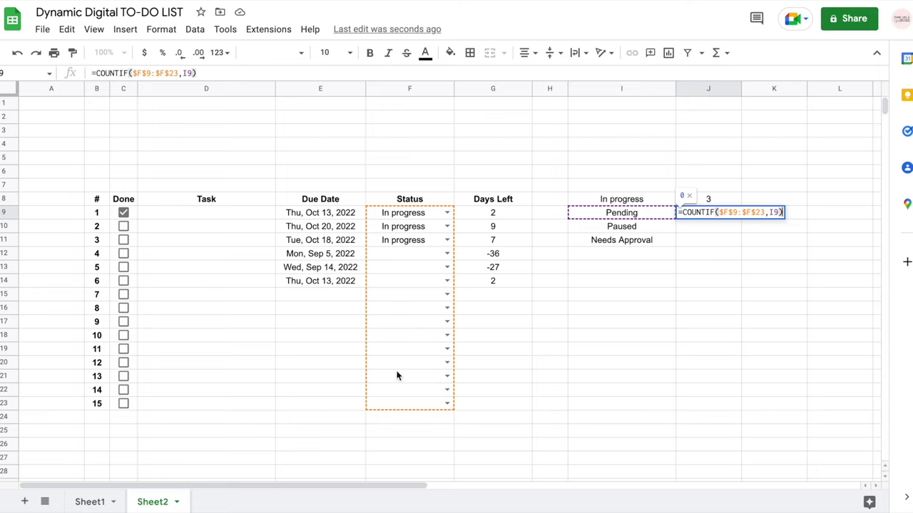
{"action": "key", "text": "Return"}
Copy the Pending count formula from J9 to J10 for Paused and J11 for Needs Approval.
{"action": "key", "text": "Up"}
{"action": "key", "text": "ctrl+c"}
{"action": "key", "text": "Down"}
{"action": "key", "text": "ctrl+v"}
{"action": "key", "text": "Down"}
{"action": "key", "text": "ctrl+v"}
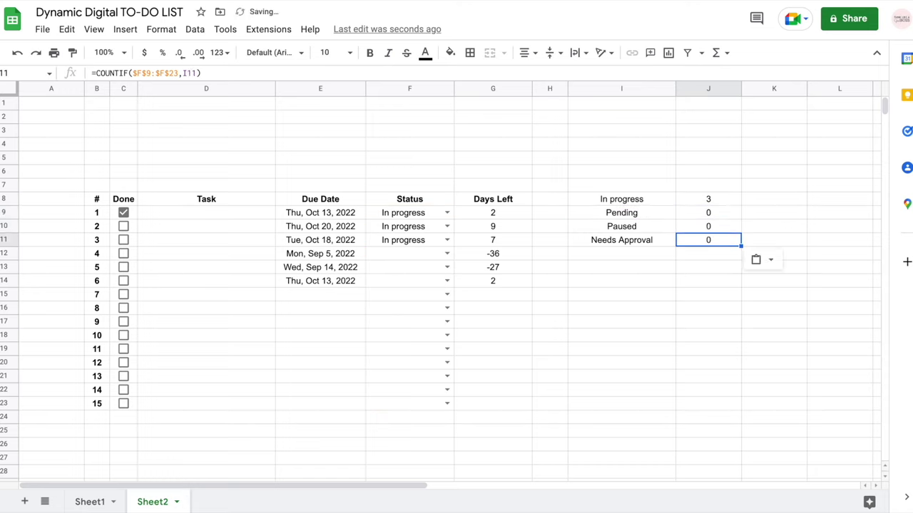
Check the range and criterion references of the copied COUNTIF formula in J11 against the status labels.
{"action": "key", "text": "F2"}
{"action": "key", "text": "Return"}
{"action": "key", "text": "Up"}
{"action": "key", "text": "F2"}
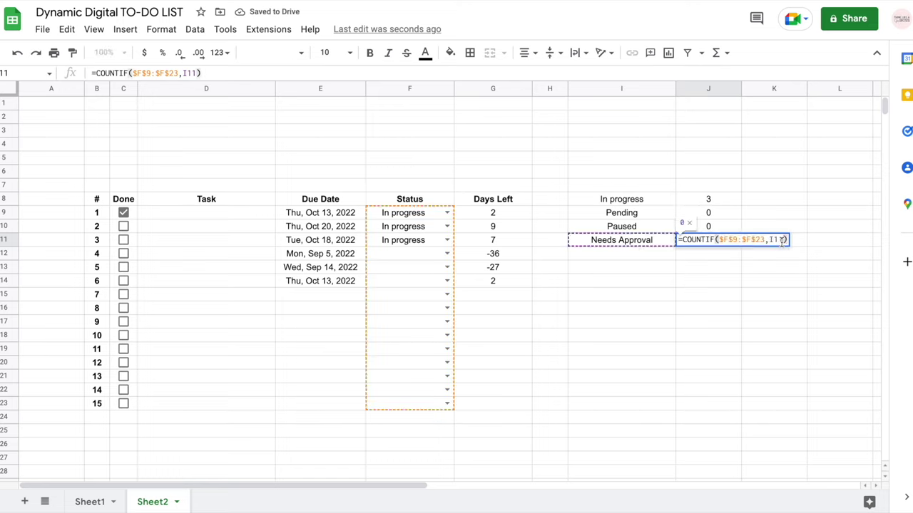
{"action": "left_click", "coordinate": [772, 240]}
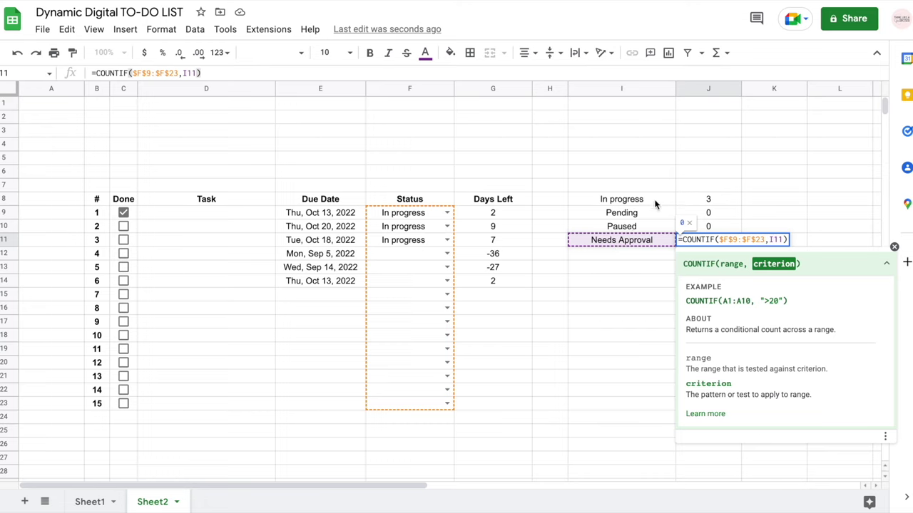
{"action": "key", "text": "Return"}
{"action": "key", "text": "Up"}
{"action": "key", "text": "Up"}
{"action": "key", "text": "Up"}
{"action": "key", "text": "Up"}
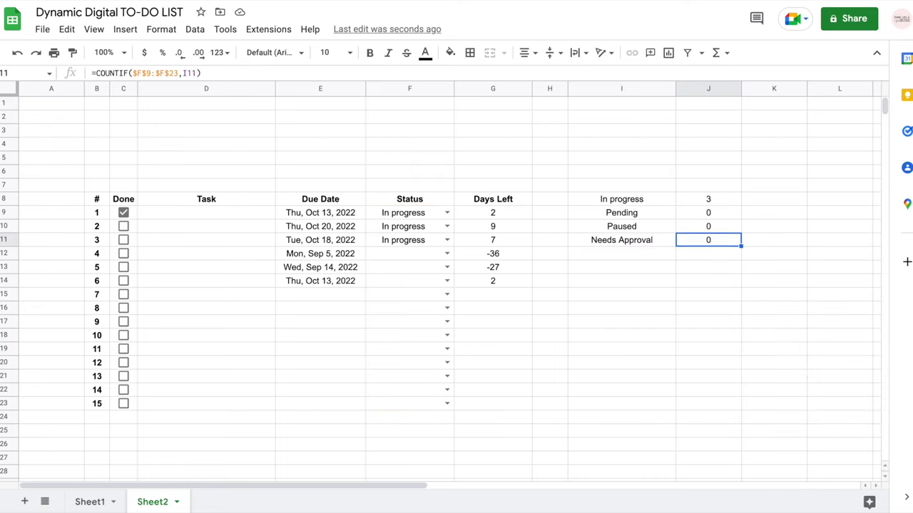
Set the status of task 2 to Pending and task 3 to Paused, and check the counts in J8:J11.
{"action": "left_click", "coordinate": [447, 226]}
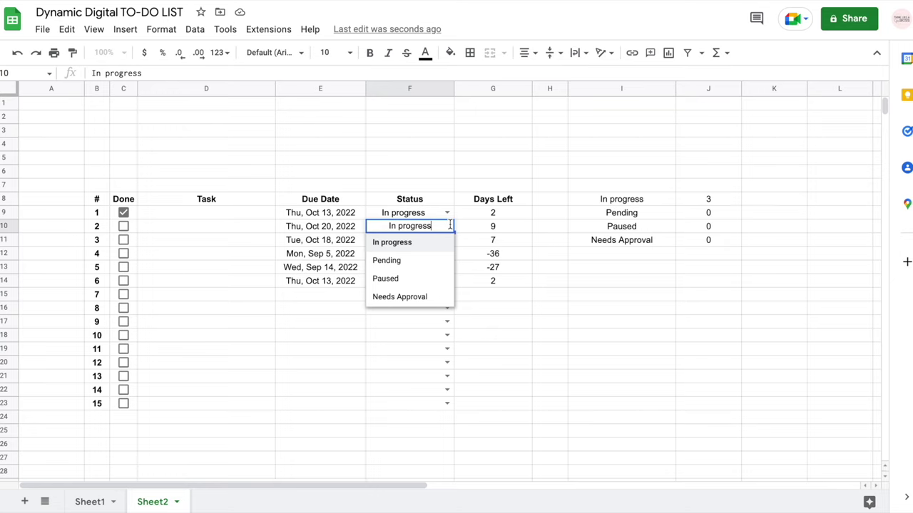
{"action": "left_click", "coordinate": [409, 262]}
{"action": "left_click", "coordinate": [445, 240]}
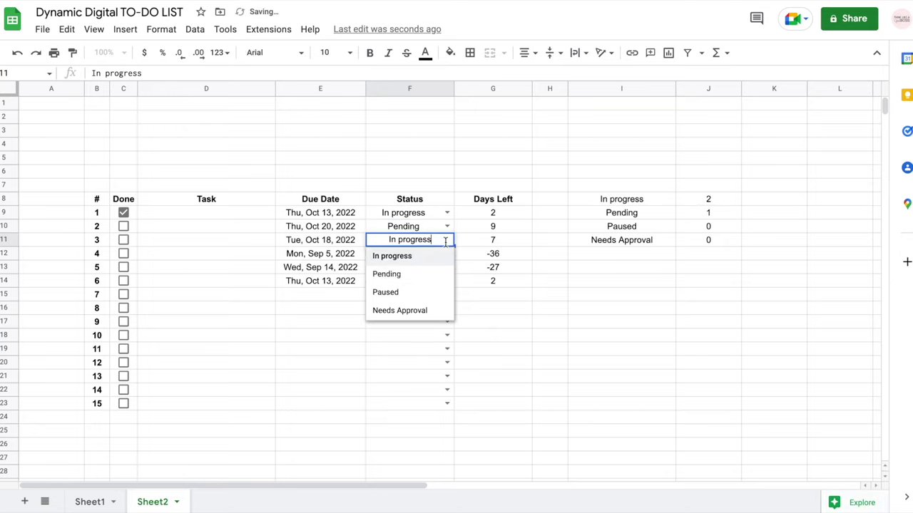
{"action": "left_click", "coordinate": [418, 293]}
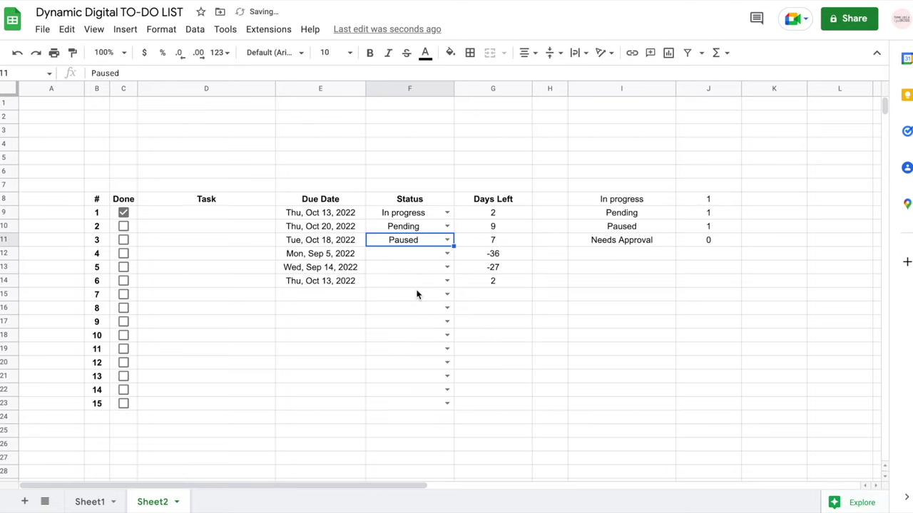
{"action": "left_click_drag", "start_coordinate": [709, 201], "coordinate": [709, 241]}
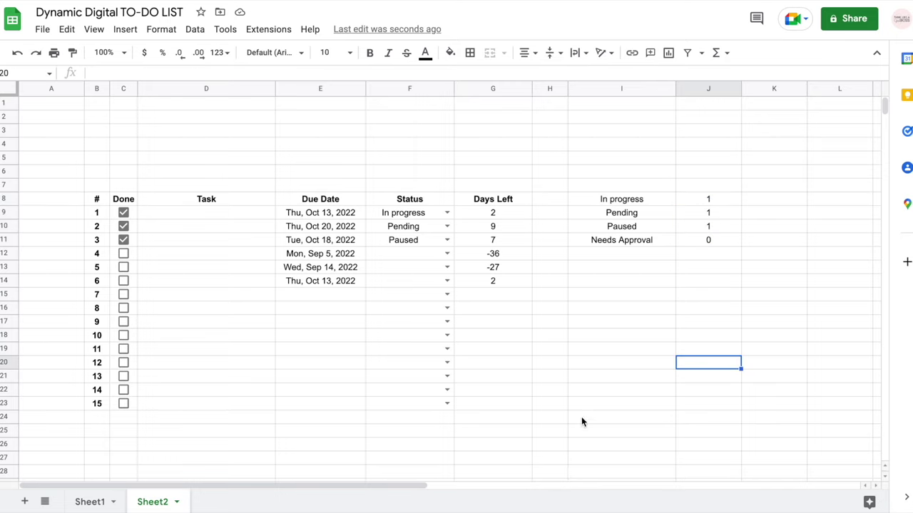
Merge I13:I14 and label it "Total", and merge the adjacent cells J13:J14.
{"action": "left_click_drag", "start_coordinate": [625, 269], "coordinate": [623, 286]}
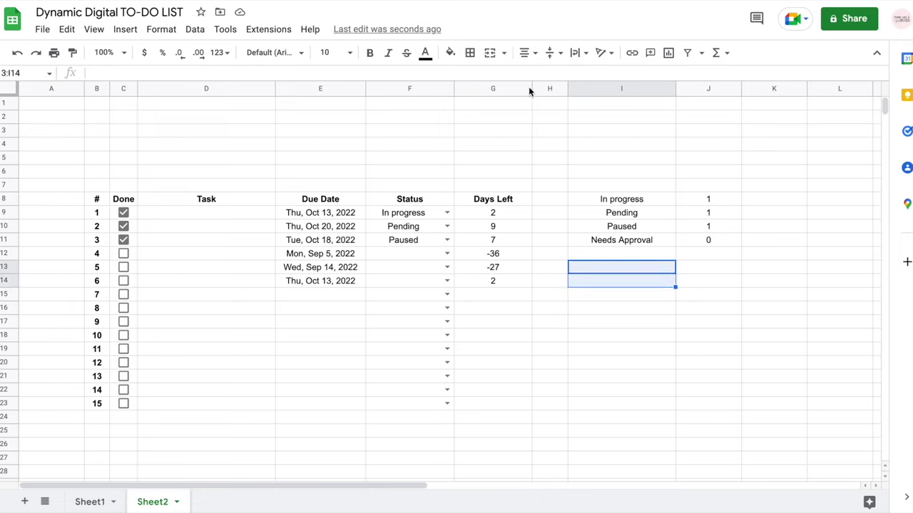
{"action": "left_click", "coordinate": [489, 56]}
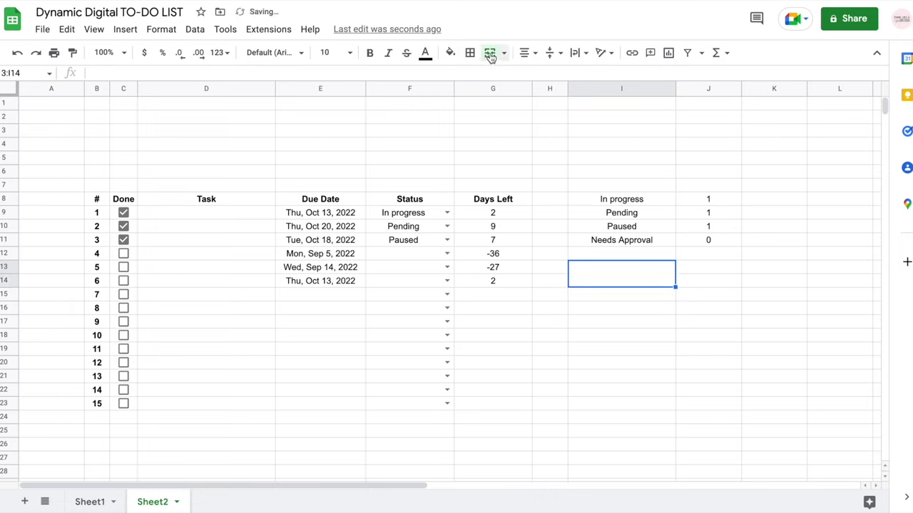
{"action": "type", "text": "Total"}
{"action": "key", "text": "Return"}
{"action": "key", "text": "Right"}
{"action": "key", "text": "shift+Up"}
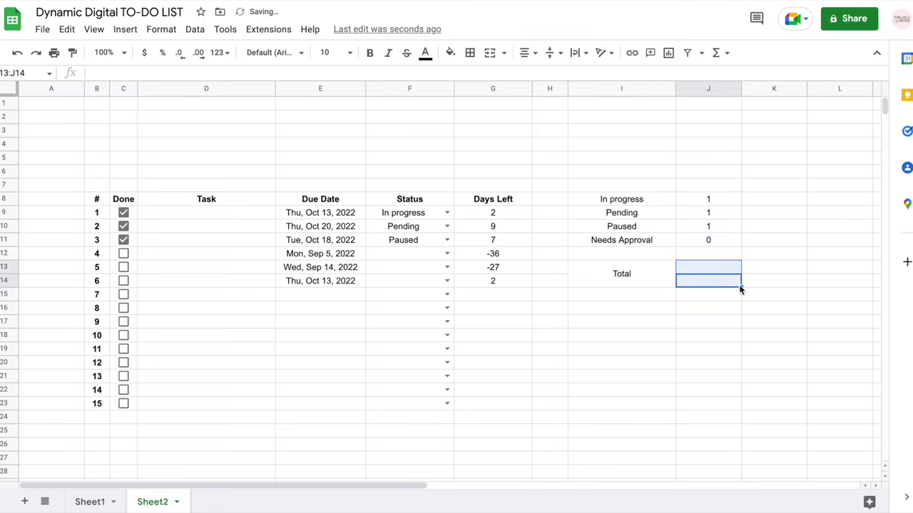
{"action": "left_click", "coordinate": [490, 54]}
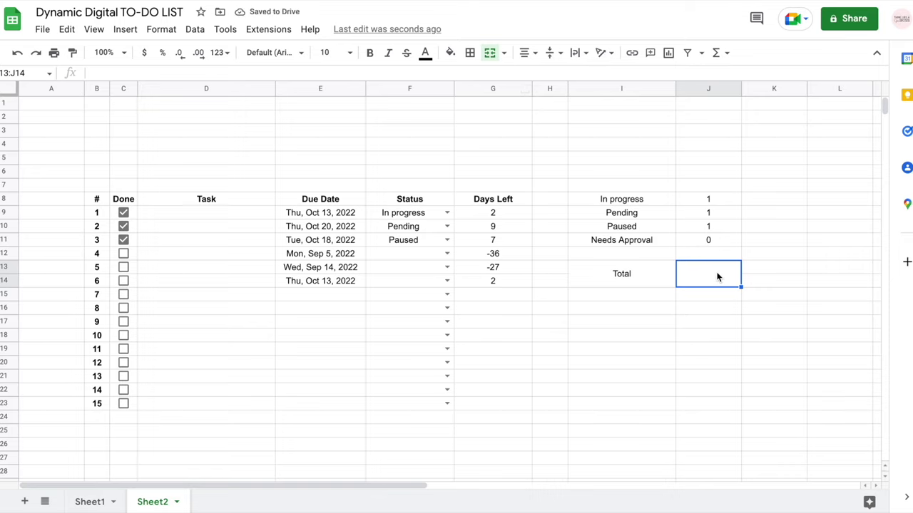
Enter the sample tasks "some task", "some other task" and "task 3" in D9:D11.
{"action": "left_click", "coordinate": [208, 214]}
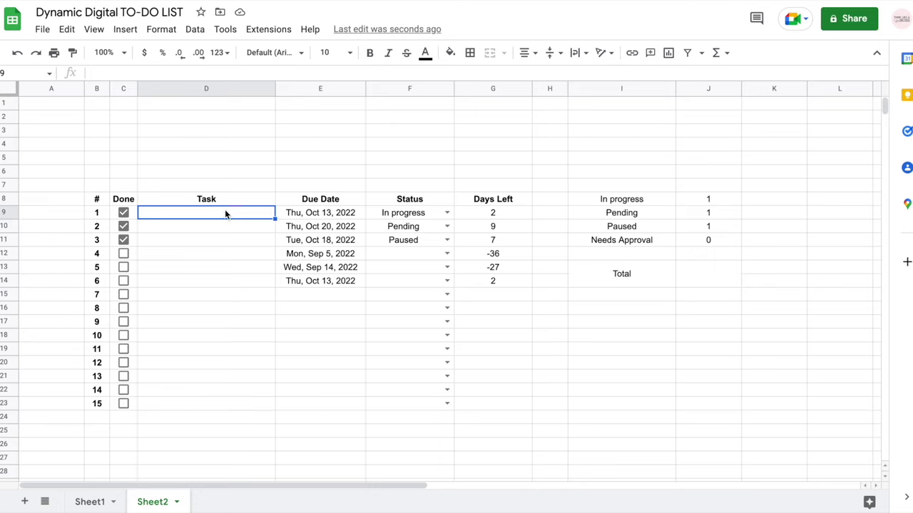
{"action": "type", "text": "some task"}
{"action": "key", "text": "Return"}
{"action": "type", "text": "some other task"}
{"action": "key", "text": "Return"}
{"action": "type", "text": "task"}
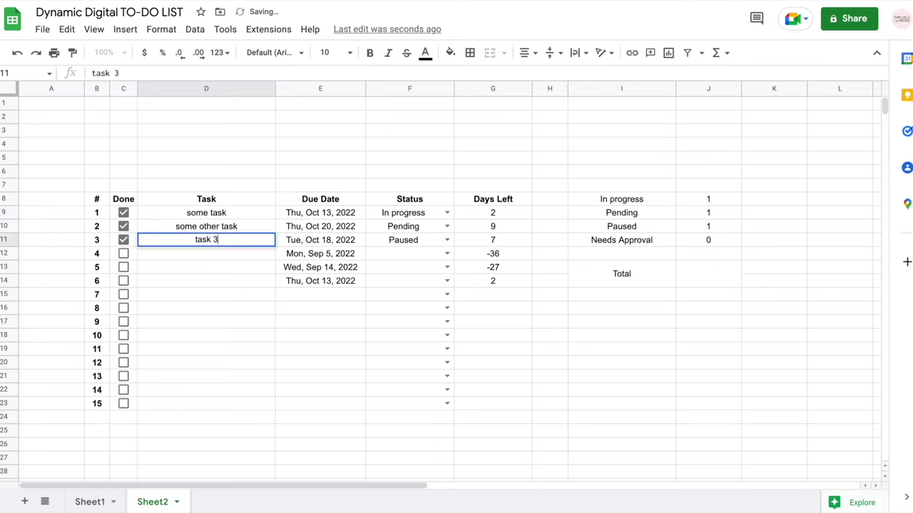
{"action": "type", "text": " 3"}
Count the entered tasks in the merged Total cell J13 with the formula =COUNTA(D9:D23).
{"action": "left_click", "coordinate": [697, 280]}
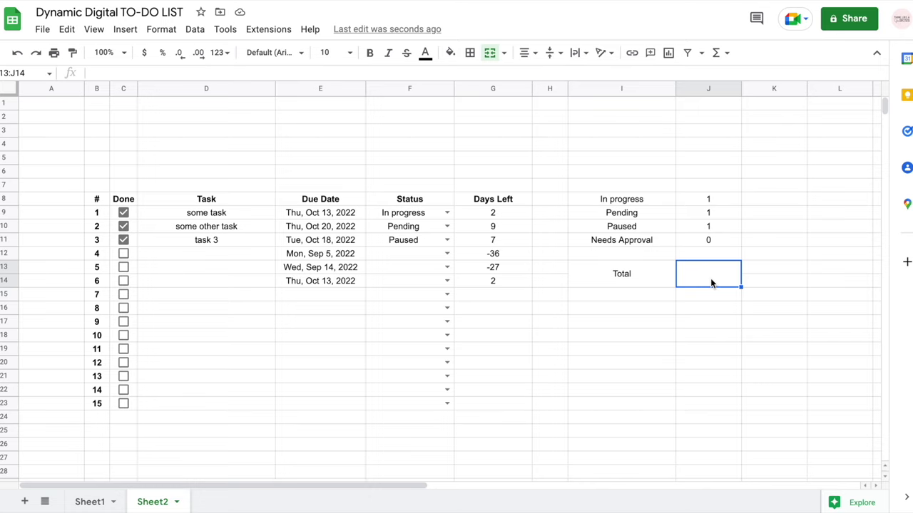
{"action": "type", "text": "="}
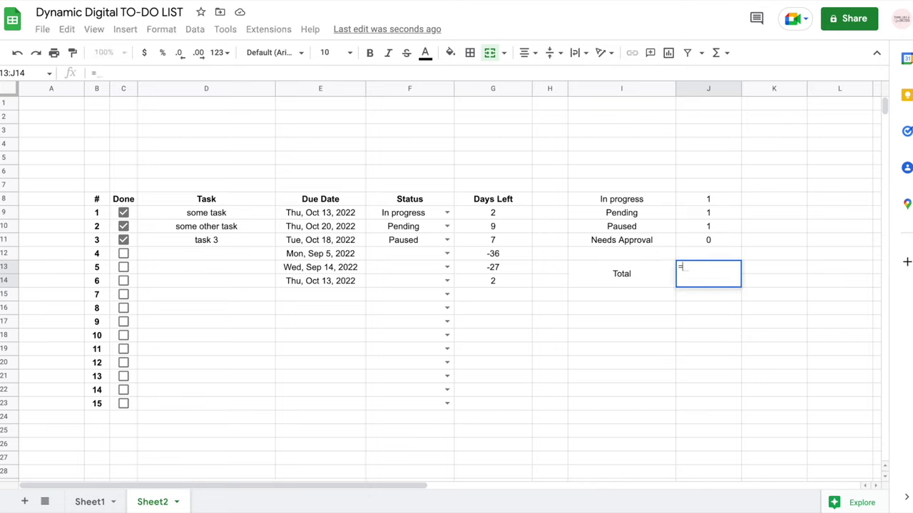
{"action": "type", "text": "COUNT"}
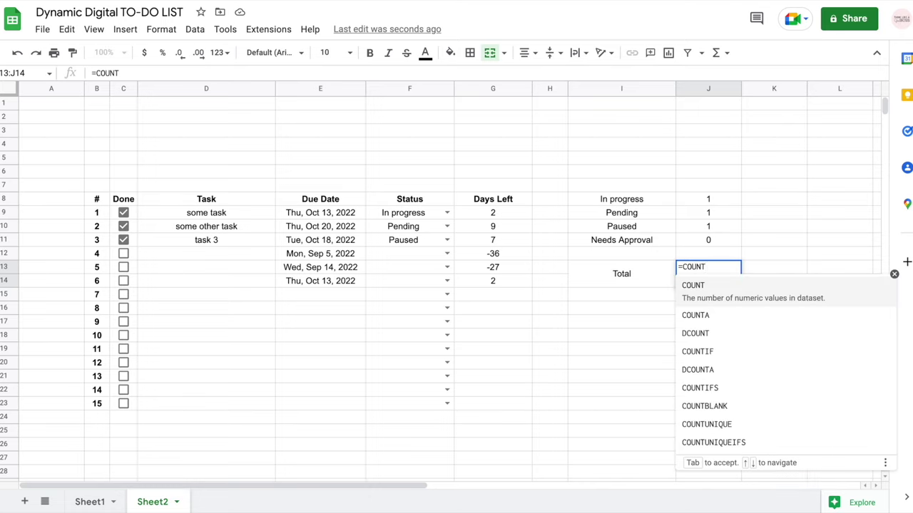
{"action": "type", "text": "A("}
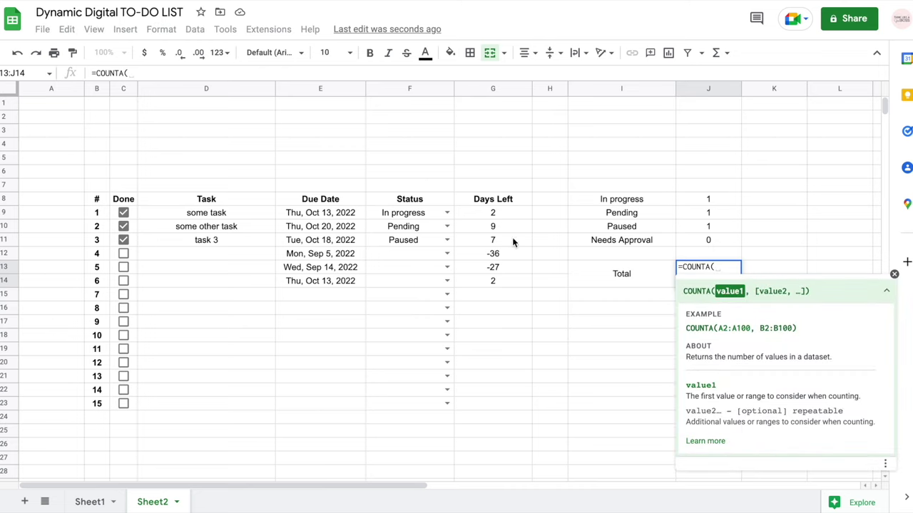
{"action": "left_click_drag", "start_coordinate": [221, 213], "coordinate": [208, 404]}
{"action": "type", "text": ")"}
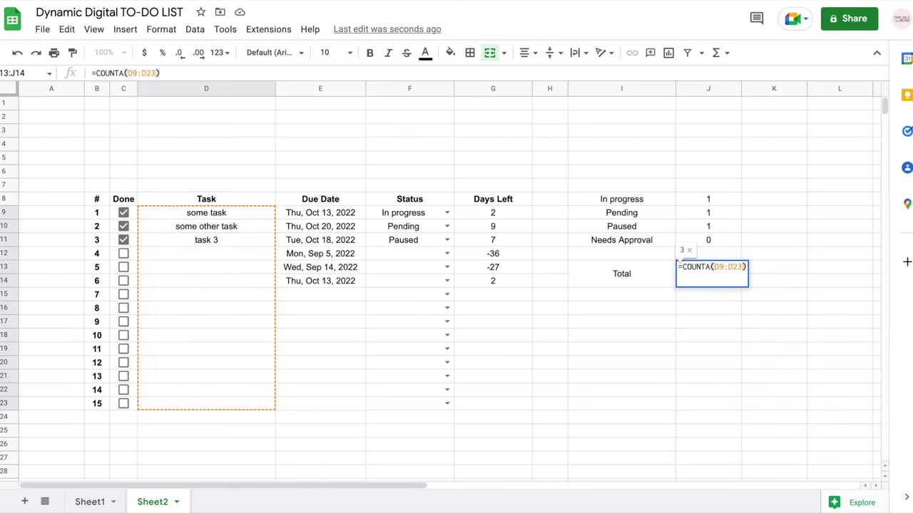
{"action": "key", "text": "Return"}
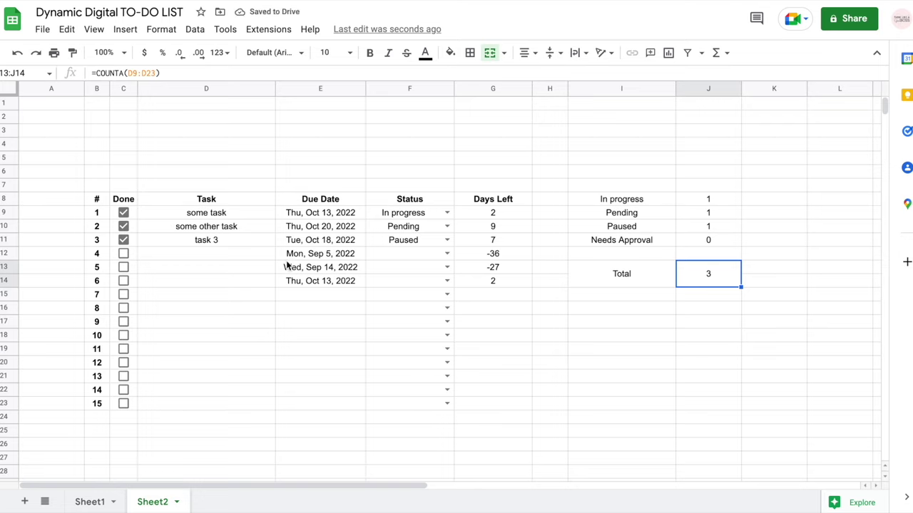
Add "new task" as the fourth task in D12 and check the Total formula cell.
{"action": "left_click", "coordinate": [206, 253]}
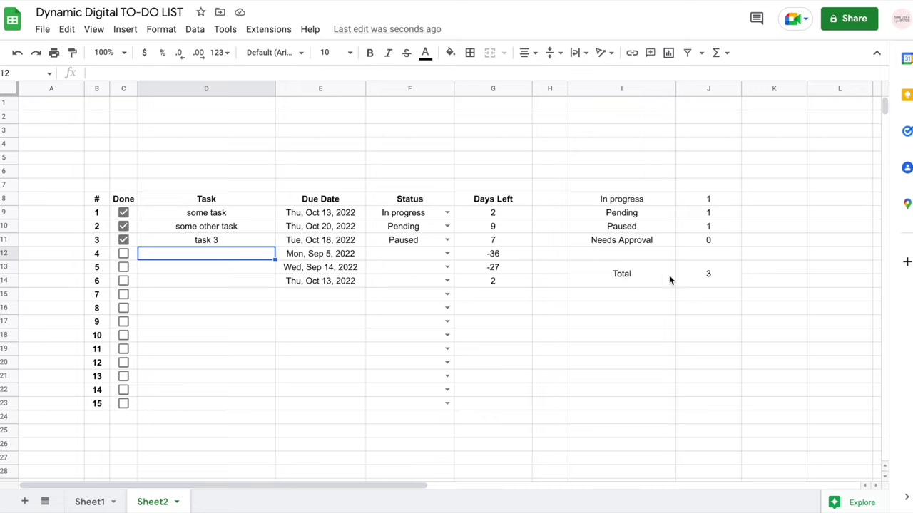
{"action": "type", "text": "new task"}
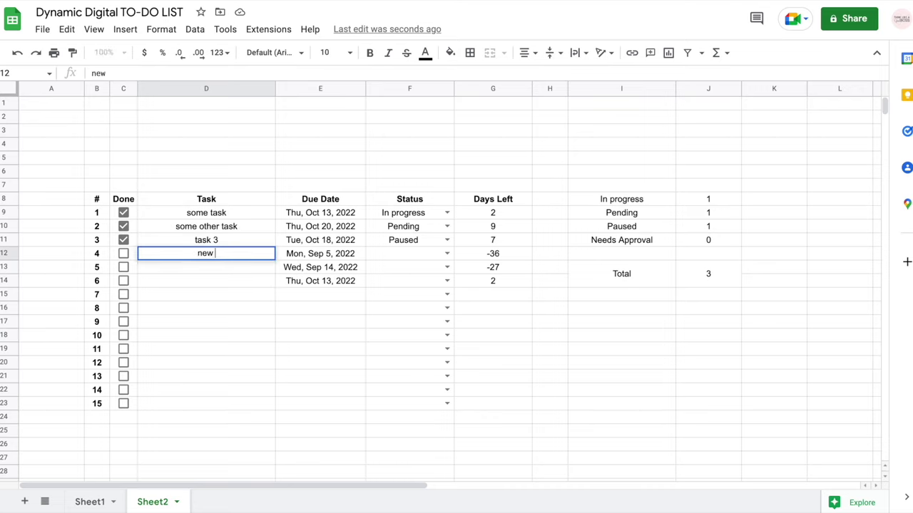
{"action": "key", "text": "Return"}
{"action": "left_click", "coordinate": [718, 275]}
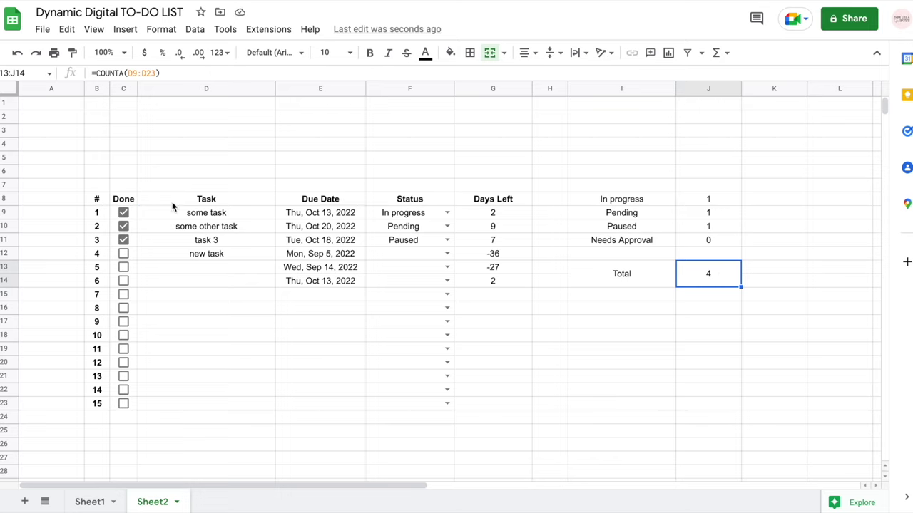
Toggle the Done checkboxes of tasks 1 and 2 off and back on.
{"action": "left_click", "coordinate": [123, 214]}
{"action": "left_click", "coordinate": [124, 214]}
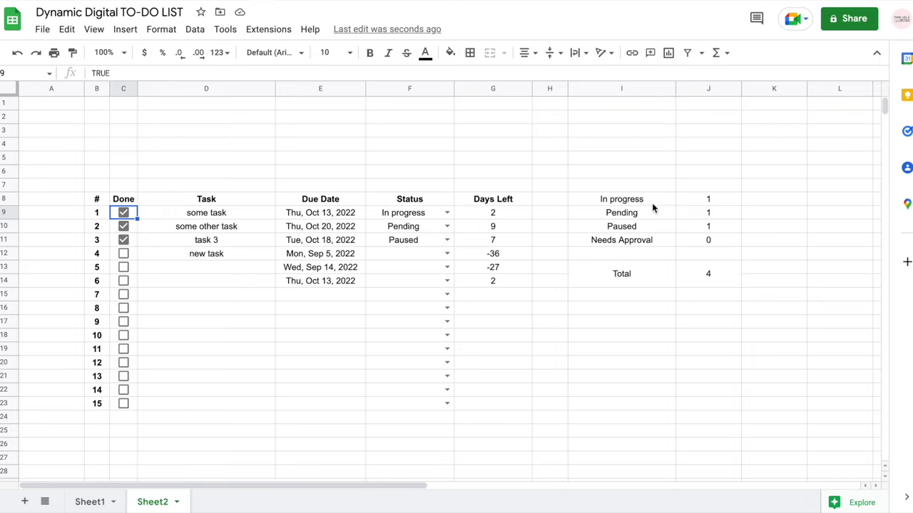
{"action": "left_click", "coordinate": [124, 229]}
{"action": "left_click", "coordinate": [124, 228]}
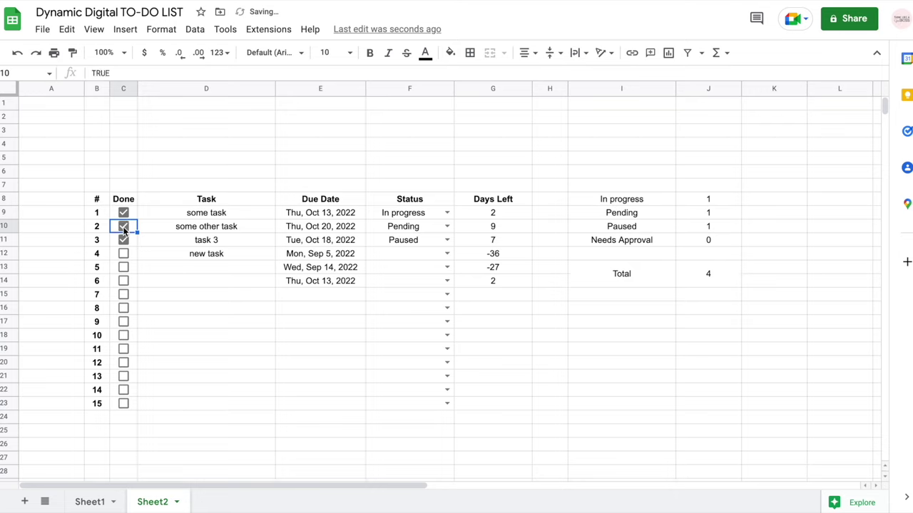
{"action": "left_click", "coordinate": [203, 246]}
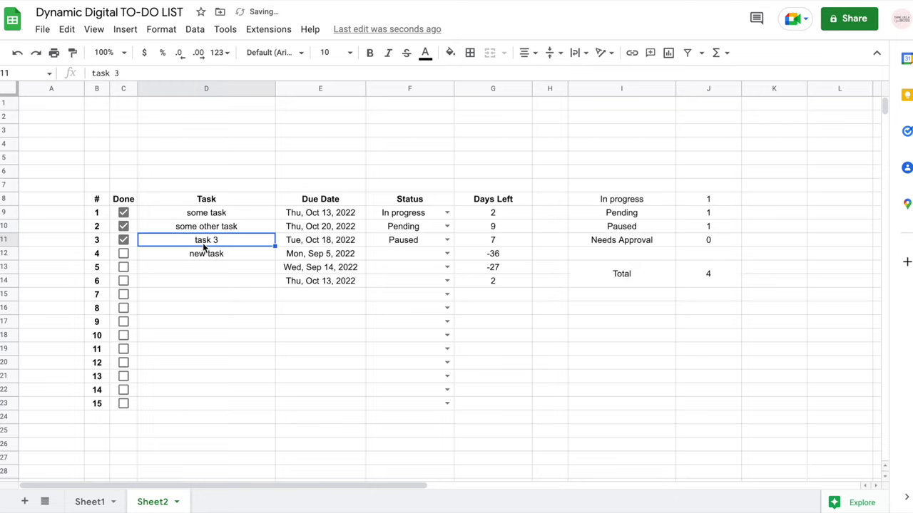
{"action": "left_click", "coordinate": [206, 267]}
Create a conditional format rule for D9:G23 with the custom formula =$C9 and the default green style.
{"action": "left_click_drag", "start_coordinate": [196, 214], "coordinate": [477, 409]}
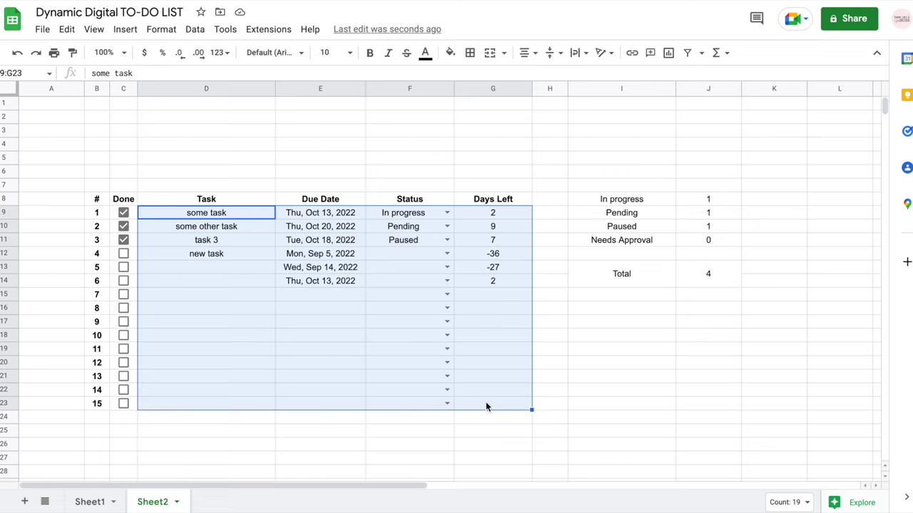
{"action": "left_click", "coordinate": [161, 29]}
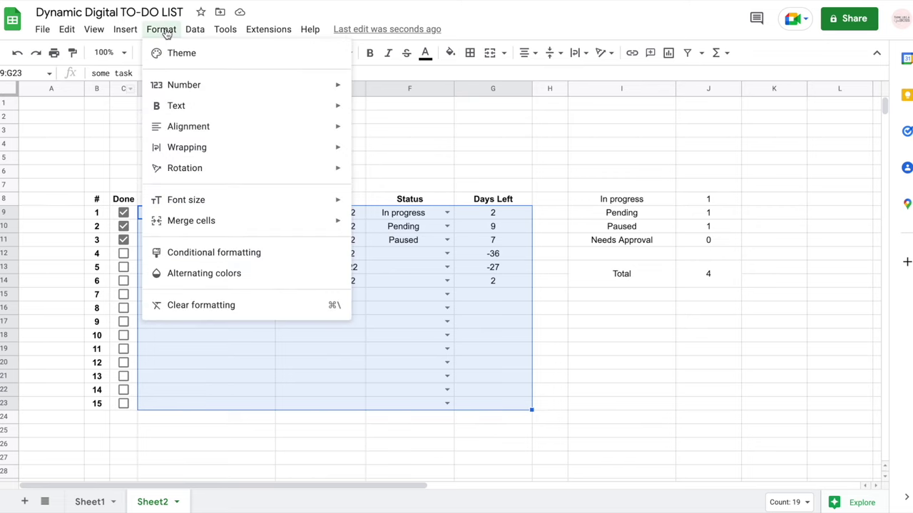
{"action": "left_click", "coordinate": [208, 253]}
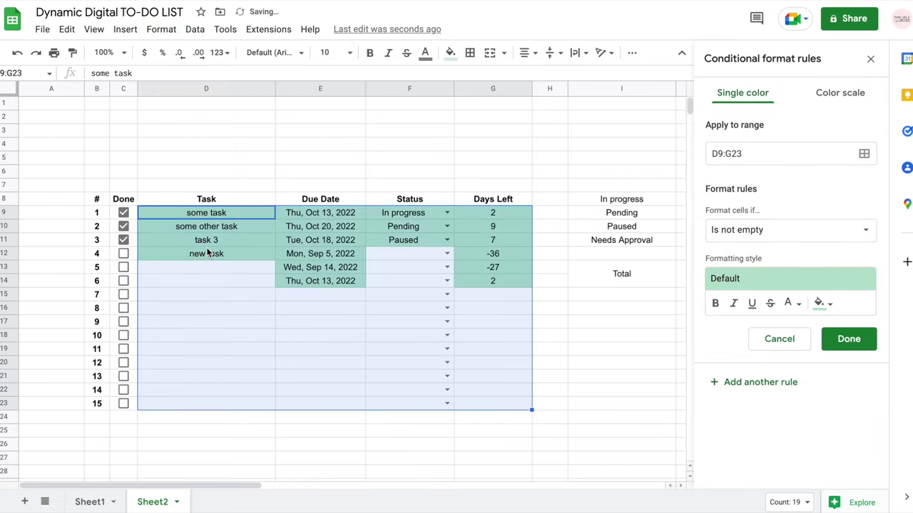
{"action": "left_click", "coordinate": [785, 232]}
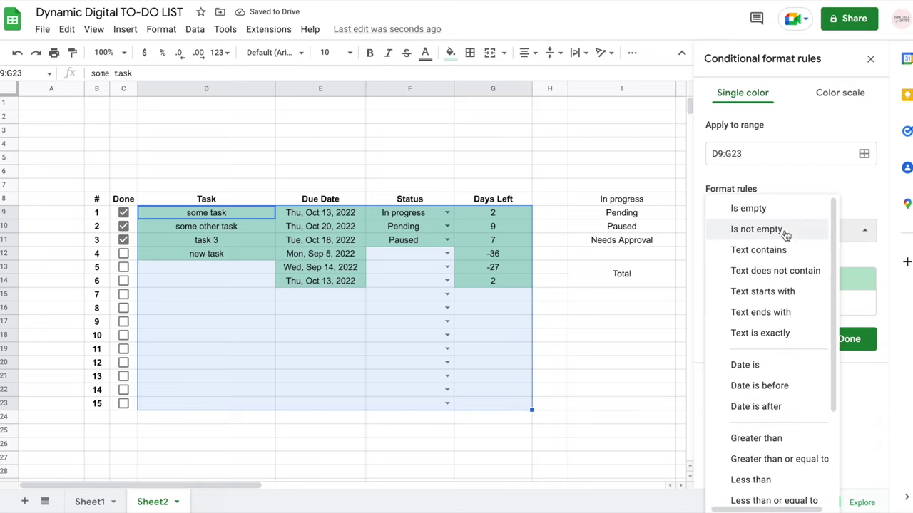
{"action": "scroll", "coordinate": [768, 346], "scroll_direction": "down", "scroll_amount": 2}
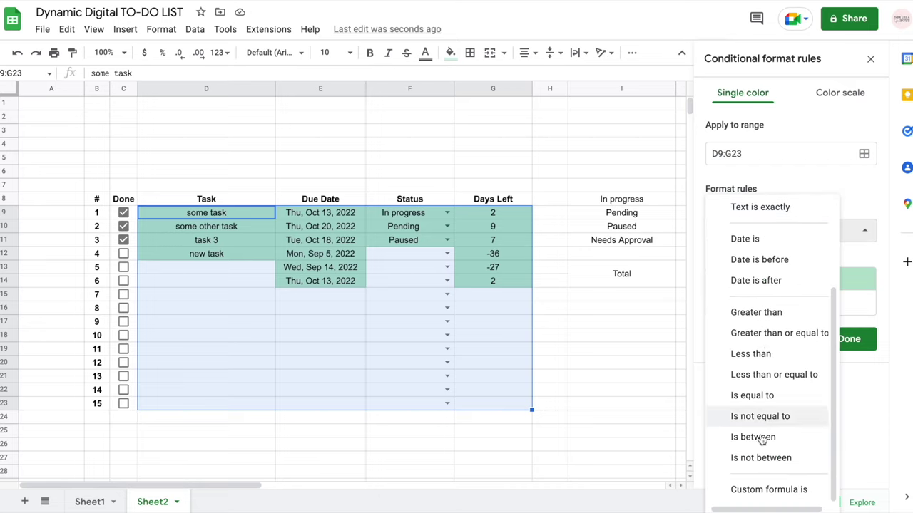
{"action": "left_click", "coordinate": [780, 490]}
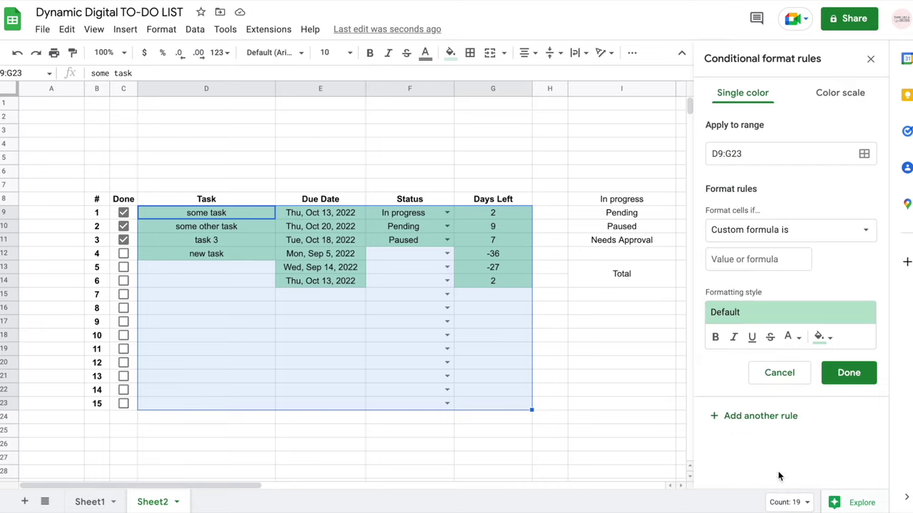
{"action": "left_click", "coordinate": [748, 258]}
{"action": "type", "text": "="}
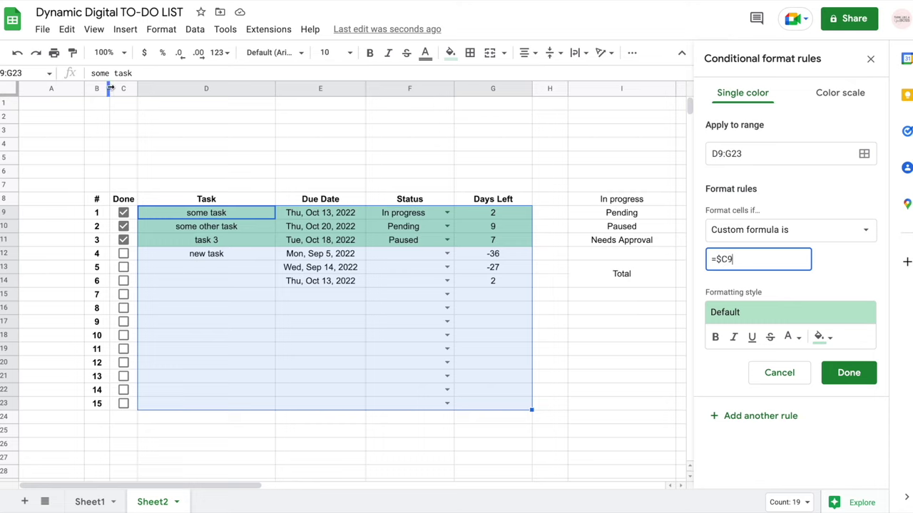
Try the relative reference =C9 in the conditional format rule, and restore the formula to =$C9.
{"action": "left_click", "coordinate": [720, 260]}
{"action": "key", "text": "BackSpace"}
{"action": "left_click", "coordinate": [858, 265]}
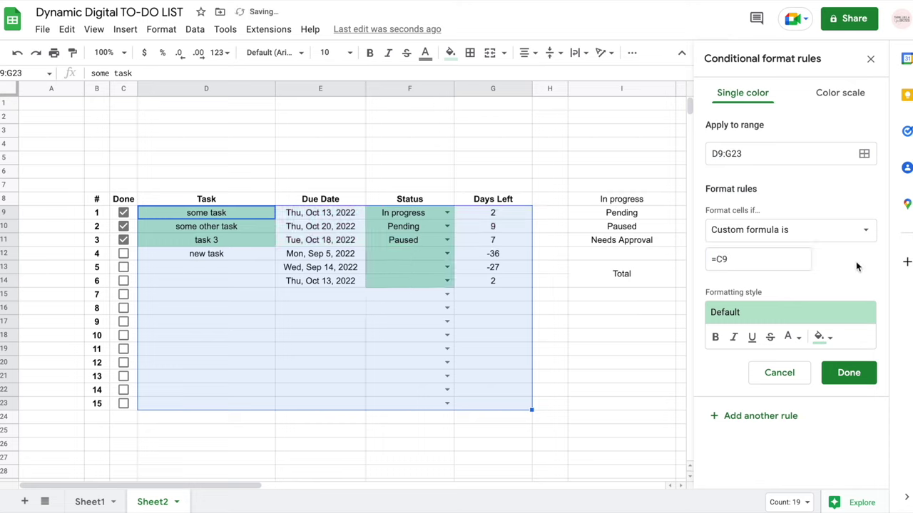
{"action": "left_click", "coordinate": [719, 259]}
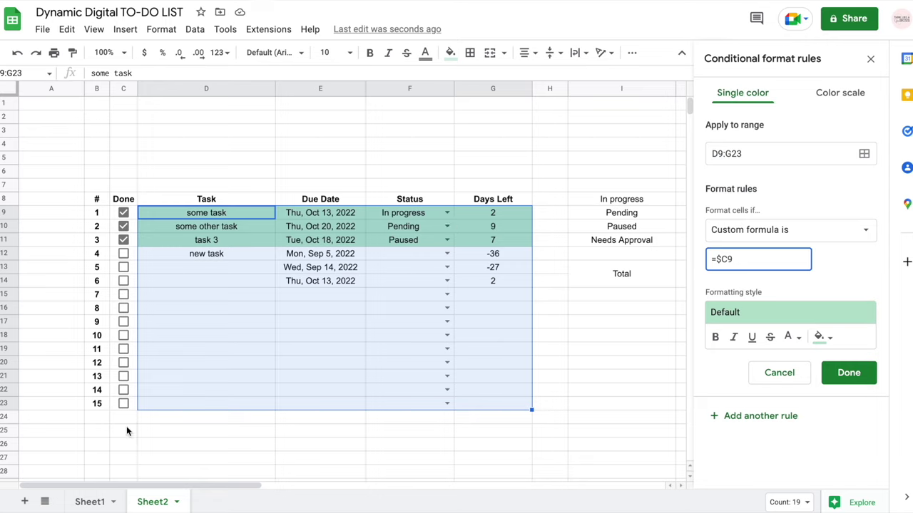
Try the absolute reference =$C$9 in the conditional format rule, and restore the formula to =$C9.
{"action": "left_click", "coordinate": [726, 259]}
{"action": "type", "text": "$"}
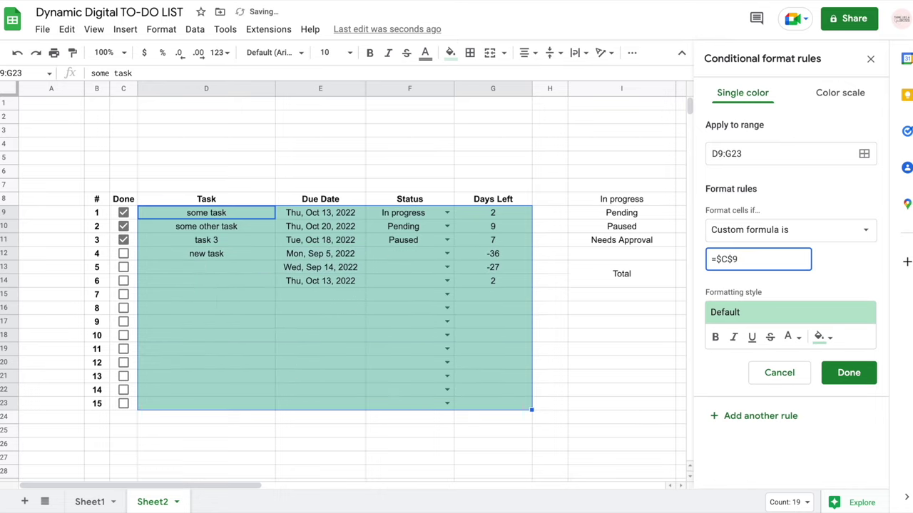
{"action": "key", "text": "BackSpace"}
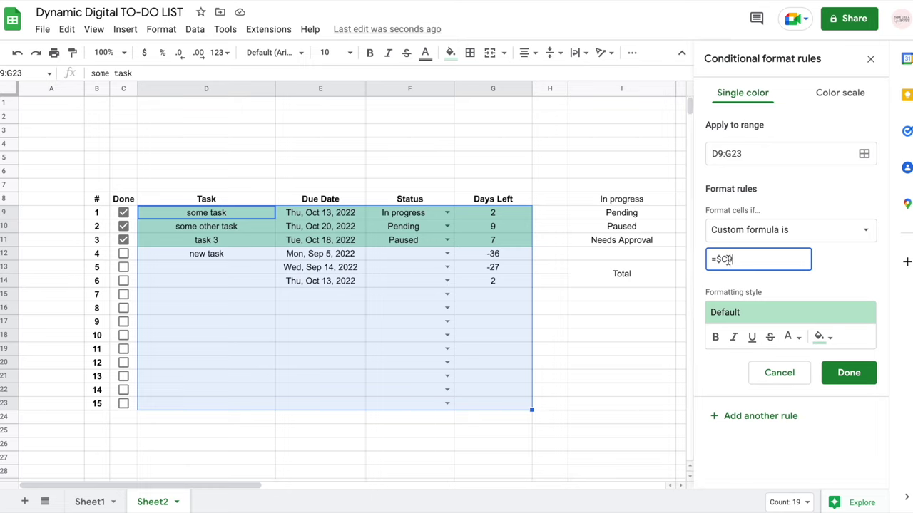
{"action": "left_click_drag", "start_coordinate": [717, 259], "coordinate": [727, 258]}
{"action": "left_click", "coordinate": [750, 260]}
Style the rule with a very light gray fill, light gray text, strikethrough and italic, and save it.
{"action": "left_click", "coordinate": [819, 337]}
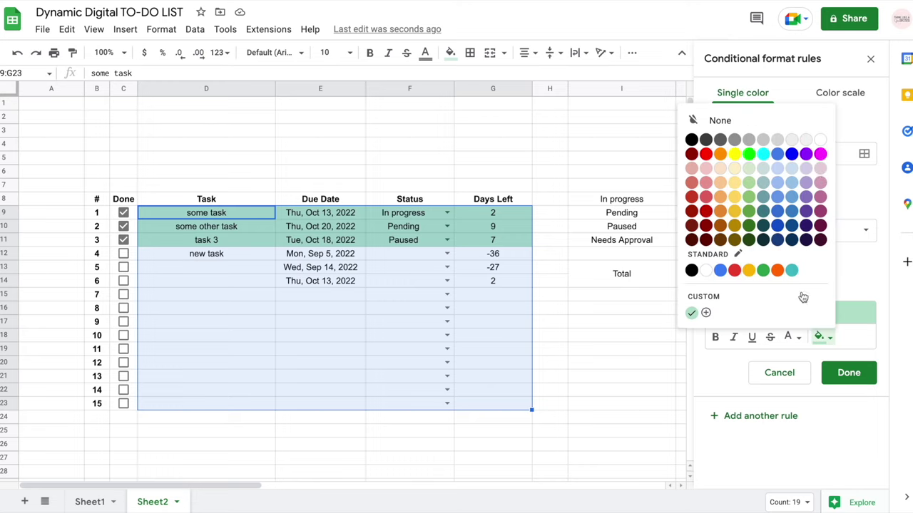
{"action": "left_click", "coordinate": [807, 141]}
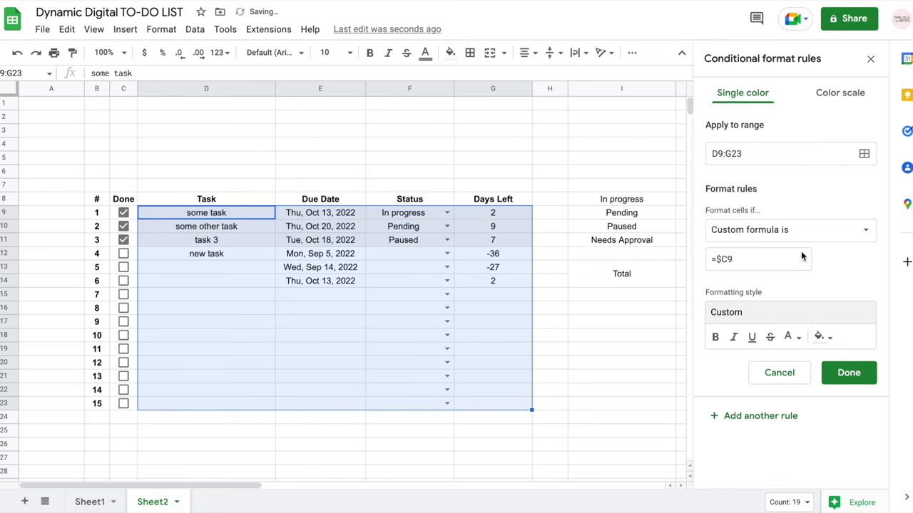
{"action": "left_click", "coordinate": [796, 338]}
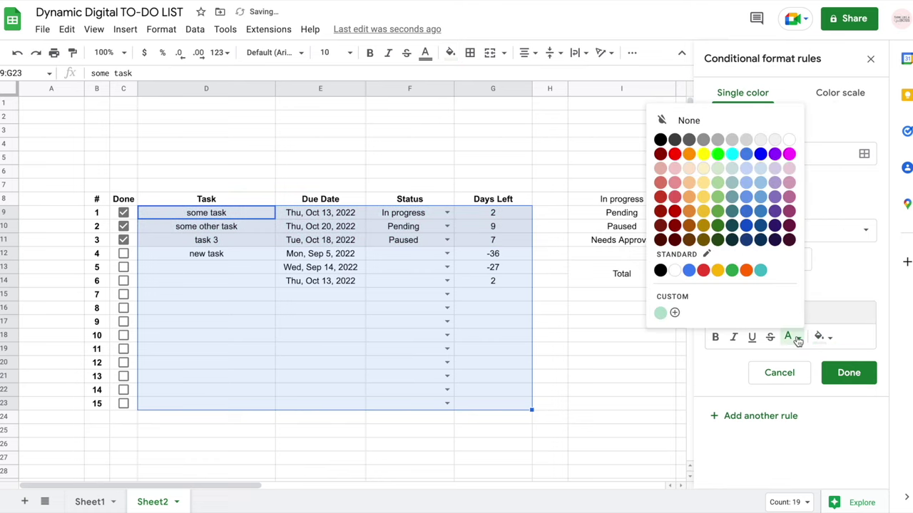
{"action": "left_click", "coordinate": [746, 141]}
{"action": "left_click", "coordinate": [769, 336]}
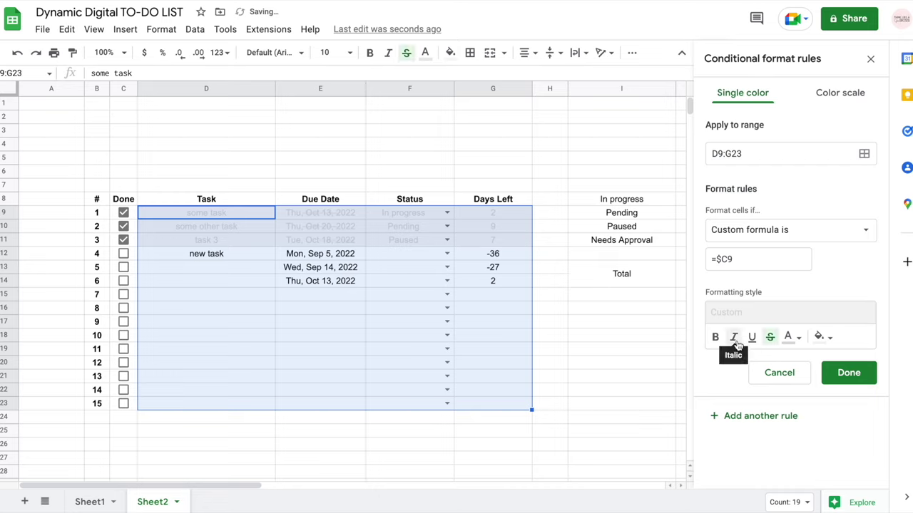
{"action": "left_click", "coordinate": [734, 337]}
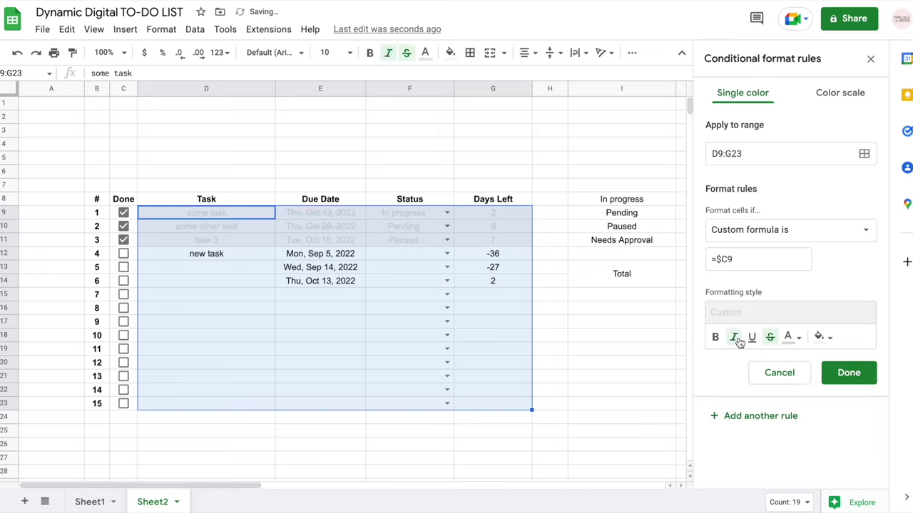
{"action": "left_click", "coordinate": [841, 372]}
Test the rule by toggling the Done checkboxes of tasks 4 and 5 on and off, and uncheck task 3.
{"action": "left_click", "coordinate": [123, 253]}
{"action": "left_click", "coordinate": [123, 266]}
{"action": "left_click", "coordinate": [124, 265]}
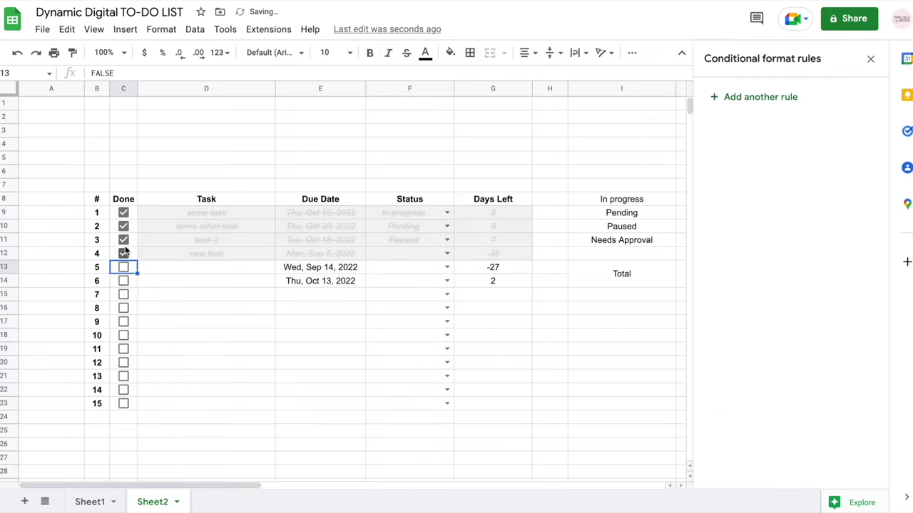
{"action": "left_click", "coordinate": [124, 251]}
{"action": "left_click", "coordinate": [124, 240]}
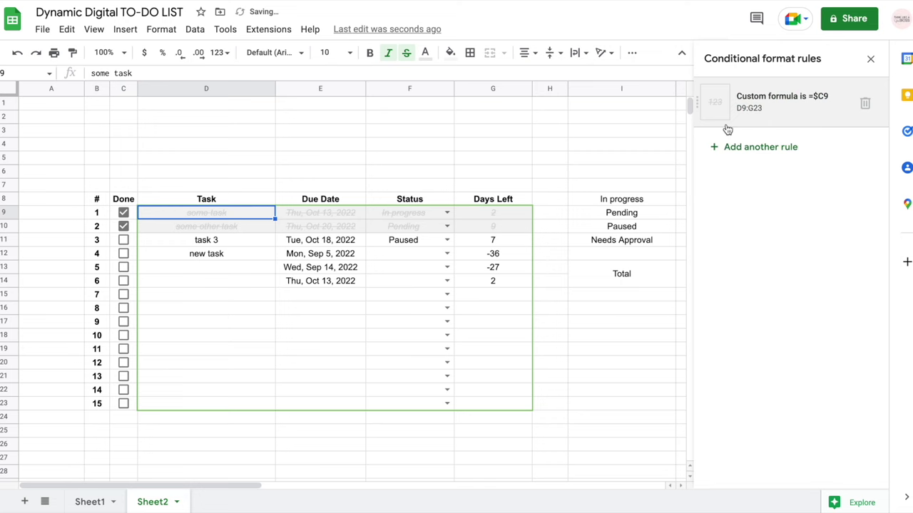
Try a teal fill for the =$C9 rule, and restore its very light gray fill.
{"action": "left_click", "coordinate": [758, 106]}
{"action": "left_click", "coordinate": [833, 336]}
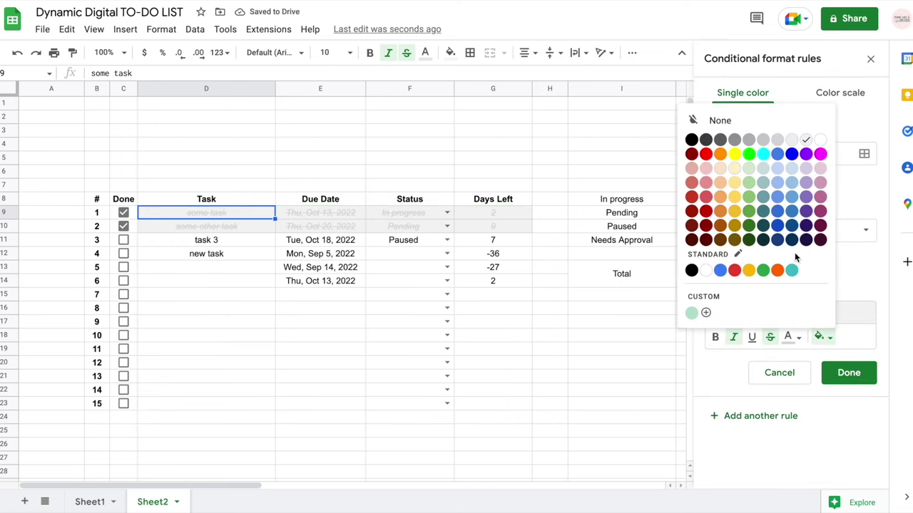
{"action": "left_click", "coordinate": [794, 265]}
{"action": "left_click", "coordinate": [820, 337]}
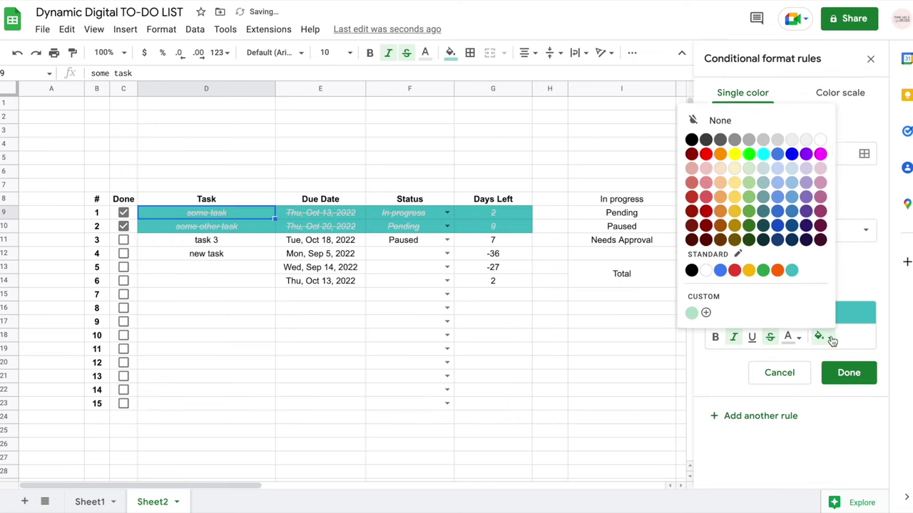
{"action": "left_click", "coordinate": [803, 126]}
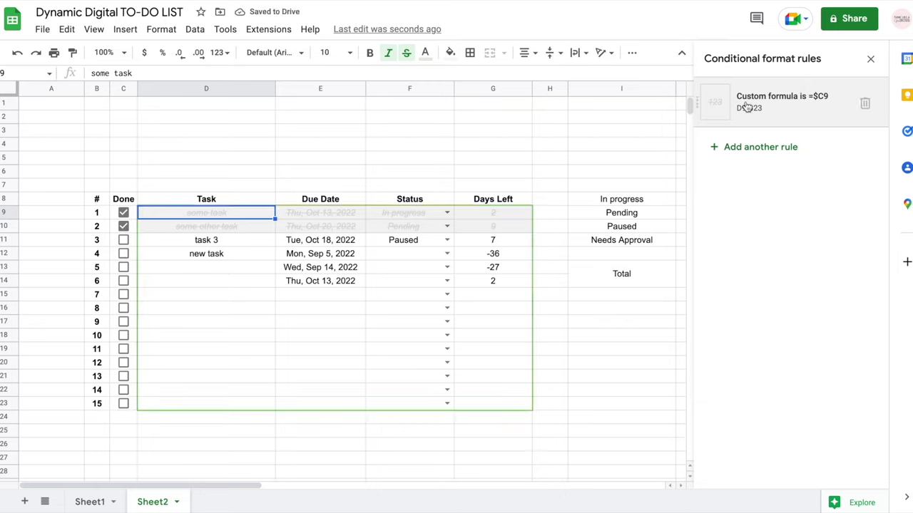
Review the formatted cells of the done tasks in rows 9 and 10, and close the conditional format rules.
{"action": "left_click", "coordinate": [321, 211]}
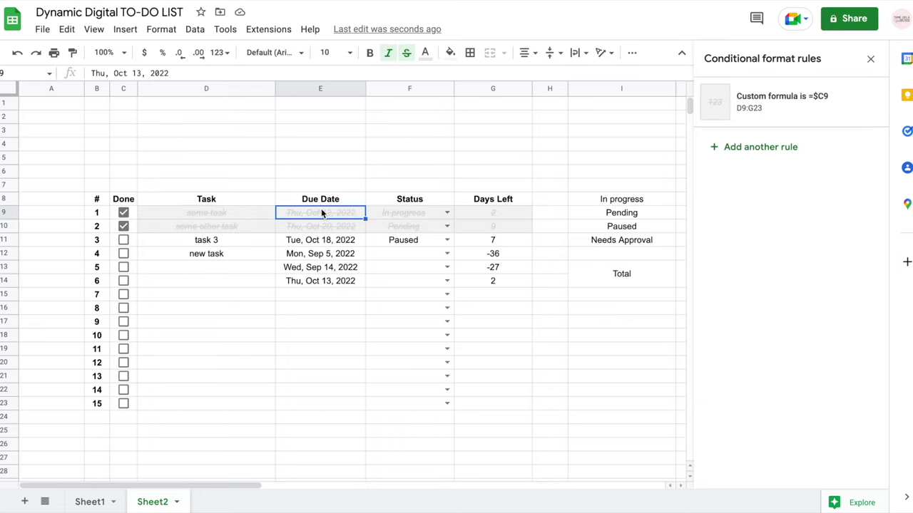
{"action": "left_click", "coordinate": [405, 214]}
{"action": "left_click", "coordinate": [507, 214]}
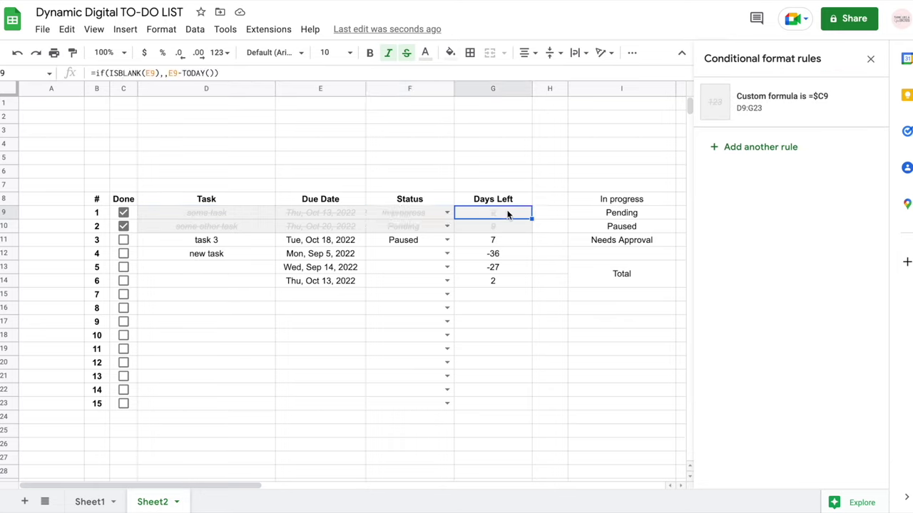
{"action": "left_click", "coordinate": [207, 229]}
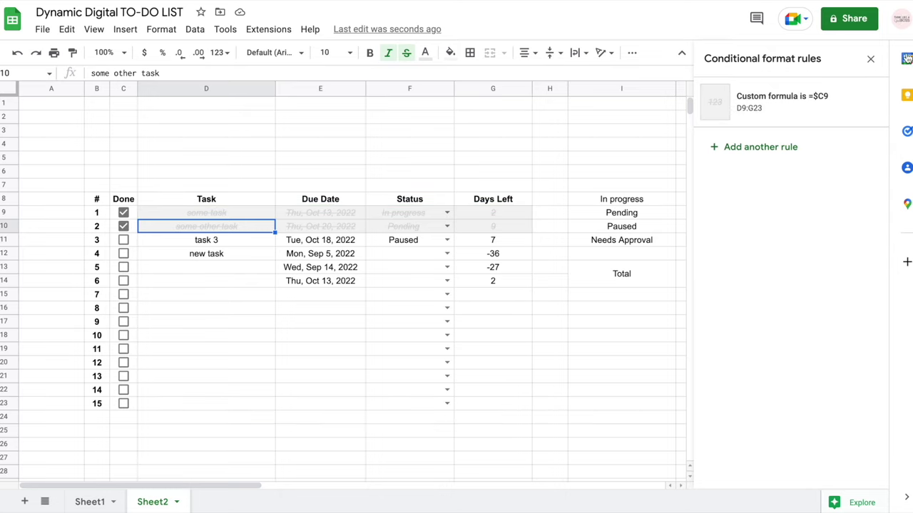
{"action": "left_click", "coordinate": [869, 58]}
Reopen the =$C9 conditional format rule for D9:G23 and try a dark blue text color.
{"action": "left_click", "coordinate": [161, 29]}
{"action": "left_click", "coordinate": [214, 253]}
{"action": "left_click", "coordinate": [765, 106]}
{"action": "left_click", "coordinate": [790, 336]}
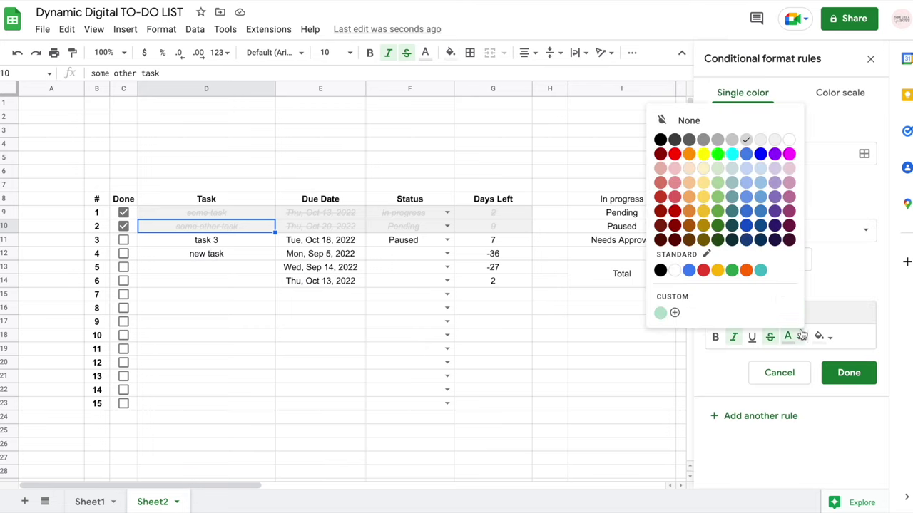
{"action": "left_click", "coordinate": [746, 241]}
{"action": "left_click", "coordinate": [790, 337]}
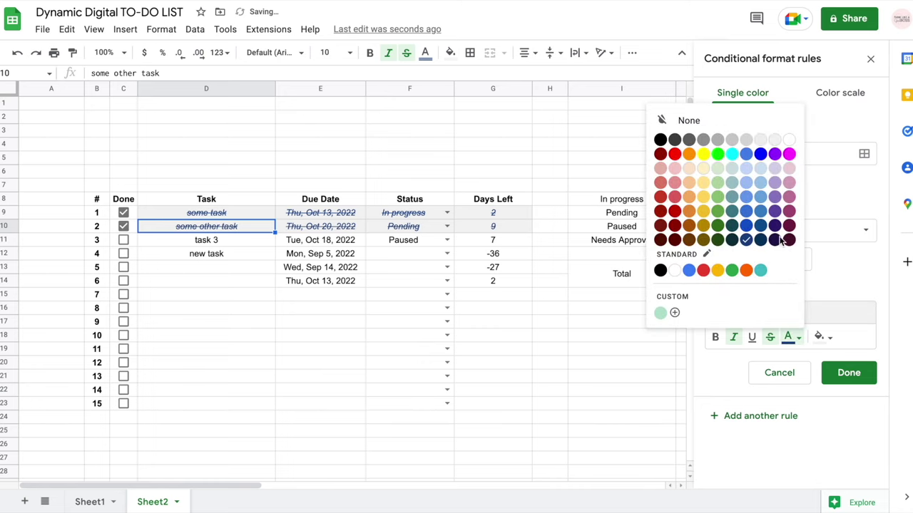
Set the rule's text color to the same very light gray as its fill to hide done tasks, and save it.
{"action": "left_click", "coordinate": [760, 139]}
{"action": "left_click", "coordinate": [776, 141]}
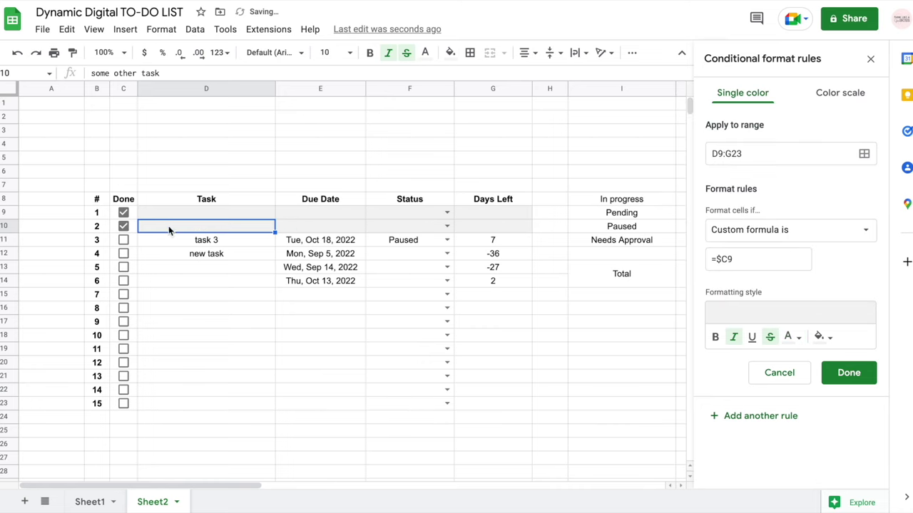
{"action": "left_click", "coordinate": [798, 339]}
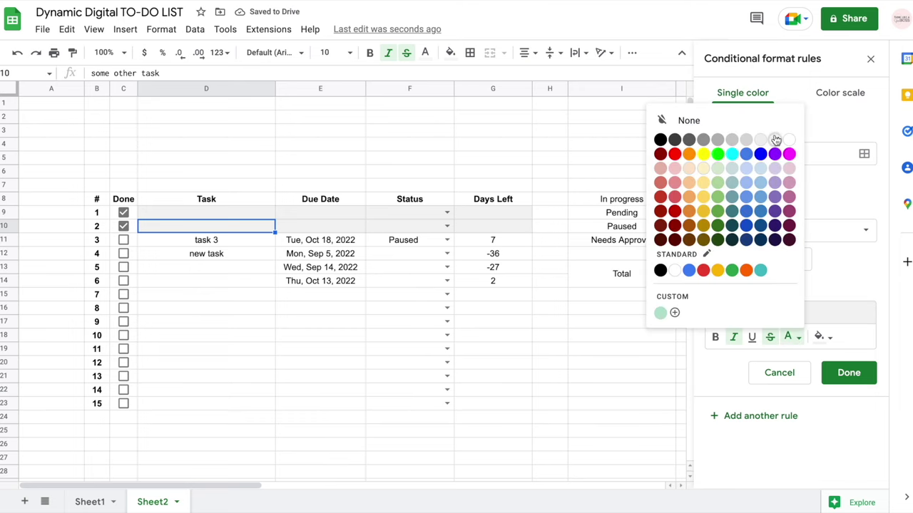
{"action": "left_click", "coordinate": [820, 337]}
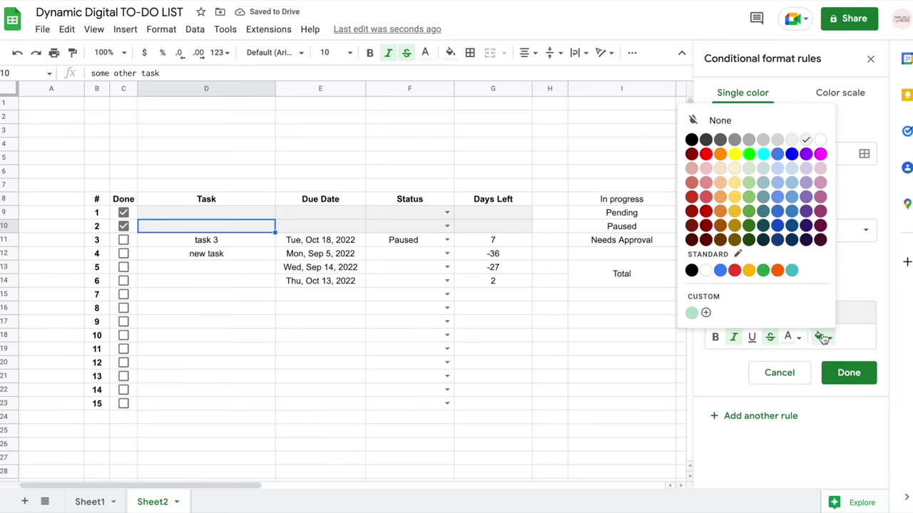
{"action": "left_click", "coordinate": [845, 372]}
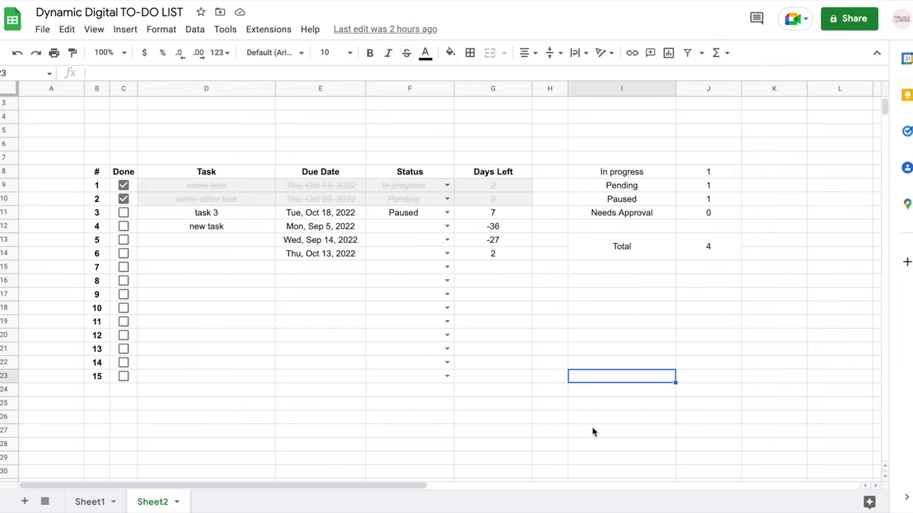
Merge cells I16:I17 and cells J16:J17 below the Total row.
{"action": "left_click", "coordinate": [620, 280]}
{"action": "left_click_drag", "start_coordinate": [621, 280], "coordinate": [621, 294]}
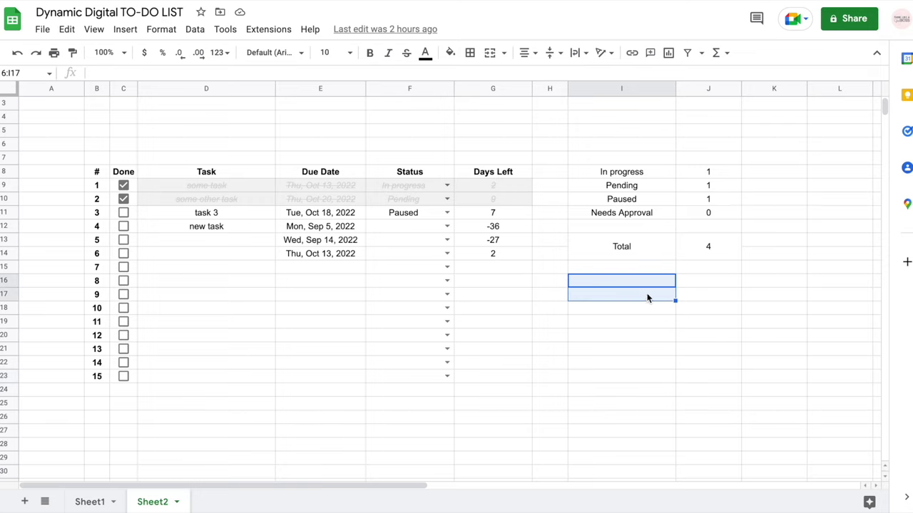
{"action": "left_click", "coordinate": [490, 56]}
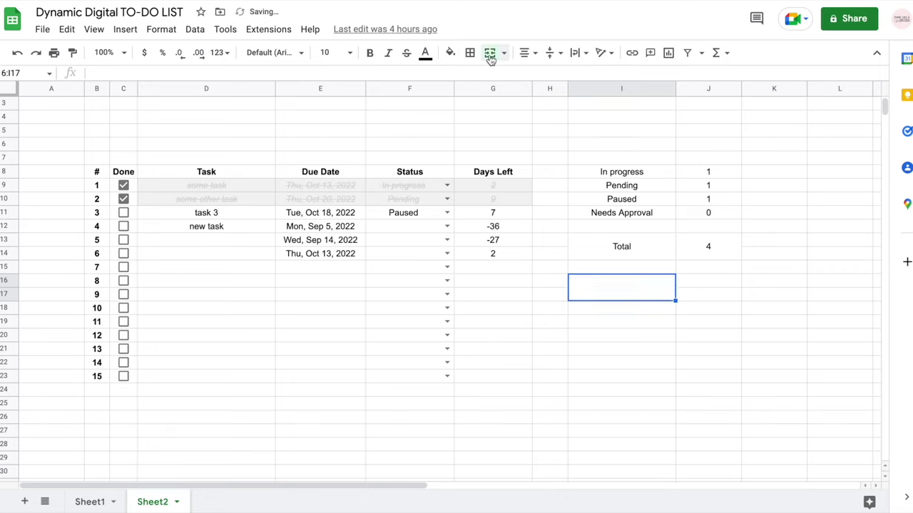
{"action": "key", "text": "Right"}
{"action": "key", "text": "shift+Down"}
{"action": "left_click", "coordinate": [490, 56]}
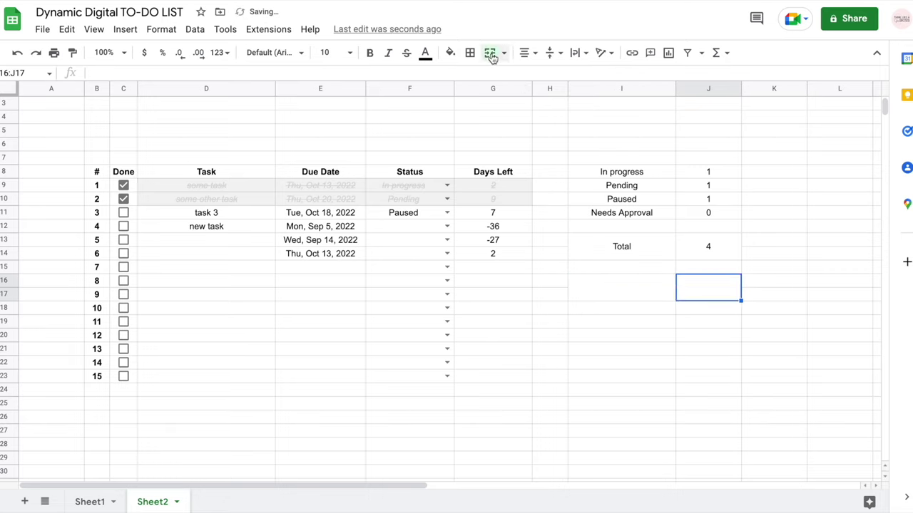
Copy the merged cell pair I16:J17 and paste it at I19.
{"action": "left_click", "coordinate": [773, 323]}
{"action": "left_click_drag", "start_coordinate": [655, 295], "coordinate": [703, 295]}
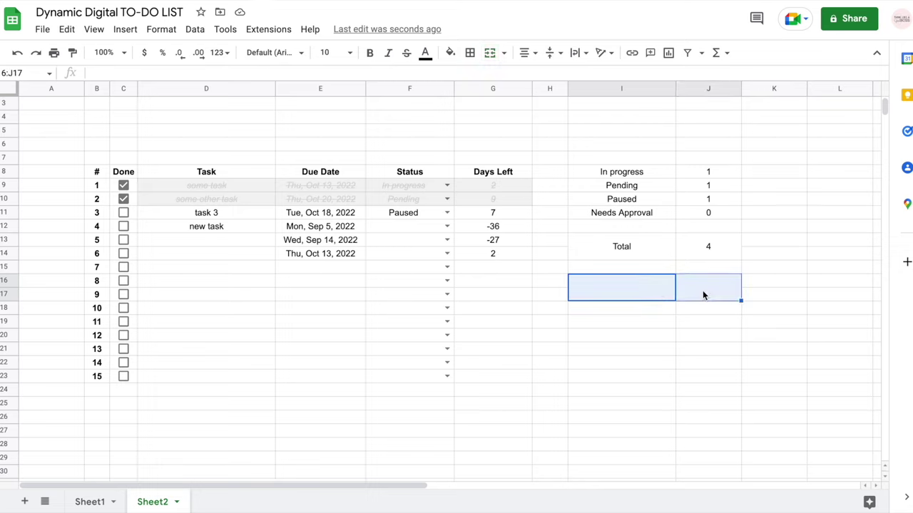
{"action": "key", "text": "ctrl+c"}
{"action": "left_click", "coordinate": [619, 325]}
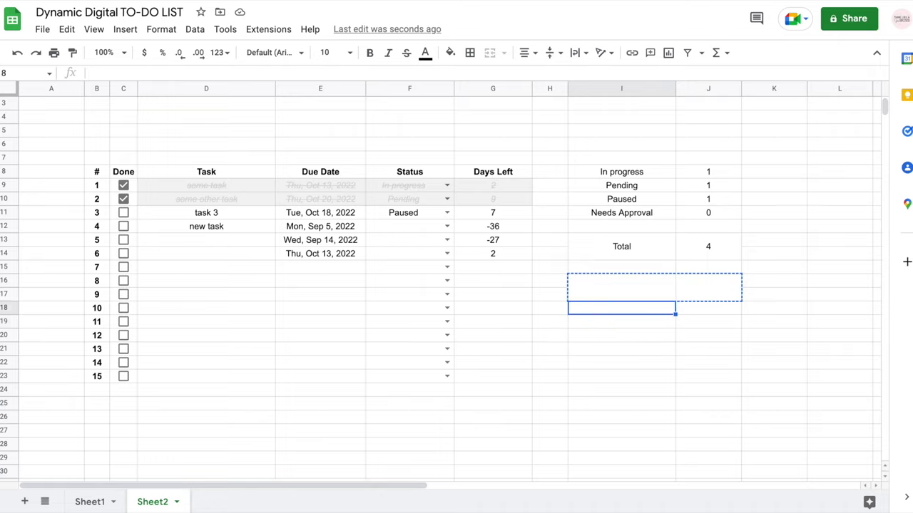
{"action": "key", "text": "ctrl+v"}
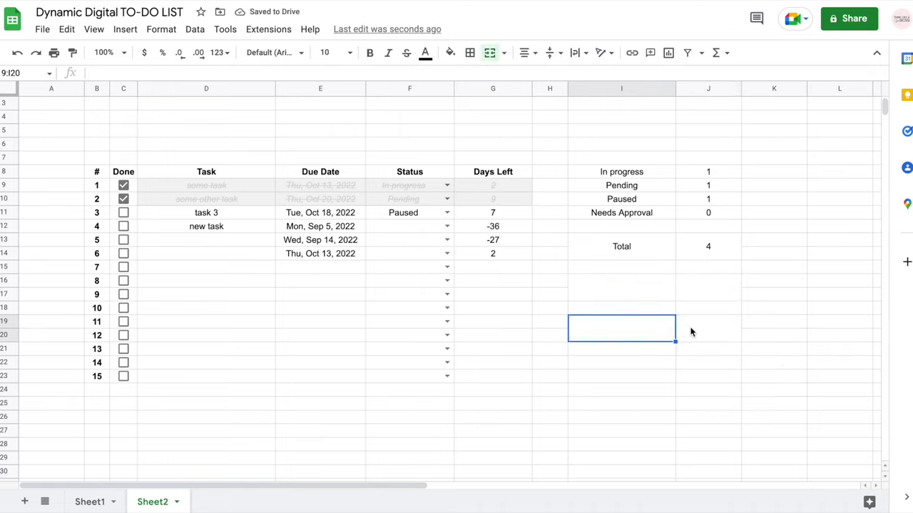
Enter the label "Pending" in the merged cell I16:I17.
{"action": "left_click", "coordinate": [652, 288]}
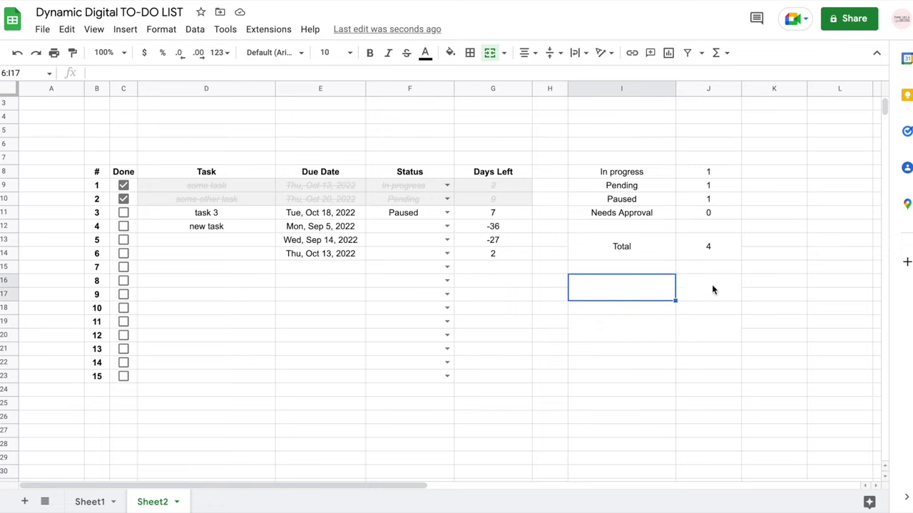
{"action": "left_click", "coordinate": [713, 290]}
{"action": "left_click", "coordinate": [628, 296]}
{"action": "type", "text": "Pending"}
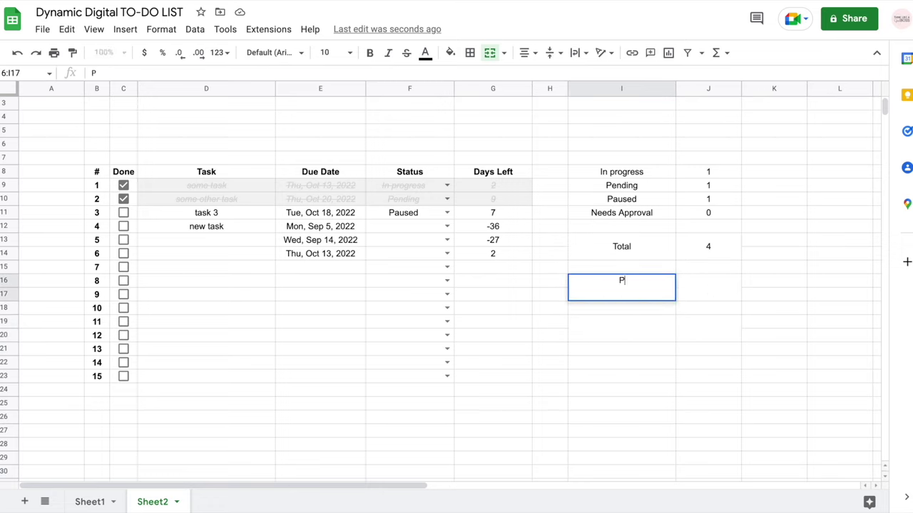
Label the two merged summary cells below Total as "Pending" in I16 and "Completed" in I19.
{"action": "key", "text": "Return"}
{"action": "key", "text": "Down"}
{"action": "type", "text": "Completed"}
{"action": "key", "text": "ctrl+Return"}
{"action": "key", "text": "Up"}
{"action": "key", "text": "Up"}
{"action": "key", "text": "Right"}
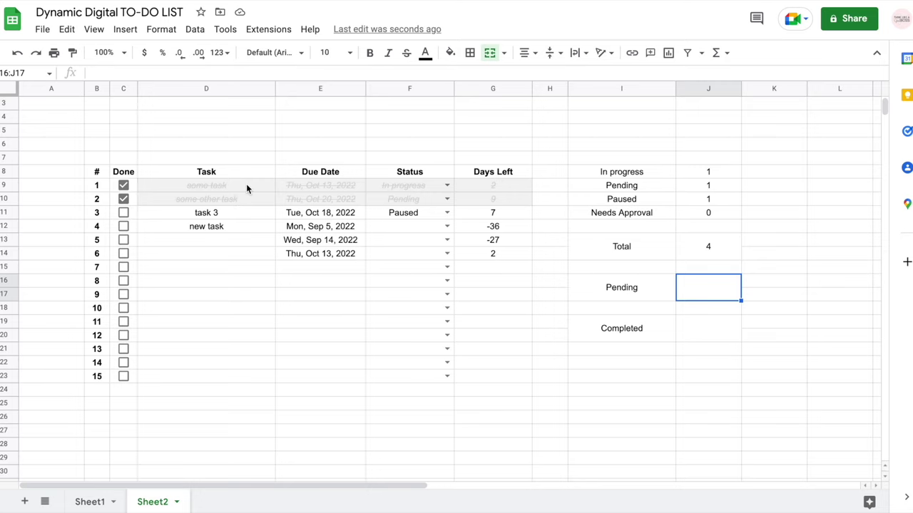
Inspect the named tasks and the Total formula, temporarily marking the blank task 8 as done.
{"action": "left_click_drag", "start_coordinate": [246, 183], "coordinate": [235, 230]}
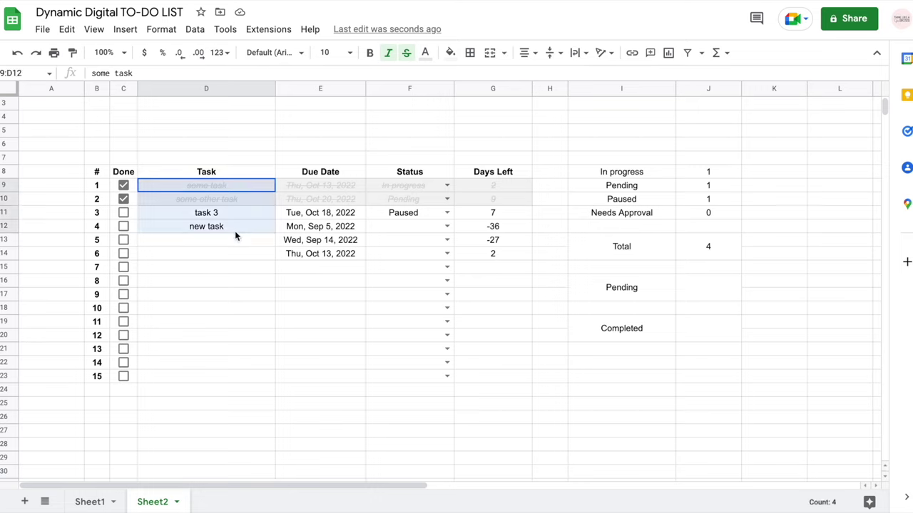
{"action": "left_click", "coordinate": [124, 280]}
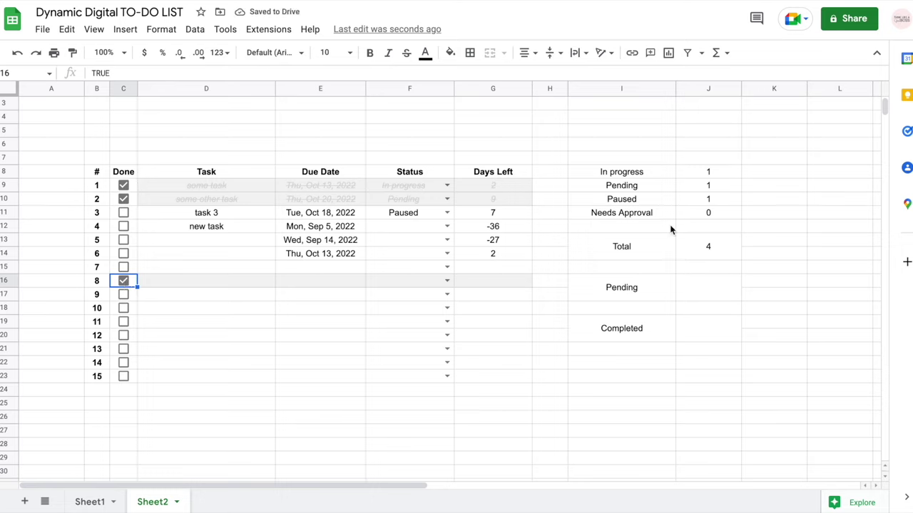
{"action": "left_click", "coordinate": [693, 249]}
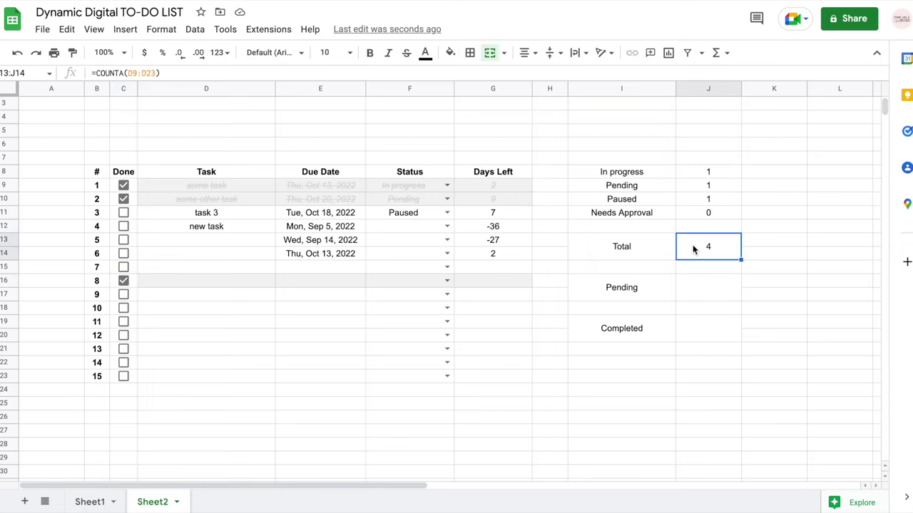
{"action": "left_click_drag", "start_coordinate": [246, 190], "coordinate": [244, 231]}
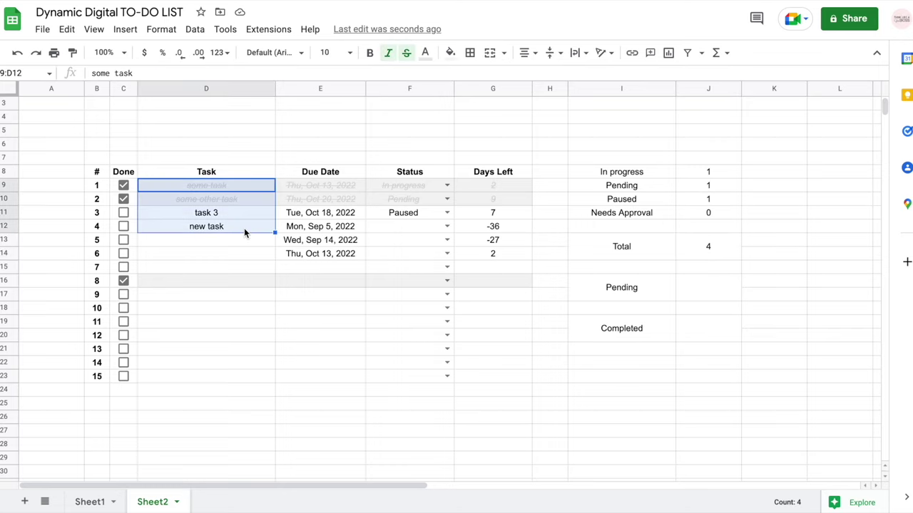
{"action": "left_click", "coordinate": [122, 283]}
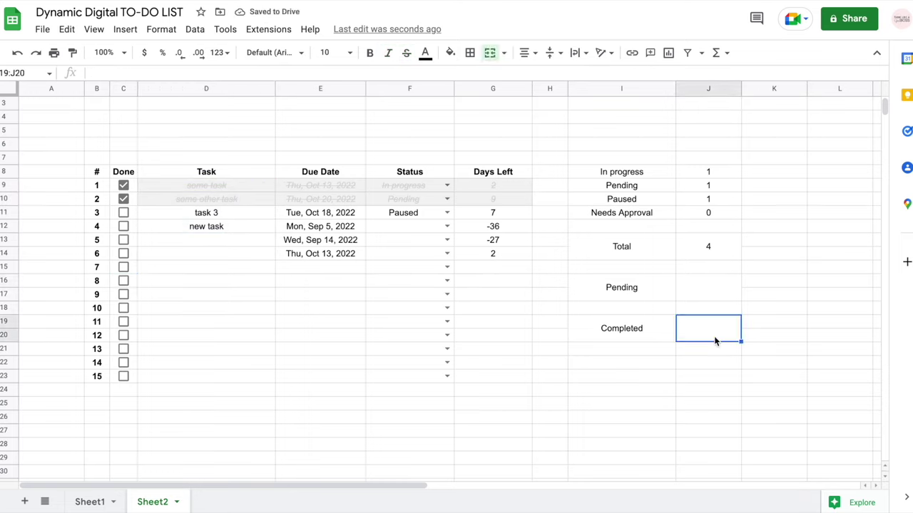
Count finished tasks that have a name beside Completed in J19 with =countifs(C9:C23,true,D9:D23,"<>").
{"action": "type", "text": "=countifs"}
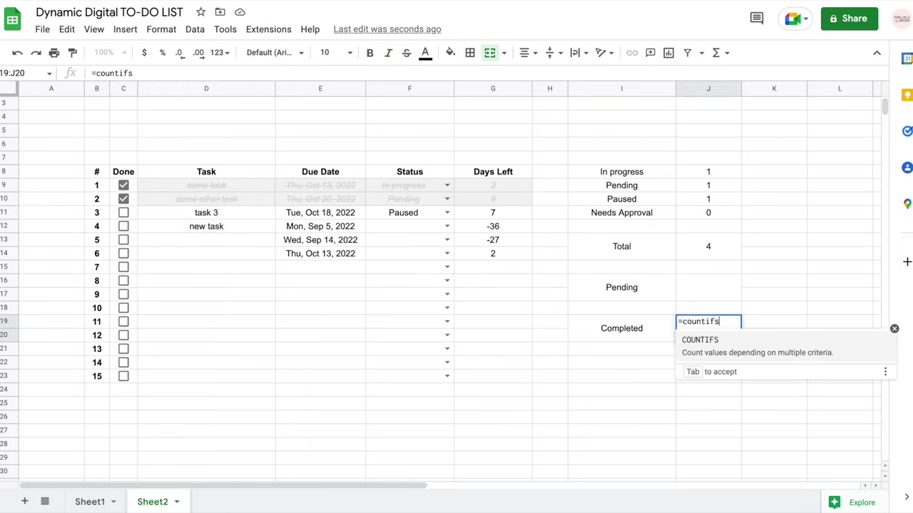
{"action": "type", "text": "("}
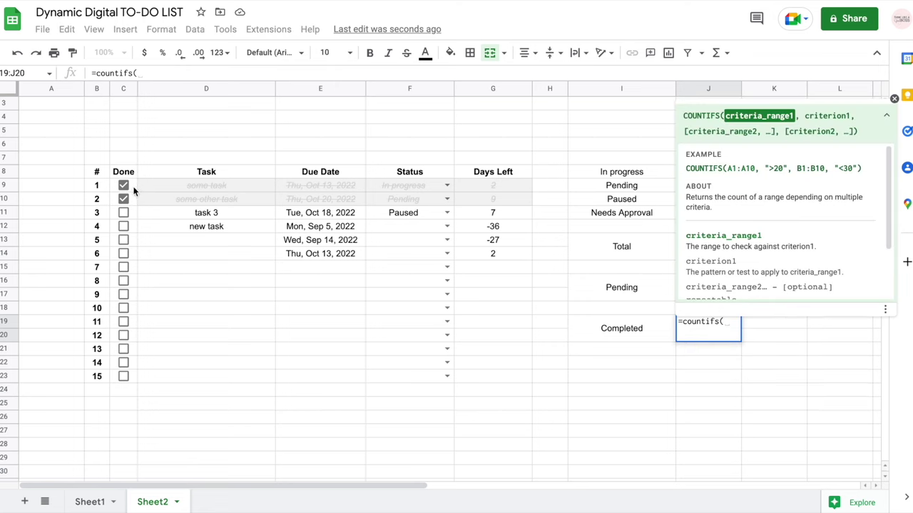
{"action": "left_click_drag", "start_coordinate": [135, 184], "coordinate": [136, 378]}
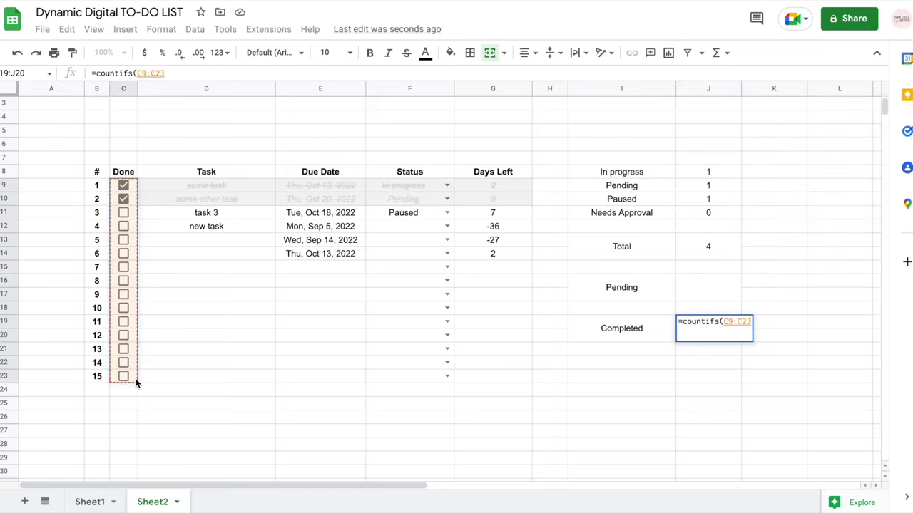
{"action": "type", "text": ","}
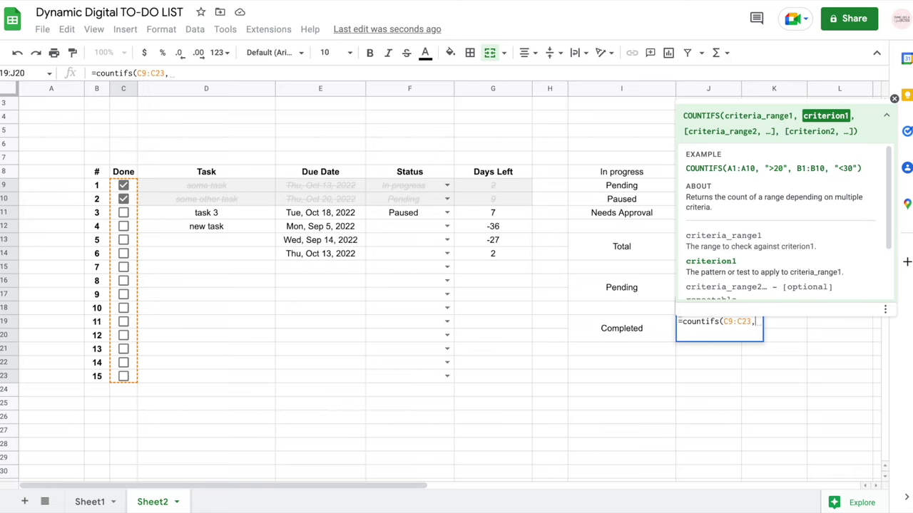
{"action": "type", "text": "true"}
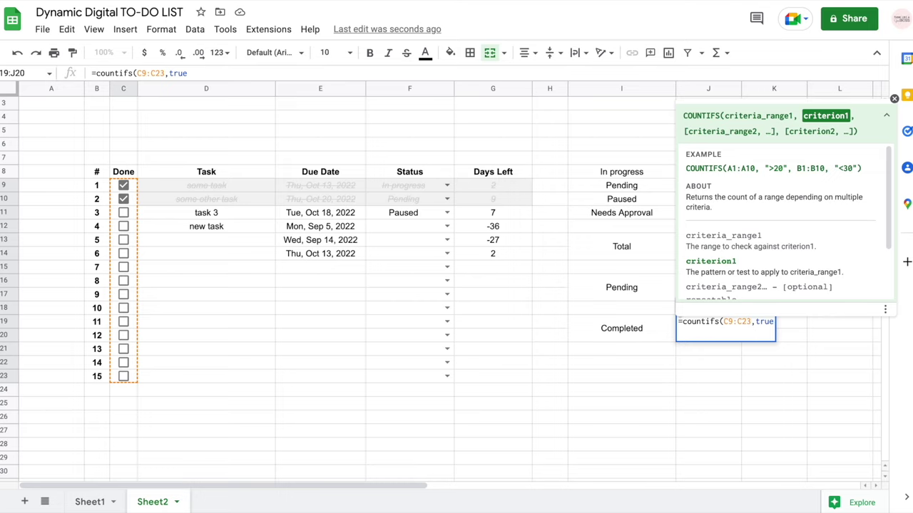
{"action": "type", "text": ","}
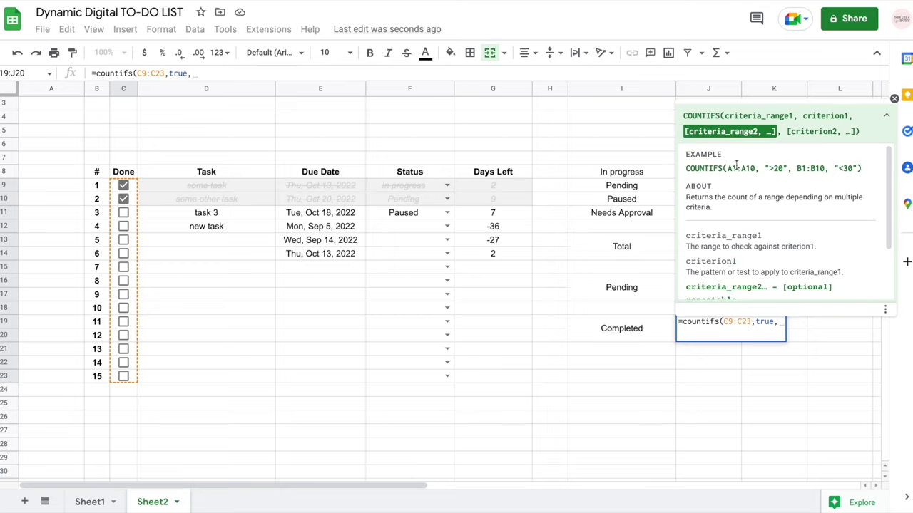
{"action": "left_click", "coordinate": [895, 99]}
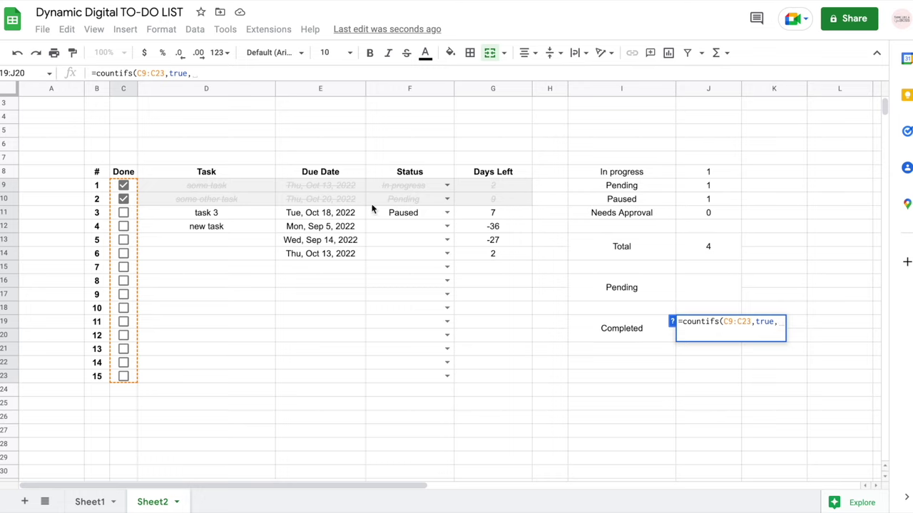
{"action": "left_click_drag", "start_coordinate": [246, 184], "coordinate": [218, 377]}
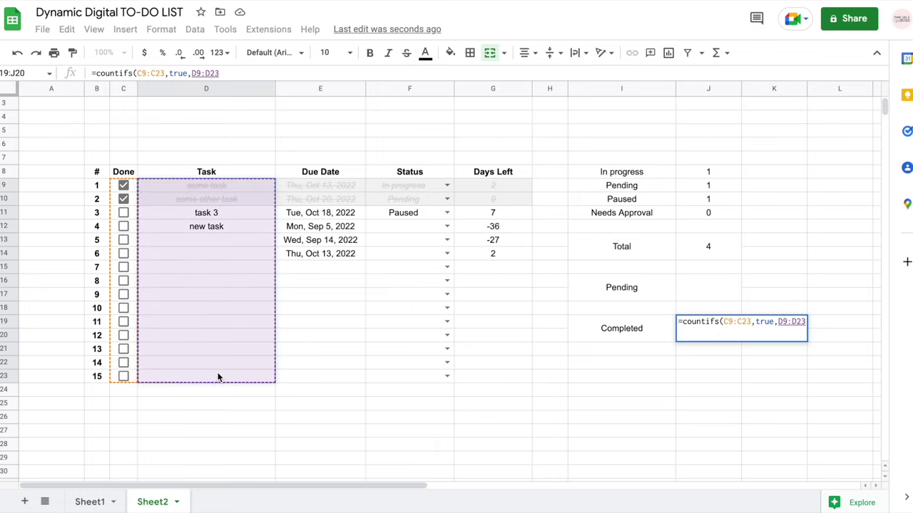
{"action": "type", "text": ","}
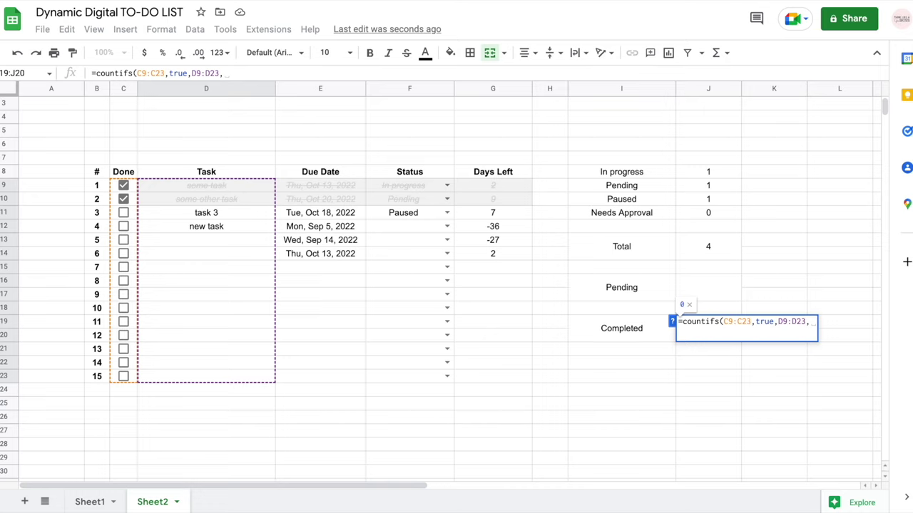
{"action": "type", "text": "\""}
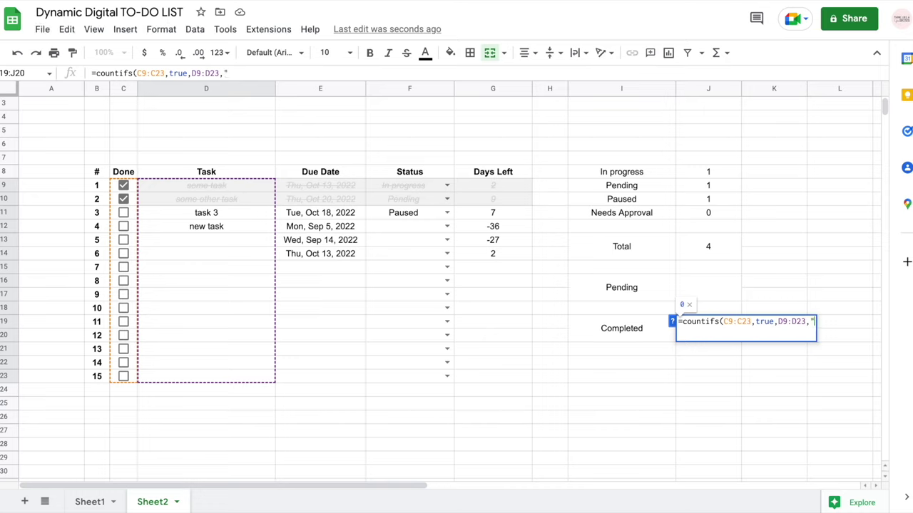
{"action": "type", "text": "<>\")"}
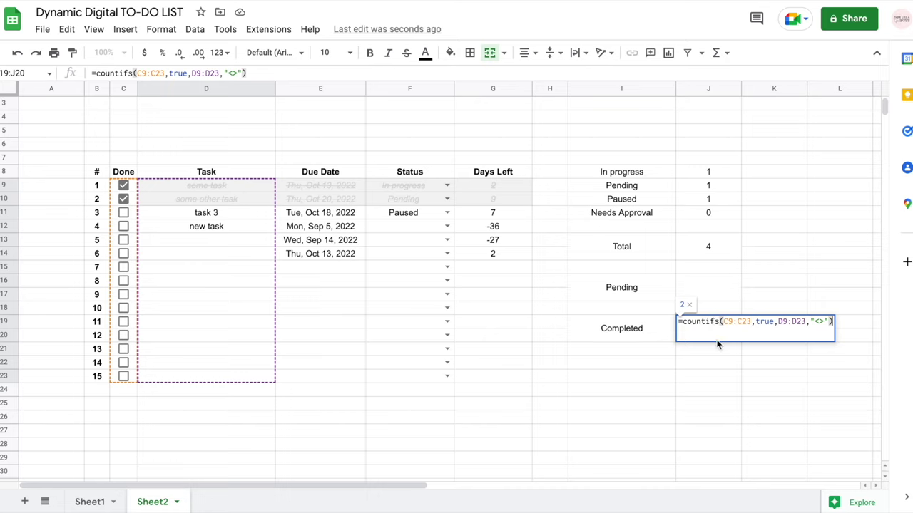
{"action": "key", "text": "Return"}
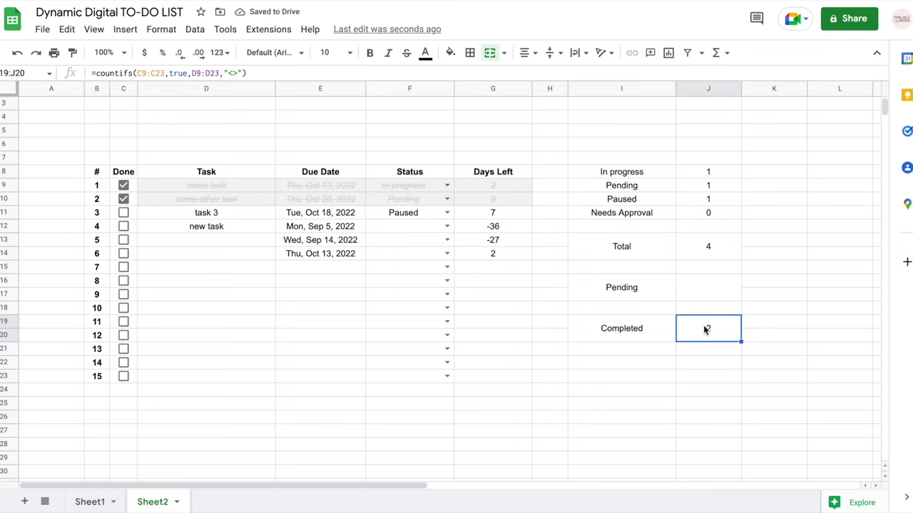
Test the Completed count by toggling Done on and off for task 6 while its name is blank.
{"action": "left_click", "coordinate": [123, 254]}
{"action": "left_click", "coordinate": [124, 254]}
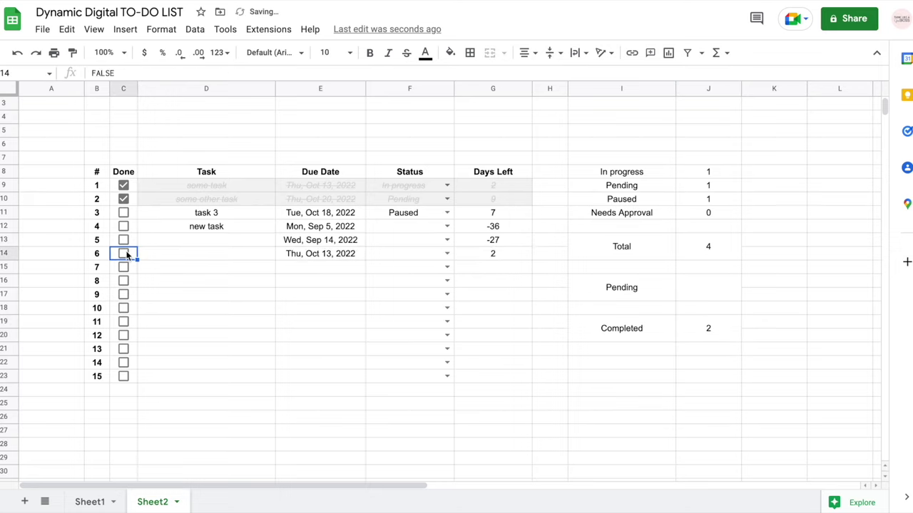
{"action": "left_click", "coordinate": [123, 254]}
{"action": "left_click", "coordinate": [124, 254]}
{"action": "left_click", "coordinate": [123, 253]}
{"action": "left_click", "coordinate": [123, 253]}
{"action": "left_click", "coordinate": [202, 255]}
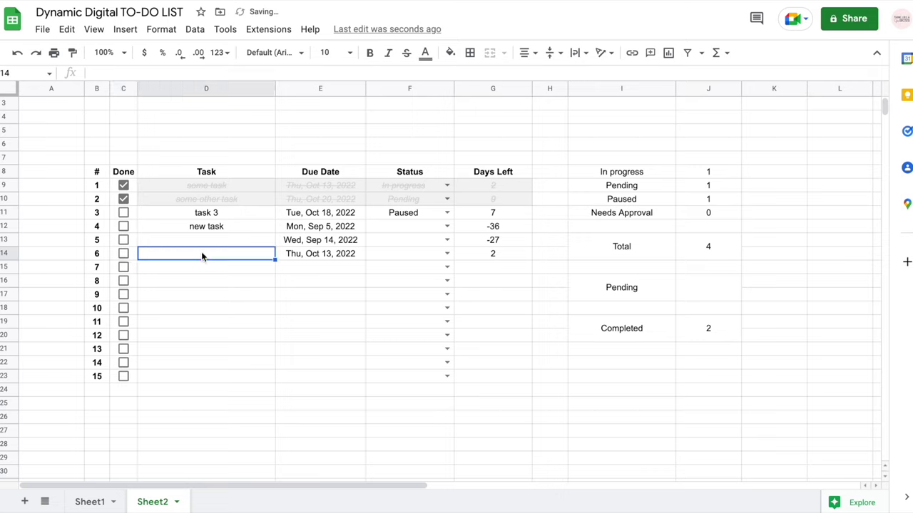
Mark task 6 as done and enter "task" as its name in D14.
{"action": "left_click", "coordinate": [123, 254]}
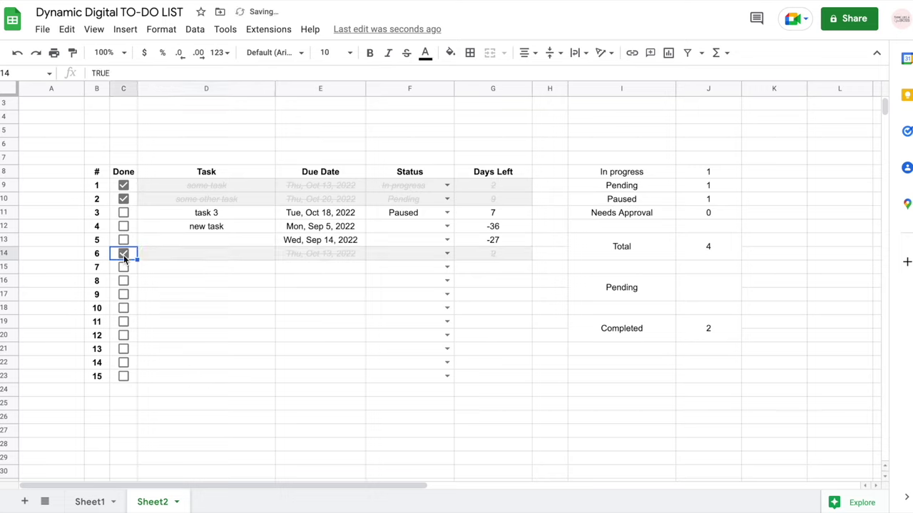
{"action": "left_click", "coordinate": [251, 255]}
{"action": "type", "text": "test"}
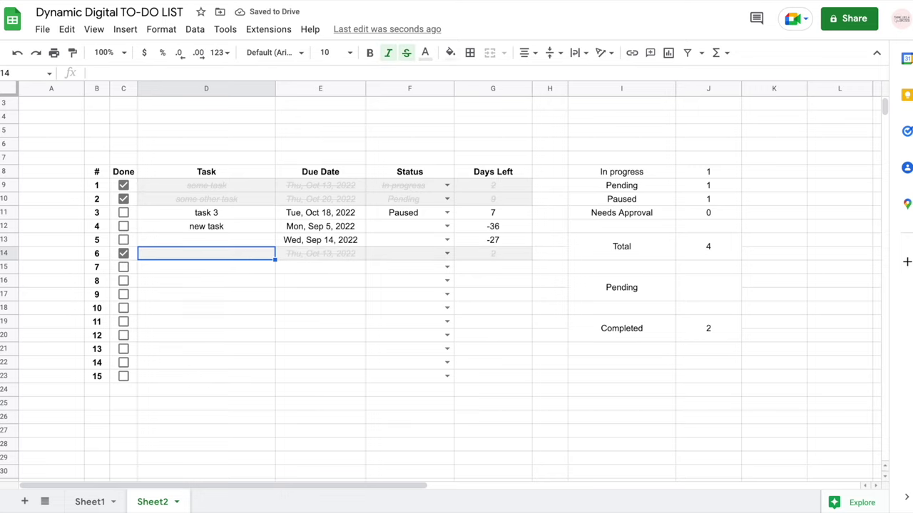
{"action": "key", "text": "Return"}
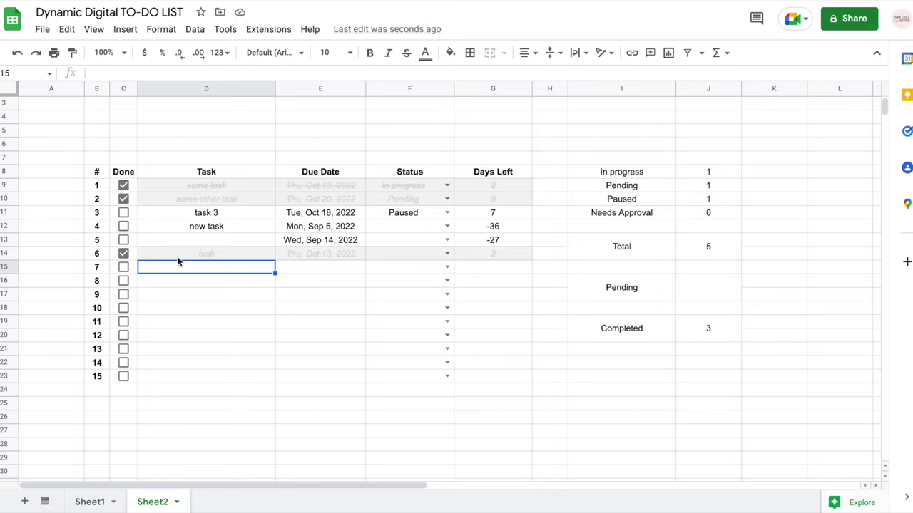
Calculate Pending in J16 as Total minus Completed with the formula =J13-J19, and check the two source cells.
{"action": "left_click", "coordinate": [716, 292]}
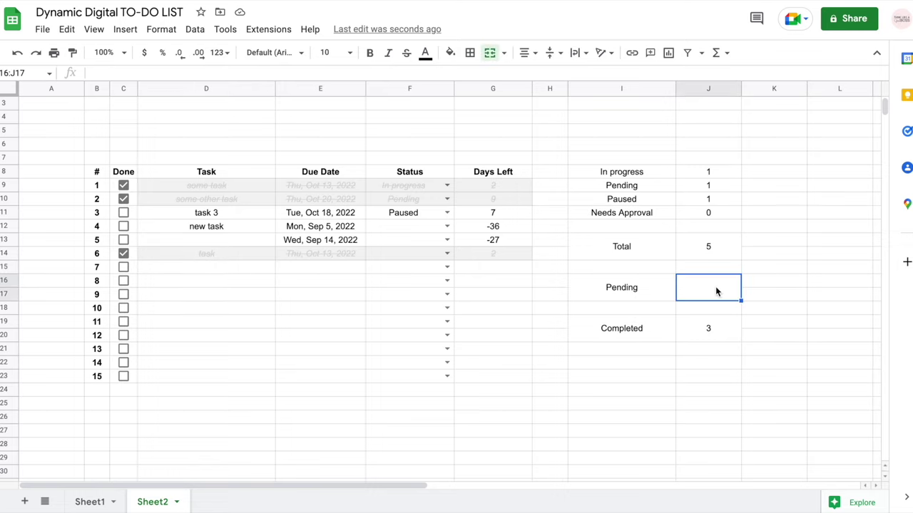
{"action": "type", "text": "="}
{"action": "left_click", "coordinate": [709, 246]}
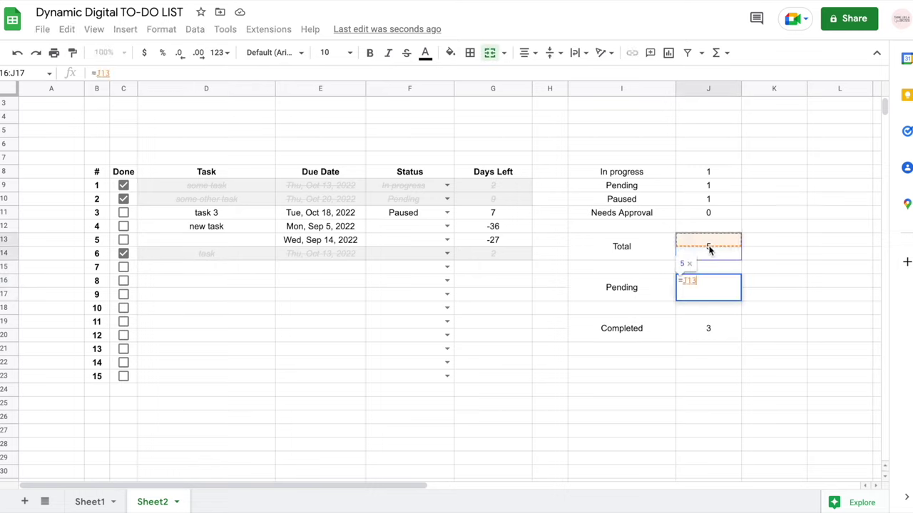
{"action": "type", "text": "-"}
{"action": "left_click", "coordinate": [703, 326]}
{"action": "key", "text": "Return"}
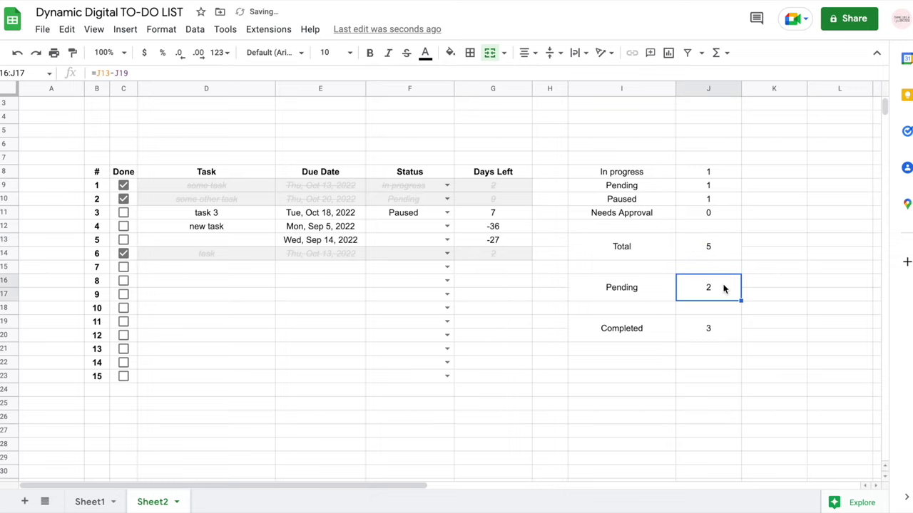
{"action": "left_click", "coordinate": [722, 334]}
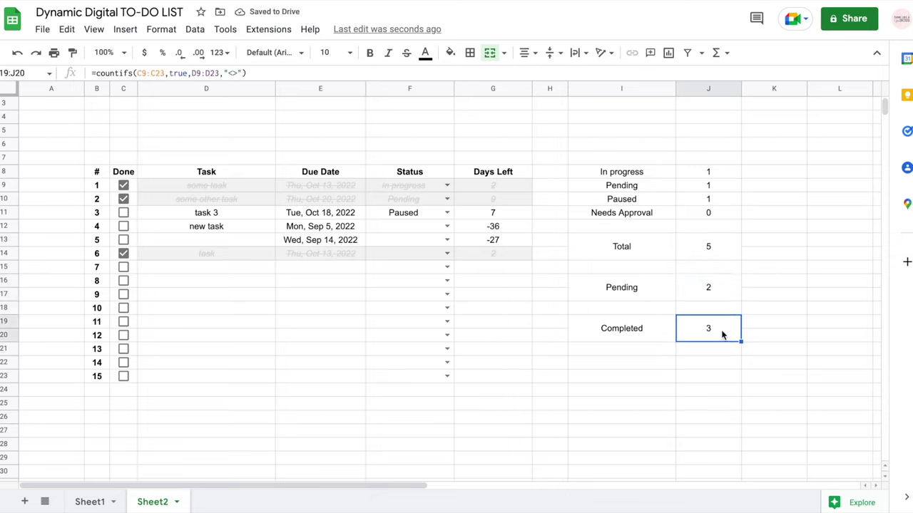
{"action": "left_click", "coordinate": [717, 252]}
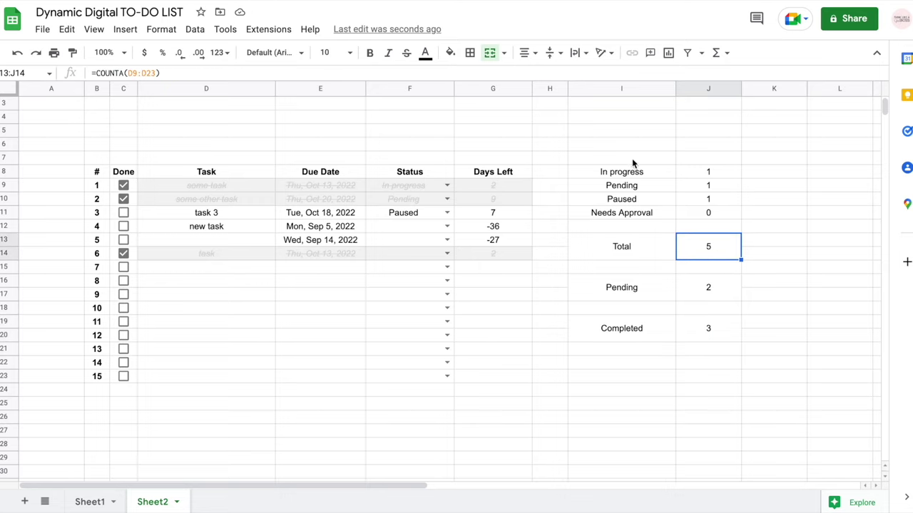
Merge I7:J7 above the summary counts and enter the bold heading "Status".
{"action": "left_click_drag", "start_coordinate": [632, 163], "coordinate": [696, 158]}
{"action": "left_click", "coordinate": [490, 53]}
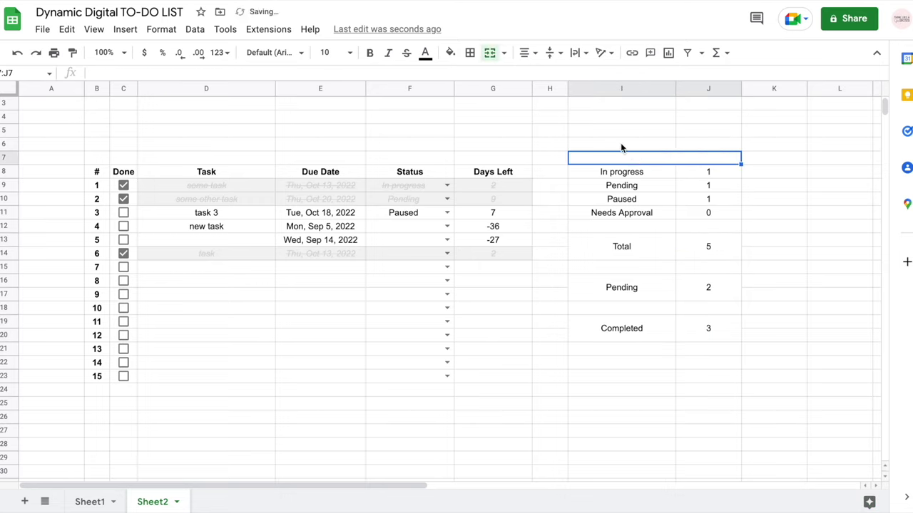
{"action": "type", "text": "Status"}
{"action": "key", "text": "Return"}
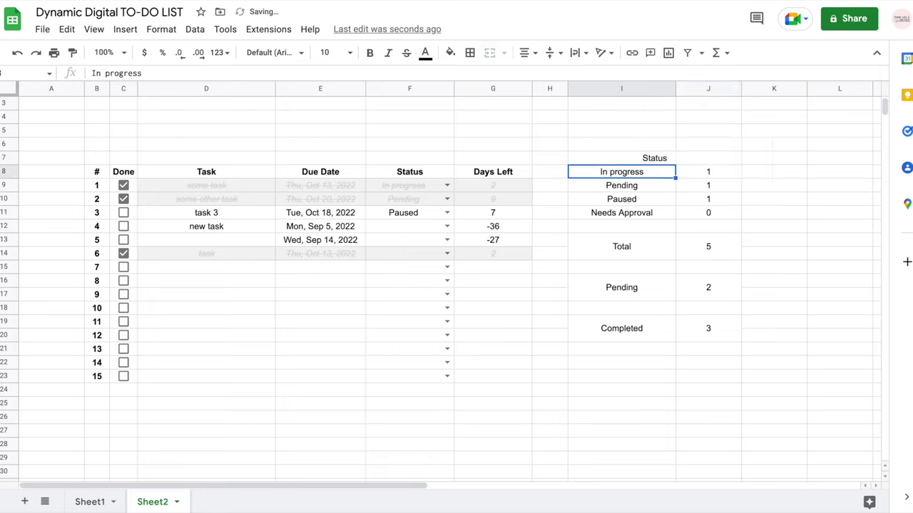
{"action": "key", "text": "Up"}
{"action": "key", "text": "ctrl+b"}
{"action": "left_click", "coordinate": [811, 213]}
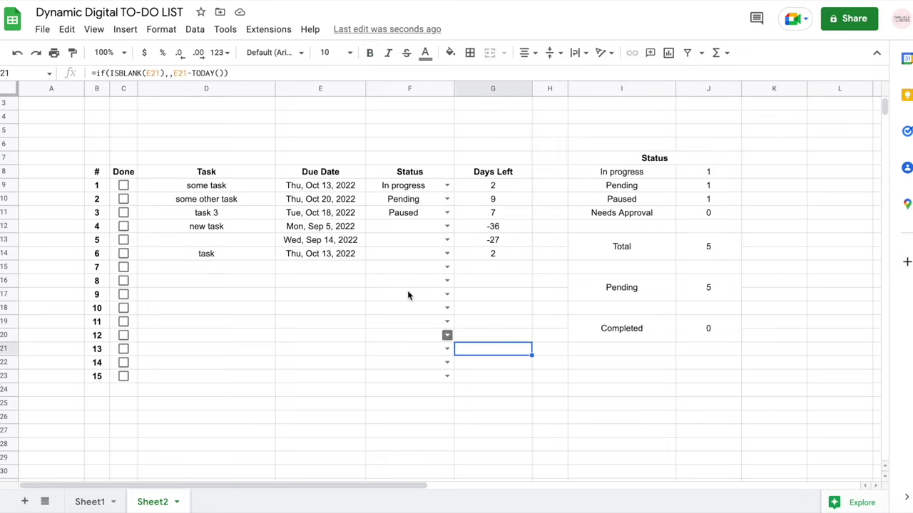
Add a conditional format rule to the due dates in E9:E23 for dates before today.
{"action": "left_click_drag", "start_coordinate": [320, 186], "coordinate": [316, 384]}
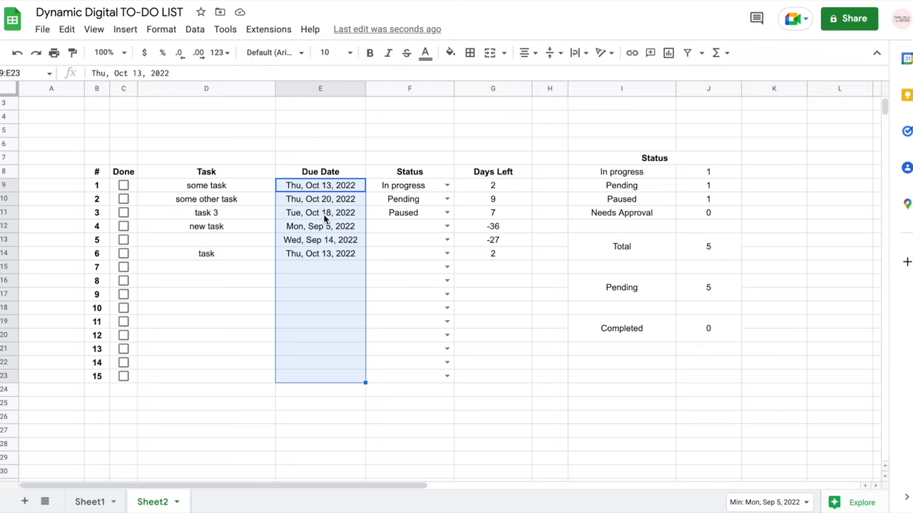
{"action": "left_click_drag", "start_coordinate": [463, 184], "coordinate": [465, 379]}
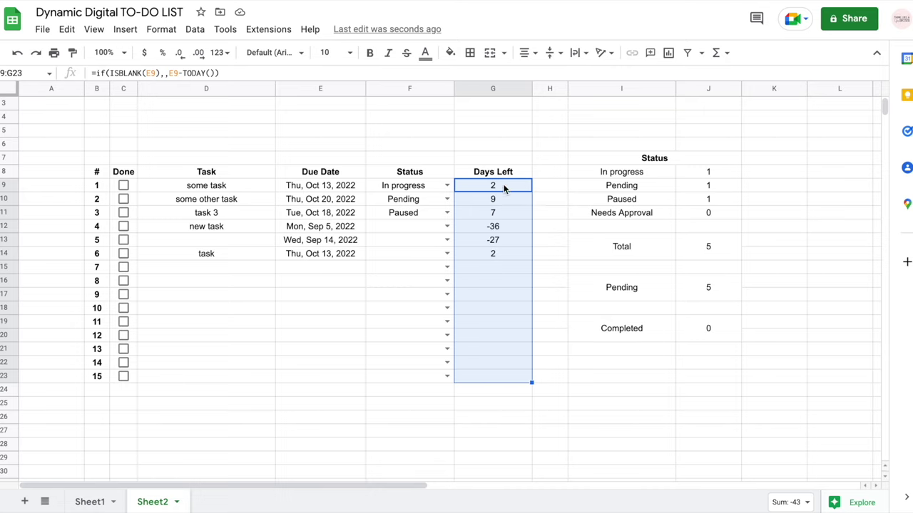
{"action": "left_click_drag", "start_coordinate": [342, 185], "coordinate": [314, 376]}
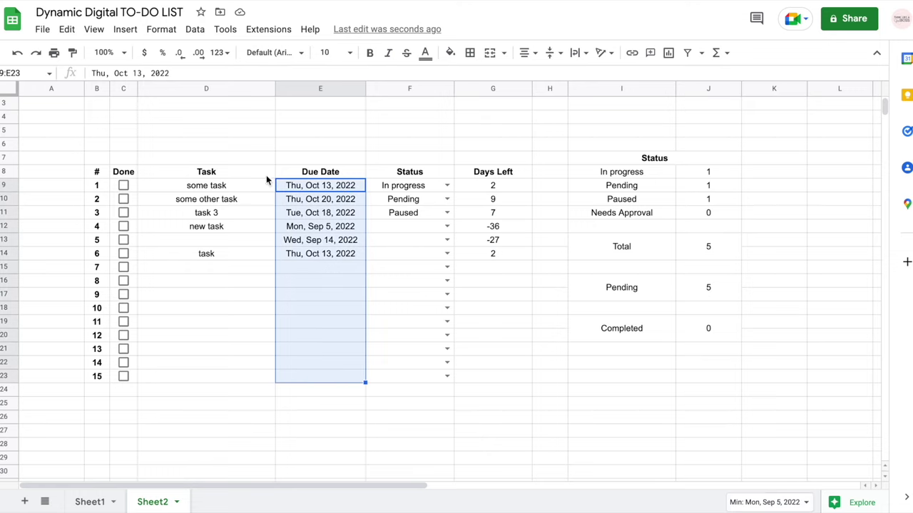
{"action": "left_click", "coordinate": [163, 30]}
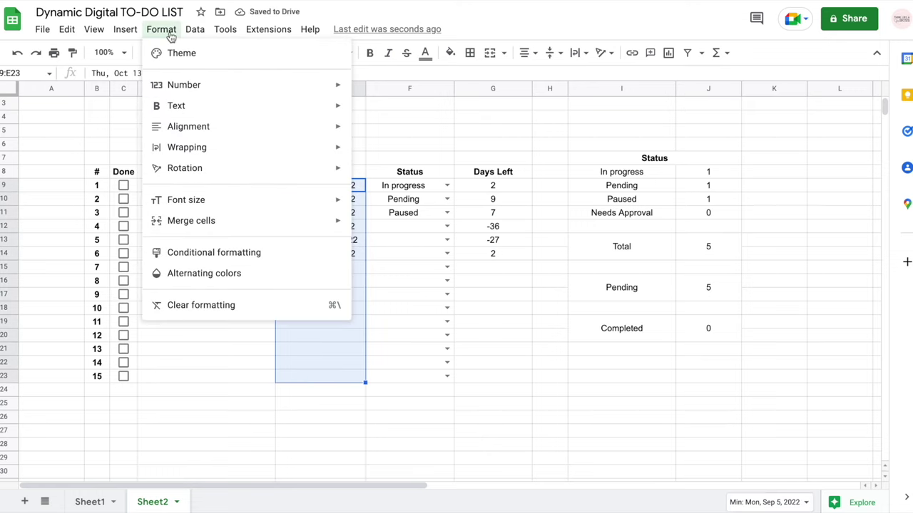
{"action": "left_click", "coordinate": [206, 258]}
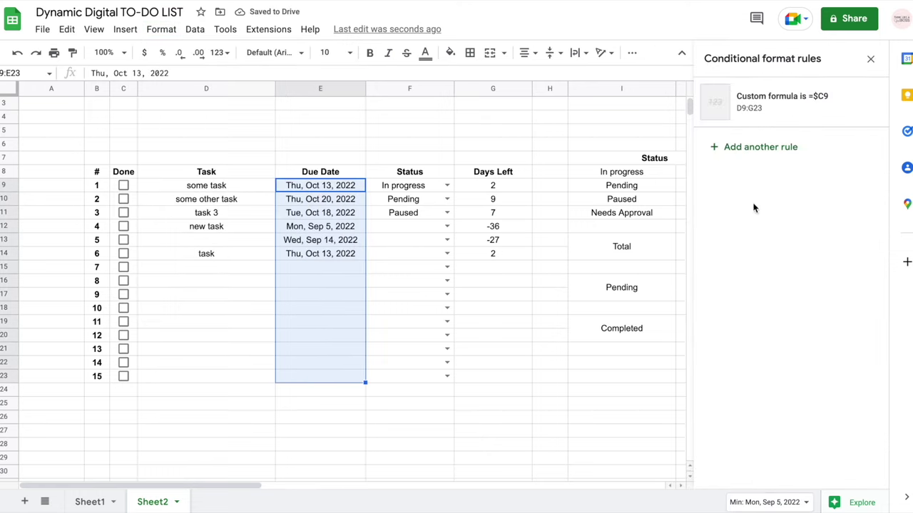
{"action": "left_click", "coordinate": [763, 155]}
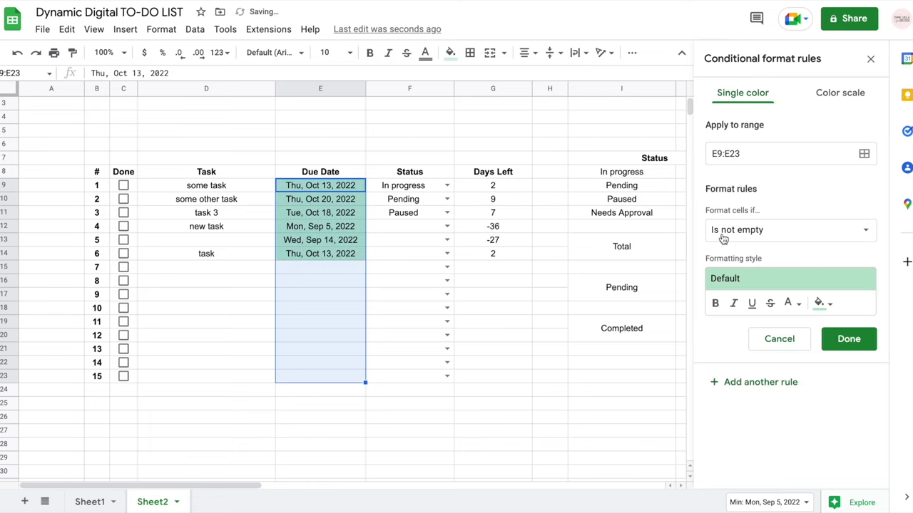
{"action": "left_click", "coordinate": [784, 230]}
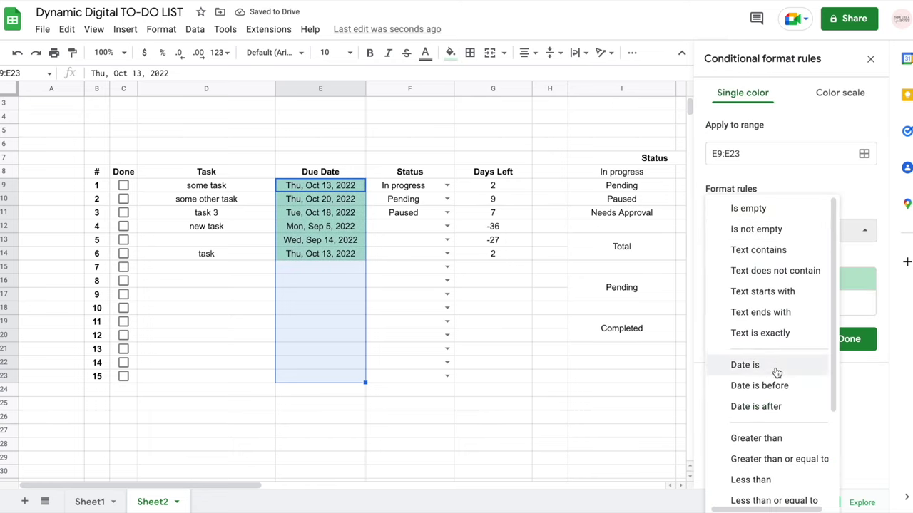
{"action": "scroll", "coordinate": [775, 372], "scroll_direction": "down", "scroll_amount": 2}
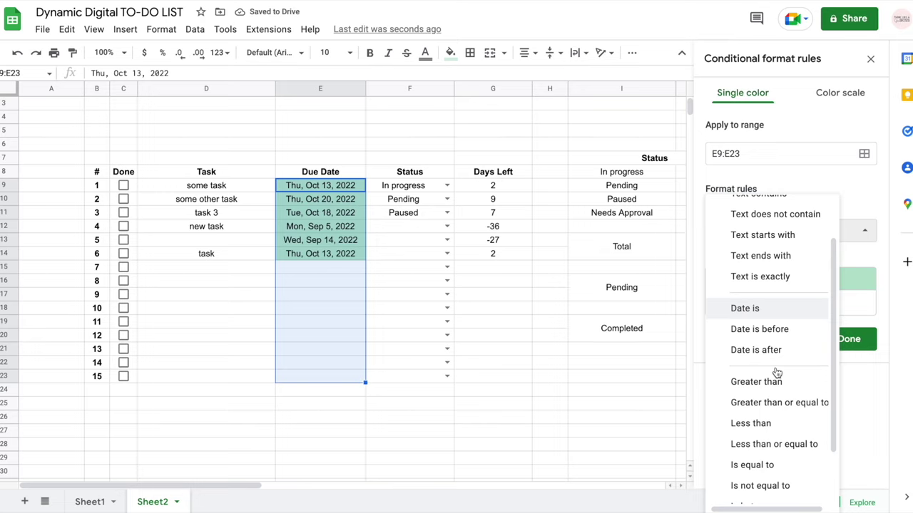
{"action": "left_click", "coordinate": [792, 332]}
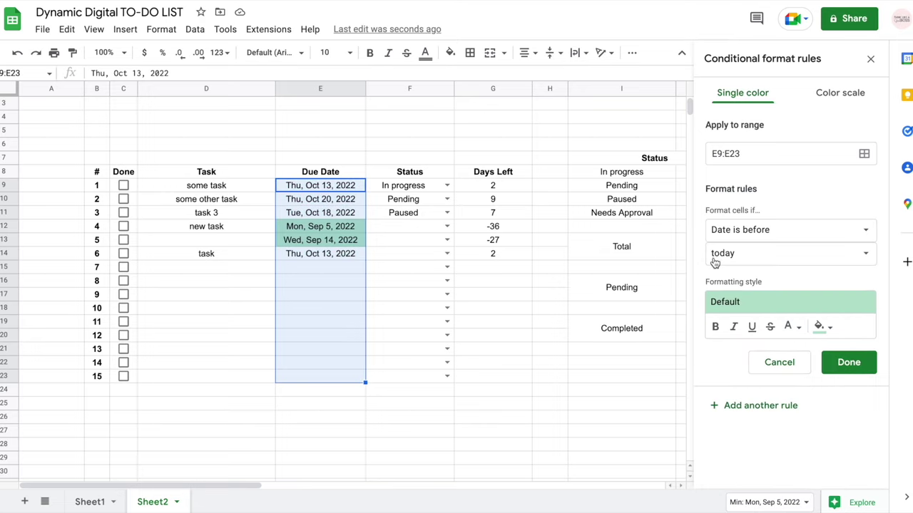
Give the overdue-date rule a light red fill with today as its reference date, and save it.
{"action": "left_click", "coordinate": [767, 258]}
{"action": "left_click", "coordinate": [827, 255]}
{"action": "left_click", "coordinate": [820, 326]}
{"action": "left_click", "coordinate": [711, 173]}
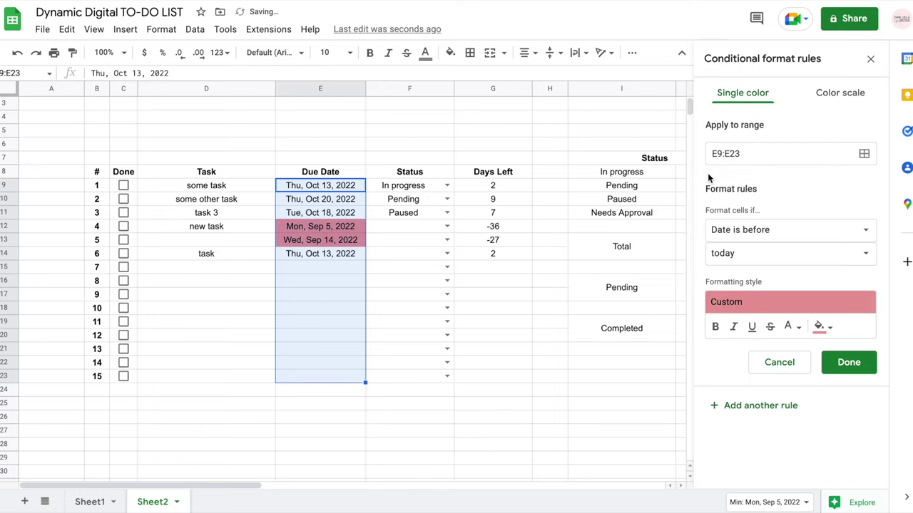
{"action": "left_click", "coordinate": [847, 362]}
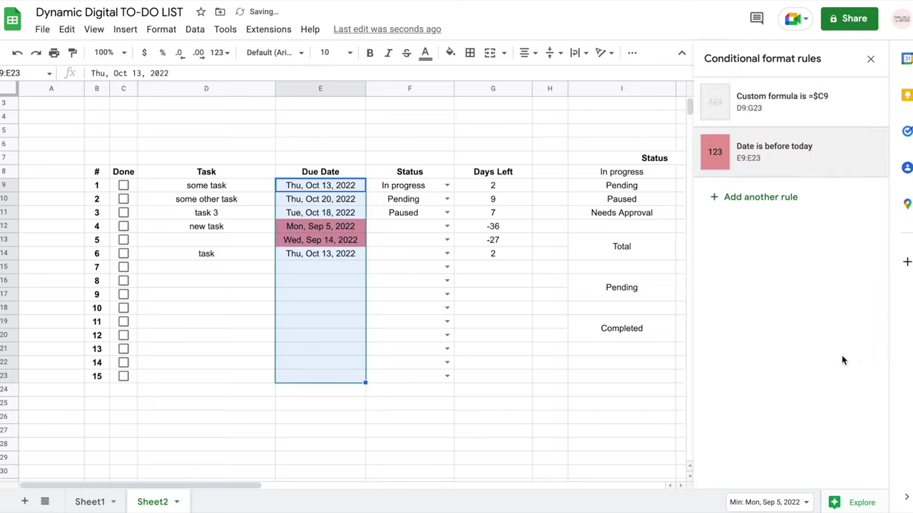
{"action": "left_click", "coordinate": [870, 57]}
Add a conditional format rule to Days Left in G9:G23 for values between 1 and 2.
{"action": "left_click_drag", "start_coordinate": [508, 183], "coordinate": [487, 378]}
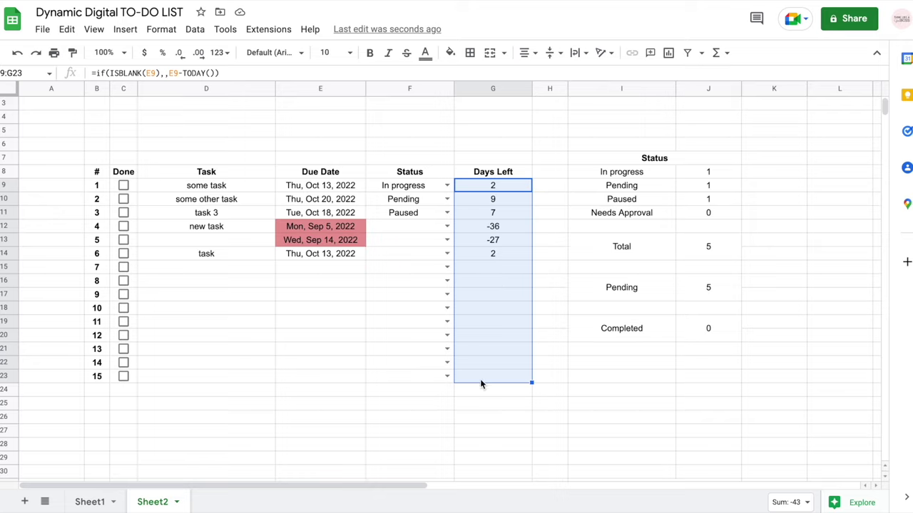
{"action": "left_click", "coordinate": [164, 30]}
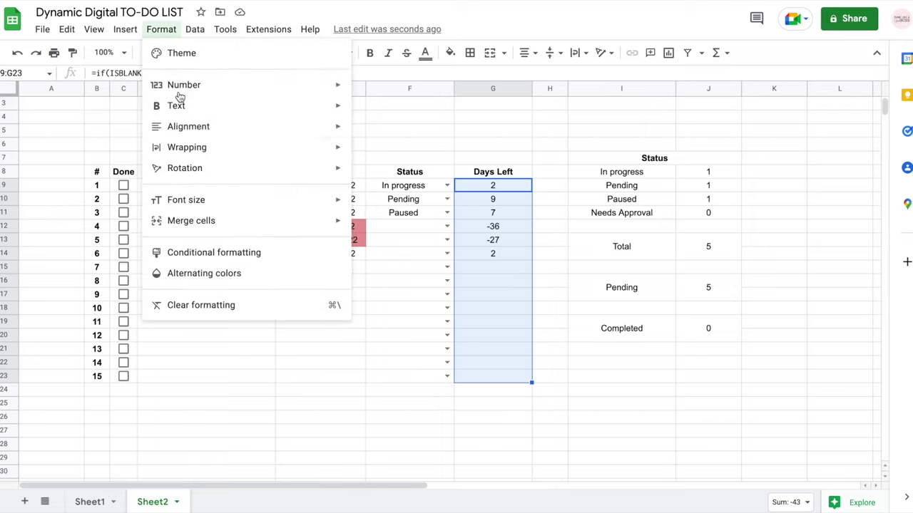
{"action": "left_click", "coordinate": [206, 252]}
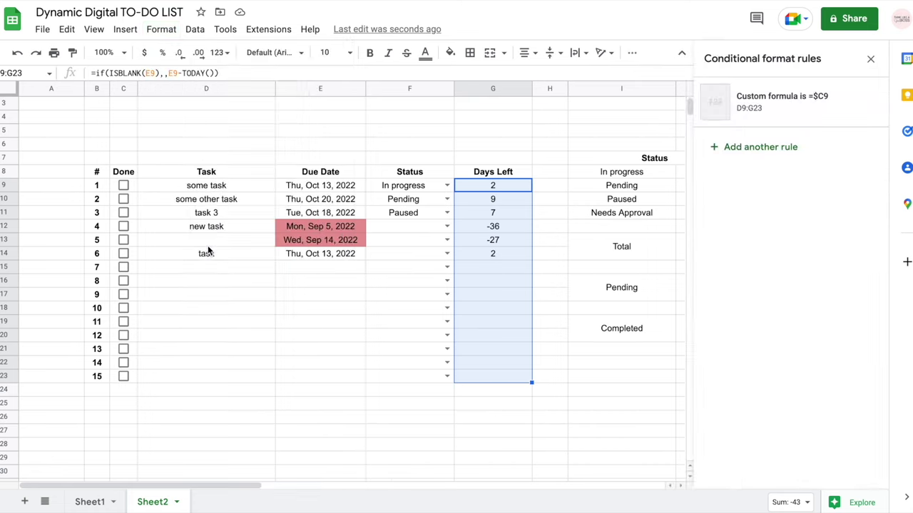
{"action": "left_click", "coordinate": [761, 147]}
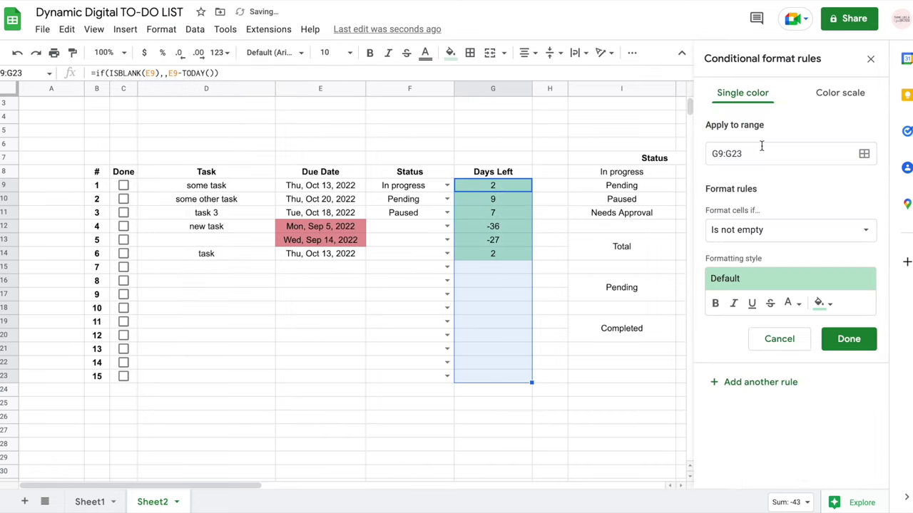
{"action": "left_click", "coordinate": [755, 232]}
{"action": "scroll", "coordinate": [759, 389], "scroll_direction": "down", "scroll_amount": 3}
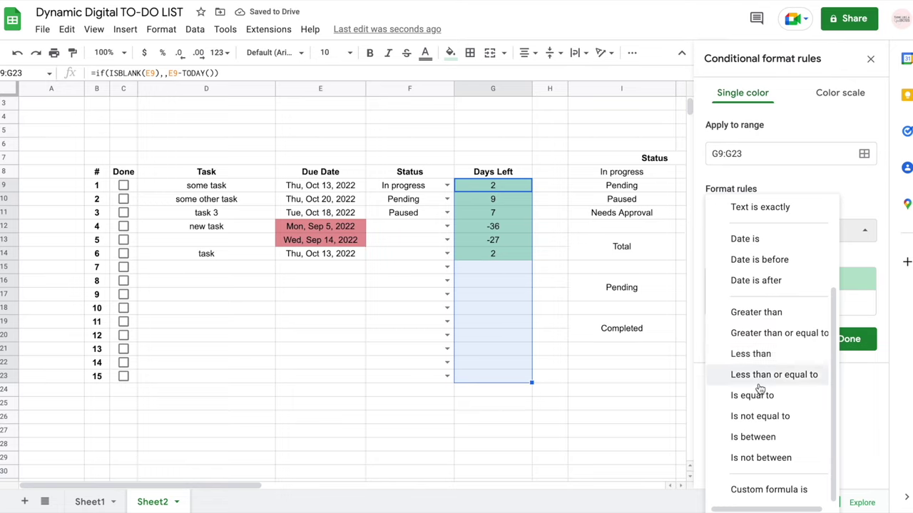
{"action": "left_click", "coordinate": [795, 444]}
{"action": "left_click", "coordinate": [756, 259]}
{"action": "type", "text": "1"}
{"action": "left_click", "coordinate": [744, 293]}
{"action": "type", "text": "2"}
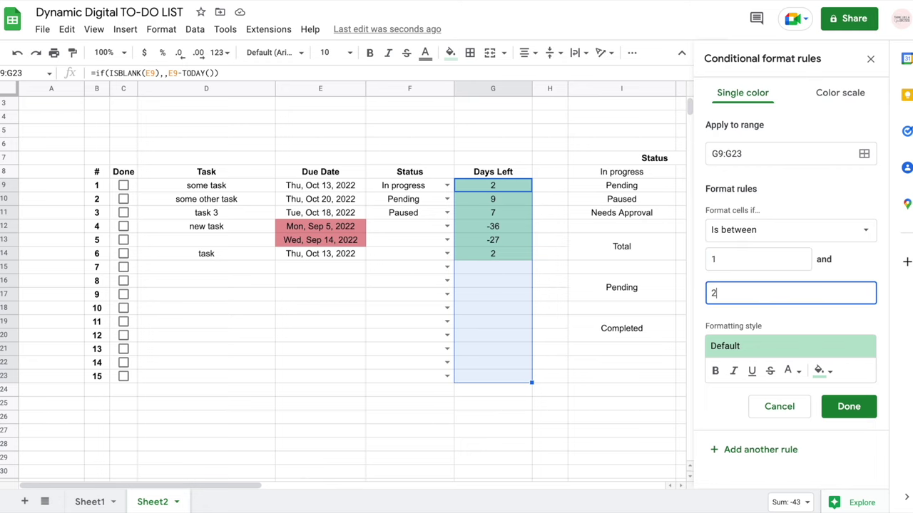
Try a bright yellow fill for the Days Left rule, then settle on a light yellow and keep the rule.
{"action": "left_click", "coordinate": [820, 371]}
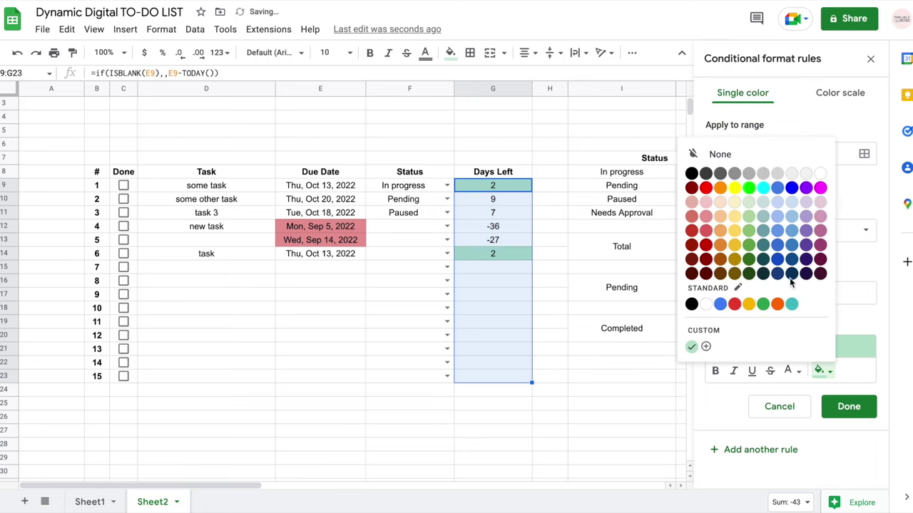
{"action": "left_click", "coordinate": [734, 187]}
{"action": "left_click", "coordinate": [821, 370]}
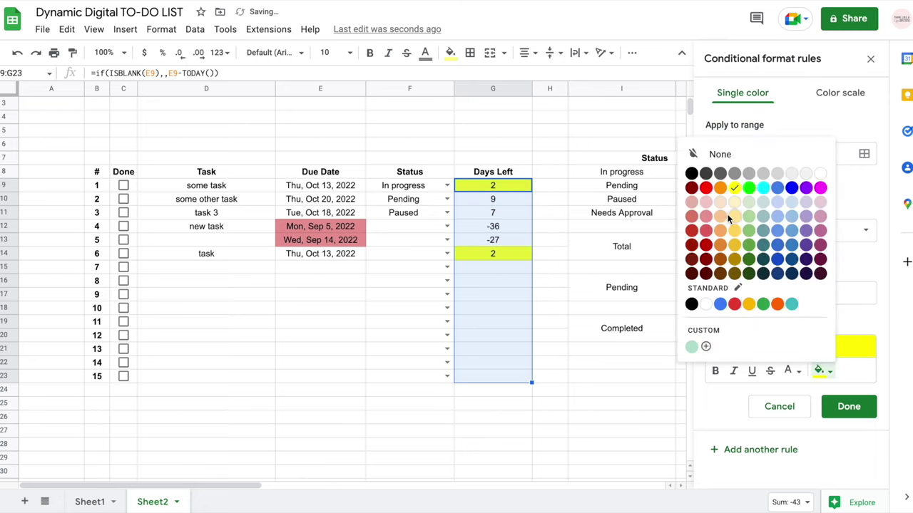
{"action": "left_click", "coordinate": [736, 216]}
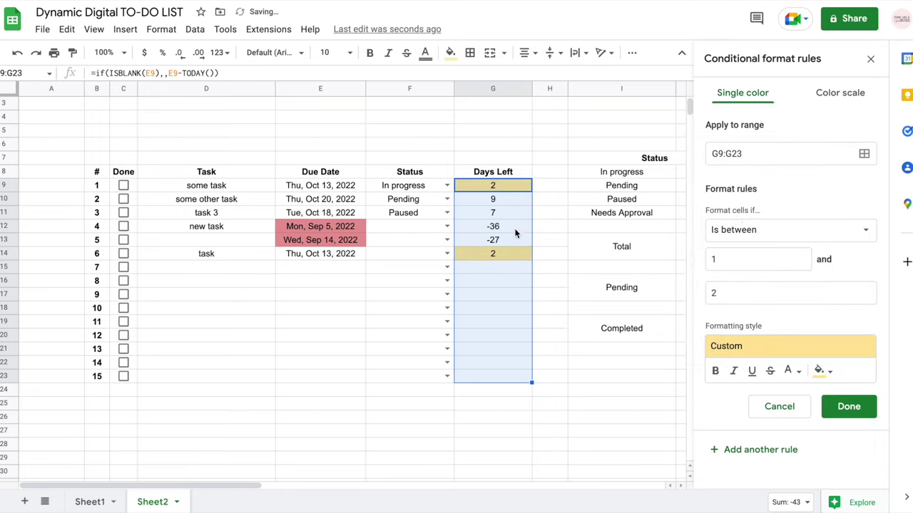
{"action": "left_click", "coordinate": [493, 335]}
Add a conditional format rule to the Status cells F9:F23 for text that is exactly "In progress".
{"action": "left_click_drag", "start_coordinate": [418, 187], "coordinate": [403, 377]}
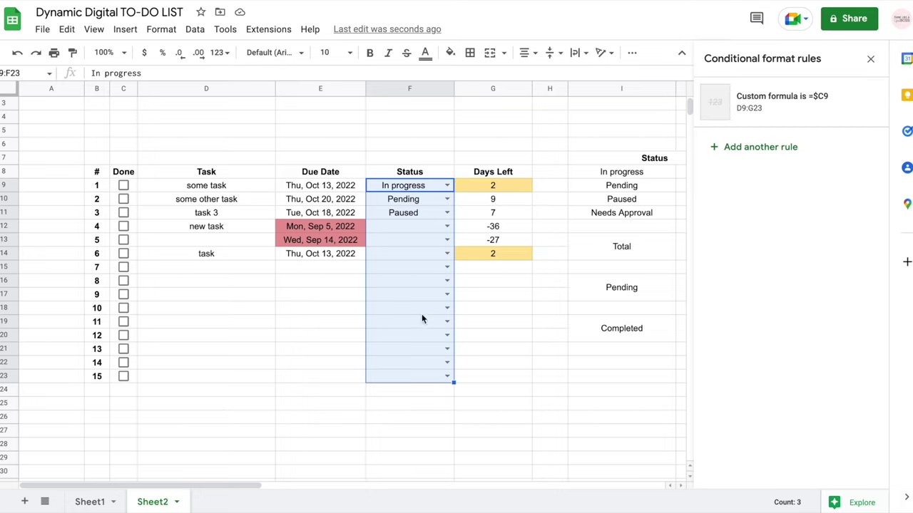
{"action": "left_click", "coordinate": [757, 147]}
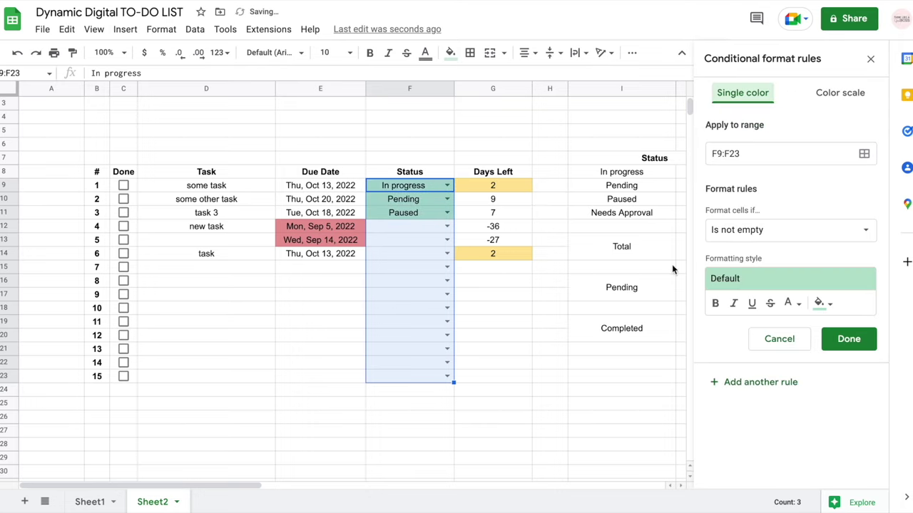
{"action": "left_click", "coordinate": [788, 235]}
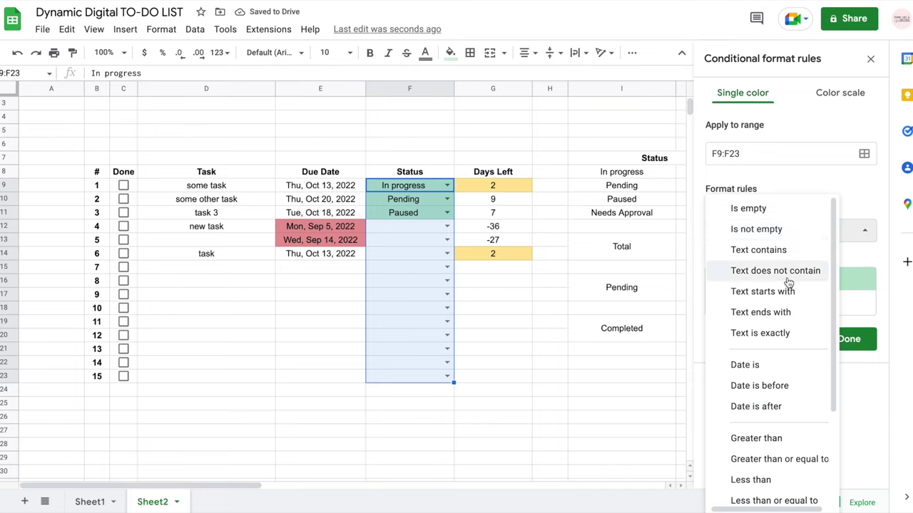
{"action": "left_click", "coordinate": [778, 336]}
{"action": "left_click", "coordinate": [752, 259]}
{"action": "type", "text": "In progress"}
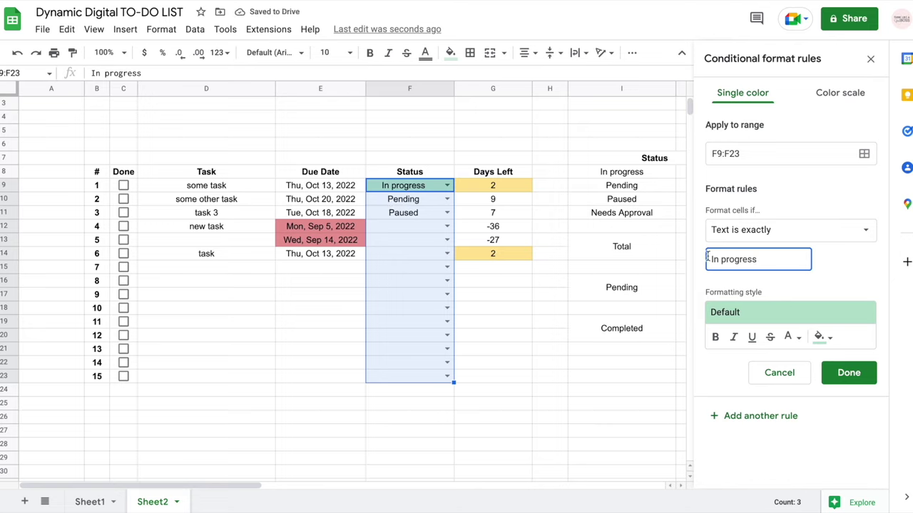
Give the "In progress" rule a light green fill and save it.
{"action": "left_click", "coordinate": [822, 336]}
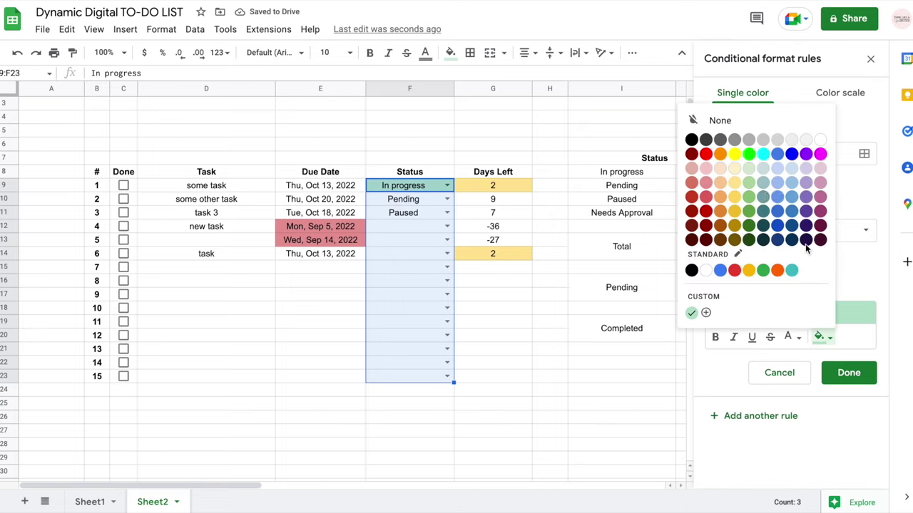
{"action": "left_click", "coordinate": [749, 183]}
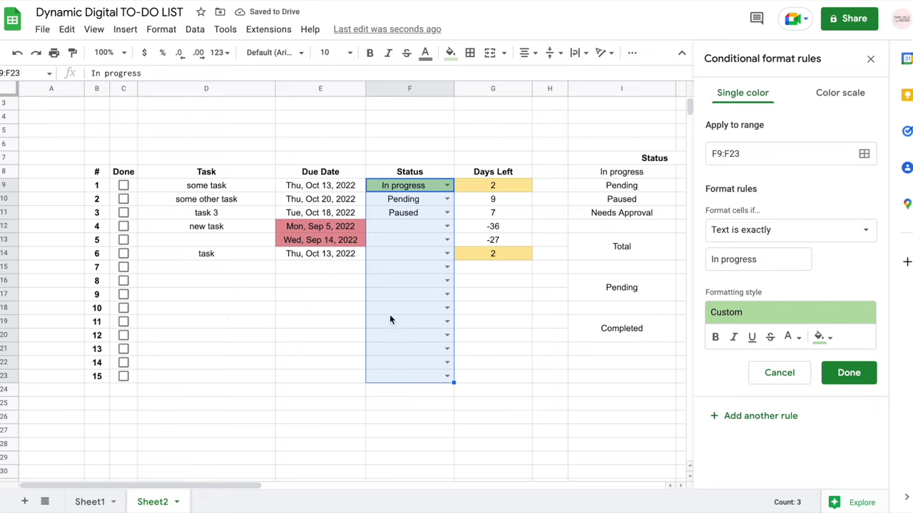
{"action": "left_click", "coordinate": [874, 379]}
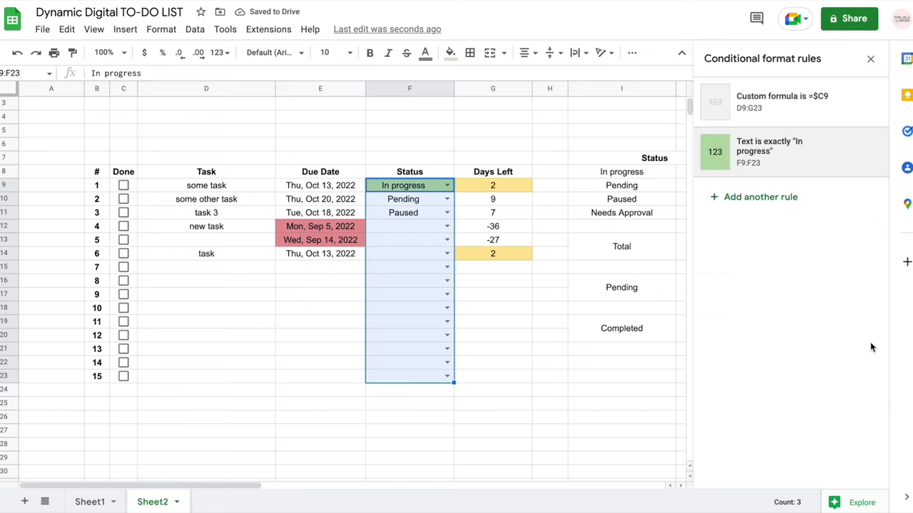
Close the conditional format rules and set the status of tasks 3 and 5 to In progress.
{"action": "left_click", "coordinate": [870, 59]}
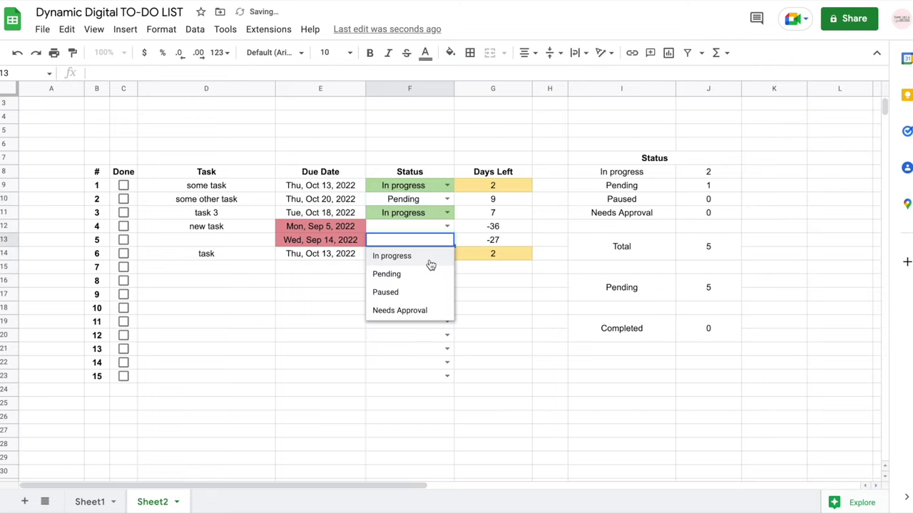
{"action": "left_click", "coordinate": [428, 257]}
{"action": "left_click", "coordinate": [497, 319]}
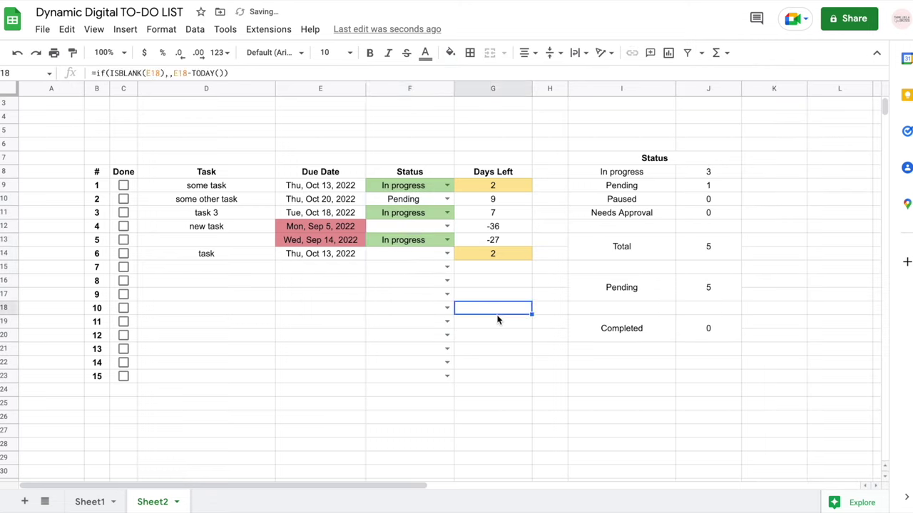
Toggle Done on and off for task 1, and mark tasks 2 and 3 as done.
{"action": "left_click", "coordinate": [124, 186]}
{"action": "left_click", "coordinate": [123, 186]}
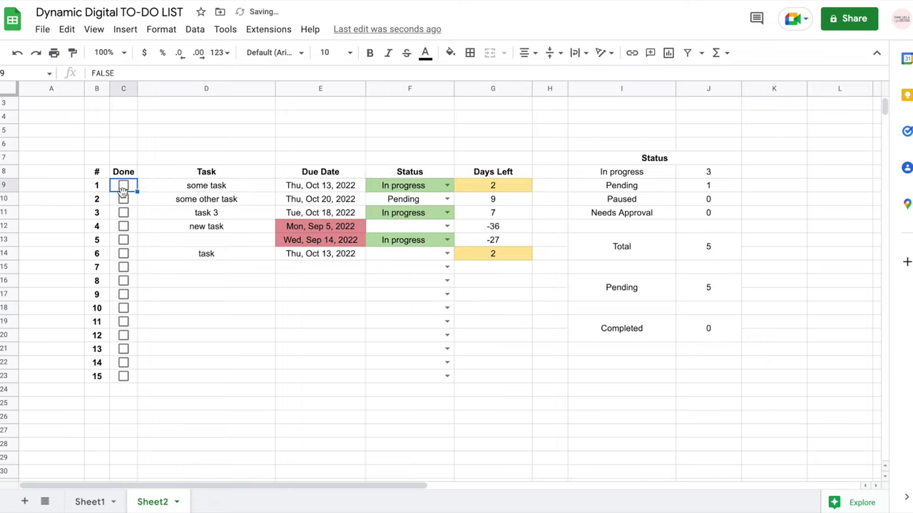
{"action": "left_click", "coordinate": [123, 200]}
{"action": "left_click", "coordinate": [123, 212]}
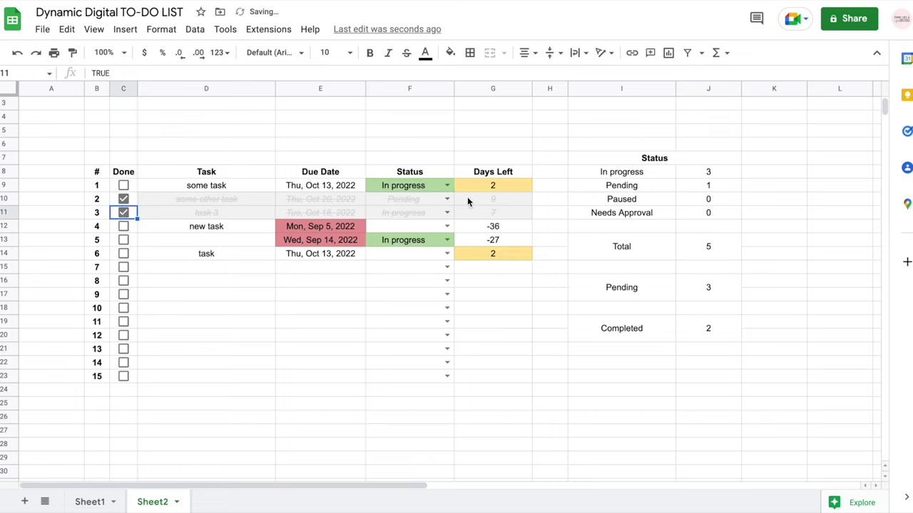
Move the =$C9 custom formula rule for D9:G23 below the three other rules, and test the order by marking task 4 as done.
{"action": "left_click_drag", "start_coordinate": [184, 187], "coordinate": [482, 381]}
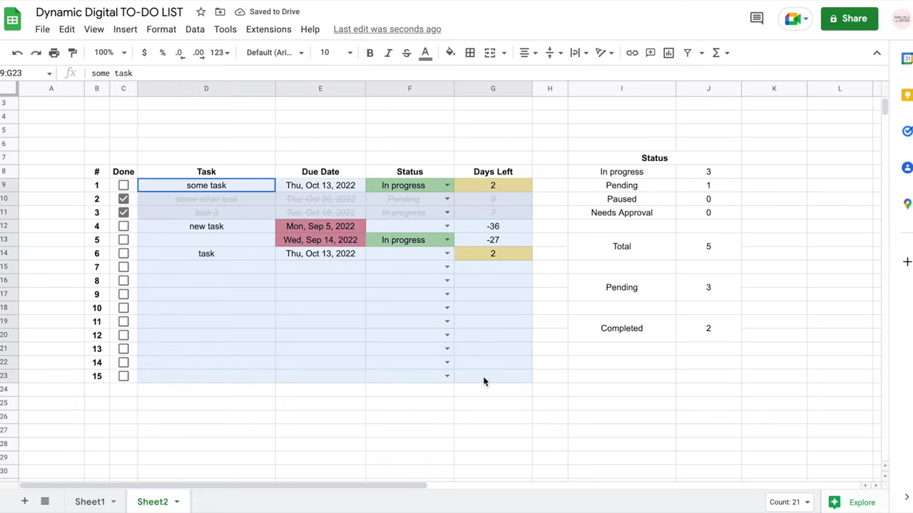
{"action": "left_click", "coordinate": [173, 32]}
{"action": "left_click", "coordinate": [210, 252]}
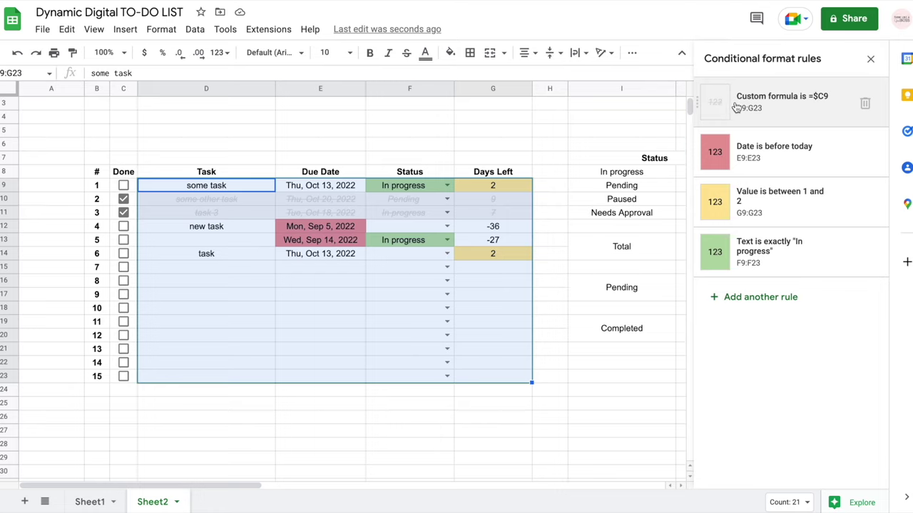
{"action": "left_click_drag", "start_coordinate": [708, 107], "coordinate": [699, 261]}
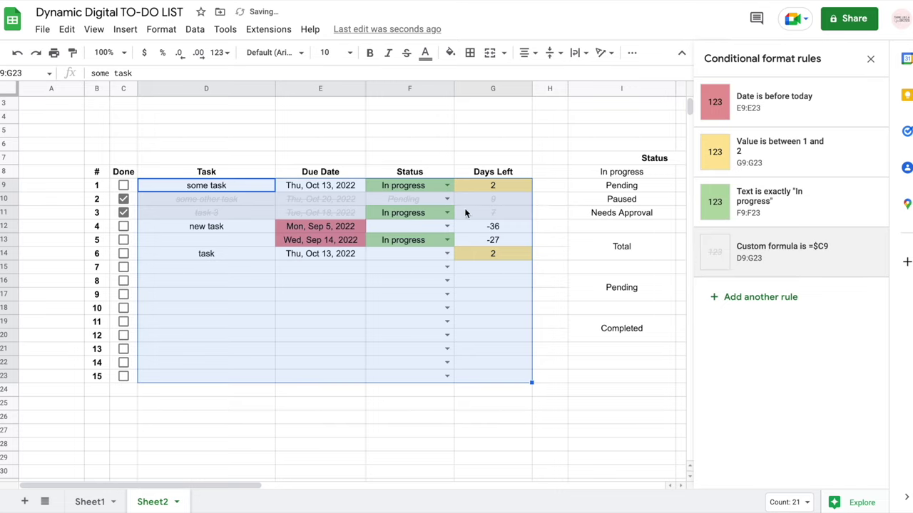
{"action": "left_click", "coordinate": [123, 226]}
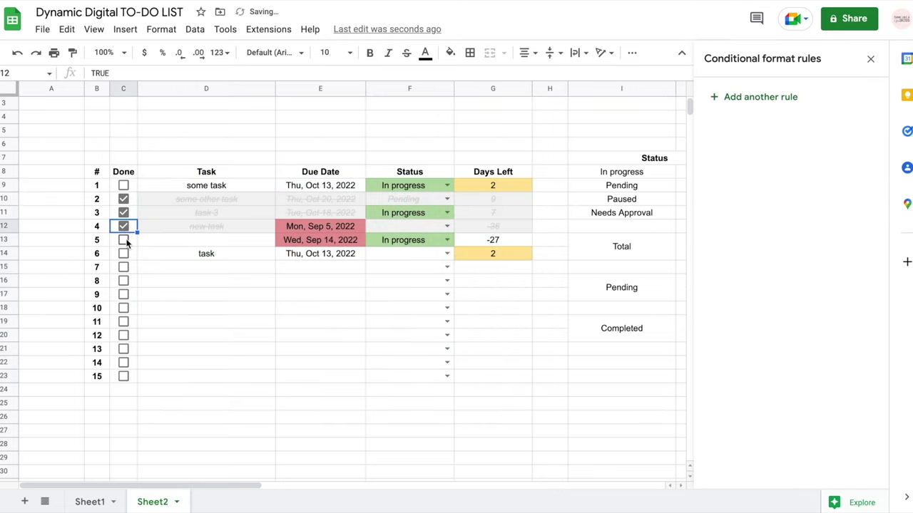
Mark tasks 5, 6 and 1 as done.
{"action": "left_click", "coordinate": [124, 240]}
{"action": "left_click", "coordinate": [123, 255]}
{"action": "left_click", "coordinate": [123, 186]}
Move the =$C9 custom formula rule for D9:G23 above the three other rules and close the conditional format rules.
{"action": "left_click_drag", "start_coordinate": [200, 185], "coordinate": [485, 376]}
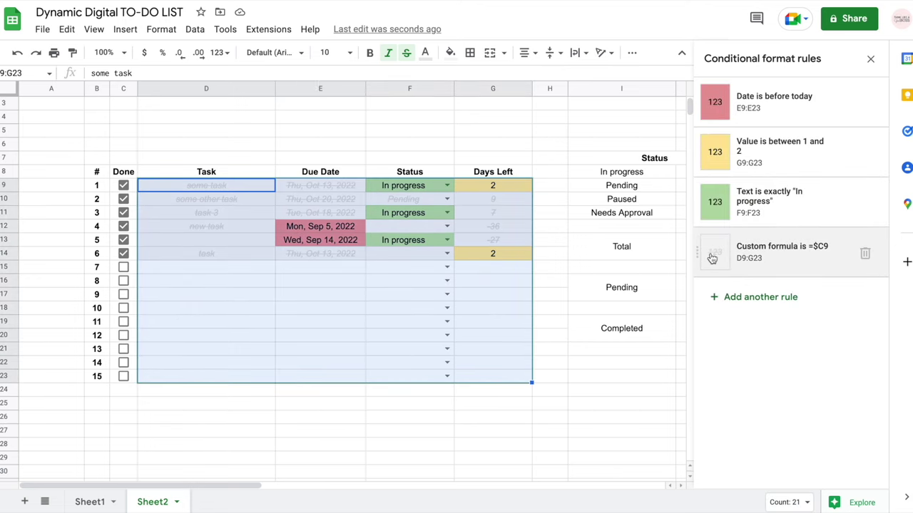
{"action": "left_click_drag", "start_coordinate": [699, 252], "coordinate": [697, 103]}
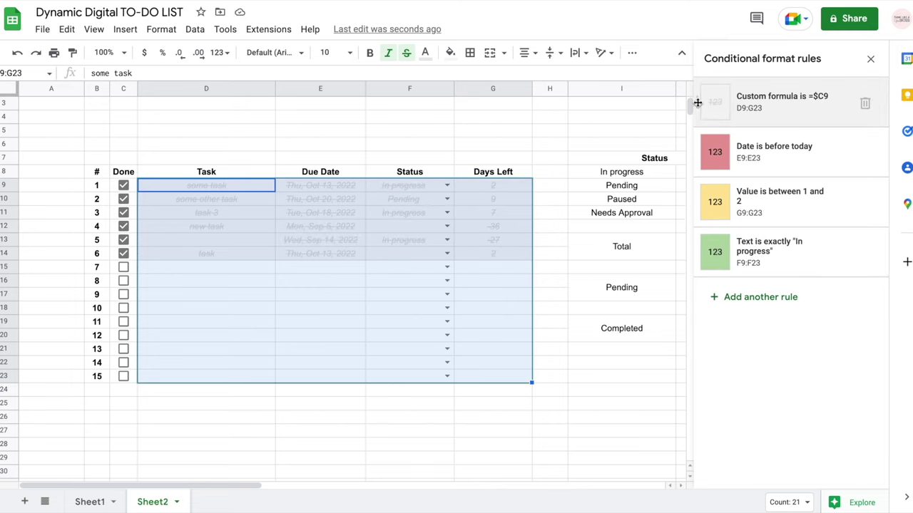
{"action": "mouse_move", "coordinate": [697, 103]}
{"action": "left_mouse_down"}
{"action": "mouse_move", "coordinate": [702, 255]}
{"action": "mouse_move", "coordinate": [700, 106]}
{"action": "left_mouse_up"}
{"action": "left_click", "coordinate": [870, 58]}
Merge cells B3:E4 above the task table and enter the title "My very own dynamic to-do list".
{"action": "left_click_drag", "start_coordinate": [97, 117], "coordinate": [319, 132]}
{"action": "left_click", "coordinate": [490, 52]}
{"action": "type", "text": "My very own dynamic to-do list"}
{"action": "key", "text": "Return"}
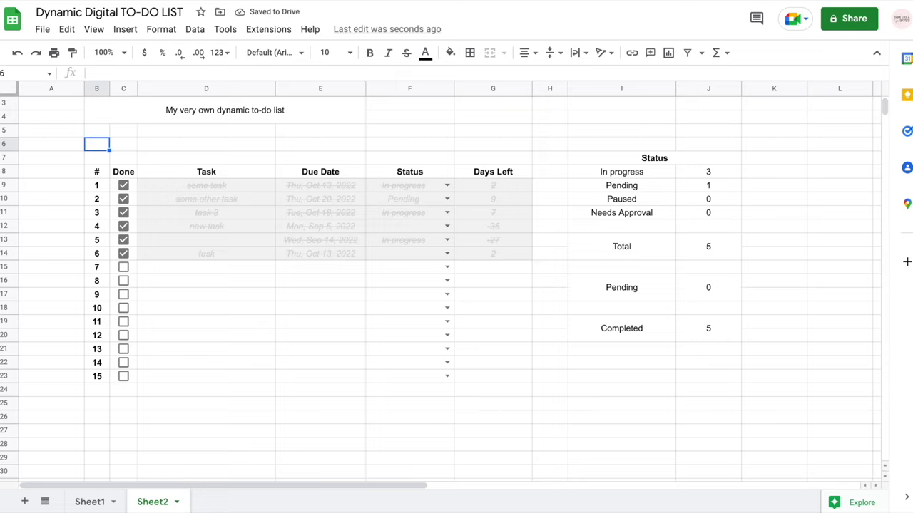
Merge cells B5:C6 and calculate the completion rate there with =J19/J13, formatted as a percentage.
{"action": "left_click_drag", "start_coordinate": [97, 131], "coordinate": [124, 144]}
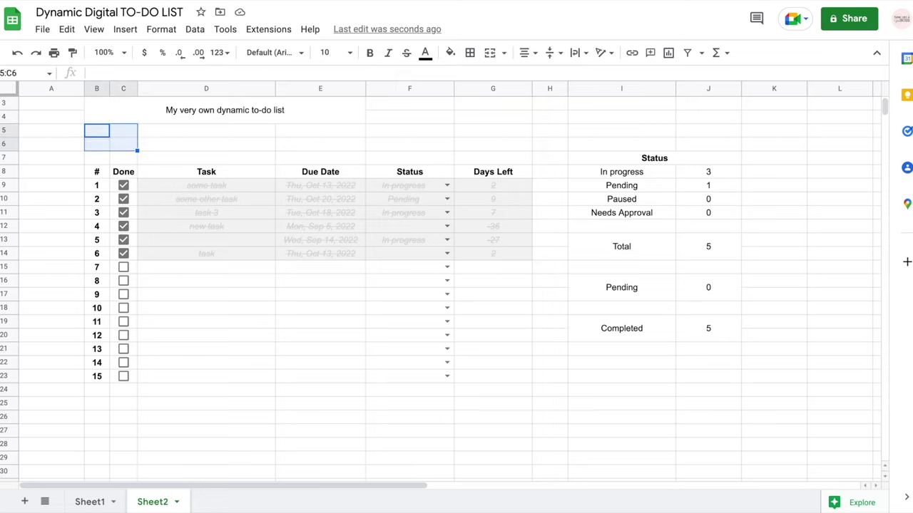
{"action": "left_click", "coordinate": [489, 53]}
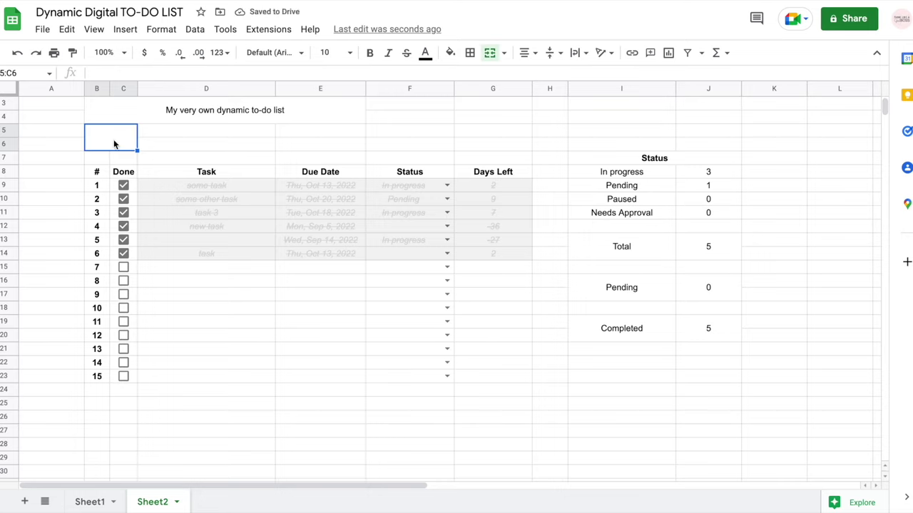
{"action": "type", "text": "="}
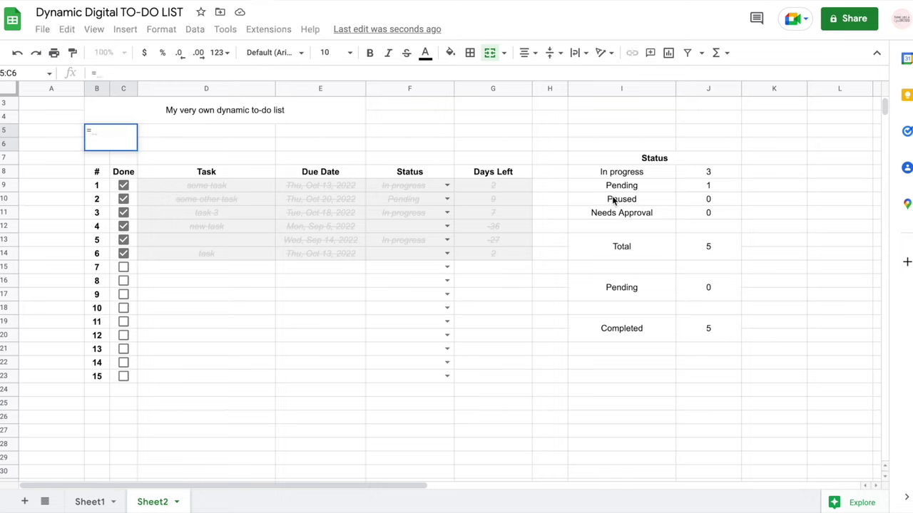
{"action": "left_click", "coordinate": [696, 330]}
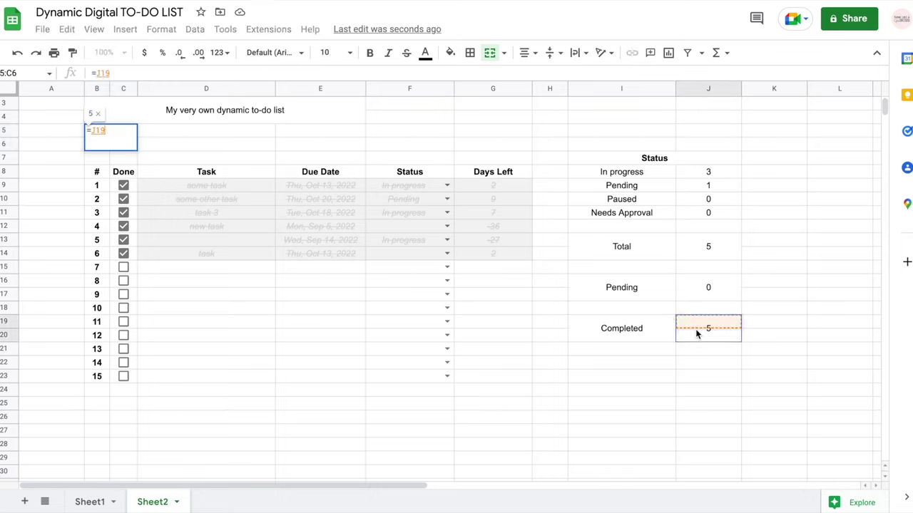
{"action": "type", "text": "/"}
{"action": "left_click", "coordinate": [698, 256]}
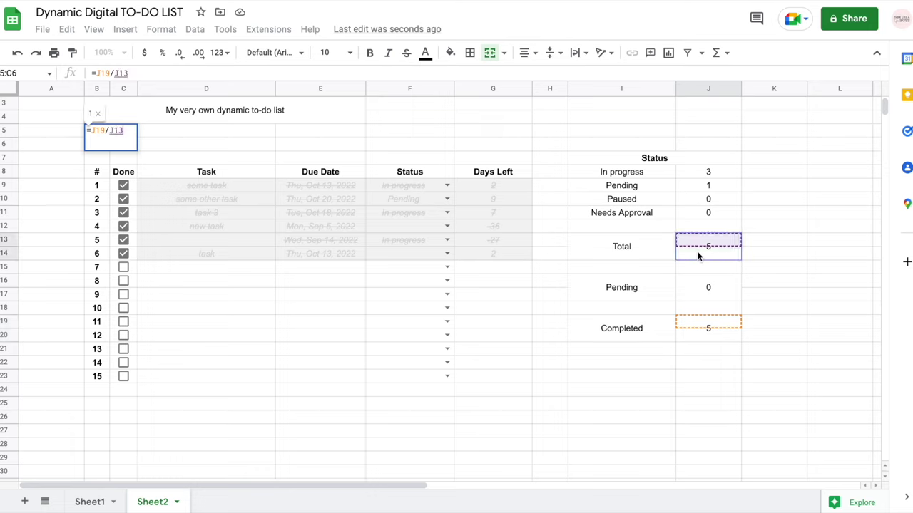
{"action": "key", "text": "Return"}
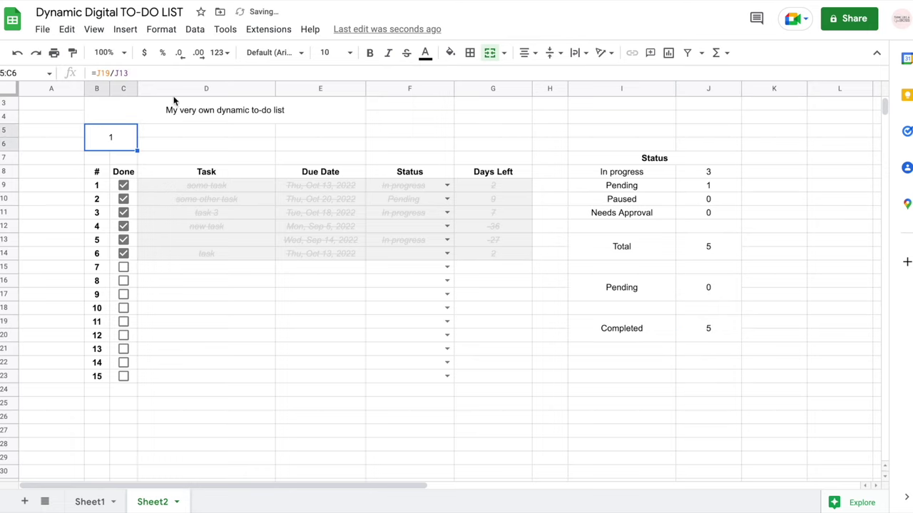
{"action": "left_click", "coordinate": [163, 59]}
{"action": "left_click", "coordinate": [235, 299]}
Clear the task data in D9:G14 and check how the completion percentage in B5 reacts to an empty list.
{"action": "left_click_drag", "start_coordinate": [205, 187], "coordinate": [487, 260]}
{"action": "key", "text": "Delete"}
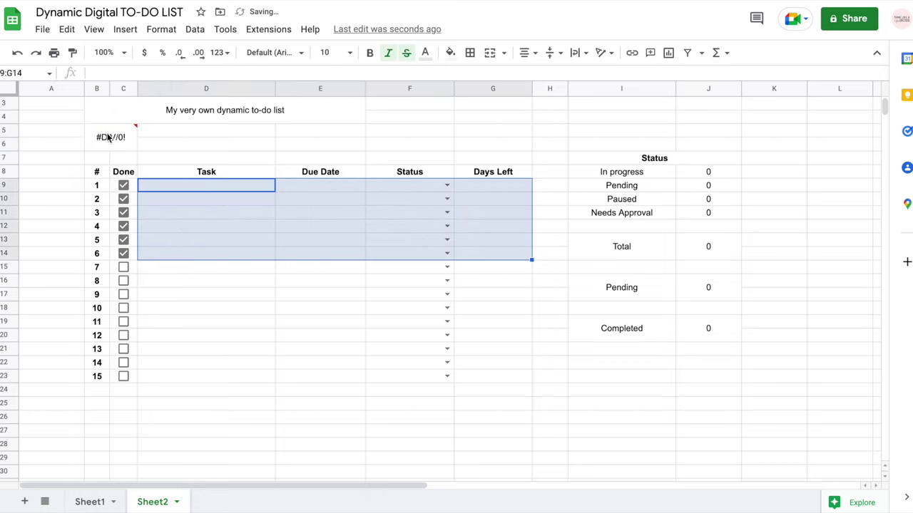
{"action": "mouse_move", "coordinate": [106, 145]}
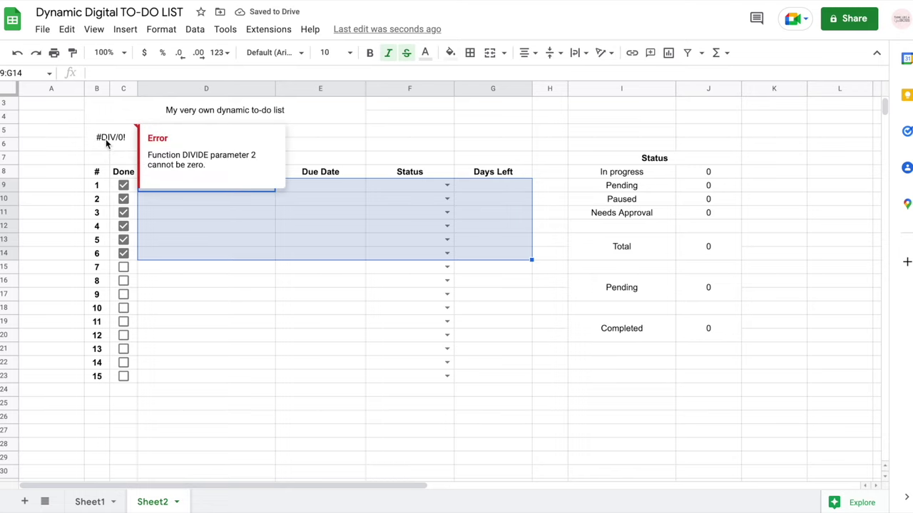
{"action": "left_click", "coordinate": [107, 146]}
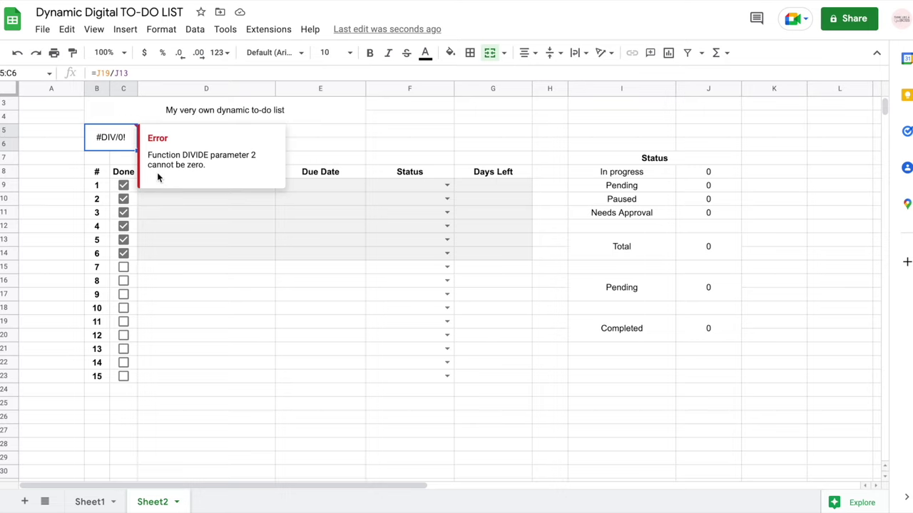
Wrap the completion formula in B5 with IFERROR so it reads =IFERROR(J19/J13).
{"action": "double_click", "coordinate": [116, 147]}
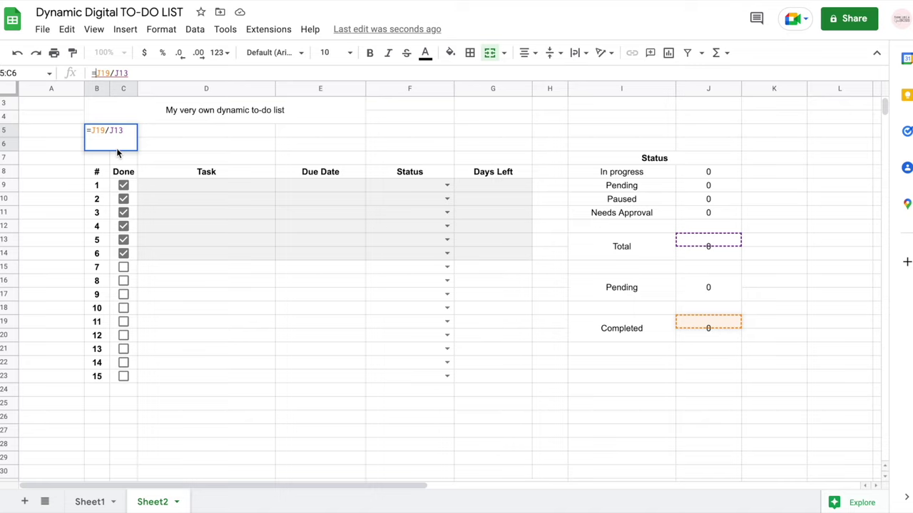
{"action": "left_click", "coordinate": [90, 130]}
{"action": "type", "text": "("}
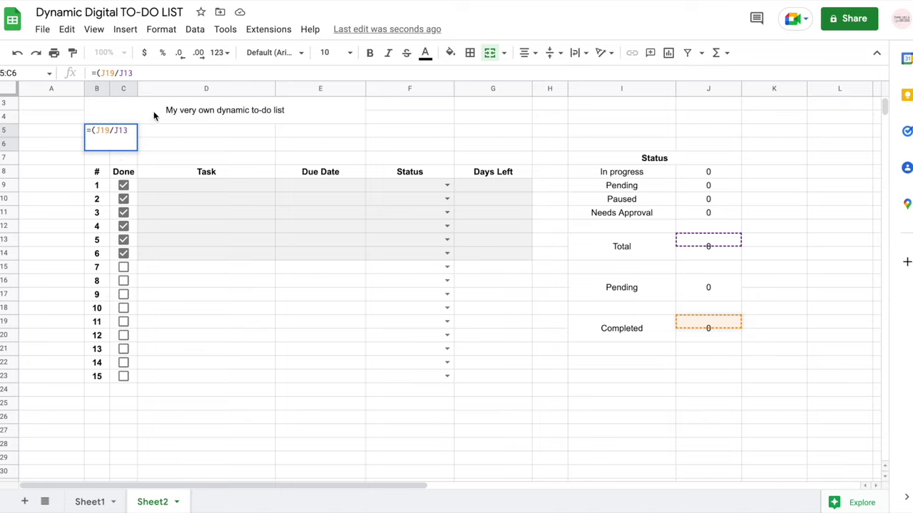
{"action": "left_click", "coordinate": [147, 73]}
{"action": "type", "text": ")"}
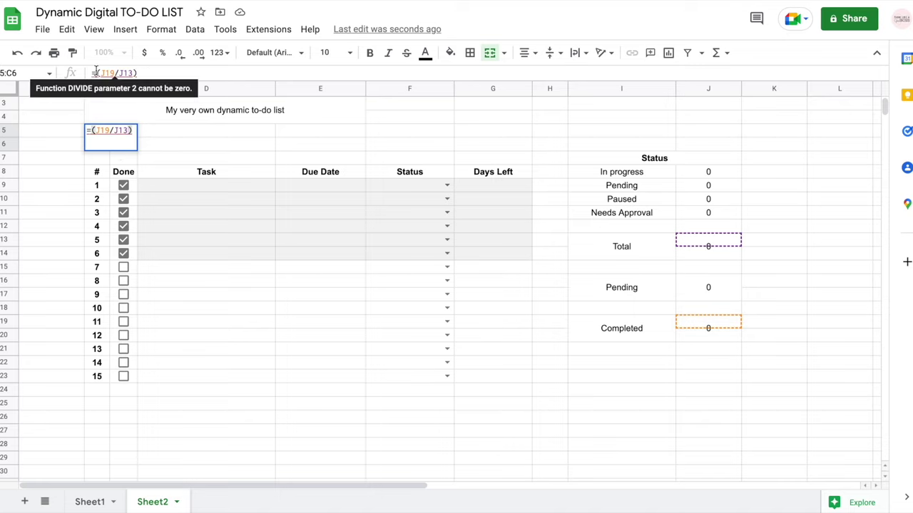
{"action": "left_click", "coordinate": [96, 73]}
{"action": "type", "text": "IFERROR"}
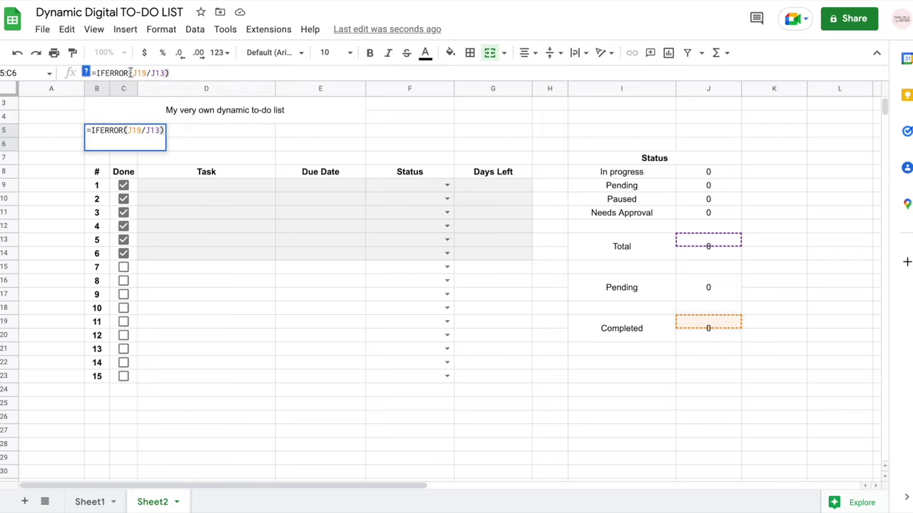
Add an empty fallback value to the formula in B5, giving =IFERROR(J19/J13,), and commit it.
{"action": "left_click_drag", "start_coordinate": [133, 73], "coordinate": [166, 73]}
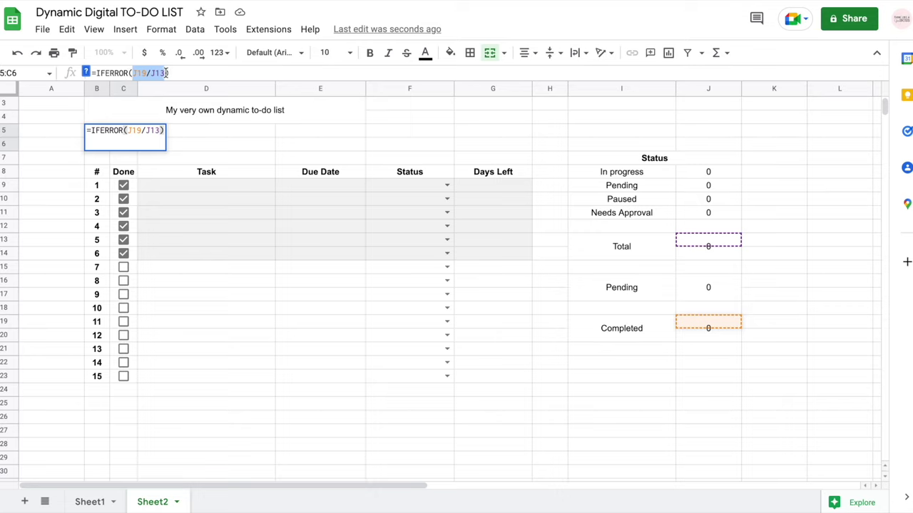
{"action": "left_click", "coordinate": [166, 73]}
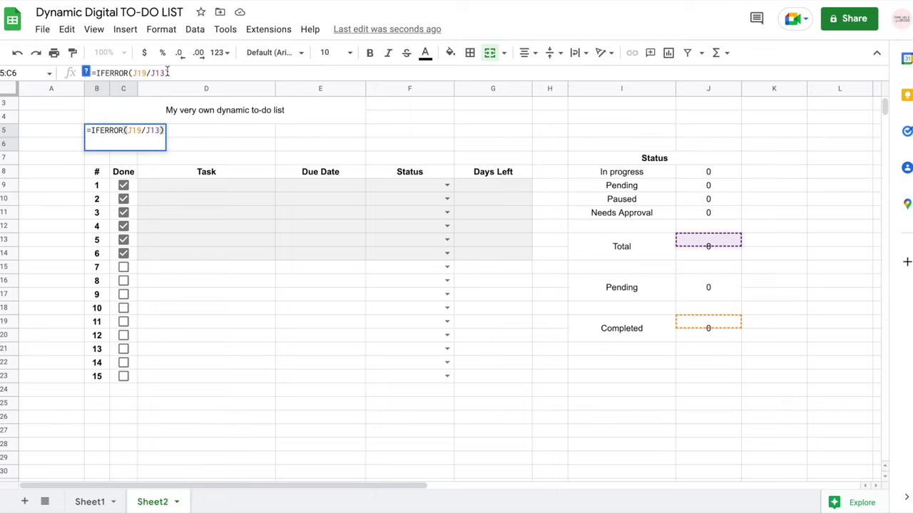
{"action": "type", "text": ","}
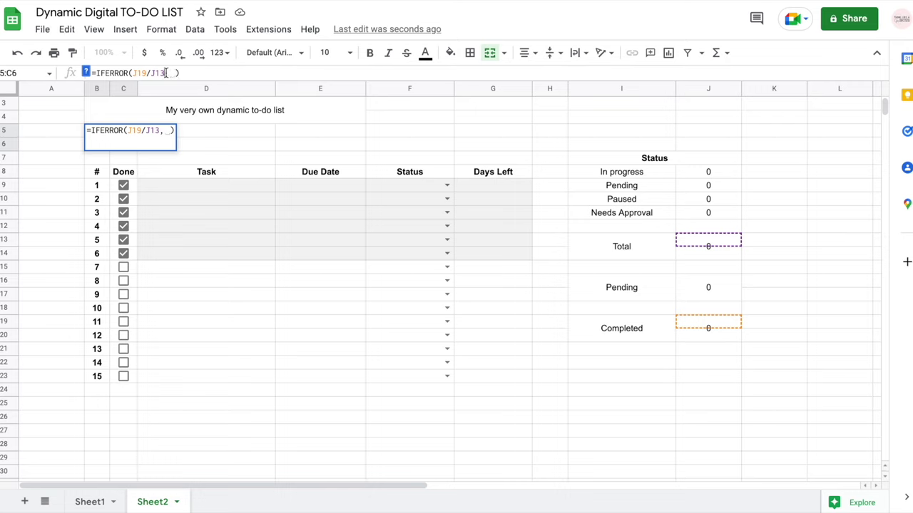
{"action": "left_click_drag", "start_coordinate": [166, 73], "coordinate": [132, 73]}
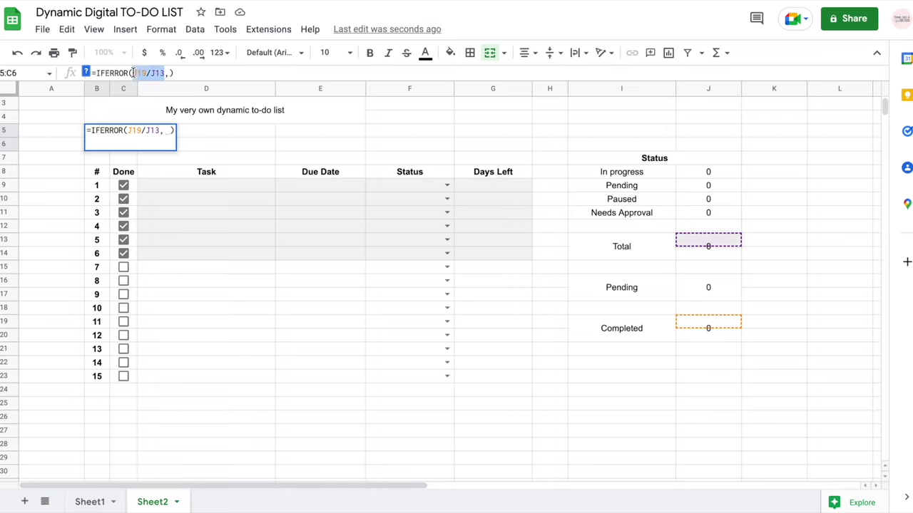
{"action": "left_click", "coordinate": [165, 73]}
{"action": "left_click_drag", "start_coordinate": [165, 72], "coordinate": [131, 73]}
{"action": "left_click", "coordinate": [168, 73]}
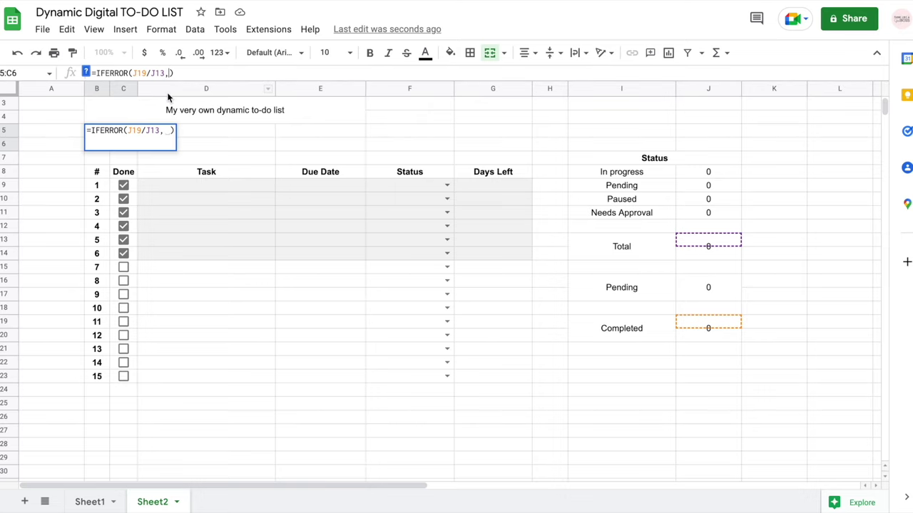
{"action": "key", "text": "Return"}
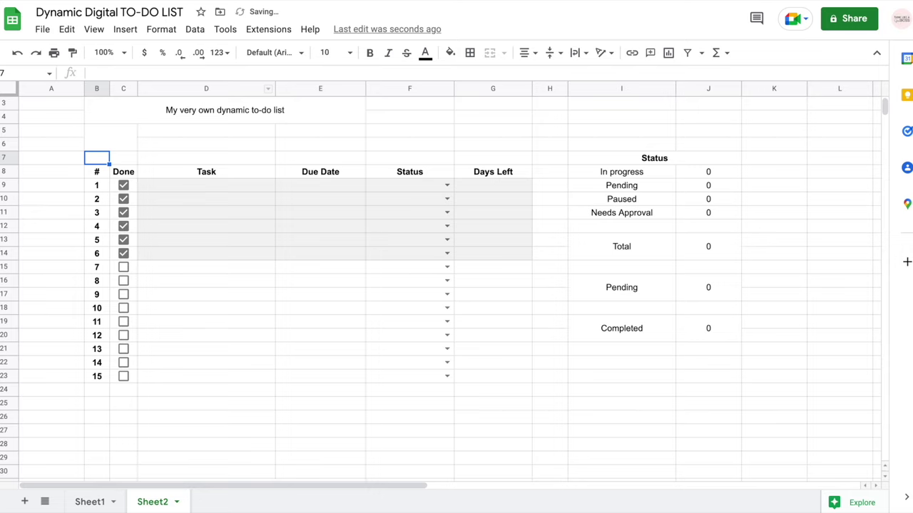
Undo the IFERROR edit and the clearing of D9:G14, keeping the completion rate formatted as a percentage.
{"action": "key", "text": "ctrl+z"}
{"action": "key", "text": "ctrl+z"}
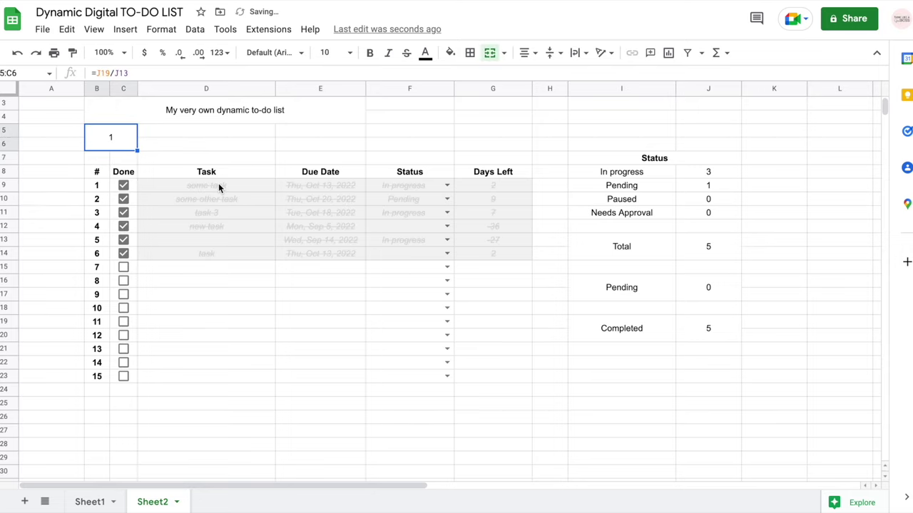
{"action": "key", "text": "ctrl+z"}
Merge cells D5:G6 beside the completion percentage.
{"action": "left_click", "coordinate": [154, 129]}
{"action": "left_click_drag", "start_coordinate": [358, 134], "coordinate": [477, 144]}
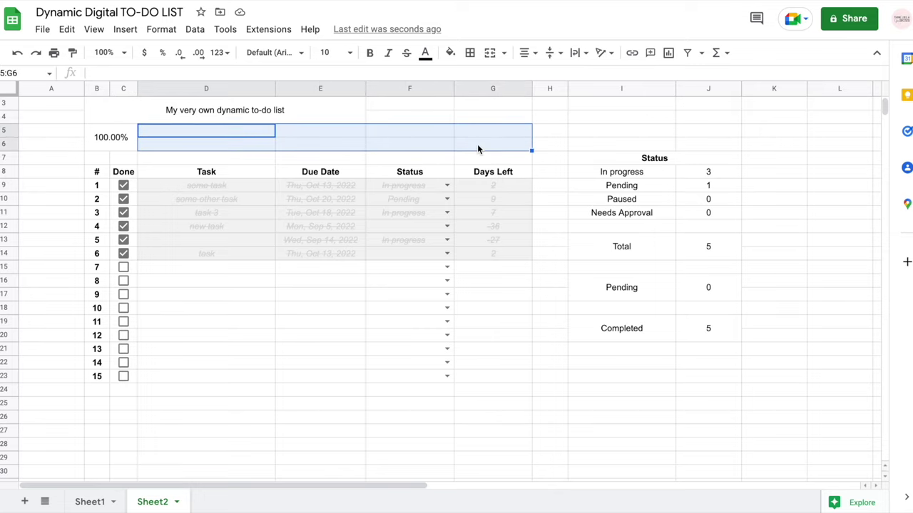
{"action": "left_click", "coordinate": [489, 52]}
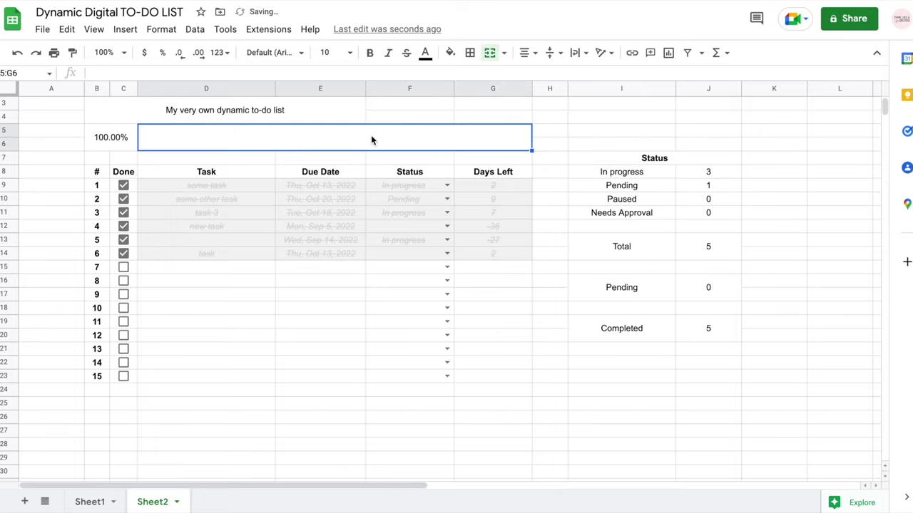
Start a SPARKLINE formula in the merged D5:G6 cell using B5 as data and "charttype","bar" as its first option.
{"action": "type", "text": "=spar"}
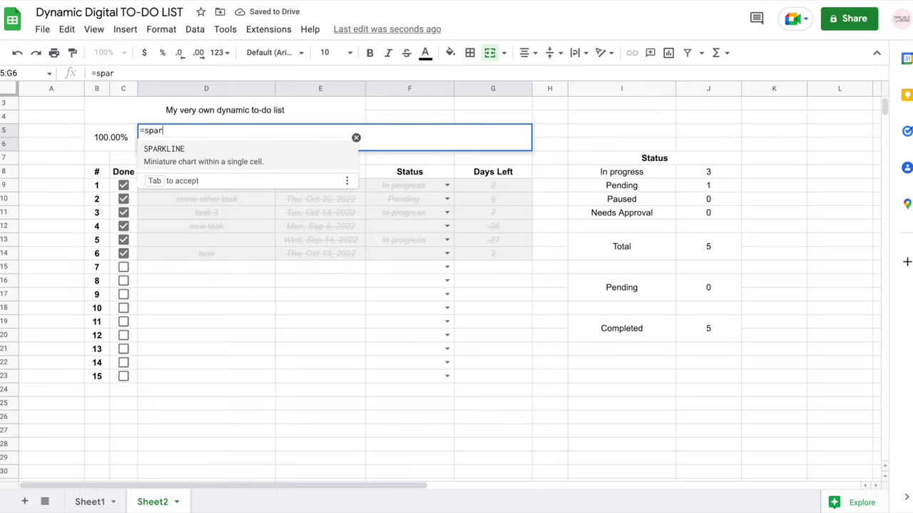
{"action": "key", "text": "Tab"}
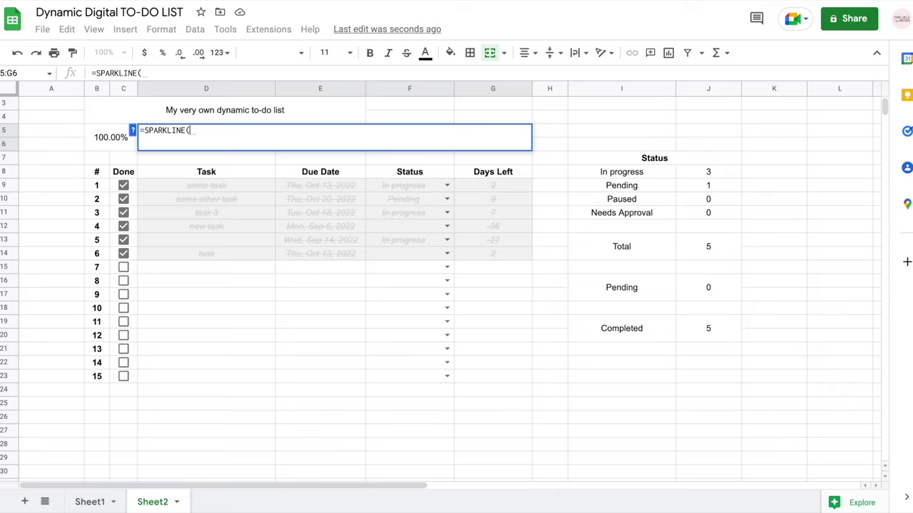
{"action": "left_click", "coordinate": [103, 136]}
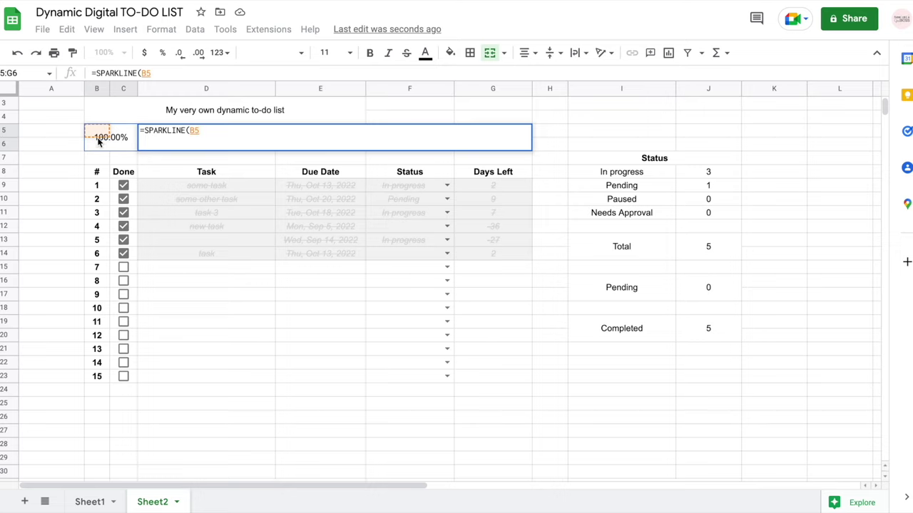
{"action": "type", "text": ",{"}
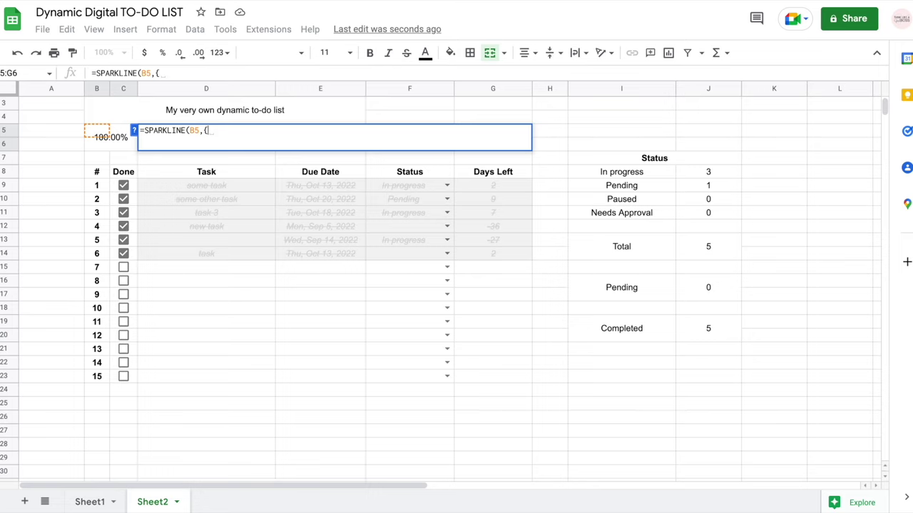
{"action": "type", "text": "\""}
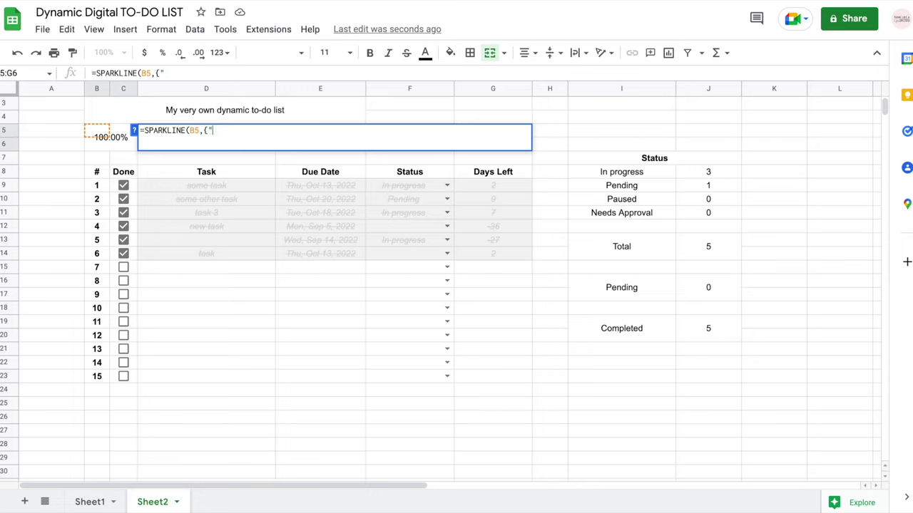
{"action": "type", "text": "charttype\",\"bar\""}
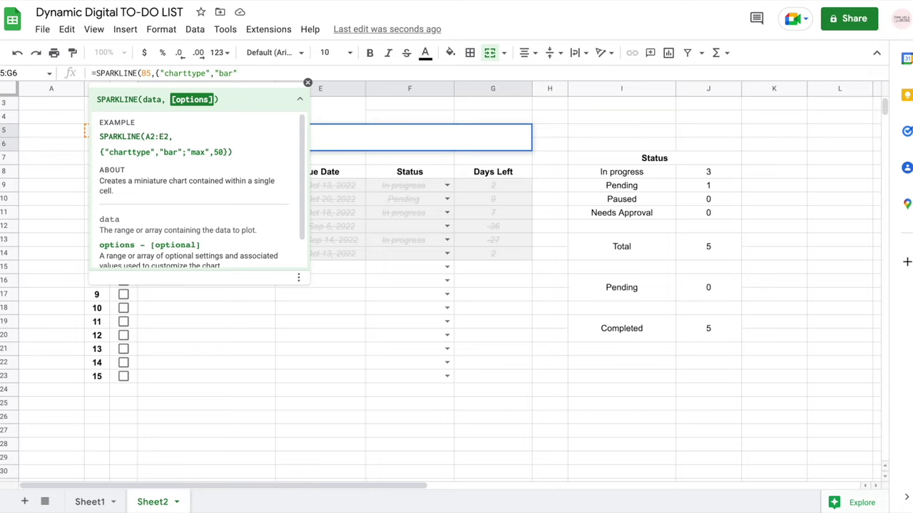
Add the options "max",100% and "color1","green" to the SPARKLINE formula, close it, and commit it.
{"action": "type", "text": ";"}
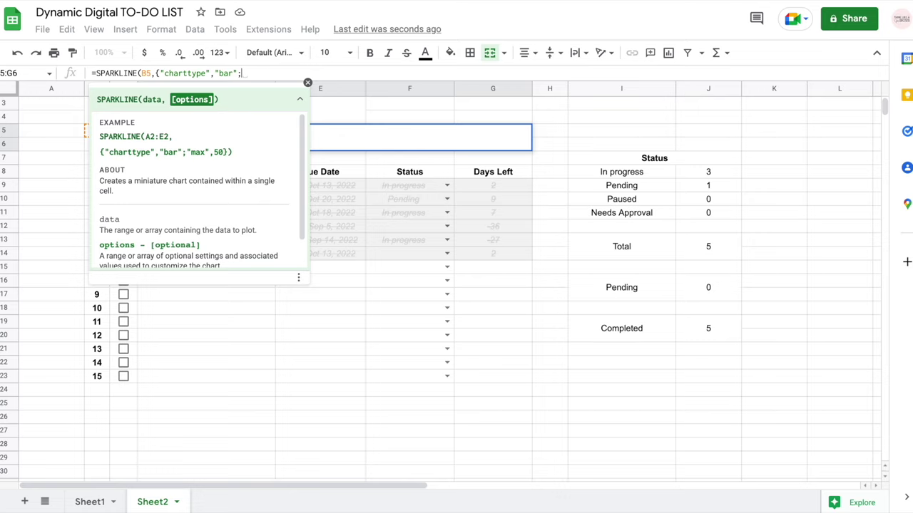
{"action": "type", "text": "\"ma"}
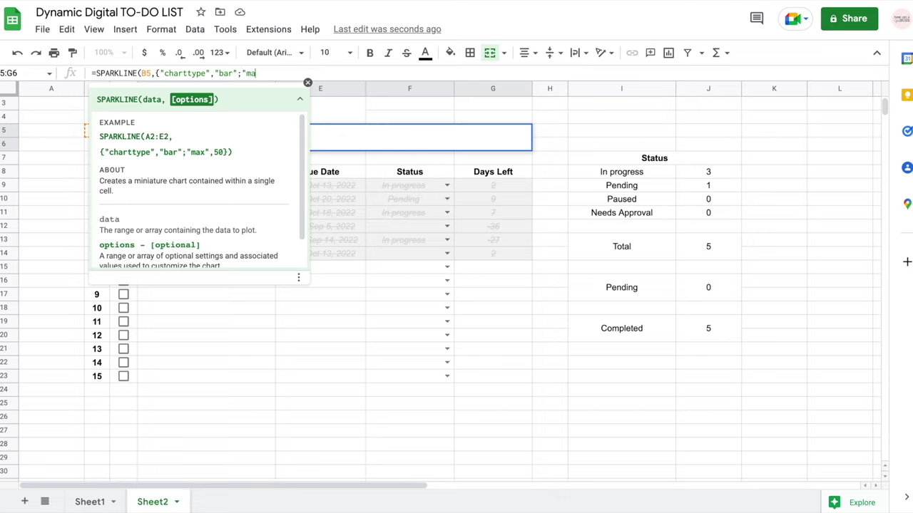
{"action": "type", "text": ";\"max\",100%"}
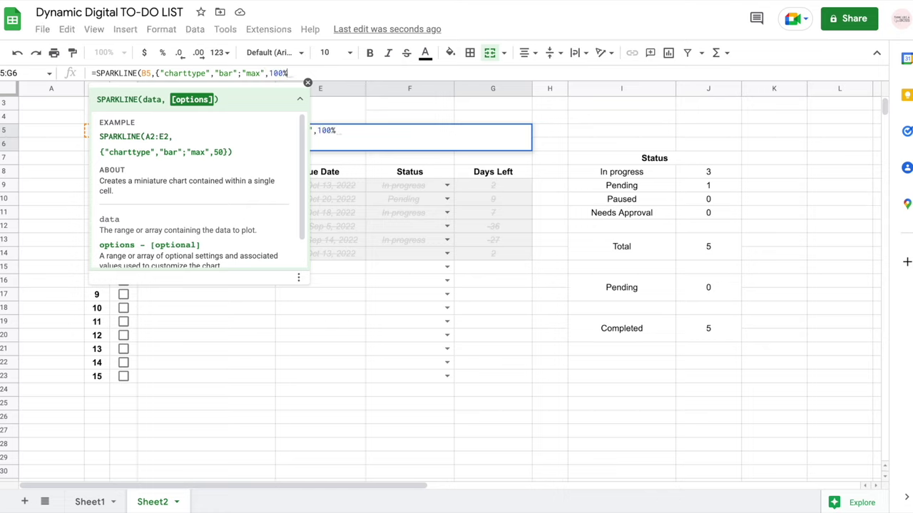
{"action": "type", "text": ";\"color1"}
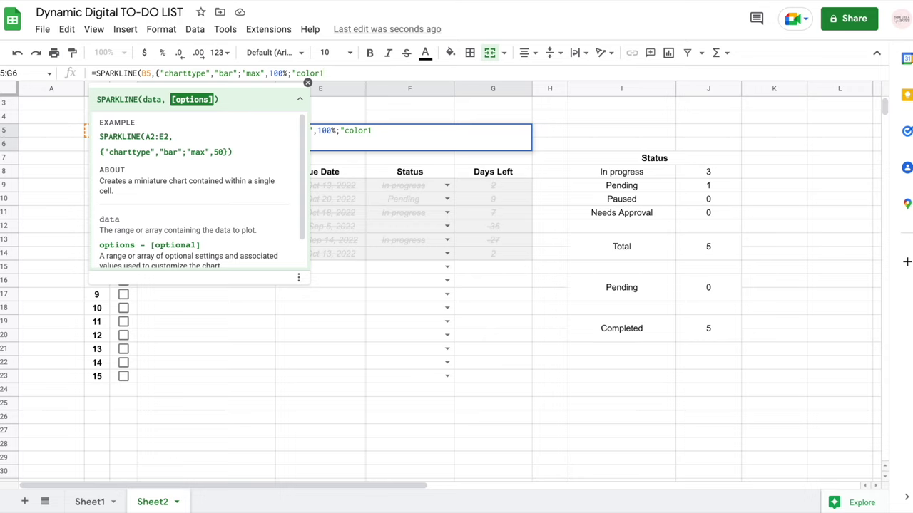
{"action": "type", "text": "\","}
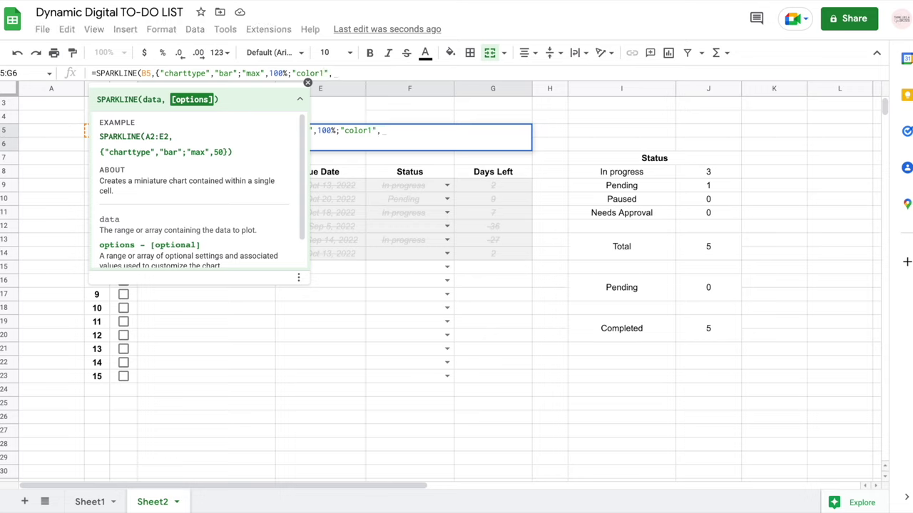
{"action": "type", "text": "\""}
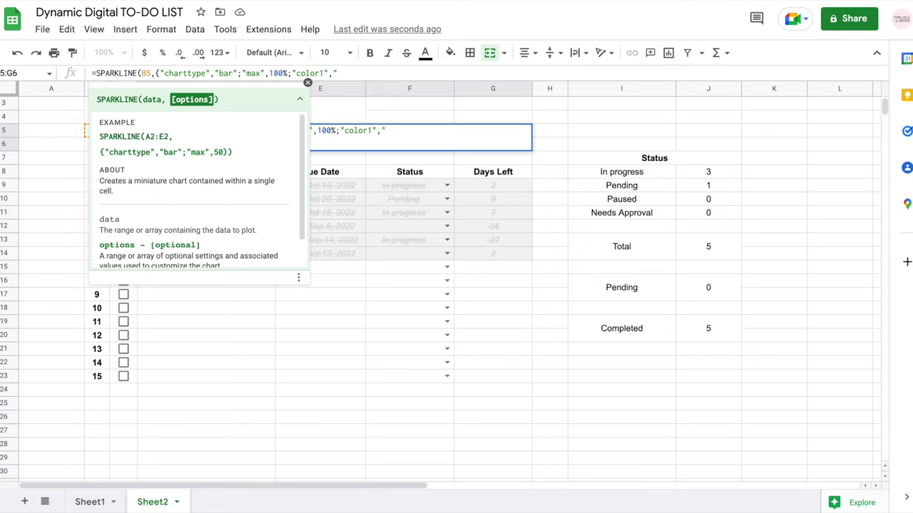
{"action": "type", "text": "green"}
{"action": "type", "text": "}"}
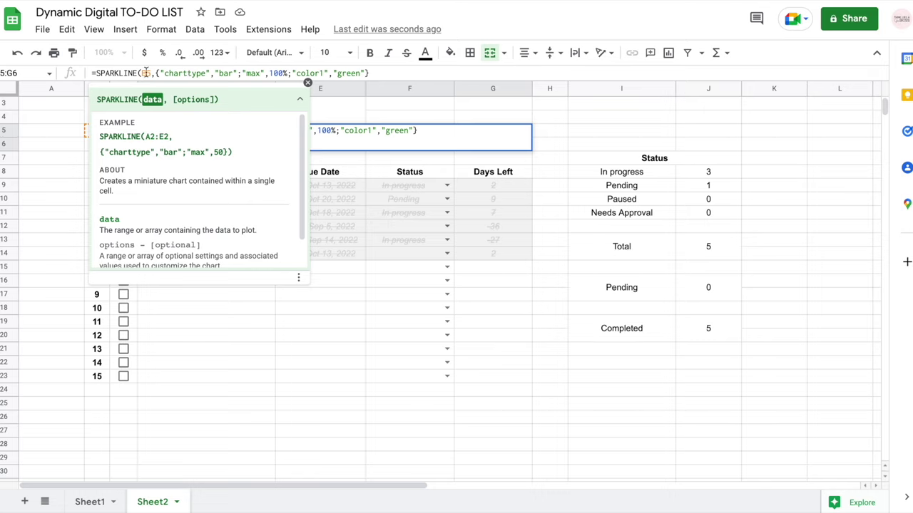
{"action": "type", "text": ")"}
{"action": "key", "text": "Return"}
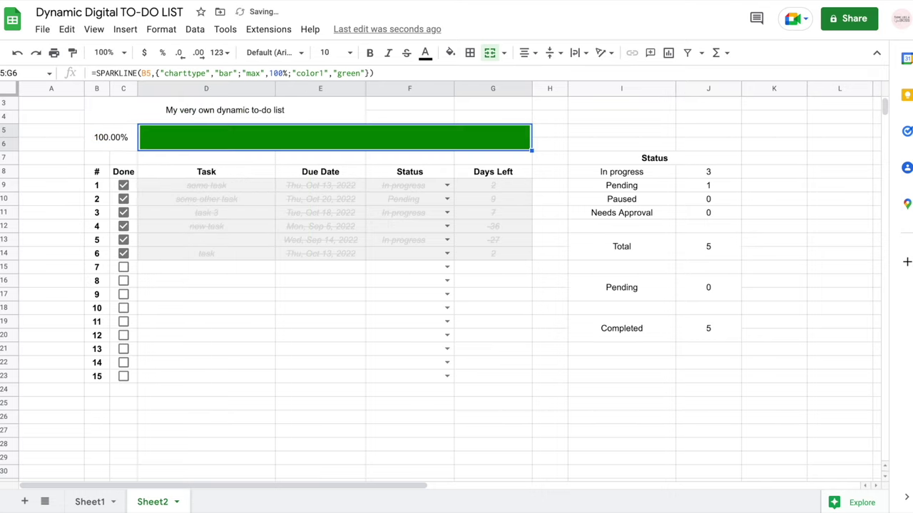
Test the progress bar by clearing the Done checkboxes of tasks 1 to 6 and rechecking only tasks 1 and 2.
{"action": "left_click", "coordinate": [124, 254]}
{"action": "left_click", "coordinate": [123, 240]}
{"action": "left_click", "coordinate": [123, 226]}
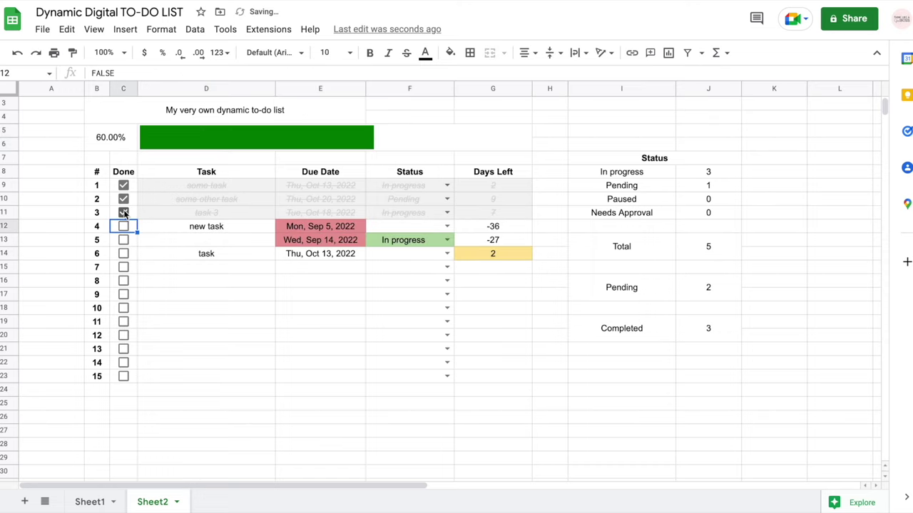
{"action": "left_click", "coordinate": [123, 213]}
{"action": "left_click", "coordinate": [124, 199]}
{"action": "left_click", "coordinate": [123, 185]}
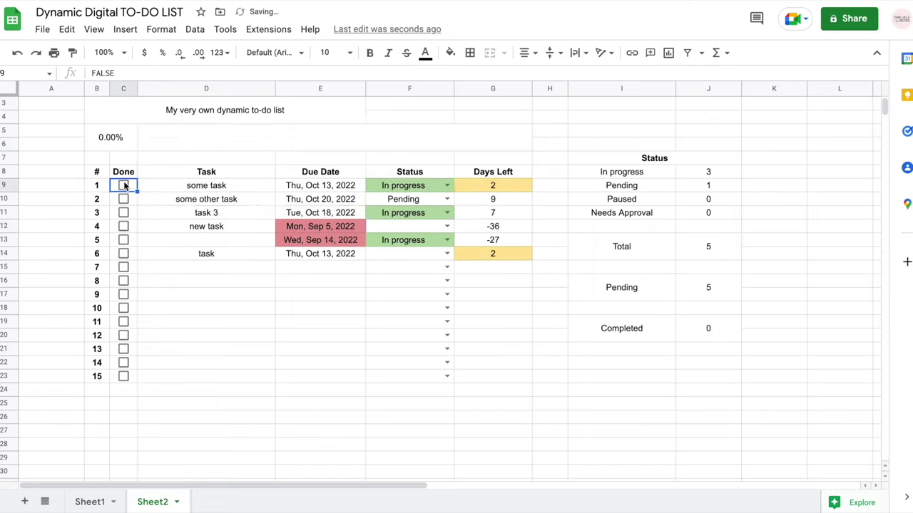
{"action": "left_click", "coordinate": [123, 186]}
{"action": "left_click", "coordinate": [123, 199]}
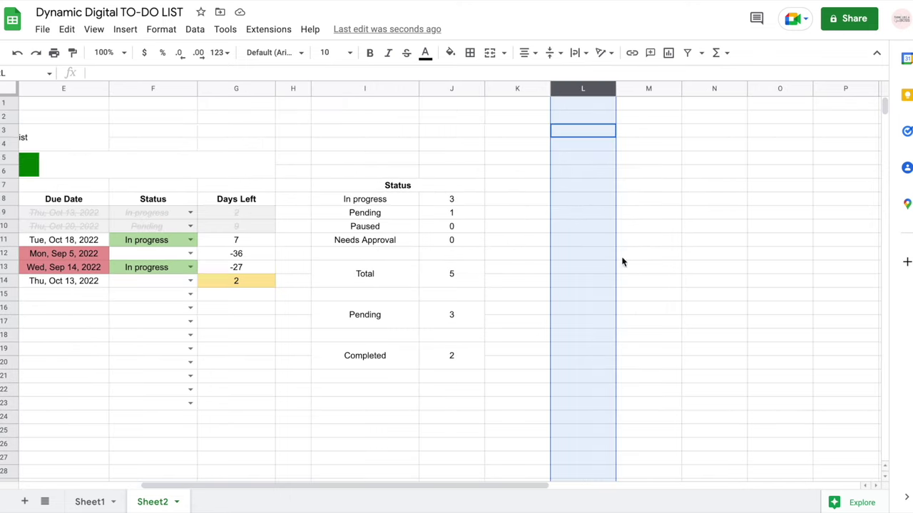
Examine the unused columns and rows around the to-do list and the status summary.
{"action": "scroll", "coordinate": [621, 261], "scroll_direction": "left", "scroll_amount": 4}
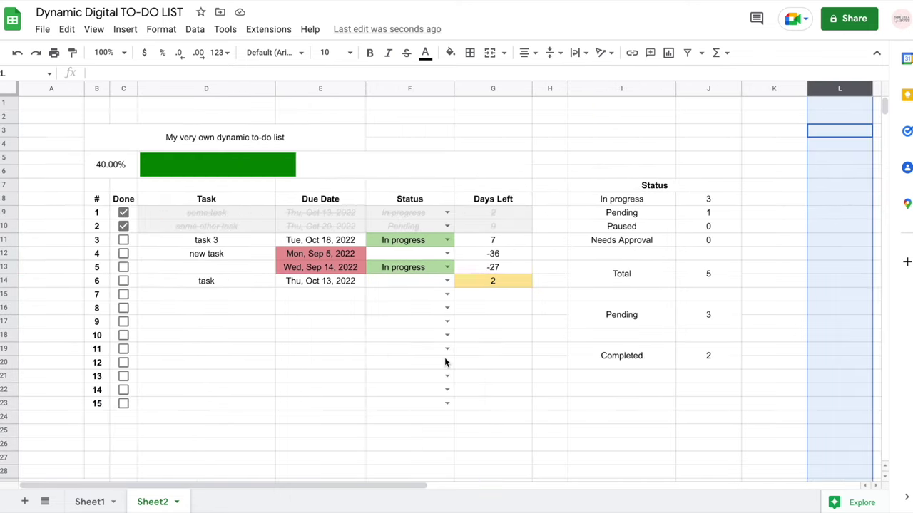
{"action": "scroll", "coordinate": [444, 360], "scroll_direction": "down", "scroll_amount": 5}
{"action": "scroll", "coordinate": [444, 360], "scroll_direction": "up", "scroll_amount": 7}
{"action": "scroll", "coordinate": [444, 360], "scroll_direction": "right", "scroll_amount": 4}
{"action": "scroll", "coordinate": [444, 360], "scroll_direction": "left", "scroll_amount": 4}
{"action": "scroll", "coordinate": [444, 362], "scroll_direction": "down", "scroll_amount": 3}
{"action": "scroll", "coordinate": [444, 362], "scroll_direction": "up", "scroll_amount": 3}
{"action": "scroll", "coordinate": [444, 362], "scroll_direction": "right", "scroll_amount": 8}
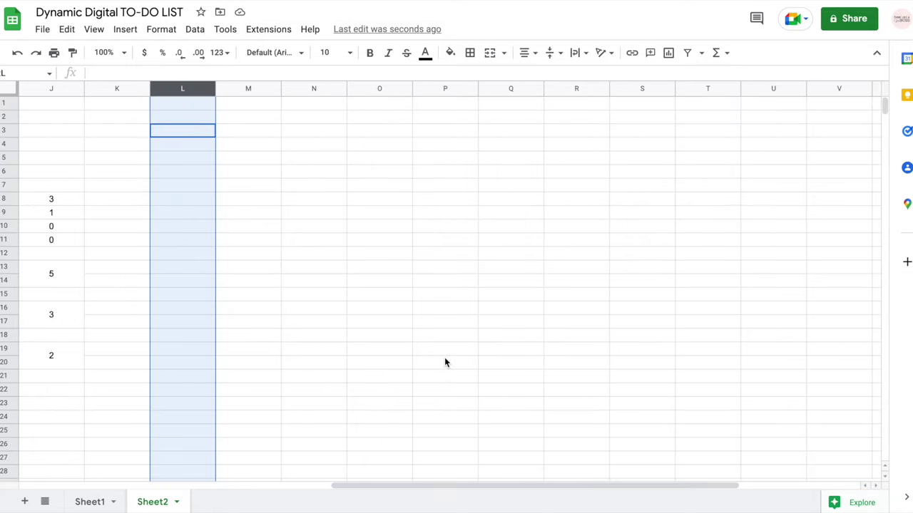
Delete the unused columns L through Z.
{"action": "scroll", "coordinate": [444, 362], "scroll_direction": "left", "scroll_amount": 2}
{"action": "left_click", "coordinate": [328, 148]}
{"action": "left_click", "coordinate": [278, 85]}
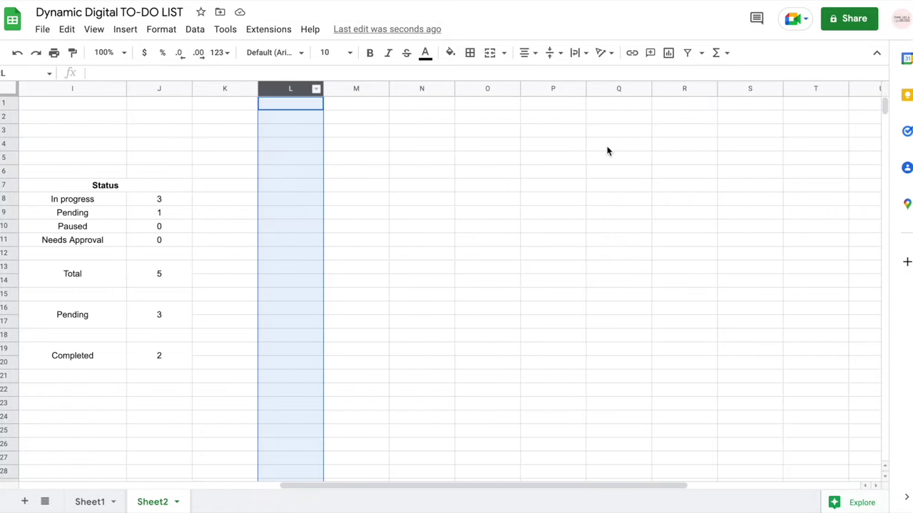
{"action": "scroll", "coordinate": [607, 150], "scroll_direction": "right", "scroll_amount": 6}
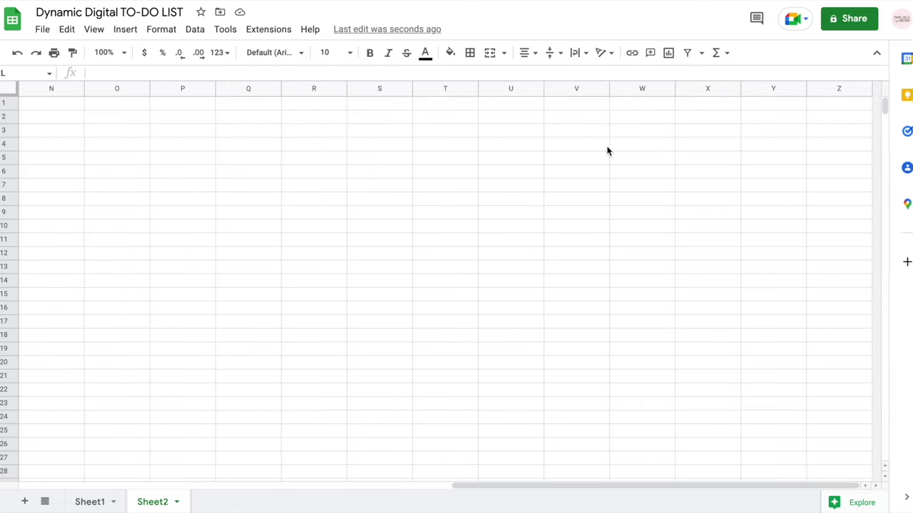
{"action": "left_click", "coordinate": [838, 91], "text": "shift"}
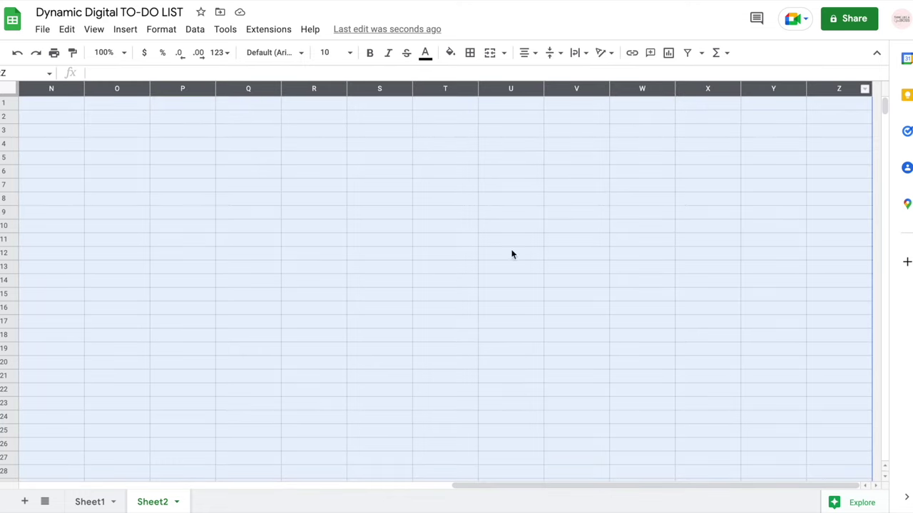
{"action": "scroll", "coordinate": [452, 238], "scroll_direction": "left", "scroll_amount": 8}
{"action": "scroll", "coordinate": [452, 238], "scroll_direction": "right", "scroll_amount": 4}
{"action": "scroll", "coordinate": [479, 152], "scroll_direction": "right", "scroll_amount": 3}
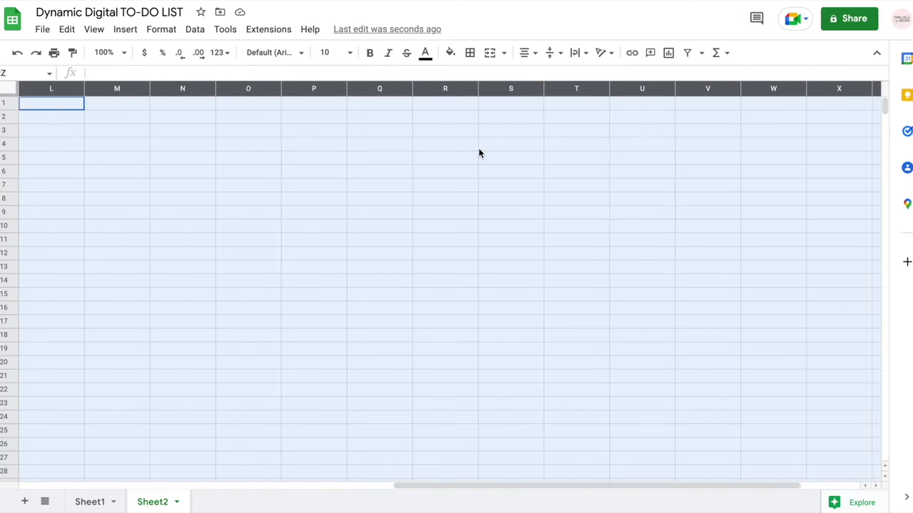
{"action": "scroll", "coordinate": [478, 151], "scroll_direction": "right", "scroll_amount": 2}
{"action": "scroll", "coordinate": [479, 151], "scroll_direction": "left", "scroll_amount": 6}
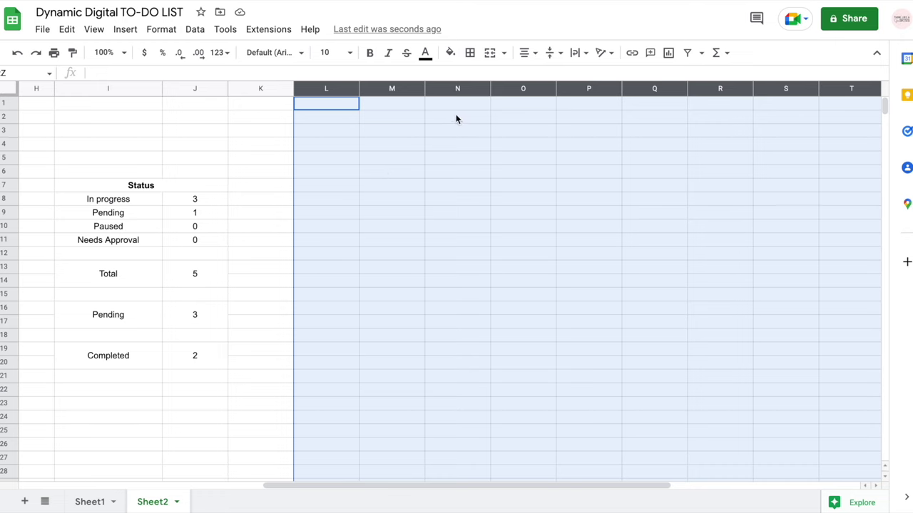
{"action": "right_click", "coordinate": [452, 88]}
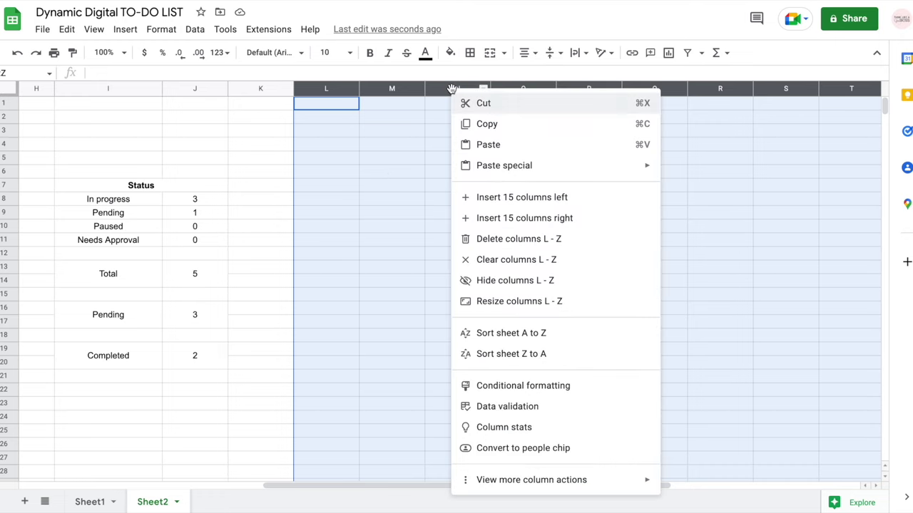
{"action": "left_click", "coordinate": [519, 238]}
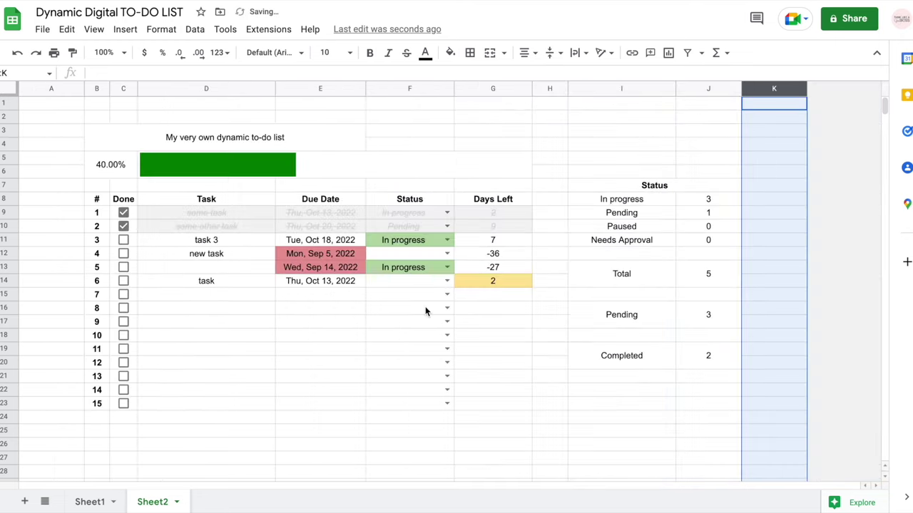
Delete the unused rows 27 through 1000 below the to-do list.
{"action": "scroll", "coordinate": [425, 311], "scroll_direction": "down", "scroll_amount": 3}
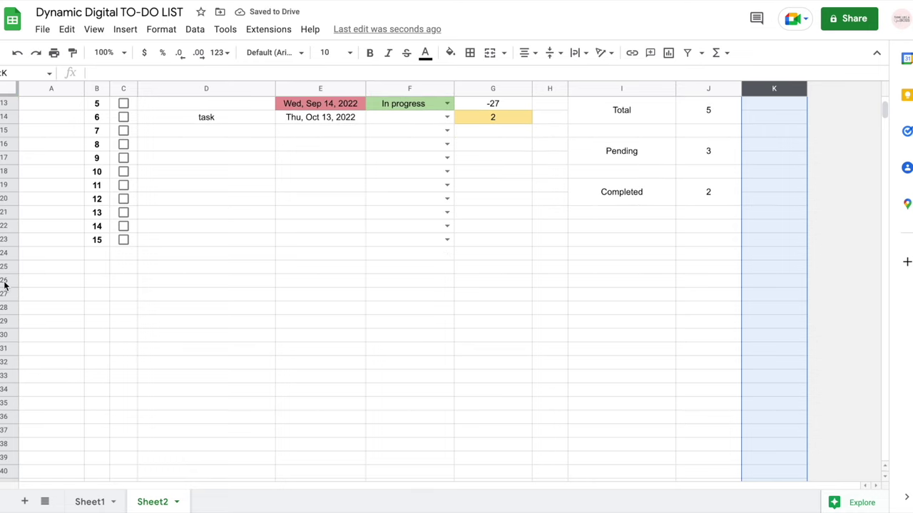
{"action": "left_click", "coordinate": [4, 285]}
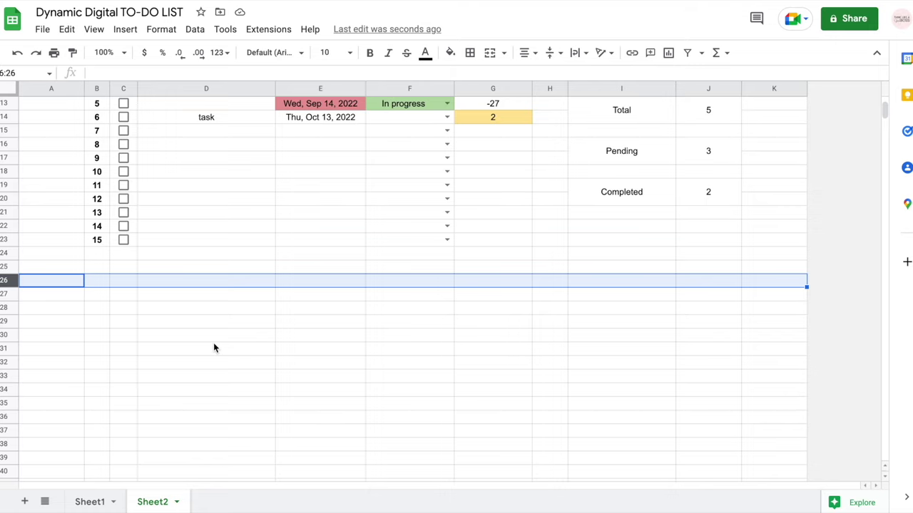
{"action": "key", "text": "ctrl+shift+Down"}
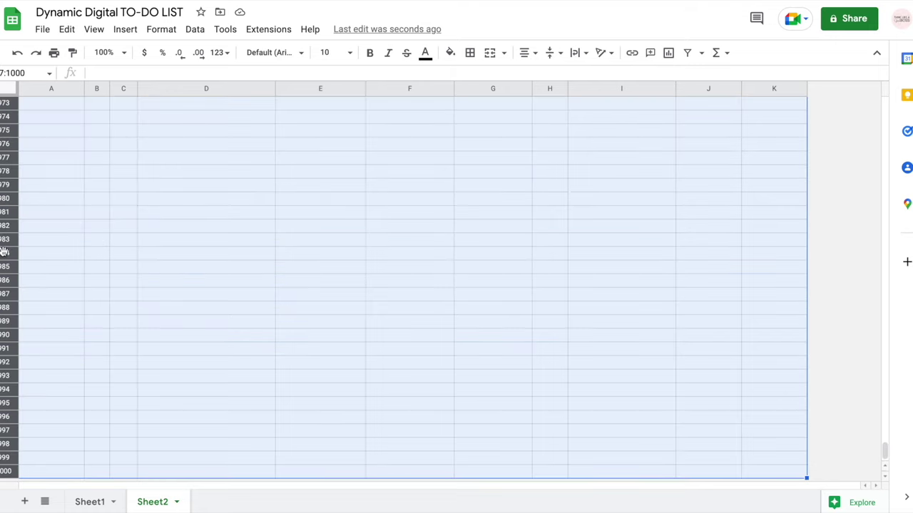
{"action": "right_click", "coordinate": [3, 251]}
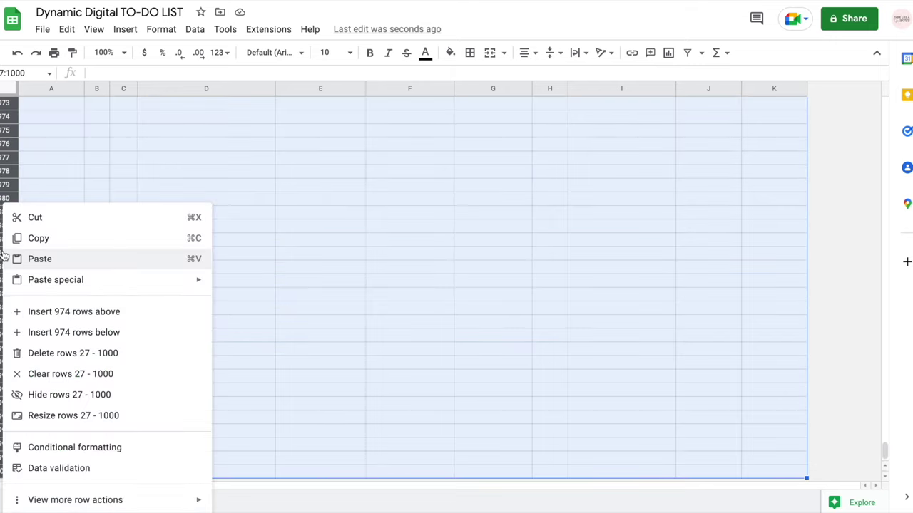
{"action": "left_click", "coordinate": [61, 354]}
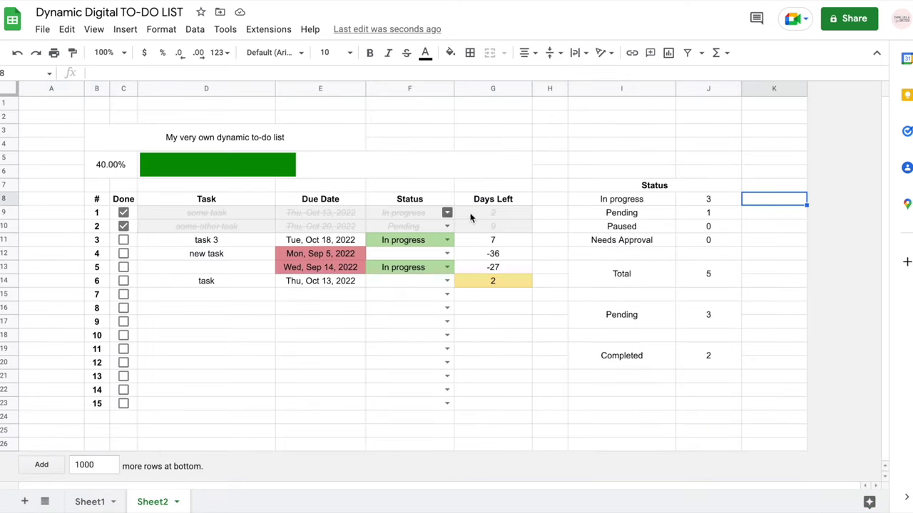
Move the merged title "My very own dynamic to-do list" from B3:E4 up one row to B2:E3.
{"action": "left_click", "coordinate": [271, 140]}
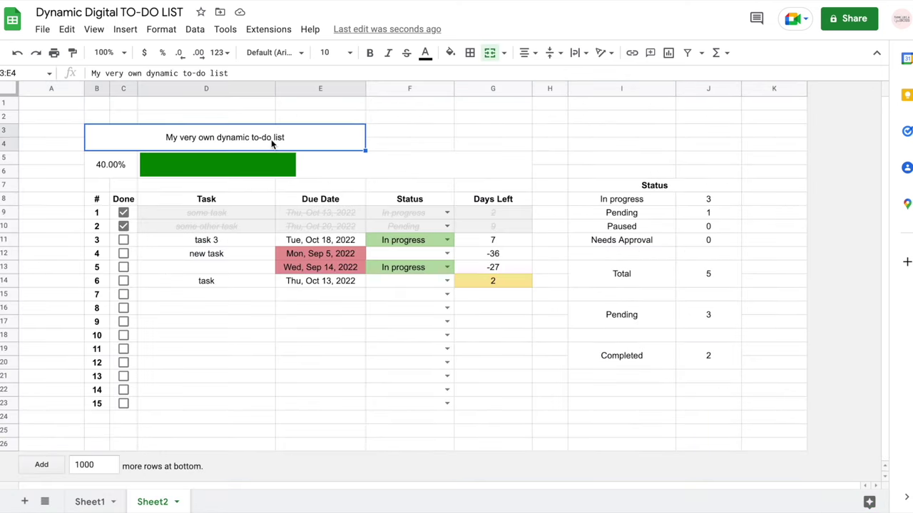
{"action": "key", "text": "ctrl+c"}
{"action": "key", "text": "Up"}
{"action": "key", "text": "ctrl+v"}
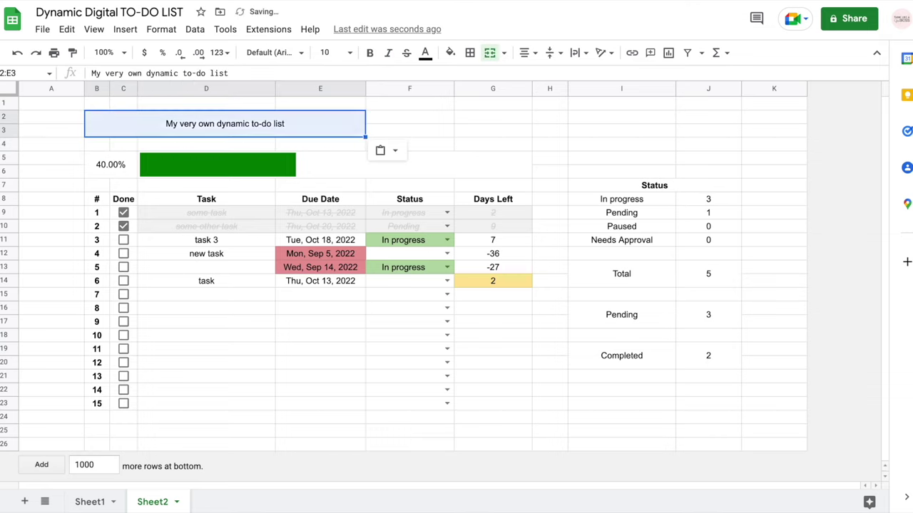
{"action": "key", "text": "Down"}
{"action": "key", "text": "Right"}
{"action": "key", "text": "Right"}
{"action": "key", "text": "Right"}
{"action": "key", "text": "Right"}
{"action": "key", "text": "Left"}
{"action": "key", "text": "Left"}
{"action": "key", "text": "Up"}
{"action": "key", "text": "Down"}
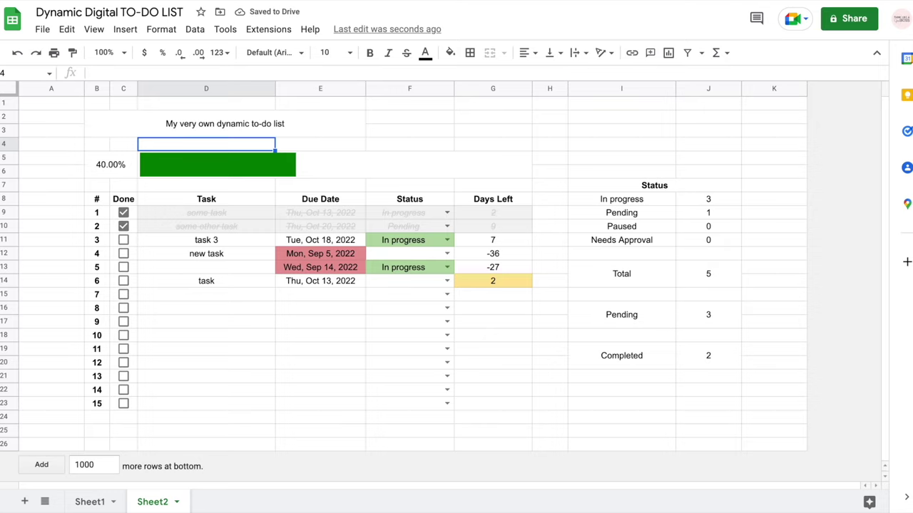
{"action": "key", "text": "Left"}
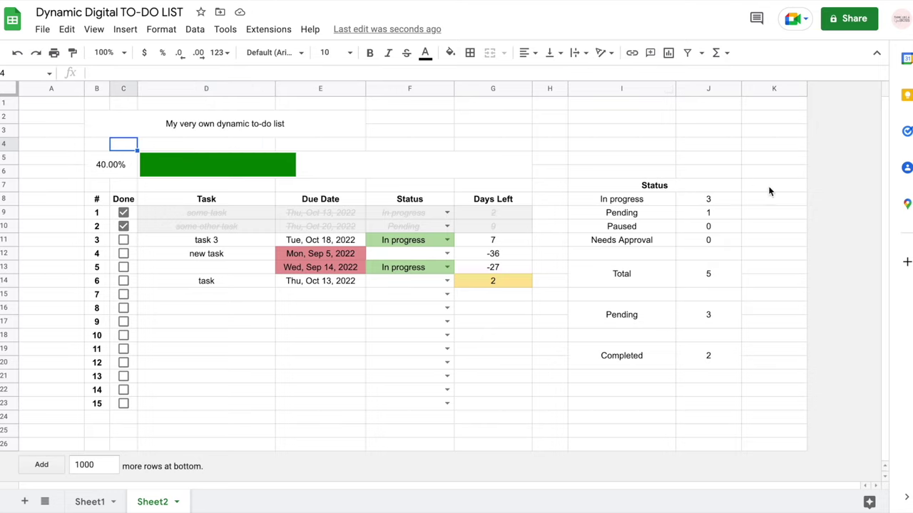
Outline the to-do table B8:G23 with an outer border in light gray.
{"action": "left_click_drag", "start_coordinate": [96, 204], "coordinate": [497, 410]}
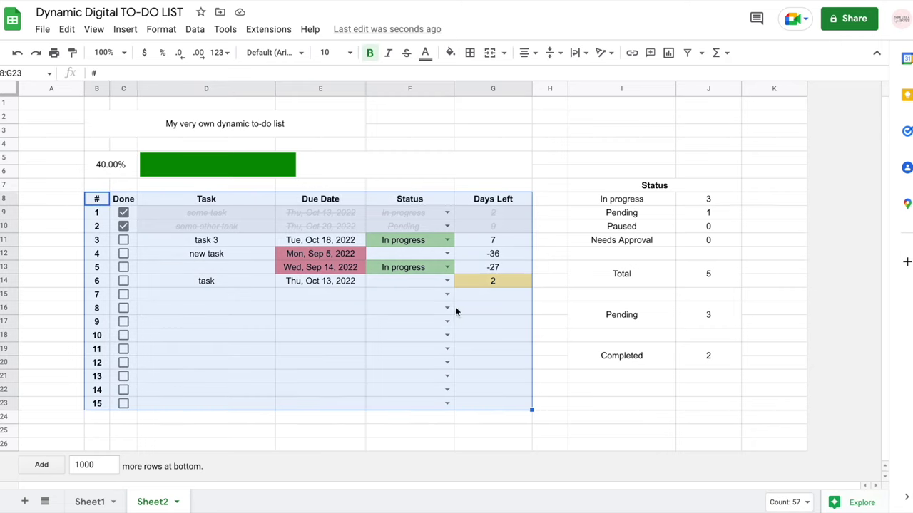
{"action": "left_click", "coordinate": [471, 53]}
{"action": "left_click", "coordinate": [571, 78]}
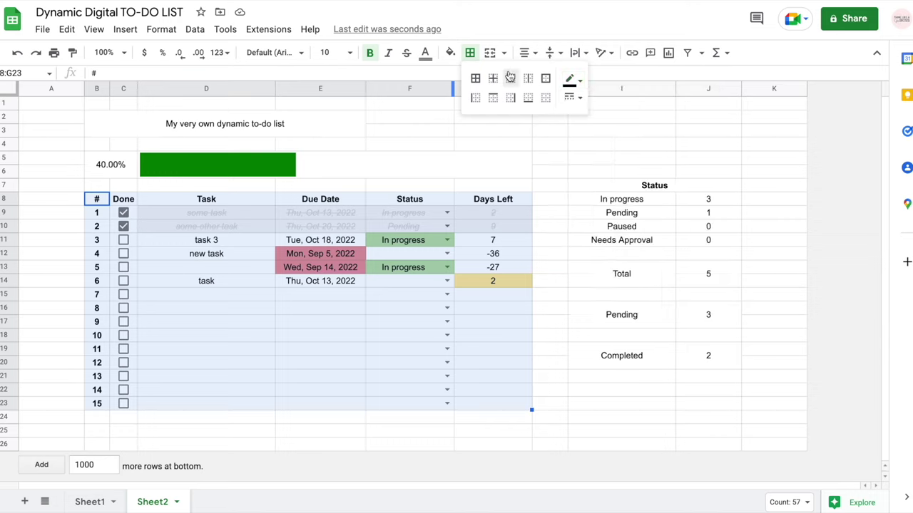
{"action": "left_click", "coordinate": [572, 82]}
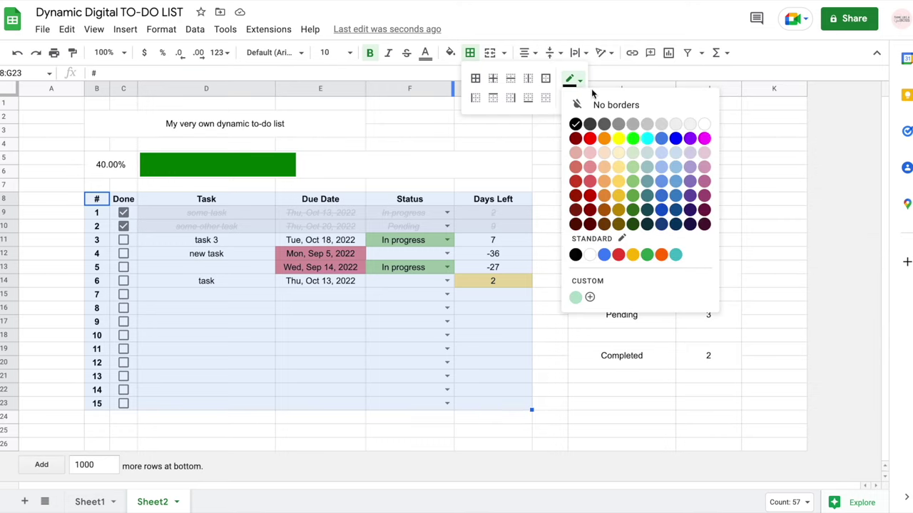
{"action": "left_click", "coordinate": [661, 124]}
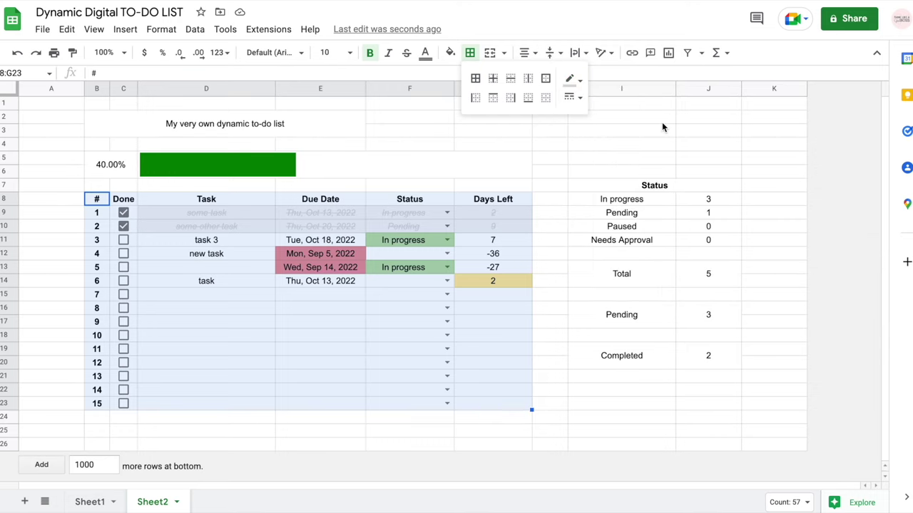
{"action": "left_click", "coordinate": [546, 82]}
{"action": "left_click", "coordinate": [556, 243]}
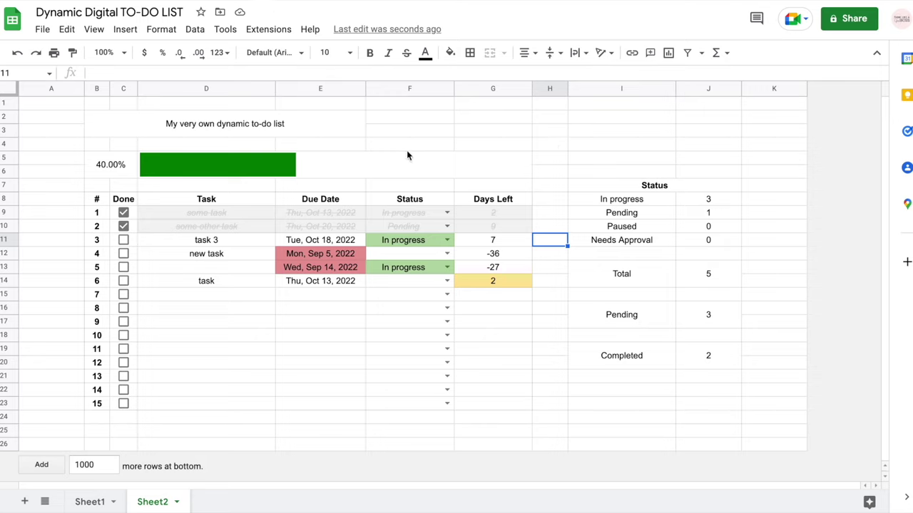
{"action": "left_click_drag", "start_coordinate": [96, 201], "coordinate": [514, 410]}
Add the same light gray outer border around the Status summary block I7:J11.
{"action": "left_click_drag", "start_coordinate": [603, 189], "coordinate": [620, 241]}
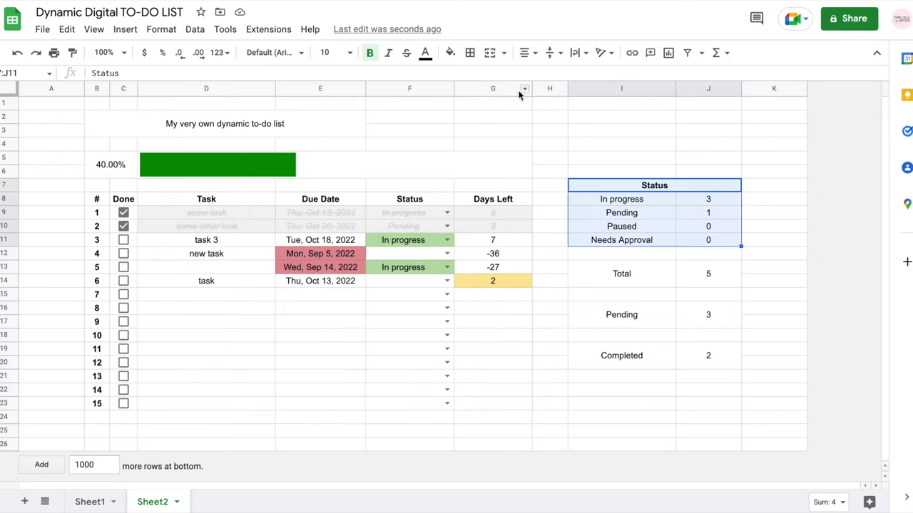
{"action": "left_click", "coordinate": [471, 55]}
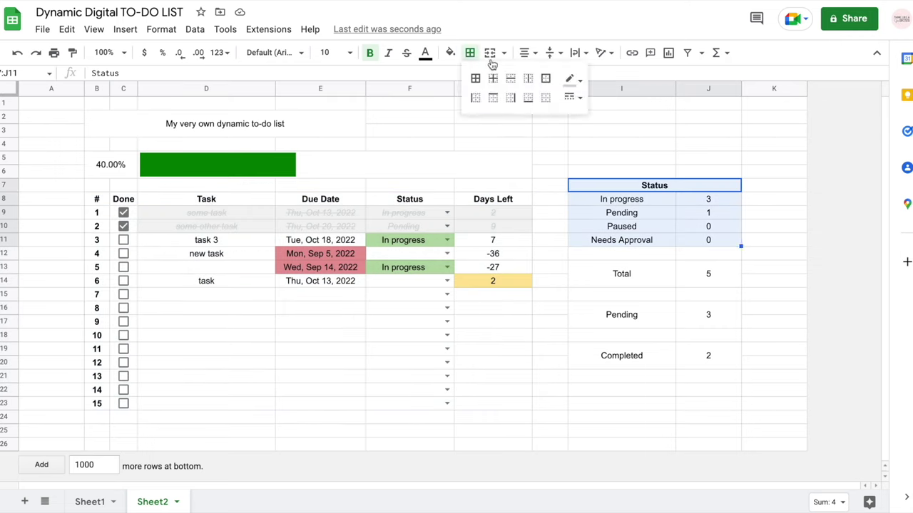
{"action": "left_click", "coordinate": [546, 80]}
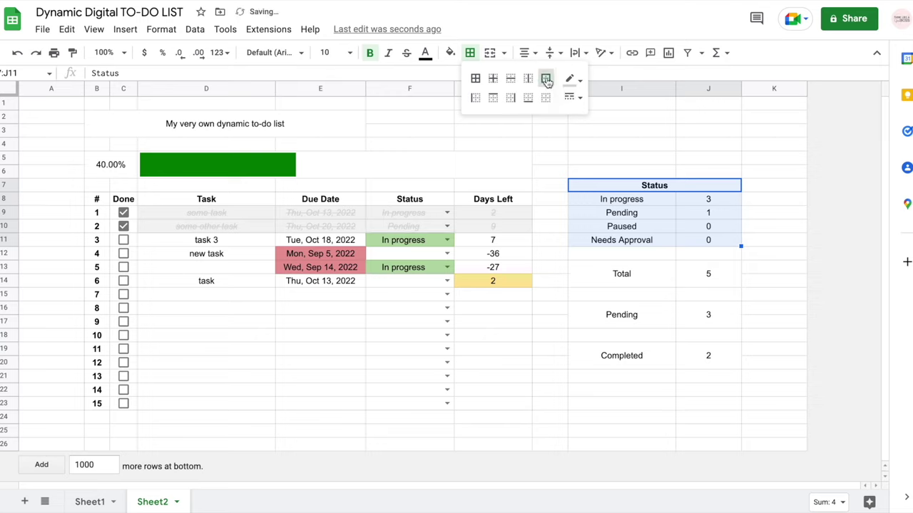
Give the Total, Pending and Completed summary boxes each their own light gray outer border.
{"action": "left_click_drag", "start_coordinate": [642, 271], "coordinate": [693, 277]}
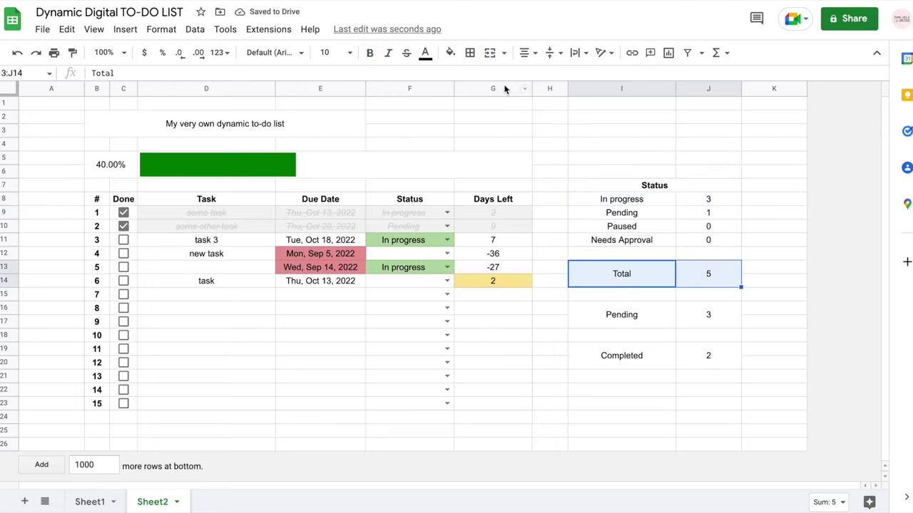
{"action": "left_click", "coordinate": [470, 53]}
{"action": "left_click", "coordinate": [545, 79]}
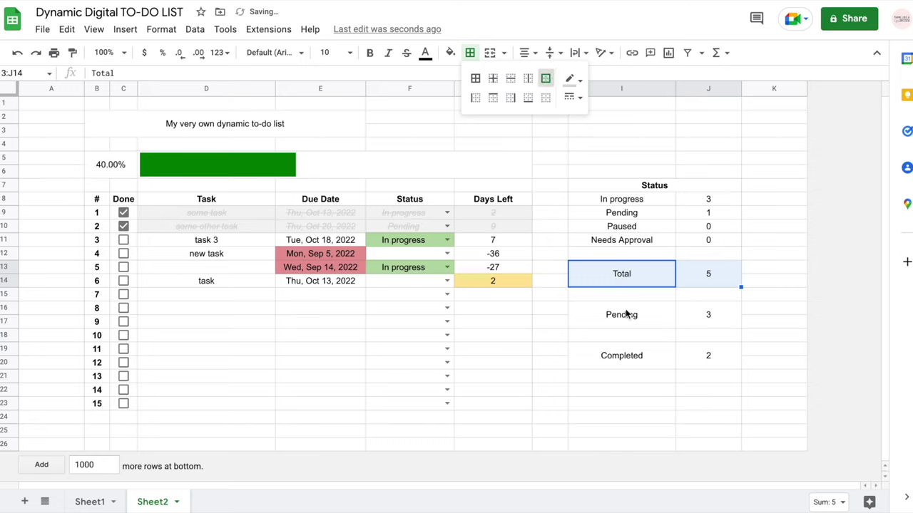
{"action": "left_click_drag", "start_coordinate": [626, 314], "coordinate": [696, 313]}
{"action": "left_click", "coordinate": [469, 52]}
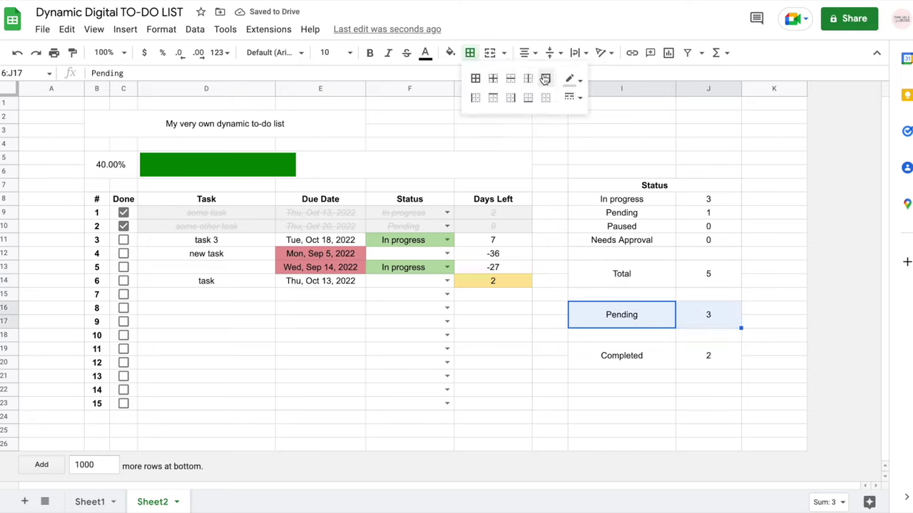
{"action": "left_click", "coordinate": [545, 79]}
{"action": "left_click_drag", "start_coordinate": [605, 355], "coordinate": [708, 356]}
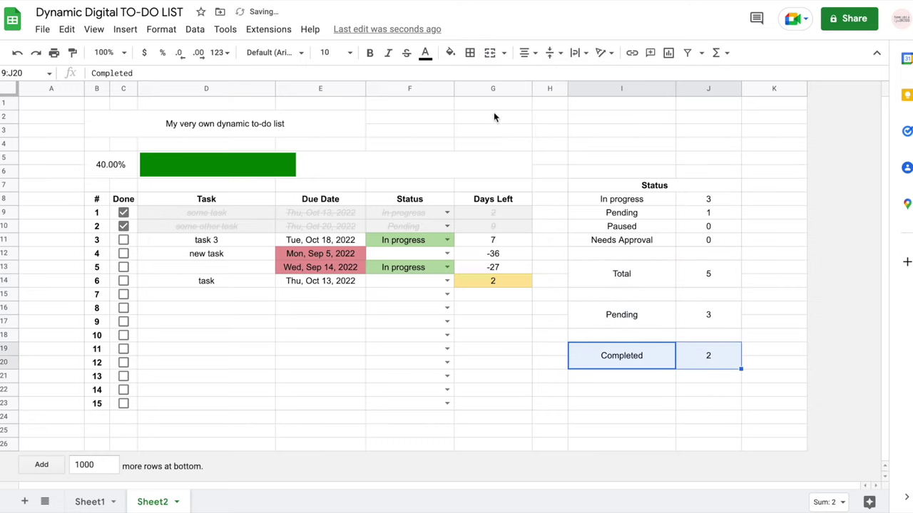
{"action": "left_click", "coordinate": [470, 53]}
{"action": "left_click", "coordinate": [545, 78]}
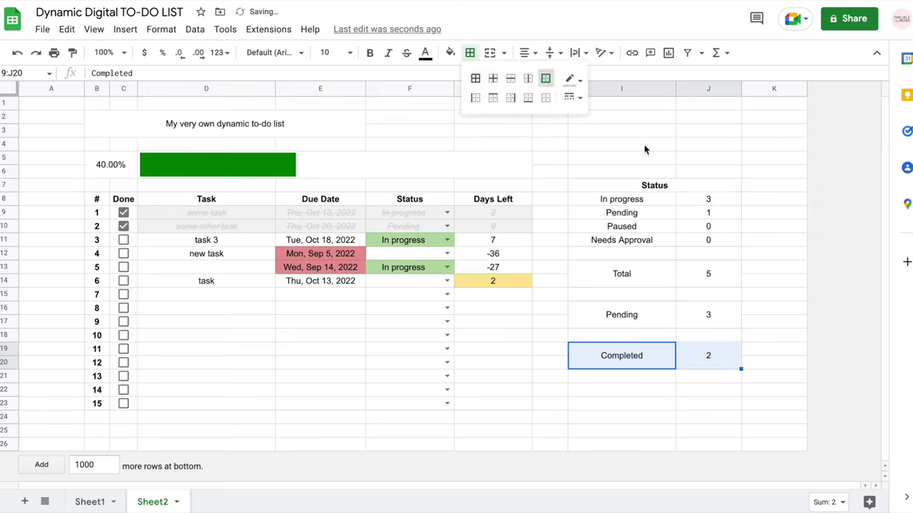
{"action": "left_click", "coordinate": [641, 146]}
Put a light gray outer border around the percentage and sparkline progress bar in rows 5 and 6.
{"action": "left_click_drag", "start_coordinate": [125, 174], "coordinate": [401, 175]}
{"action": "left_click", "coordinate": [469, 53]}
{"action": "left_click", "coordinate": [549, 95]}
{"action": "left_click", "coordinate": [549, 199]}
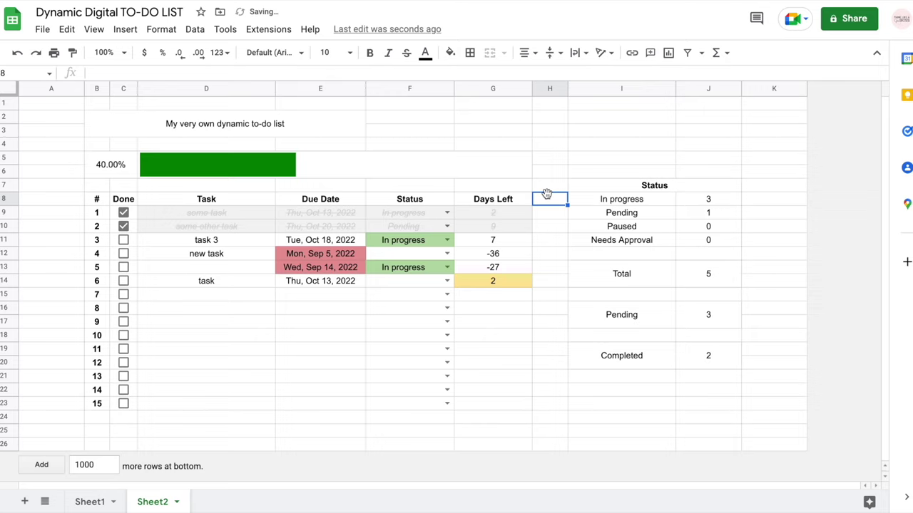
Hide the sheet's gridlines.
{"action": "left_click", "coordinate": [94, 29]}
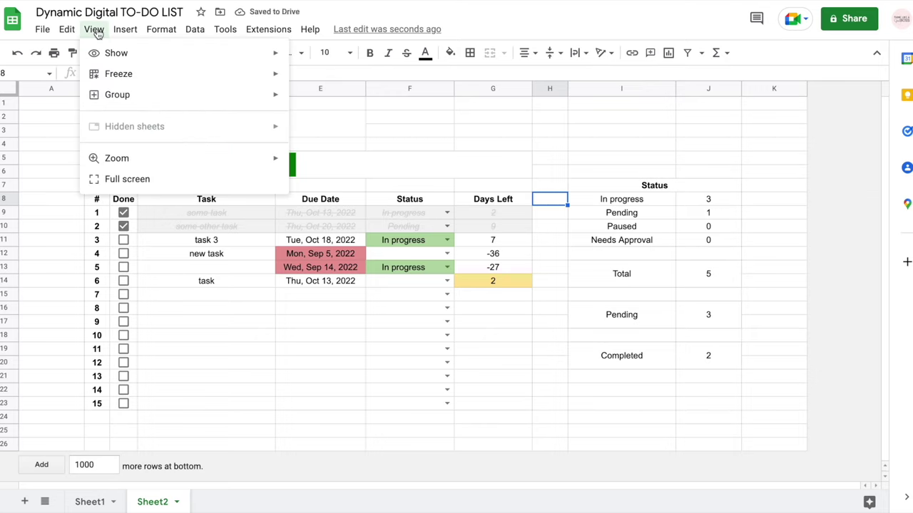
{"action": "mouse_move", "coordinate": [109, 54]}
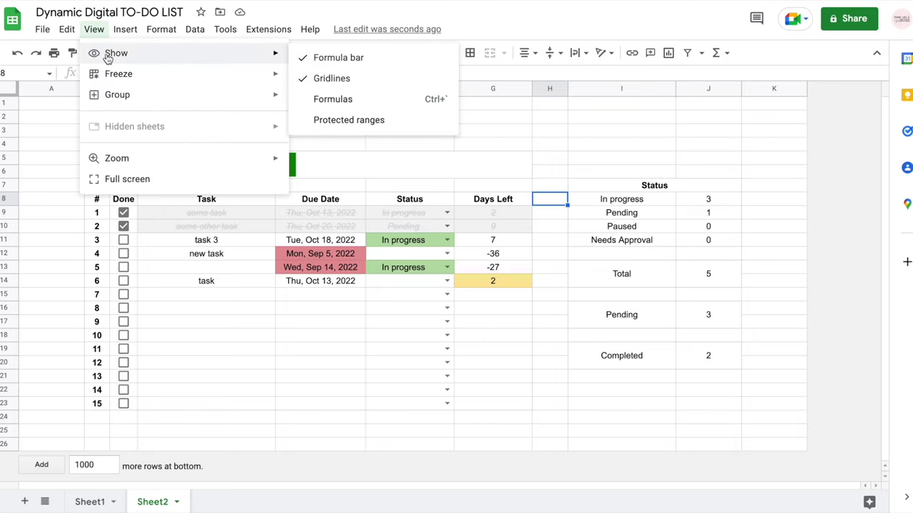
{"action": "left_click", "coordinate": [348, 78]}
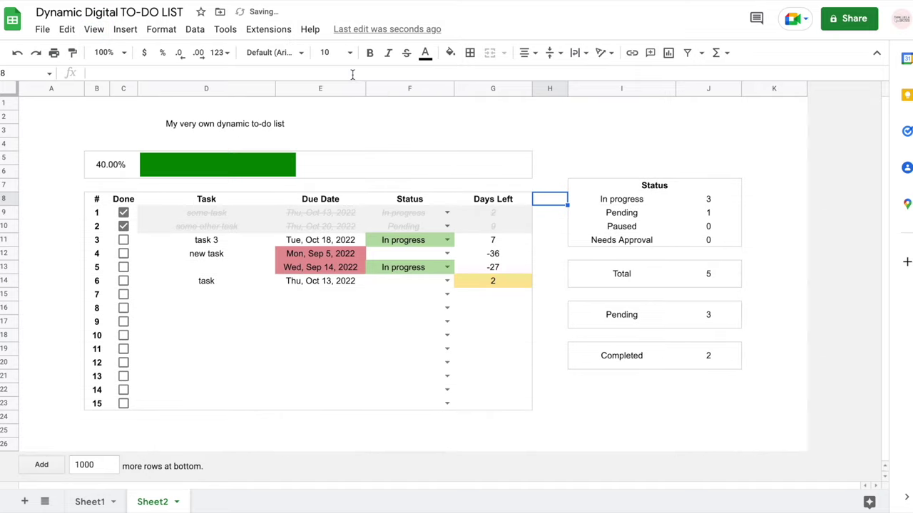
{"action": "left_click", "coordinate": [640, 119]}
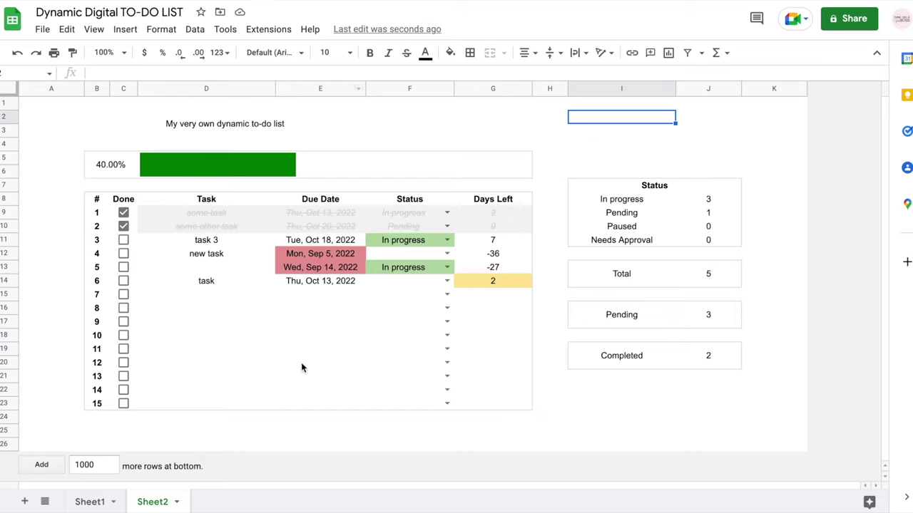
Add inner borders in a lighter gray to the to-do table B8:G23.
{"action": "left_click", "coordinate": [241, 325]}
{"action": "left_click", "coordinate": [392, 327]}
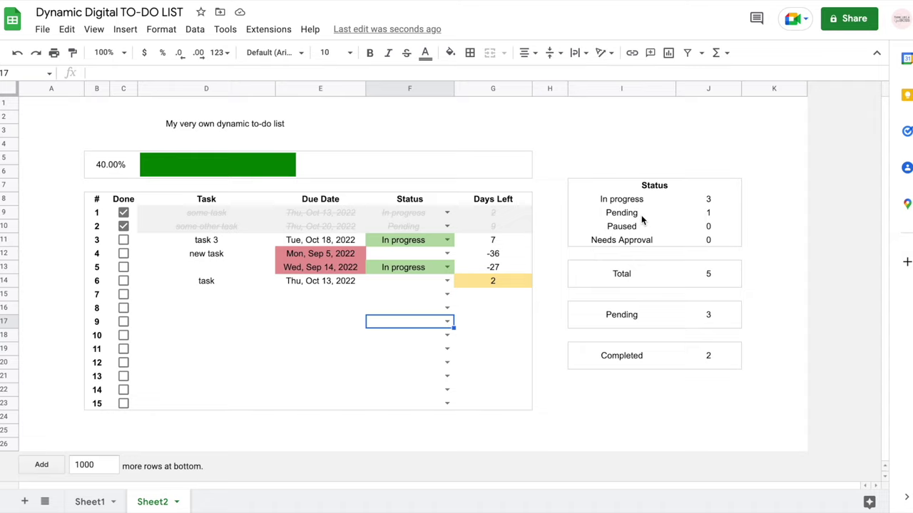
{"action": "left_click", "coordinate": [101, 199]}
{"action": "mouse_move", "coordinate": [107, 204]}
{"action": "left_mouse_down"}
{"action": "mouse_move", "coordinate": [499, 313]}
{"action": "mouse_move", "coordinate": [506, 409]}
{"action": "left_mouse_up"}
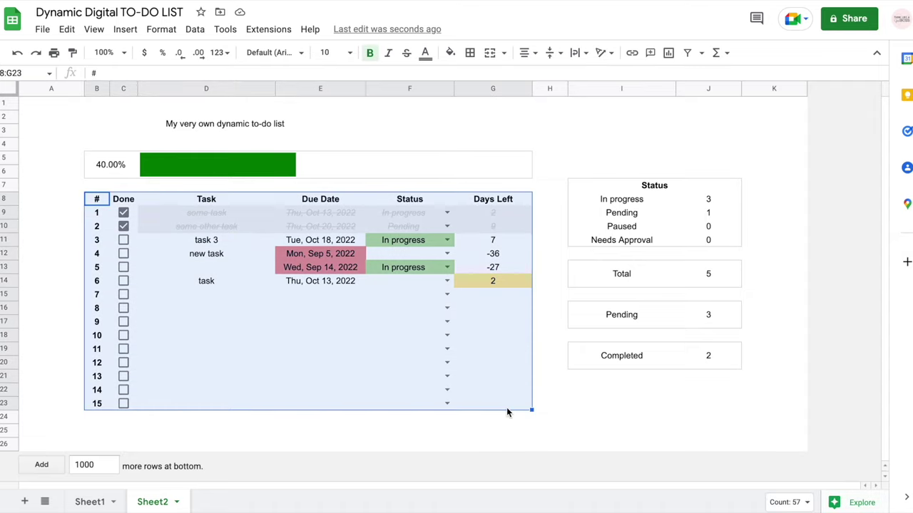
{"action": "left_click", "coordinate": [470, 54]}
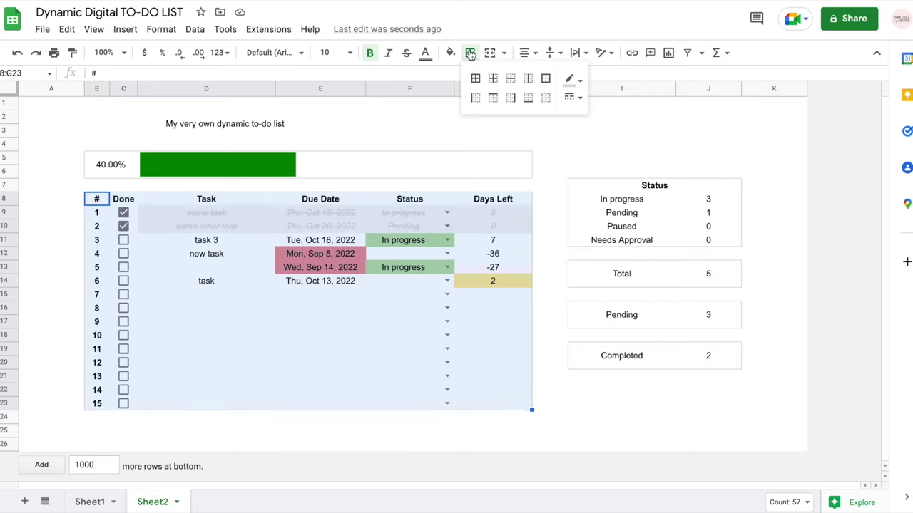
{"action": "left_click", "coordinate": [570, 78]}
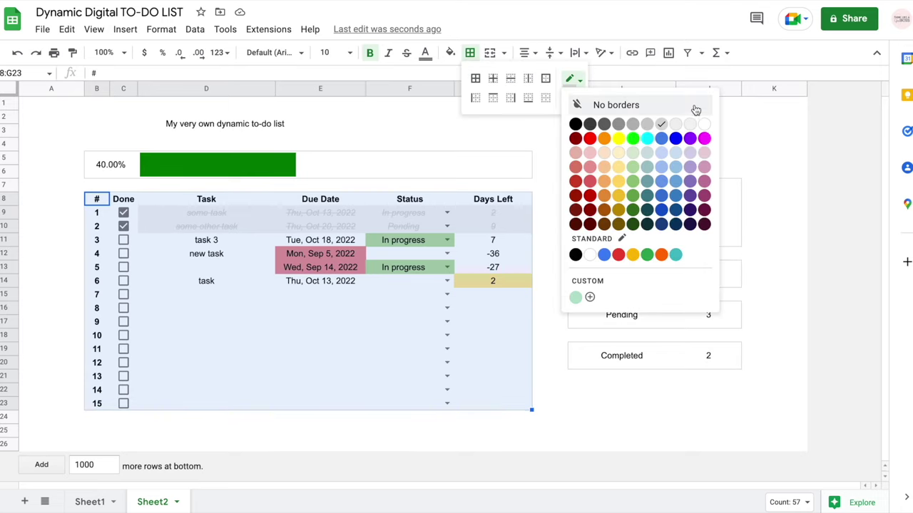
{"action": "left_click", "coordinate": [691, 126]}
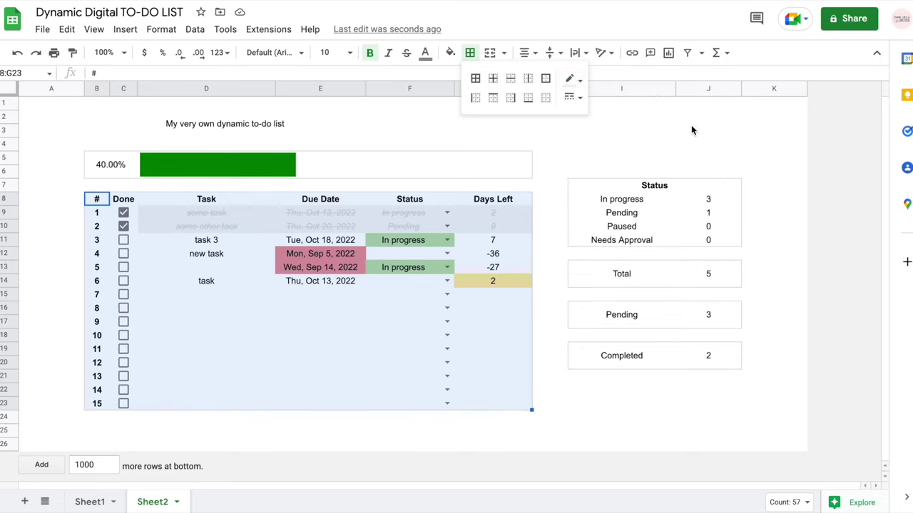
{"action": "left_click", "coordinate": [492, 78]}
{"action": "left_click", "coordinate": [320, 239]}
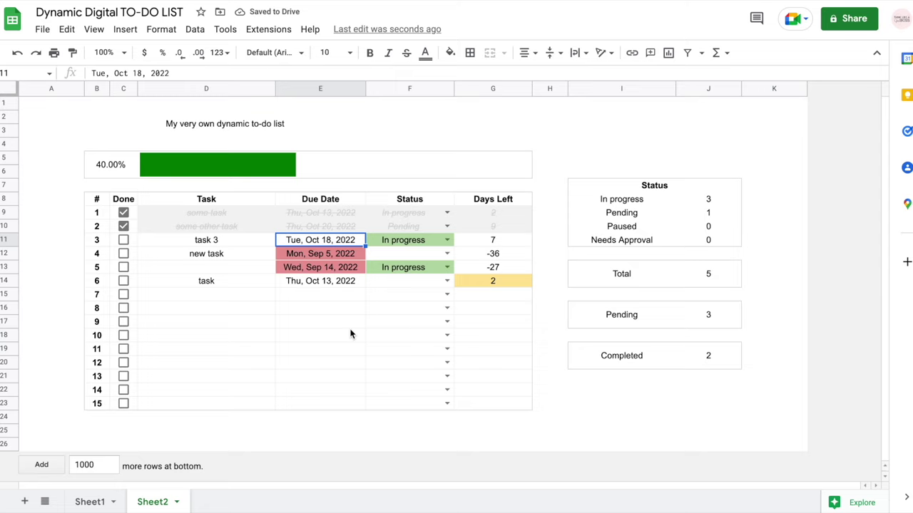
{"action": "left_click", "coordinate": [503, 343]}
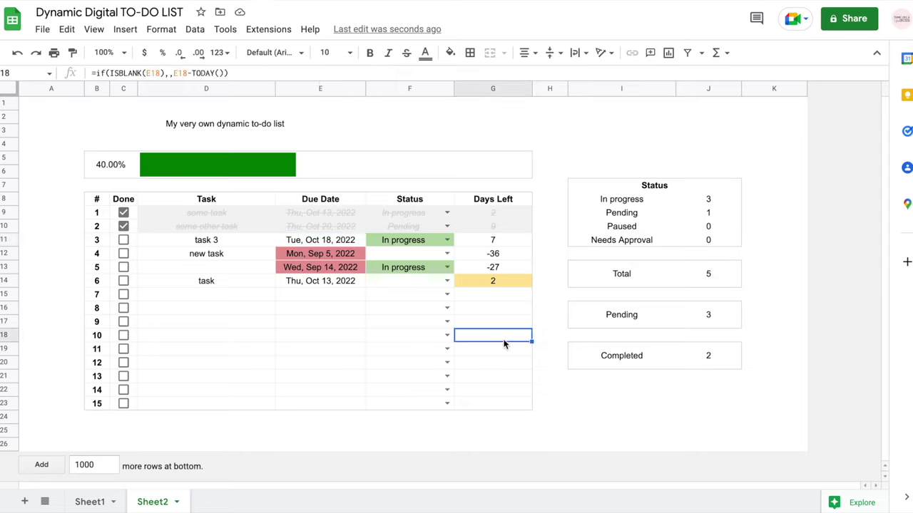
Add very light gray inner borders to the Status summary block I7:J11 and the Total box I13:J14.
{"action": "left_click_drag", "start_coordinate": [598, 187], "coordinate": [694, 240]}
{"action": "left_click", "coordinate": [471, 60]}
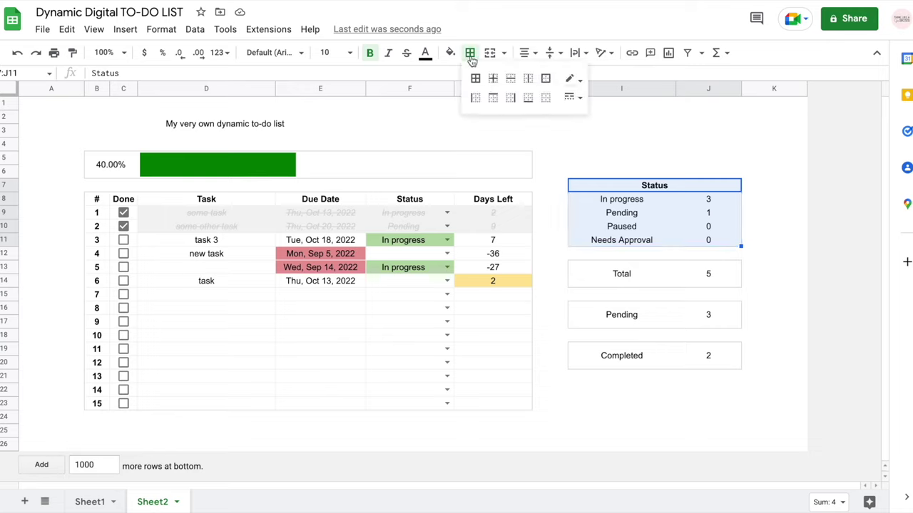
{"action": "left_click", "coordinate": [492, 78]}
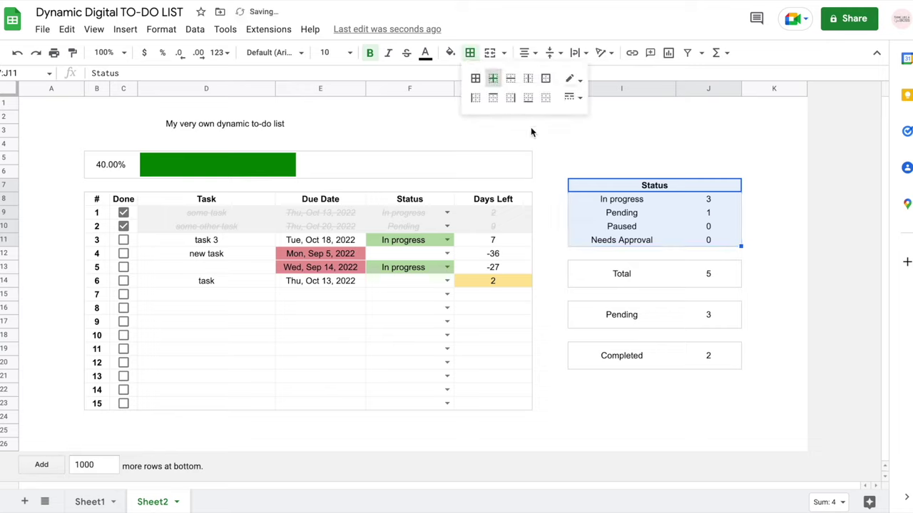
{"action": "left_click", "coordinate": [620, 273]}
{"action": "left_click", "coordinate": [707, 273], "text": "shift"}
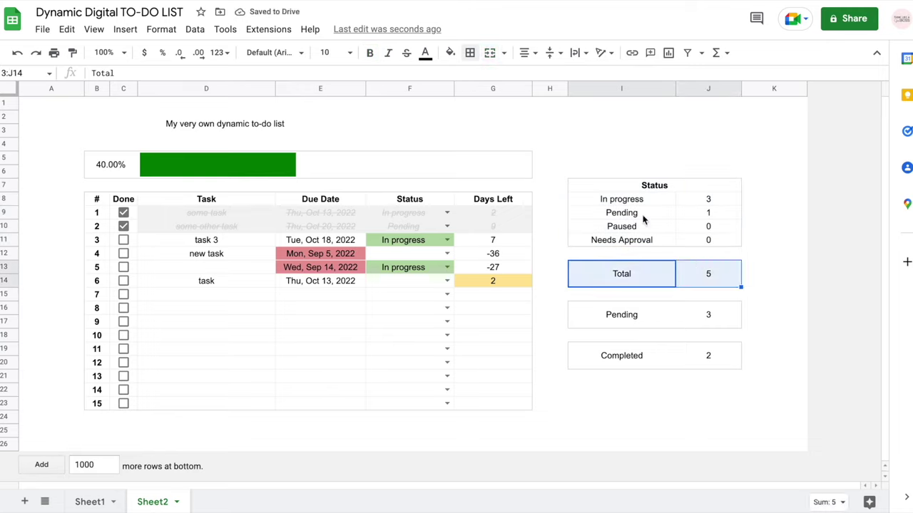
{"action": "left_click", "coordinate": [470, 53]}
{"action": "left_click", "coordinate": [492, 78]}
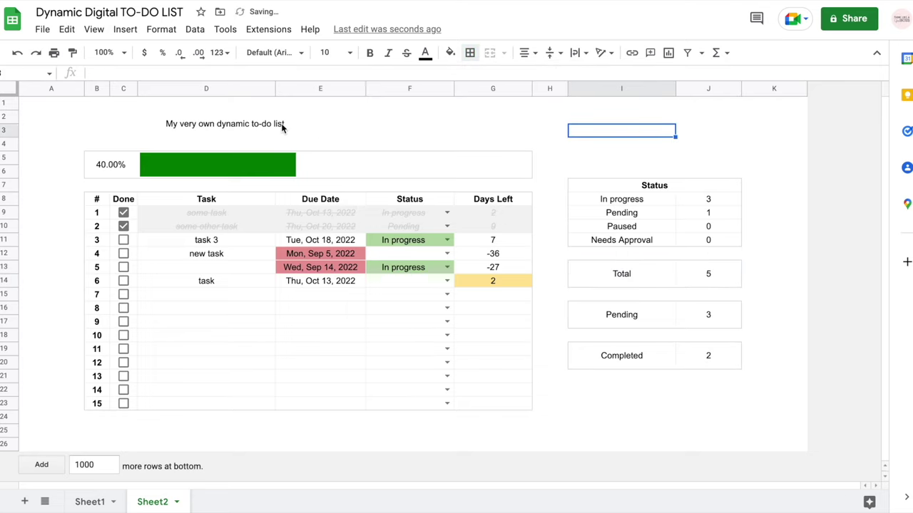
Left-align the merged title "My very own dynamic to-do list" in B2:E3.
{"action": "left_click", "coordinate": [282, 126]}
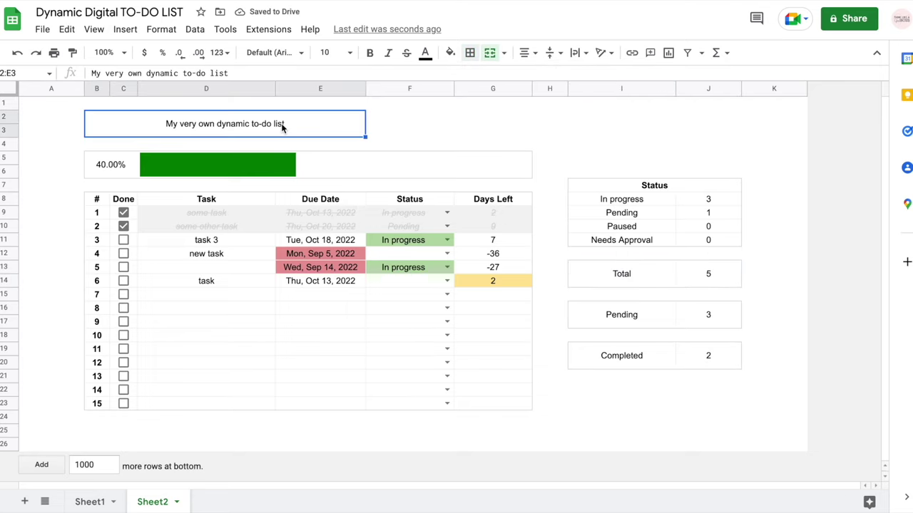
{"action": "left_click", "coordinate": [528, 52]}
{"action": "left_click", "coordinate": [527, 75]}
{"action": "left_click", "coordinate": [528, 53]}
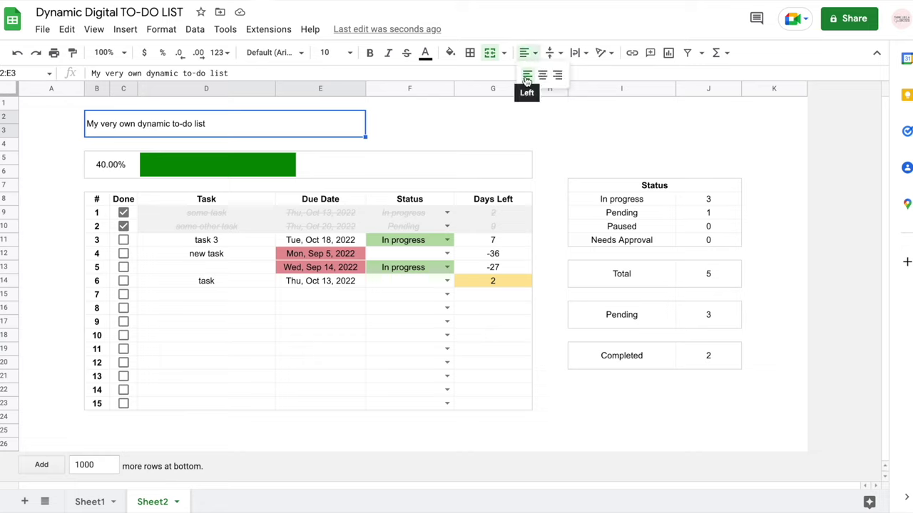
{"action": "left_click", "coordinate": [527, 75]}
Set the to-do list title's font size to 14 and its font to Poppins.
{"action": "left_click", "coordinate": [331, 54]}
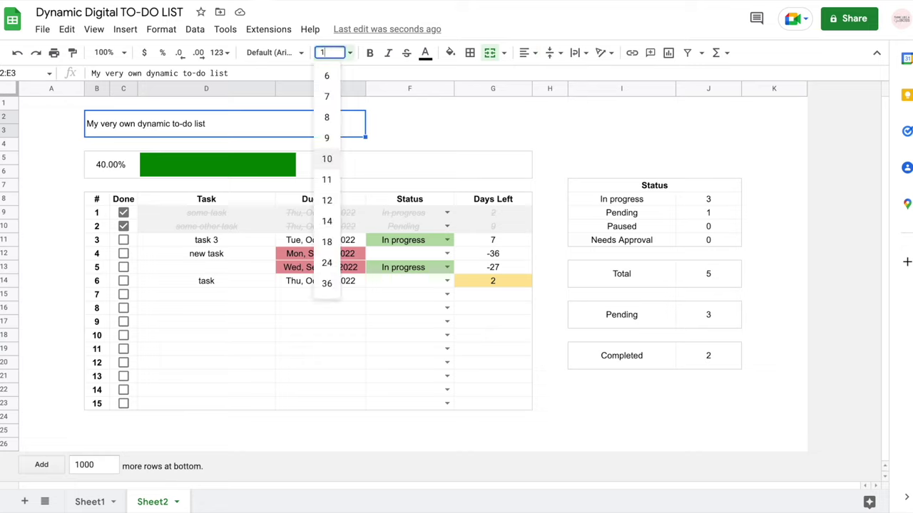
{"action": "left_click", "coordinate": [326, 221]}
{"action": "left_click", "coordinate": [275, 52]}
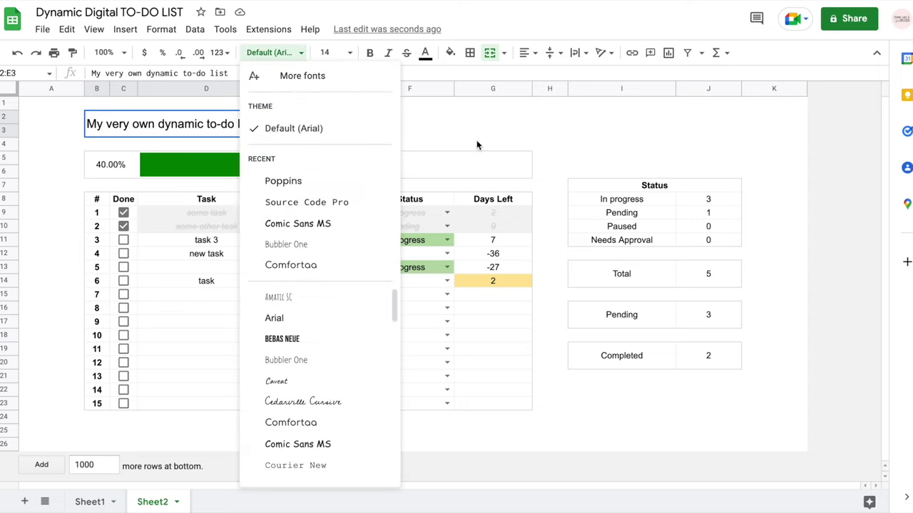
{"action": "left_click", "coordinate": [283, 180]}
{"action": "left_click", "coordinate": [410, 131]}
{"action": "left_click", "coordinate": [264, 118]}
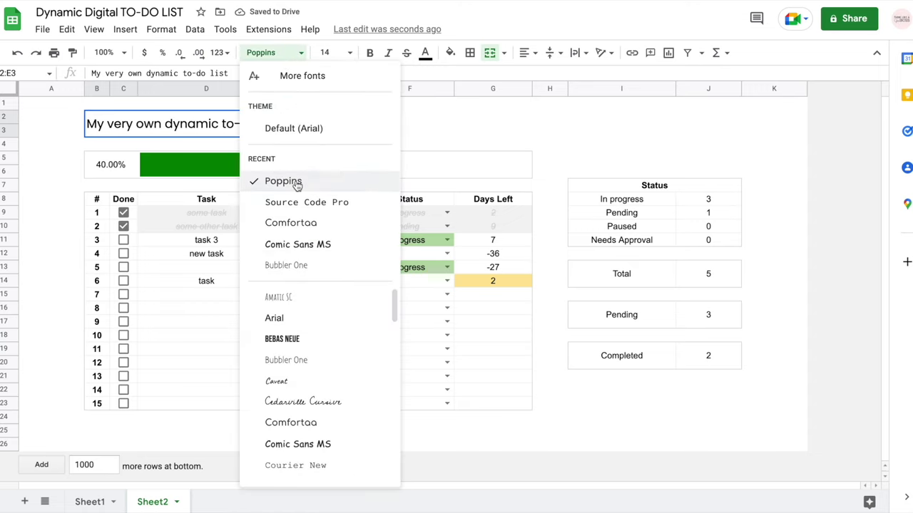
{"action": "left_click", "coordinate": [282, 180]}
{"action": "left_click", "coordinate": [447, 107]}
{"action": "left_click", "coordinate": [625, 273]}
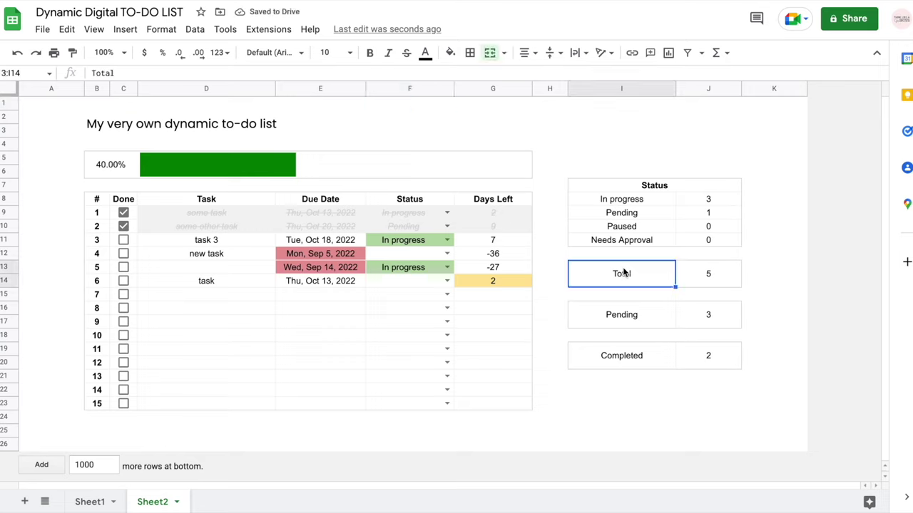
Make the Total, Pending and Completed labels in the summary boxes bold.
{"action": "key", "text": "ctrl+b"}
{"action": "left_click", "coordinate": [622, 322]}
{"action": "key", "text": "ctrl+b"}
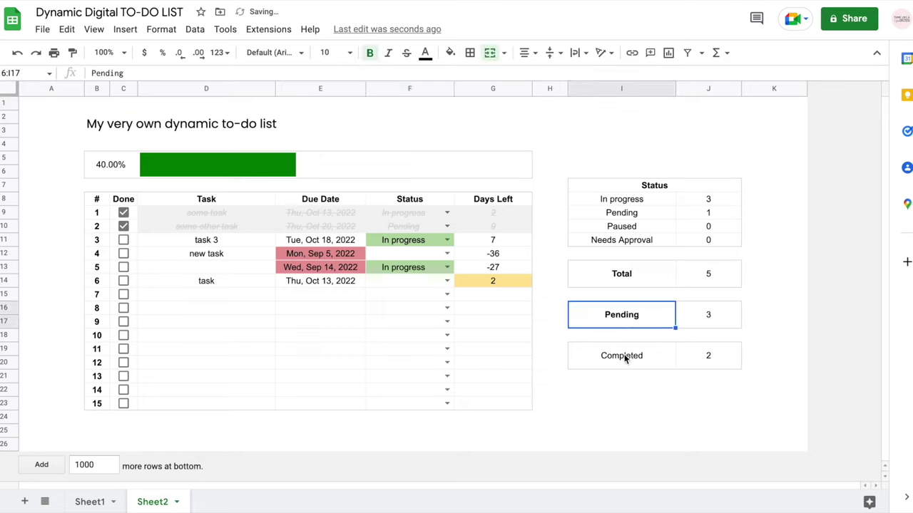
{"action": "left_click", "coordinate": [622, 355]}
{"action": "key", "text": "ctrl+b"}
Set the font size of the Total, Pending and Completed boxes, labels and values, to 13.
{"action": "left_click_drag", "start_coordinate": [630, 274], "coordinate": [690, 278]}
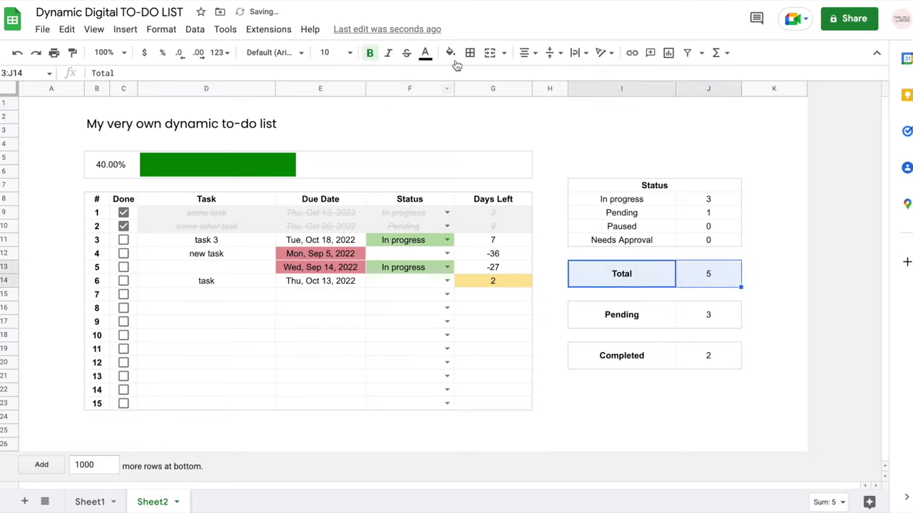
{"action": "left_click", "coordinate": [350, 52]}
{"action": "left_click", "coordinate": [324, 214]}
{"action": "left_click", "coordinate": [622, 314]}
{"action": "key", "text": "ctrl+y"}
{"action": "left_click_drag", "start_coordinate": [628, 355], "coordinate": [709, 356]}
{"action": "key", "text": "ctrl+y"}
Make the Total, Pending and Completed values in column J bold.
{"action": "left_click", "coordinate": [708, 274]}
{"action": "left_click", "coordinate": [708, 315], "text": "ctrl"}
{"action": "left_click", "coordinate": [718, 356], "text": "ctrl"}
{"action": "left_click", "coordinate": [777, 298]}
Narrow the spacer columns H, K and A around the table and the summary boxes.
{"action": "left_click_drag", "start_coordinate": [567, 89], "coordinate": [553, 88]}
{"action": "left_click_drag", "start_coordinate": [792, 89], "coordinate": [755, 89]}
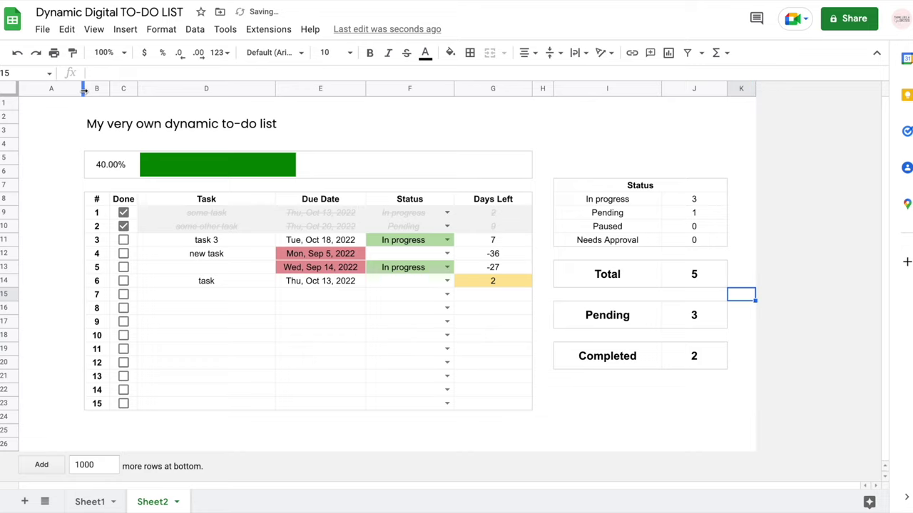
{"action": "left_click_drag", "start_coordinate": [84, 89], "coordinate": [42, 88]}
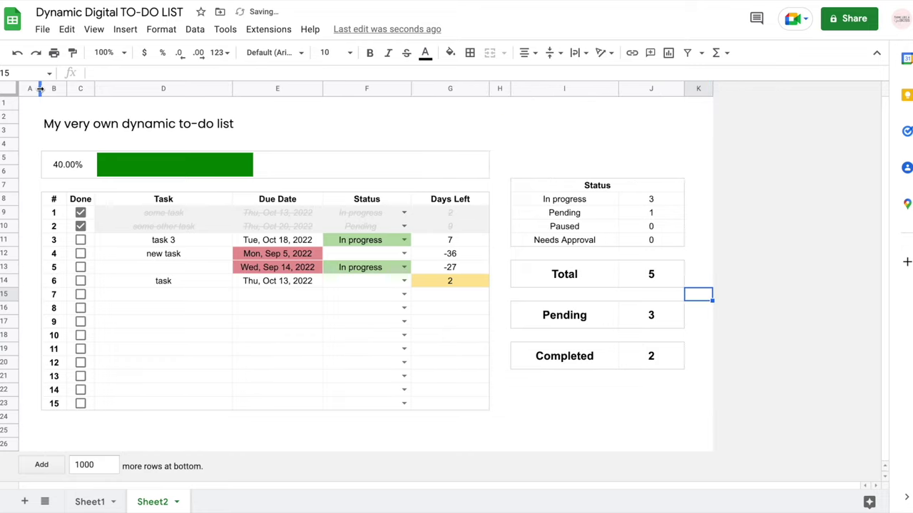
{"action": "left_click", "coordinate": [456, 115]}
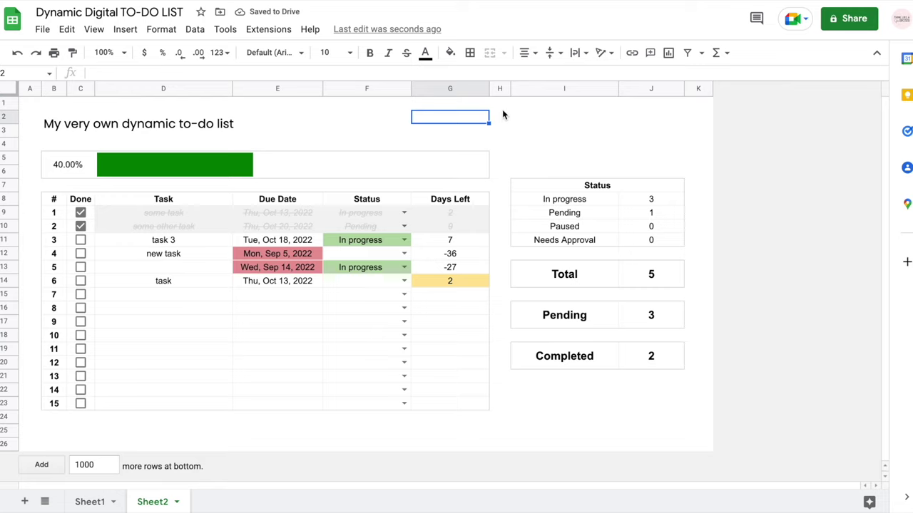
Fill spacer columns A, H and K, the title area and the empty cells around the table and summary boxes with very light gray.
{"action": "left_click", "coordinate": [500, 376]}
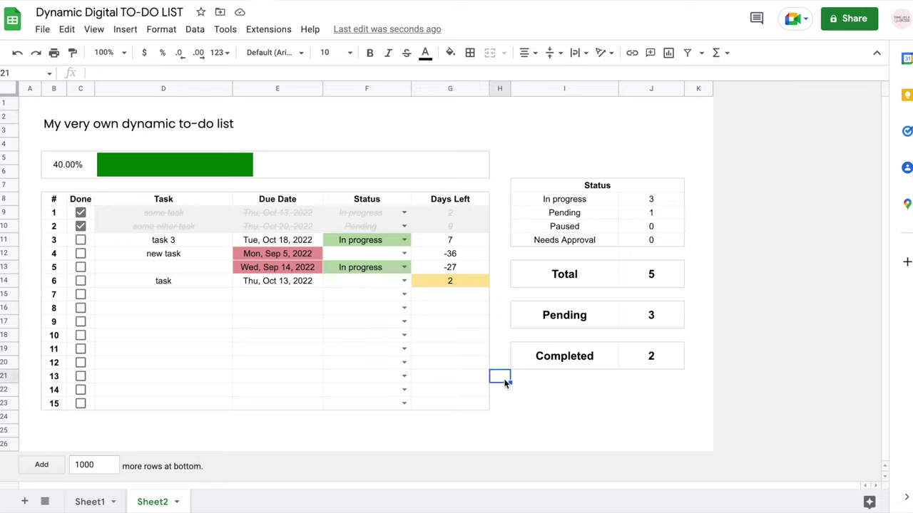
{"action": "left_click", "coordinate": [499, 88]}
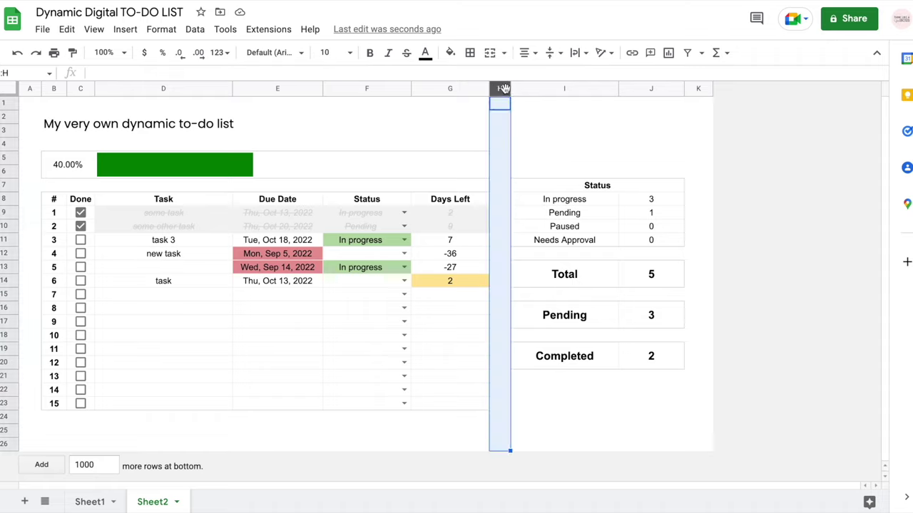
{"action": "left_click", "coordinate": [698, 88], "text": "ctrl"}
{"action": "left_click_drag", "start_coordinate": [518, 108], "coordinate": [678, 176]}
{"action": "left_click_drag", "start_coordinate": [545, 253], "coordinate": [650, 256]}
{"action": "left_click_drag", "start_coordinate": [568, 295], "coordinate": [648, 296]}
{"action": "left_click_drag", "start_coordinate": [587, 338], "coordinate": [647, 344]}
{"action": "left_click_drag", "start_coordinate": [531, 378], "coordinate": [679, 450]}
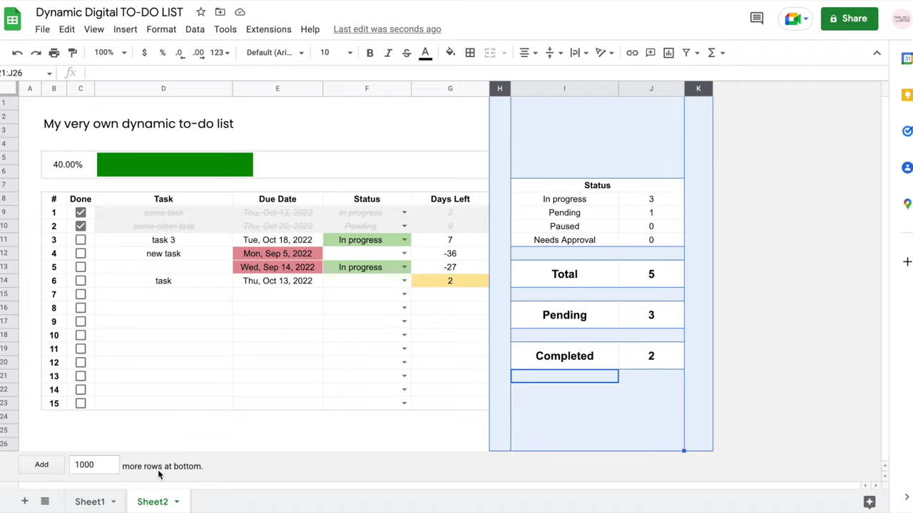
{"action": "left_click_drag", "start_coordinate": [29, 421], "coordinate": [479, 444]}
{"action": "left_click", "coordinate": [30, 89], "text": "ctrl"}
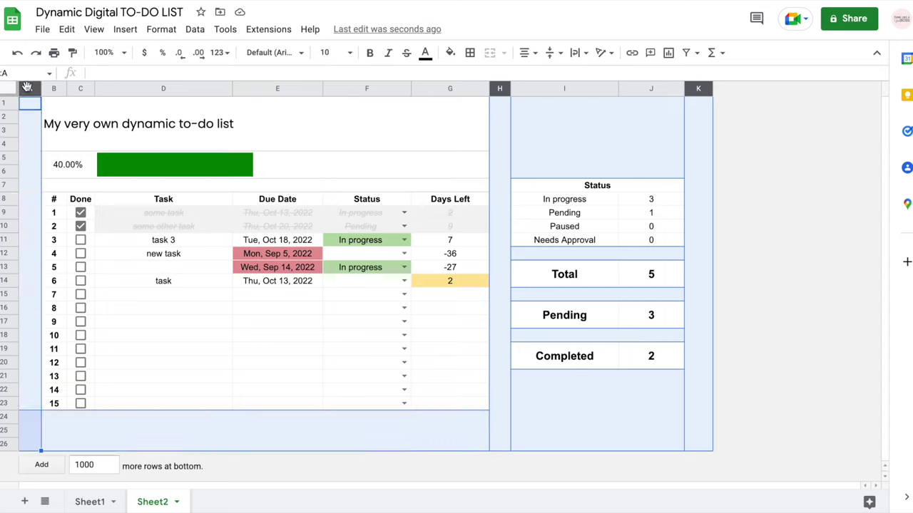
{"action": "left_click_drag", "start_coordinate": [54, 107], "coordinate": [469, 142]}
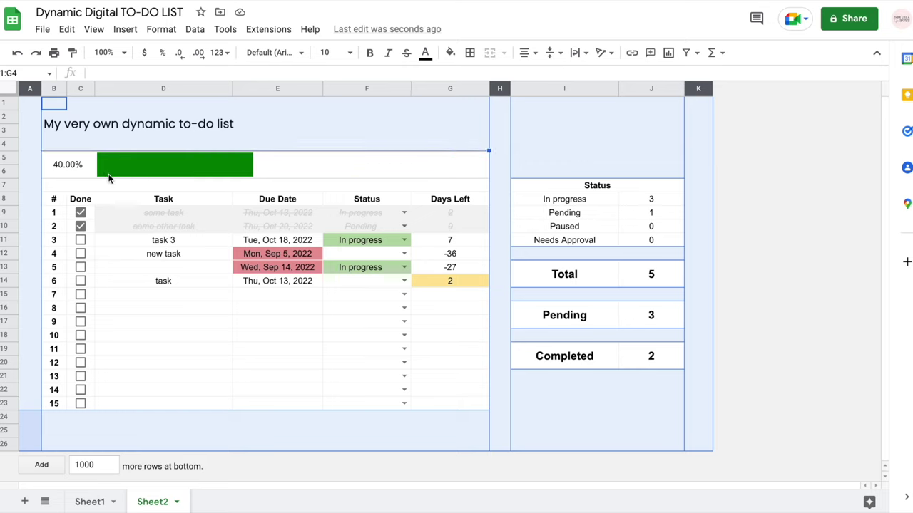
{"action": "left_click_drag", "start_coordinate": [54, 187], "coordinate": [460, 196]}
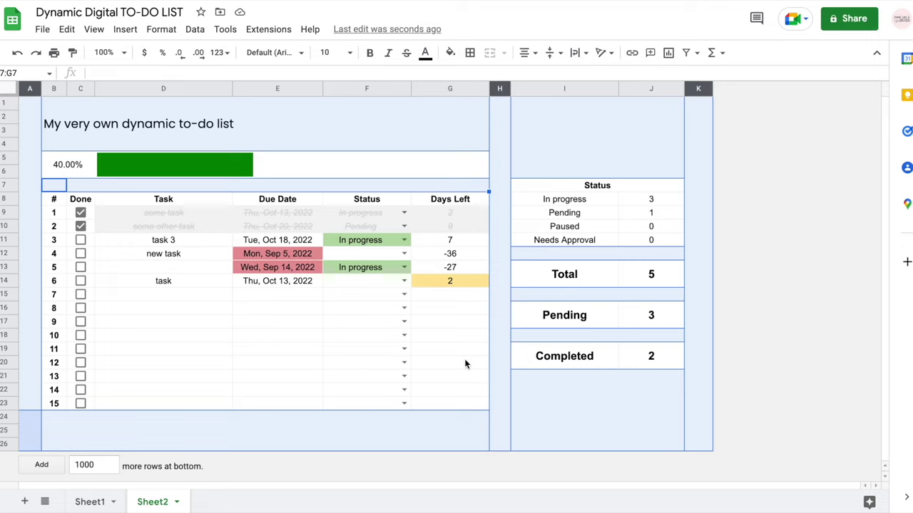
{"action": "left_click", "coordinate": [450, 52]}
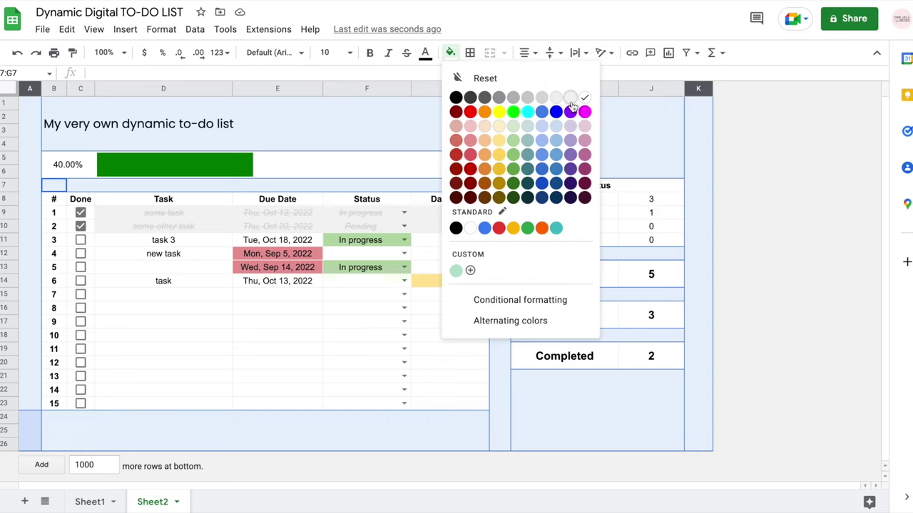
{"action": "left_click", "coordinate": [570, 98]}
{"action": "left_click", "coordinate": [645, 116]}
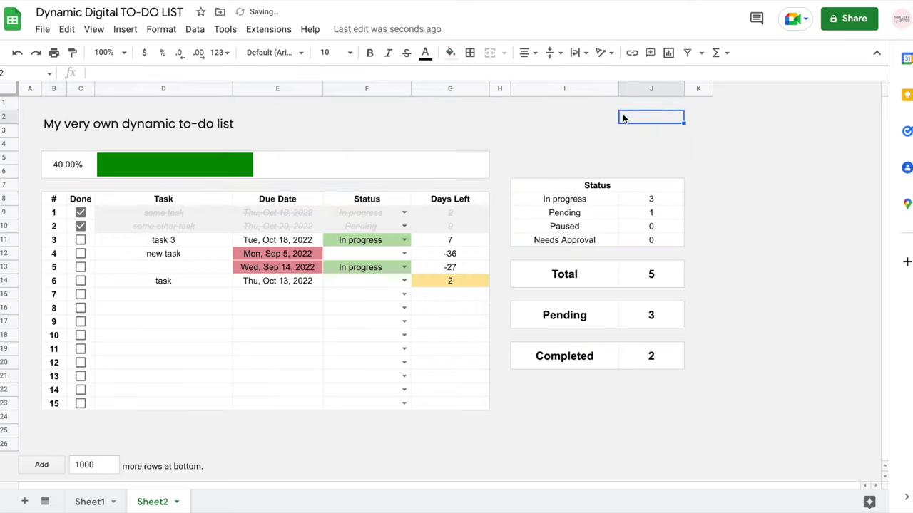
Fill the to-do table's header row B8:G8 and the merged Status header in I7:J7 with medium gray.
{"action": "left_click_drag", "start_coordinate": [54, 199], "coordinate": [450, 199]}
{"action": "left_click", "coordinate": [450, 53]}
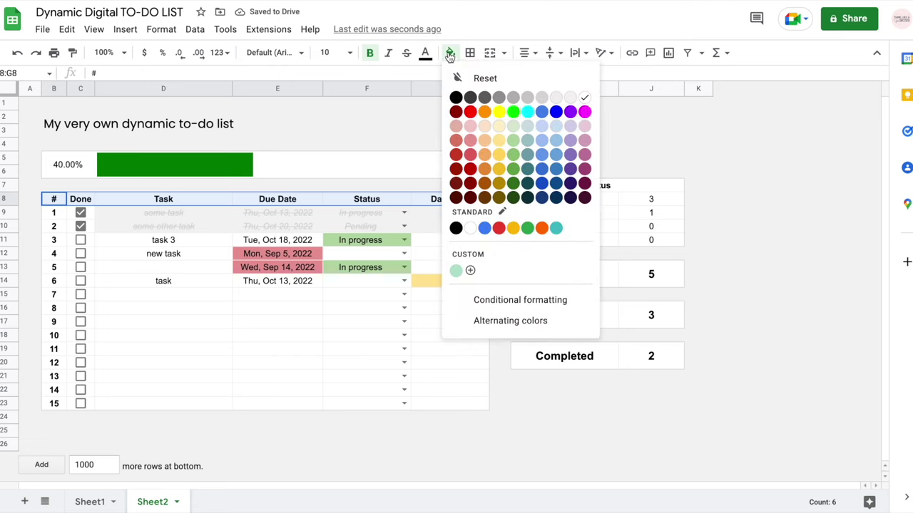
{"action": "left_click", "coordinate": [527, 98]}
{"action": "left_click", "coordinate": [531, 185]}
{"action": "left_click", "coordinate": [450, 53]}
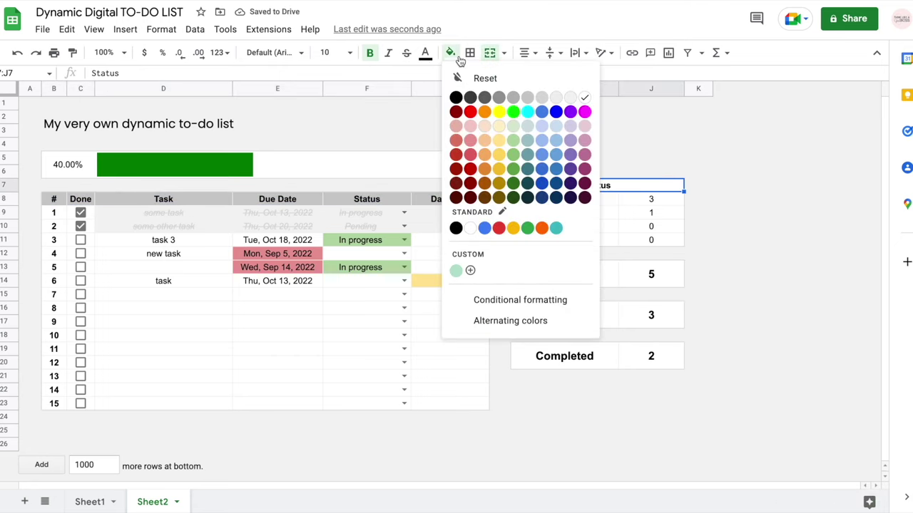
{"action": "left_click", "coordinate": [527, 97]}
{"action": "left_click", "coordinate": [651, 142]}
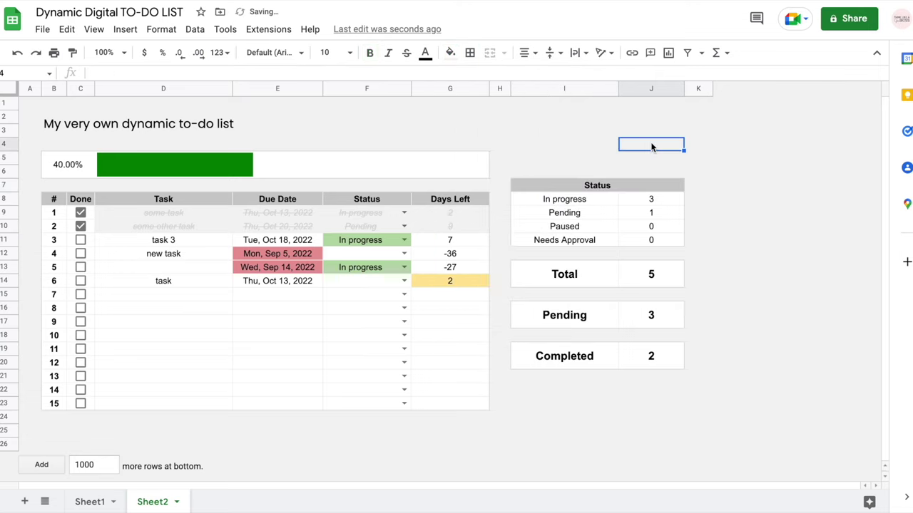
Fill the Completed box light green, the Pending box light yellow and the Total box light blue.
{"action": "left_click_drag", "start_coordinate": [563, 355], "coordinate": [651, 358]}
{"action": "left_click", "coordinate": [449, 53]}
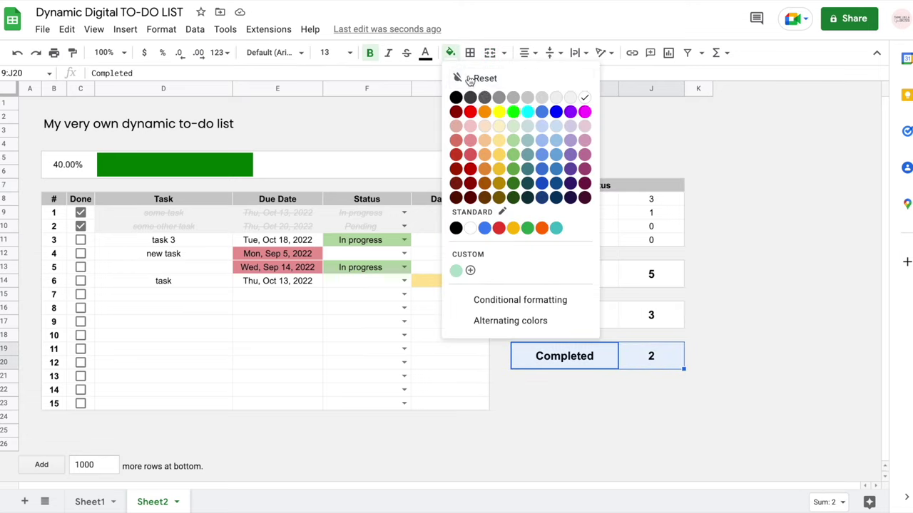
{"action": "left_click", "coordinate": [514, 140]}
{"action": "left_click_drag", "start_coordinate": [563, 315], "coordinate": [651, 318]}
{"action": "left_click", "coordinate": [450, 52]}
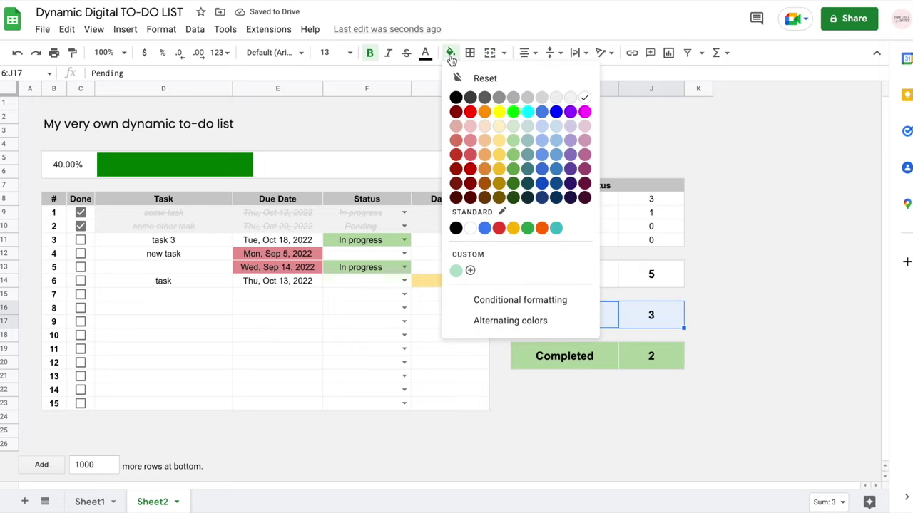
{"action": "left_click", "coordinate": [499, 141]}
{"action": "left_click_drag", "start_coordinate": [564, 273], "coordinate": [637, 275]}
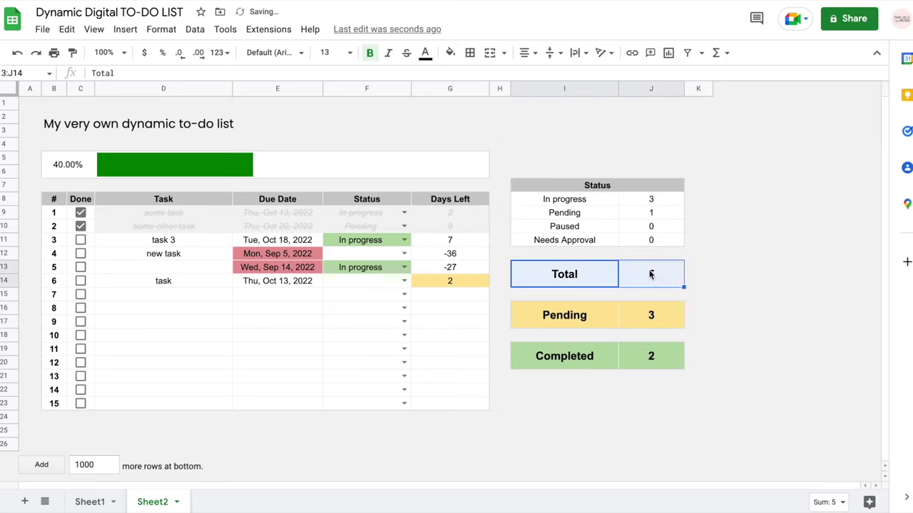
{"action": "left_click", "coordinate": [450, 53]}
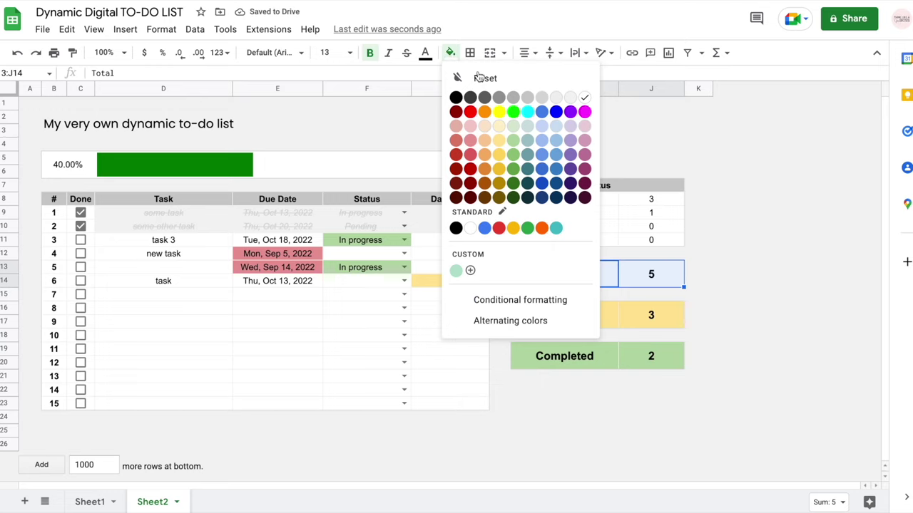
{"action": "left_click", "coordinate": [556, 129]}
Make the completion percentage beside the progress bar bold and reduce it to zero decimal places.
{"action": "left_click", "coordinate": [91, 168]}
{"action": "left_click", "coordinate": [369, 53]}
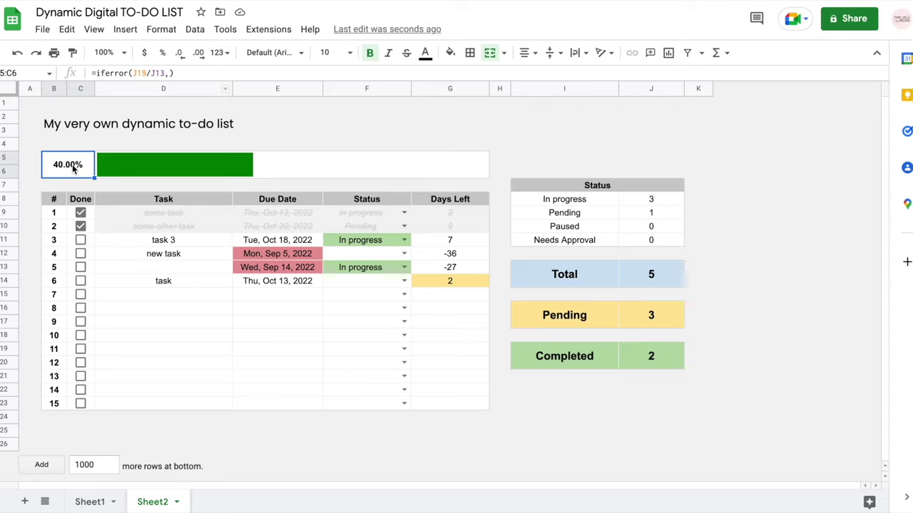
{"action": "left_click", "coordinate": [181, 53]}
{"action": "left_click", "coordinate": [181, 53]}
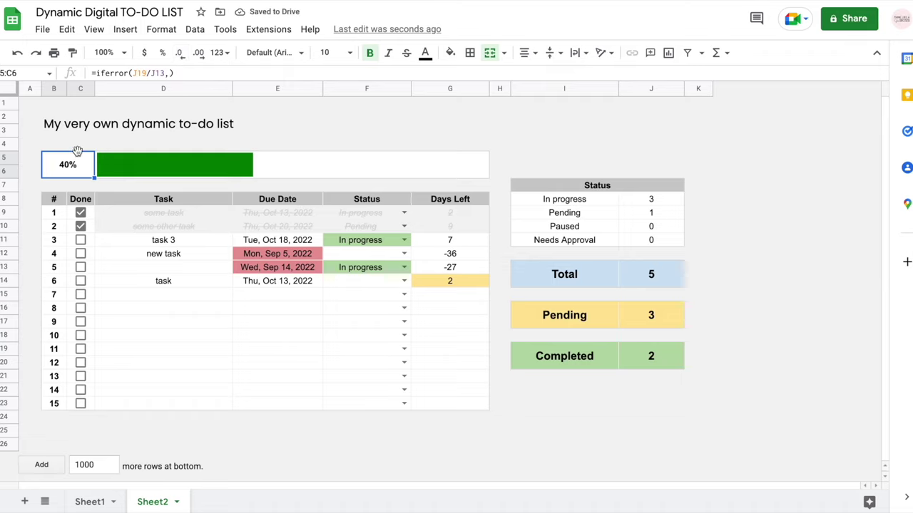
{"action": "left_click", "coordinate": [254, 158]}
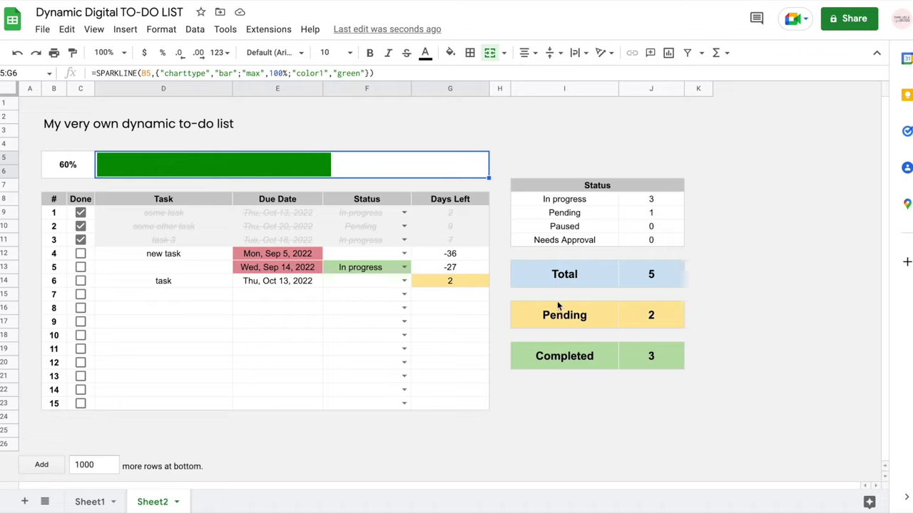
{"action": "left_click", "coordinate": [580, 366]}
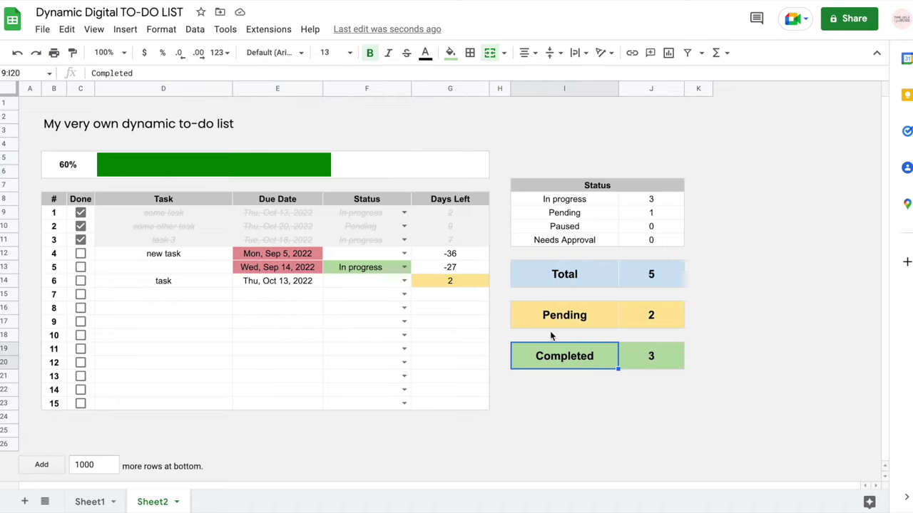
{"action": "left_click", "coordinate": [300, 156]}
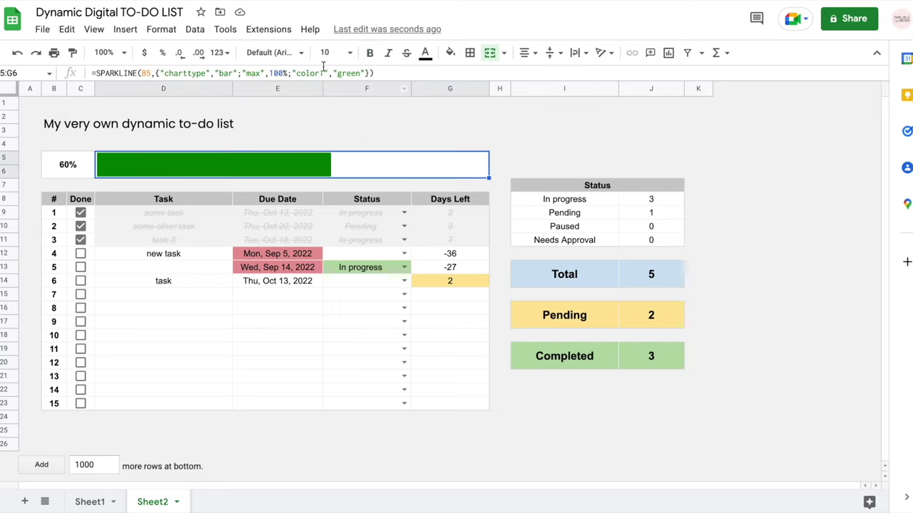
{"action": "left_click_drag", "start_coordinate": [333, 72], "coordinate": [366, 72]}
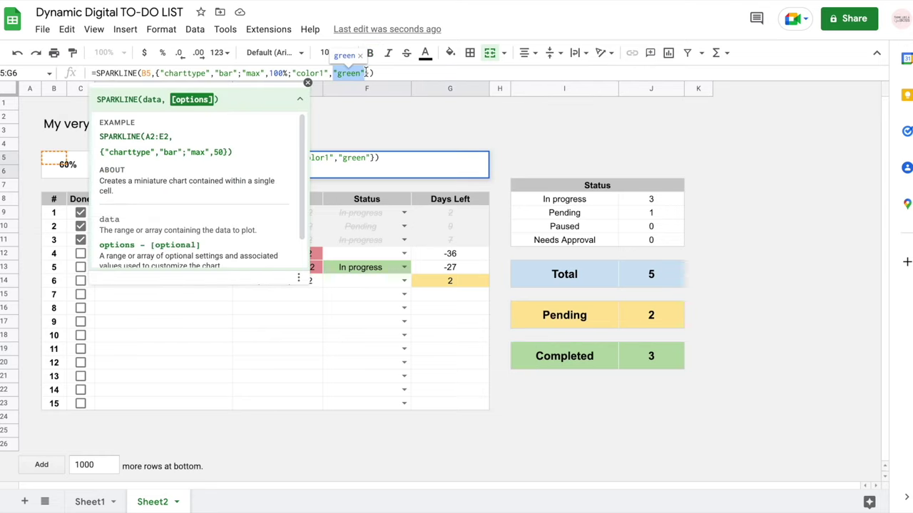
{"action": "key", "text": "Escape"}
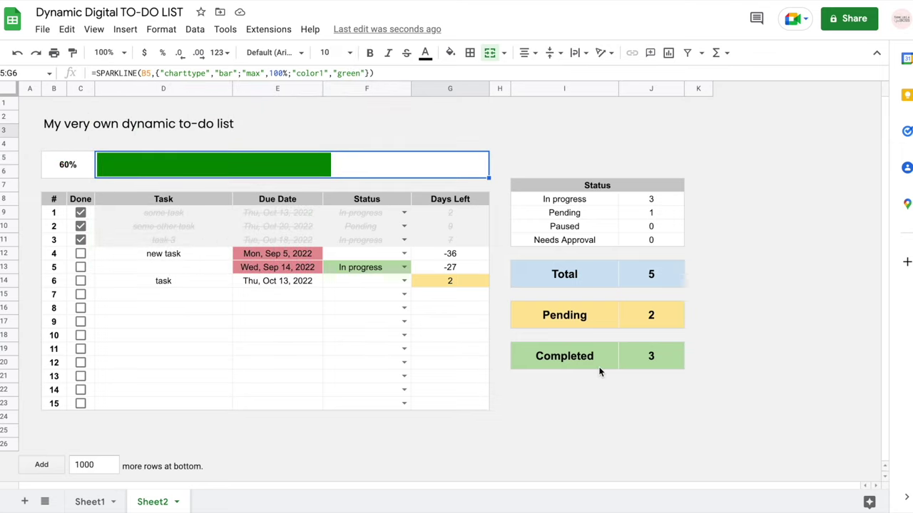
Copy the hex code of the Completed label's green fill color, leaving the fill itself as it is.
{"action": "left_click_drag", "start_coordinate": [589, 362], "coordinate": [648, 363]}
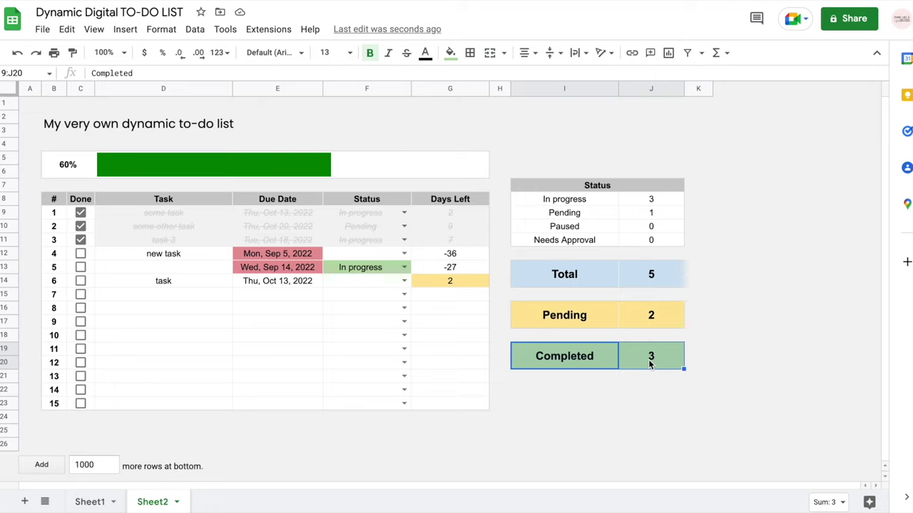
{"action": "left_click", "coordinate": [589, 360]}
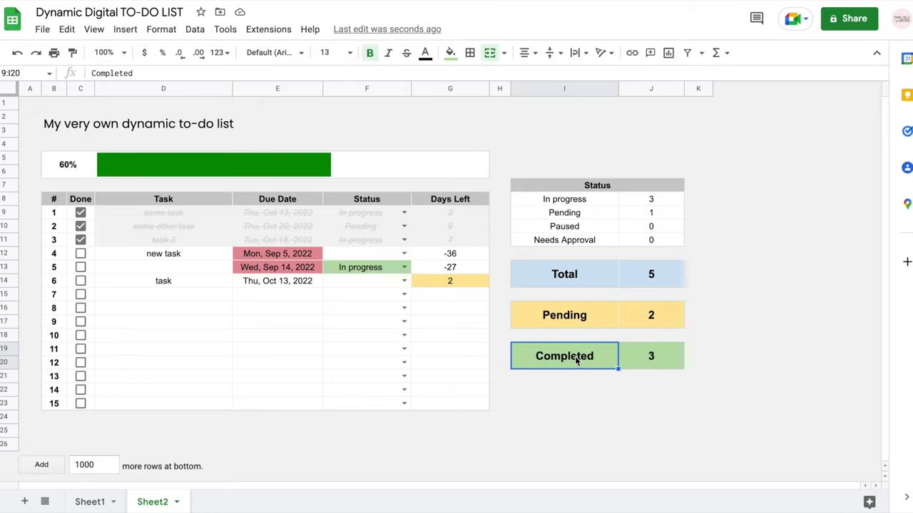
{"action": "left_click", "coordinate": [451, 53]}
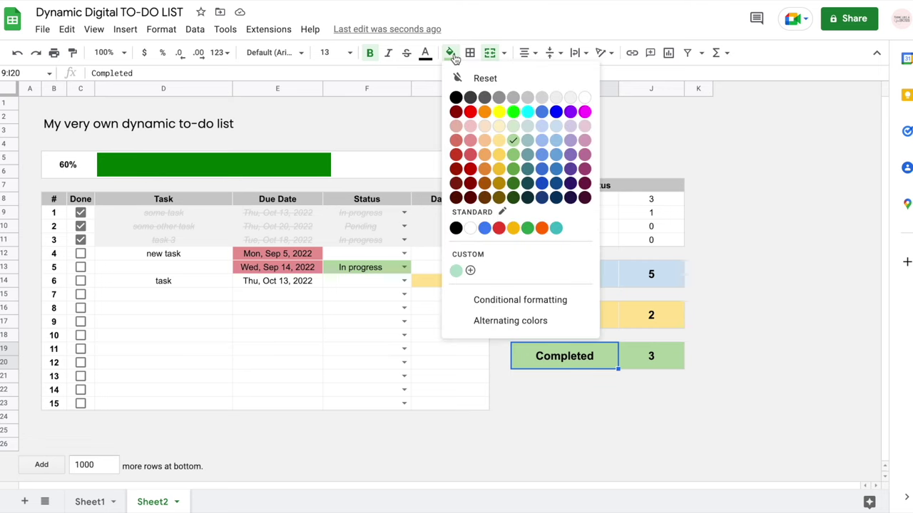
{"action": "left_click", "coordinate": [471, 272]}
{"action": "key", "text": "ctrl+c"}
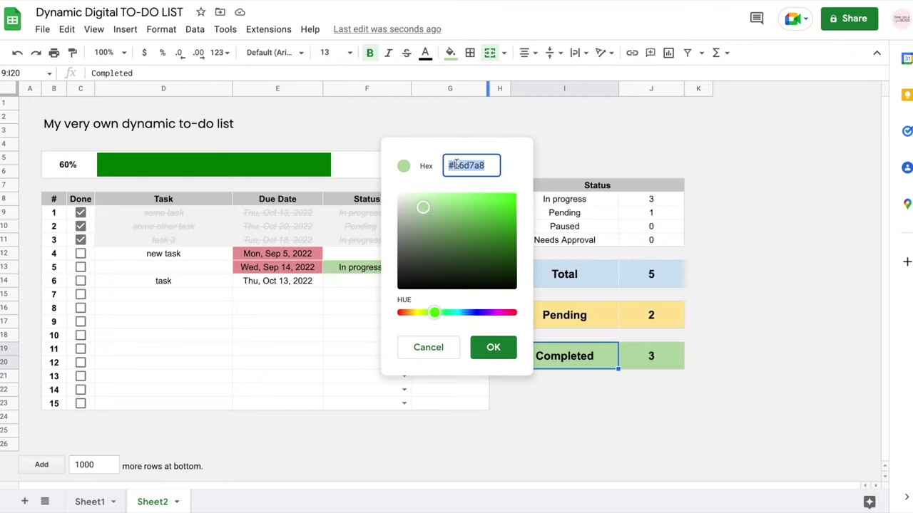
{"action": "left_click", "coordinate": [428, 348]}
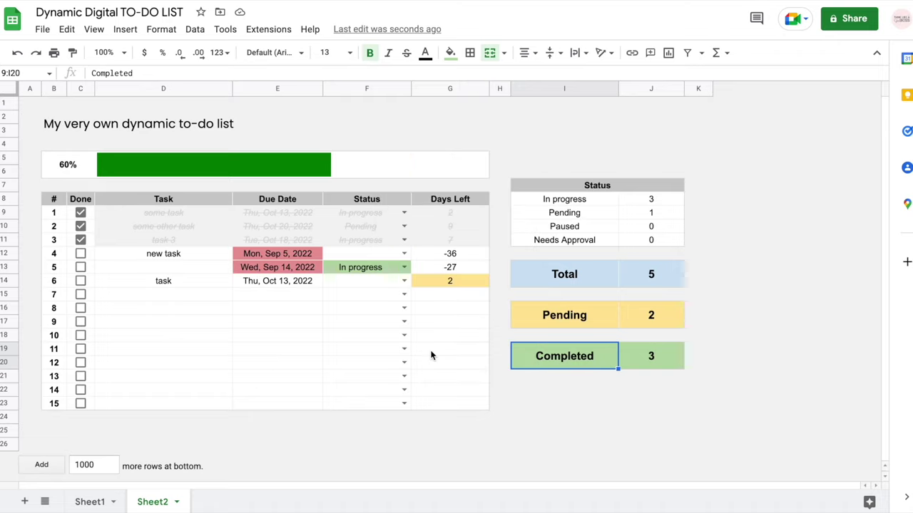
Replace green with the copied hex color #b6d7a8 as color1 in the progress bar's SPARKLINE formula.
{"action": "left_click", "coordinate": [332, 168]}
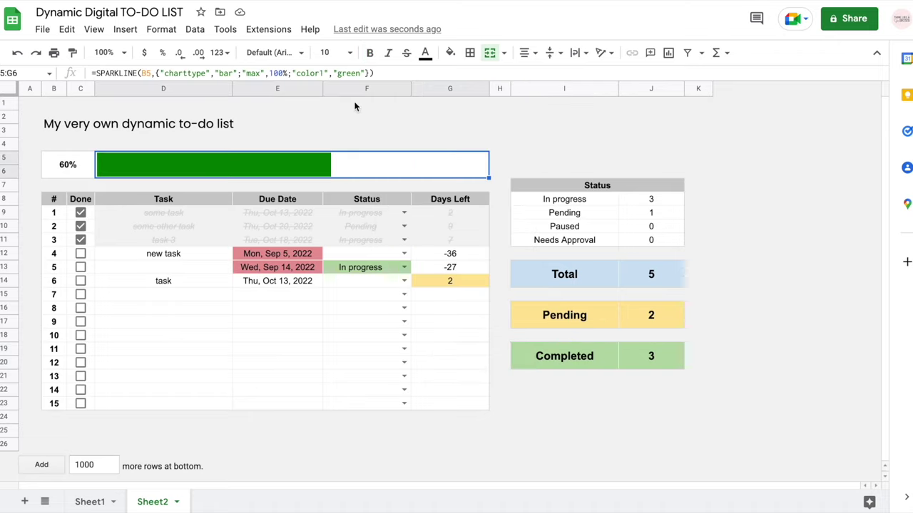
{"action": "left_click", "coordinate": [360, 73]}
{"action": "left_click_drag", "start_coordinate": [360, 72], "coordinate": [338, 73]}
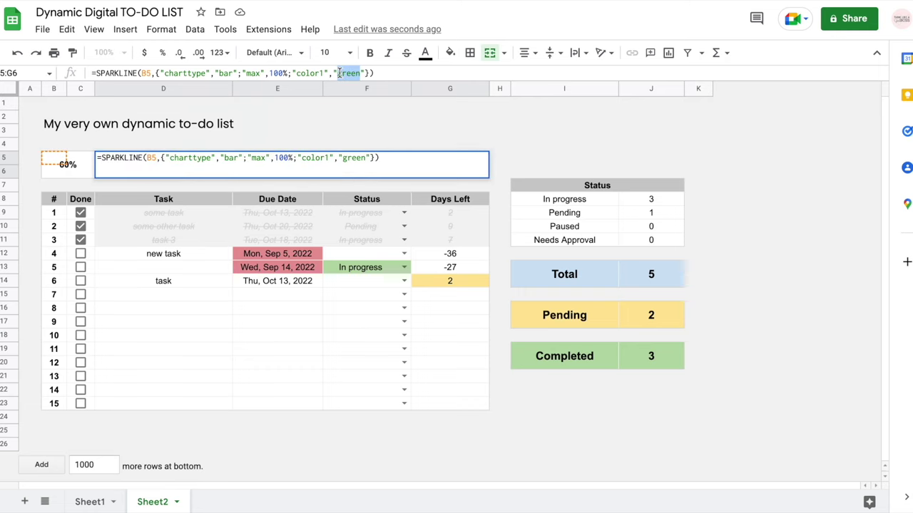
{"action": "key", "text": "ctrl+v"}
{"action": "left_click", "coordinate": [339, 73]}
{"action": "type", "text": "#"}
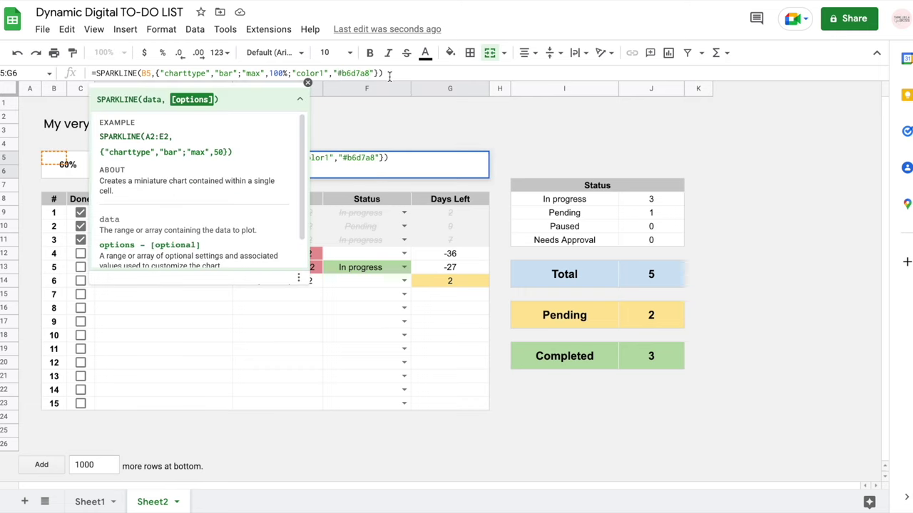
{"action": "key", "text": "Return"}
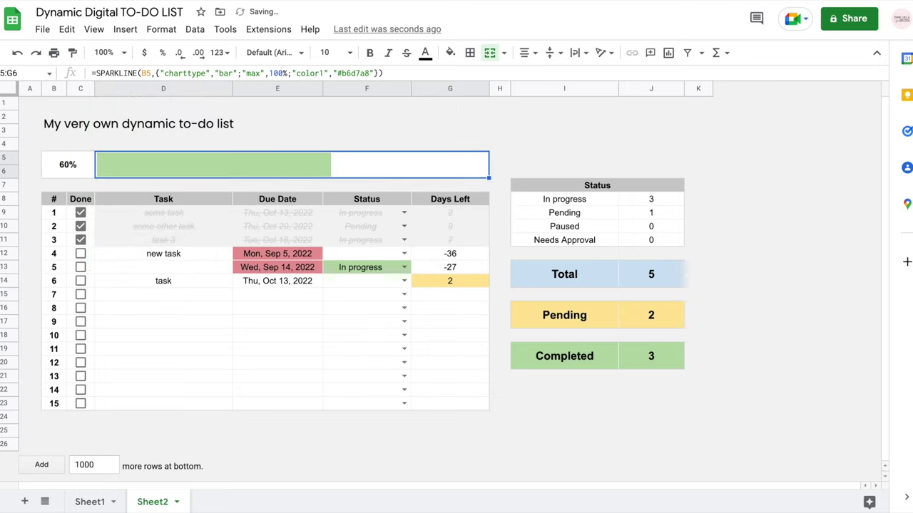
{"action": "left_click", "coordinate": [449, 132]}
Mark task 4 (new task) as done to test the progress bar.
{"action": "left_click", "coordinate": [80, 259]}
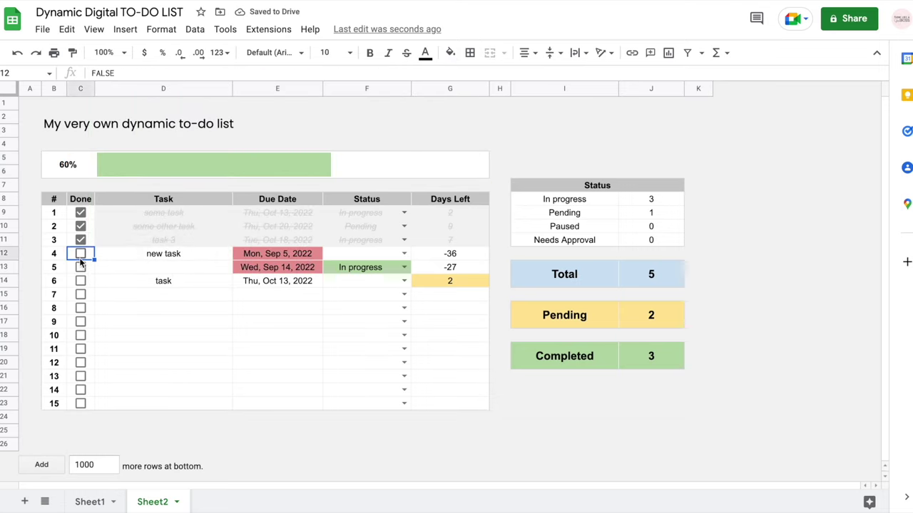
{"action": "left_click", "coordinate": [80, 254]}
{"action": "left_click", "coordinate": [389, 159]}
Fill empty cell I3 with a green one shade darker than the progress bar and copy that fill's hex code.
{"action": "left_click", "coordinate": [555, 127]}
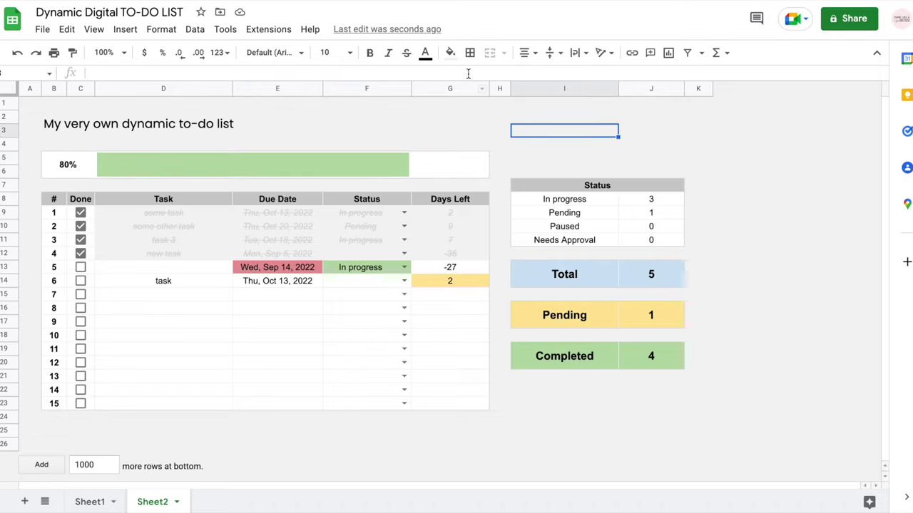
{"action": "left_click", "coordinate": [450, 52]}
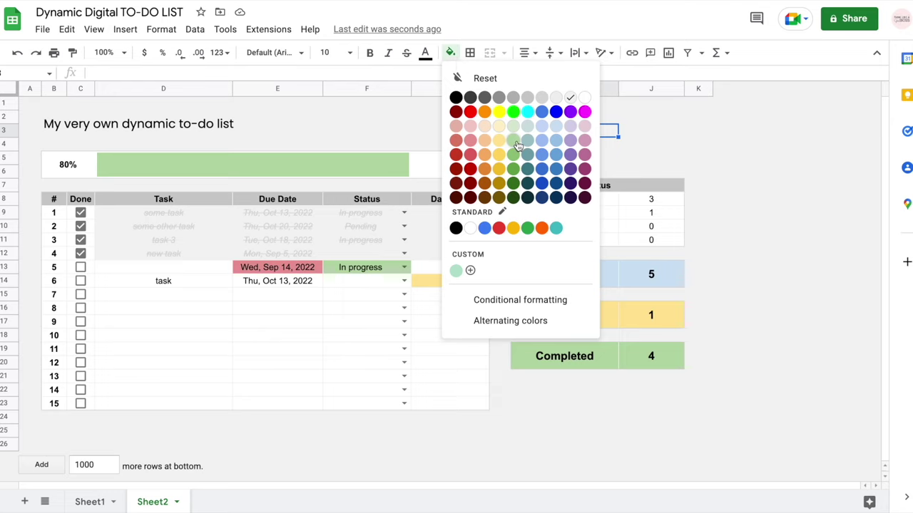
{"action": "left_click", "coordinate": [517, 143]}
{"action": "left_click", "coordinate": [449, 52]}
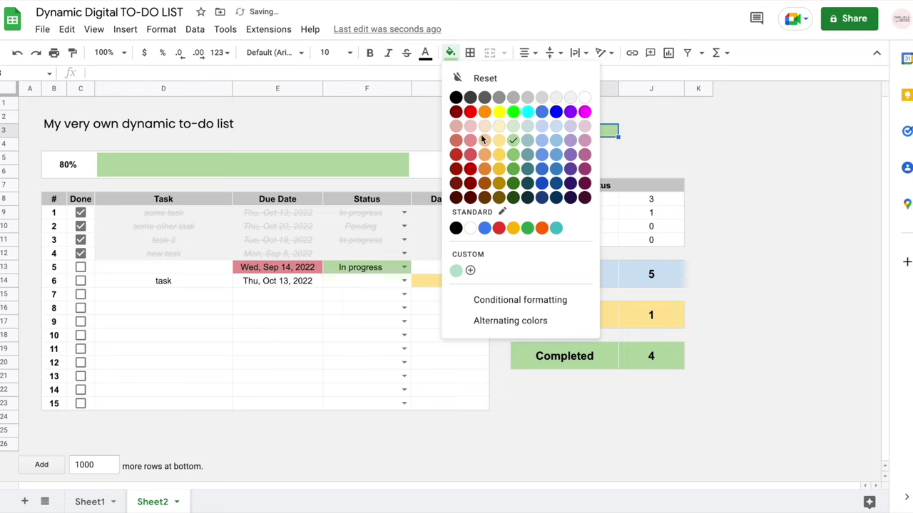
{"action": "left_click", "coordinate": [513, 155]}
{"action": "left_click", "coordinate": [450, 52]}
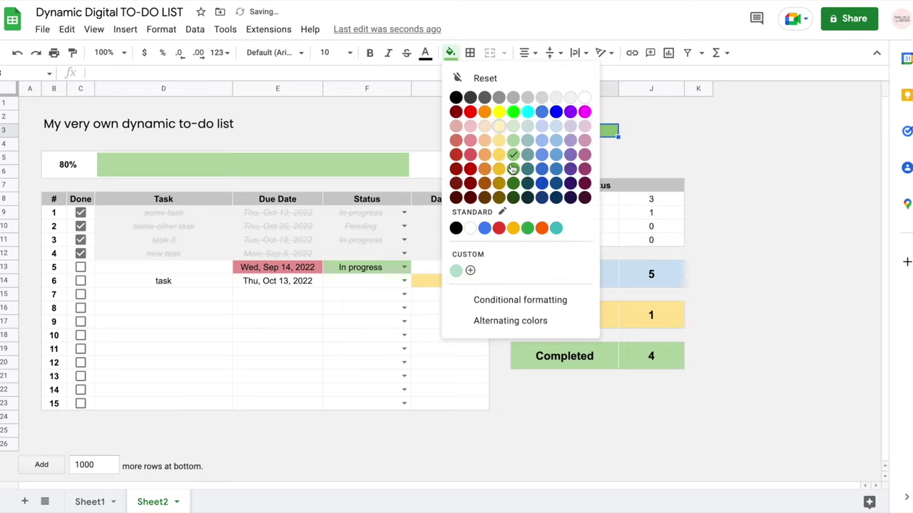
{"action": "left_click", "coordinate": [470, 273]}
{"action": "key", "text": "ctrl+c"}
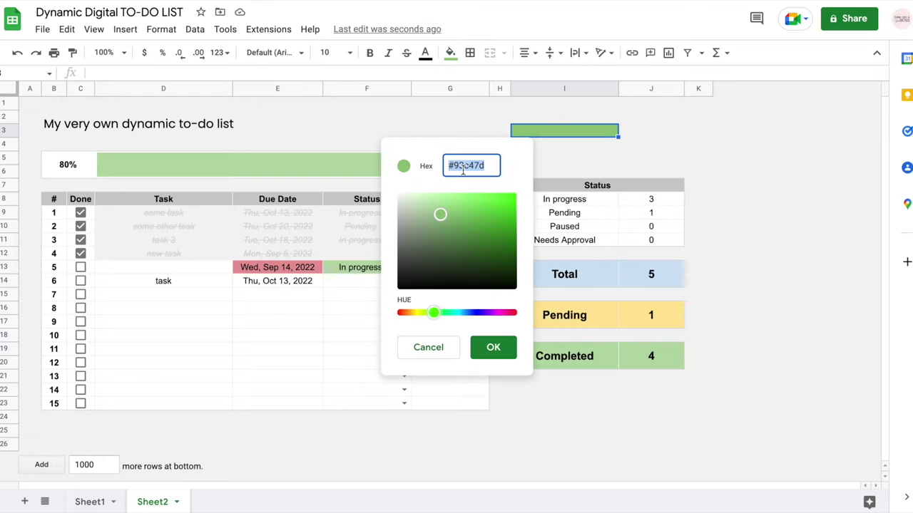
{"action": "left_click", "coordinate": [429, 347]}
Change color1 in the progress bar's SPARKLINE formula to the copied darker green, #93c47d.
{"action": "left_click", "coordinate": [432, 176]}
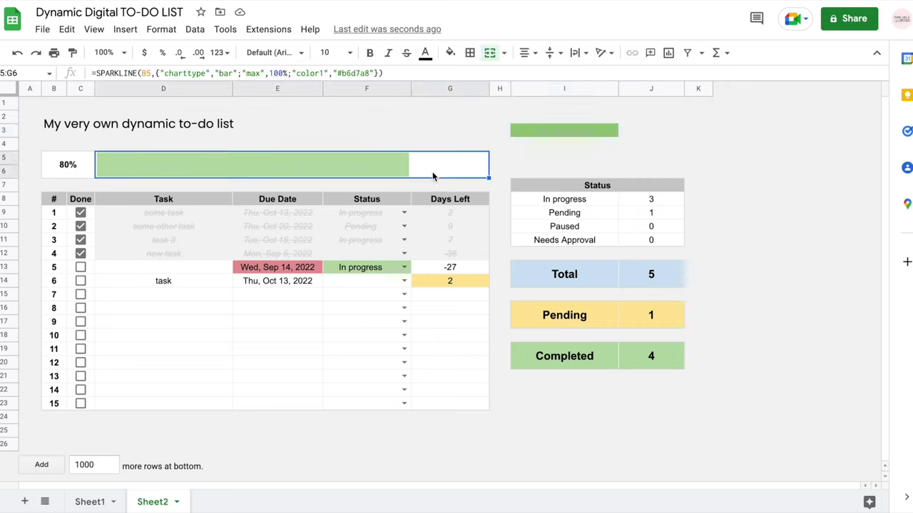
{"action": "left_click", "coordinate": [369, 73]}
{"action": "left_click_drag", "start_coordinate": [369, 73], "coordinate": [340, 74]}
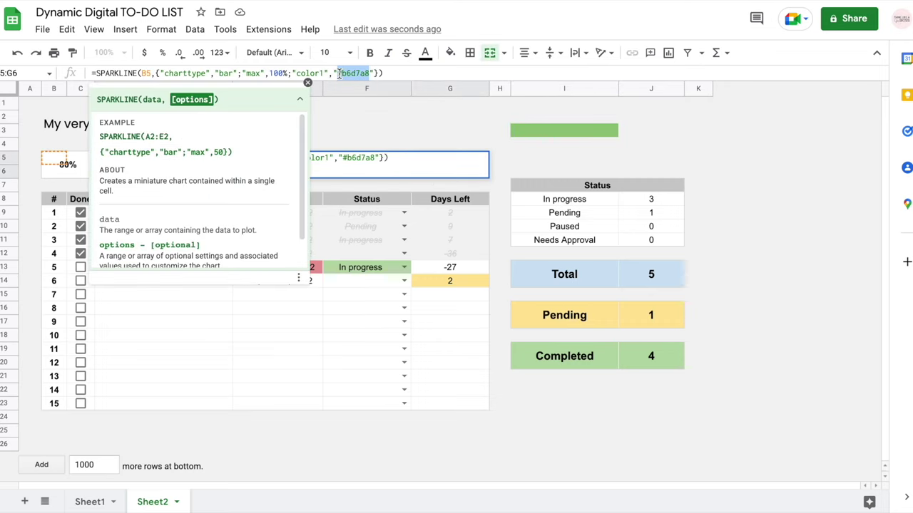
{"action": "key", "text": "ctrl+v"}
{"action": "key", "text": "Return"}
{"action": "left_click", "coordinate": [426, 123]}
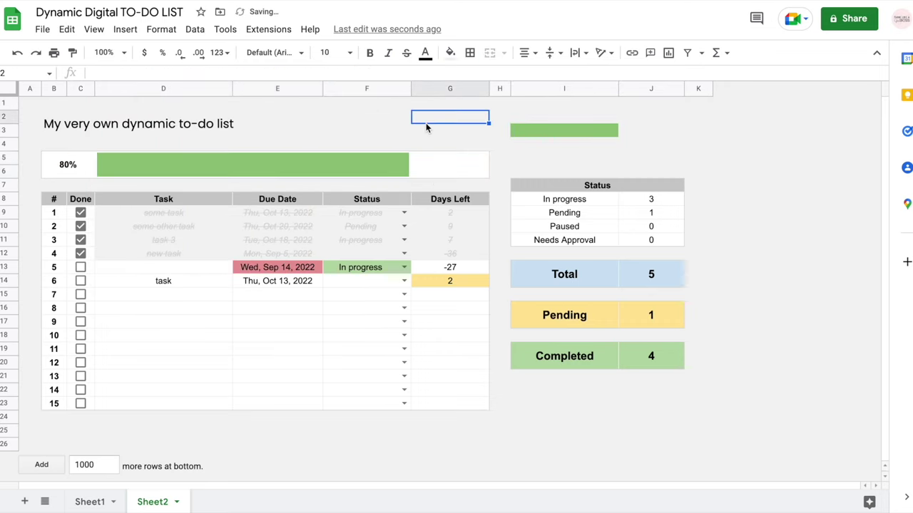
Restore the light gray background fill of the sample cell I3.
{"action": "left_click", "coordinate": [537, 135]}
{"action": "left_click", "coordinate": [450, 52]}
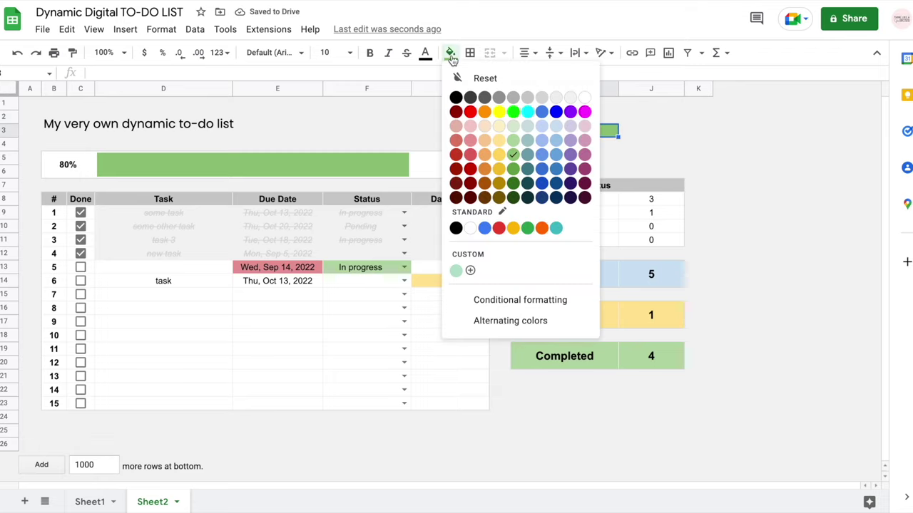
{"action": "left_click", "coordinate": [574, 104]}
{"action": "left_click", "coordinate": [677, 132]}
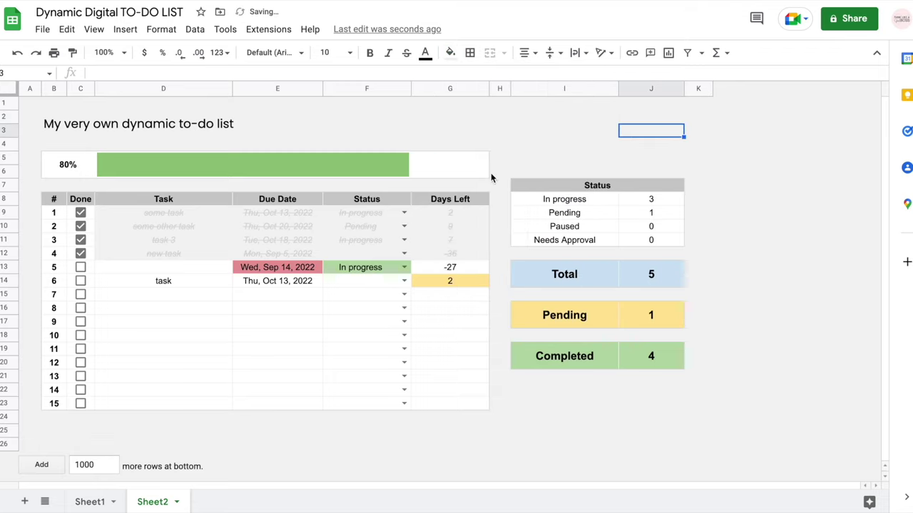
Merge the title cells across B2:F3 and make the to-do list title bold.
{"action": "left_click_drag", "start_coordinate": [107, 126], "coordinate": [399, 126]}
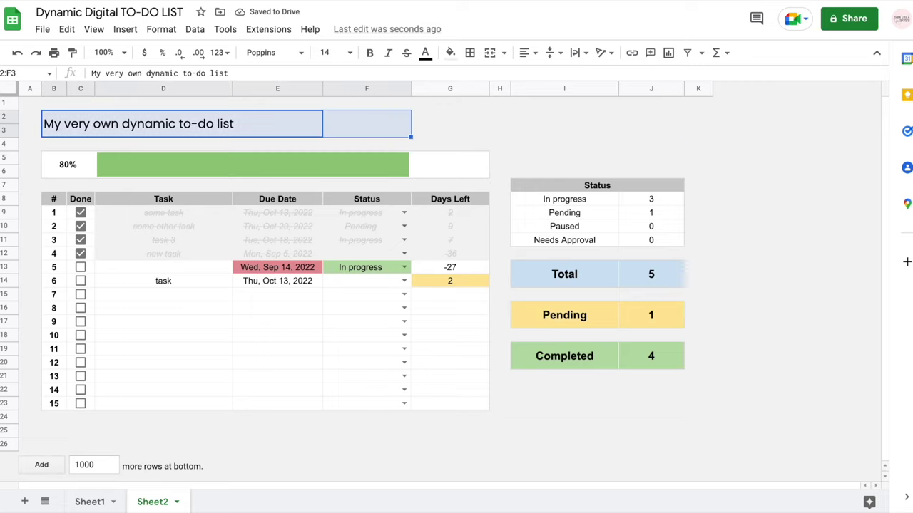
{"action": "left_click", "coordinate": [489, 52]}
{"action": "left_click", "coordinate": [368, 54]}
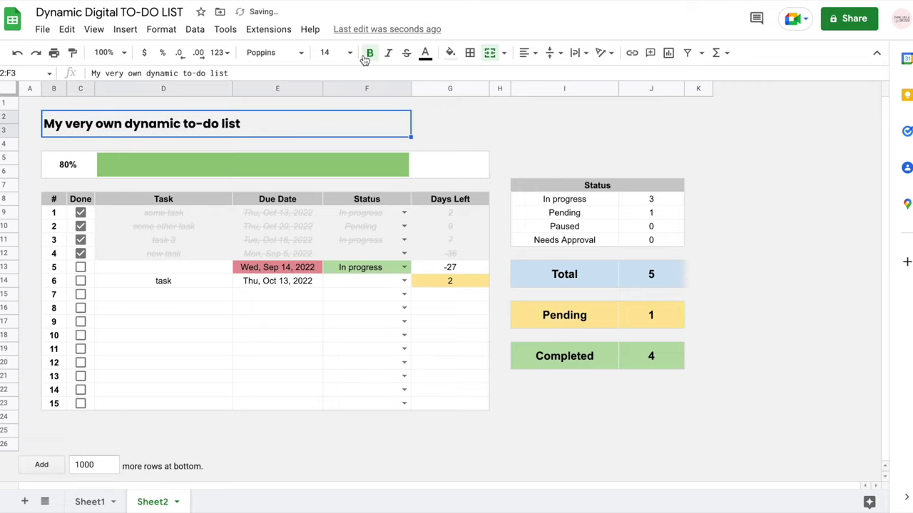
{"action": "left_click", "coordinate": [482, 132]}
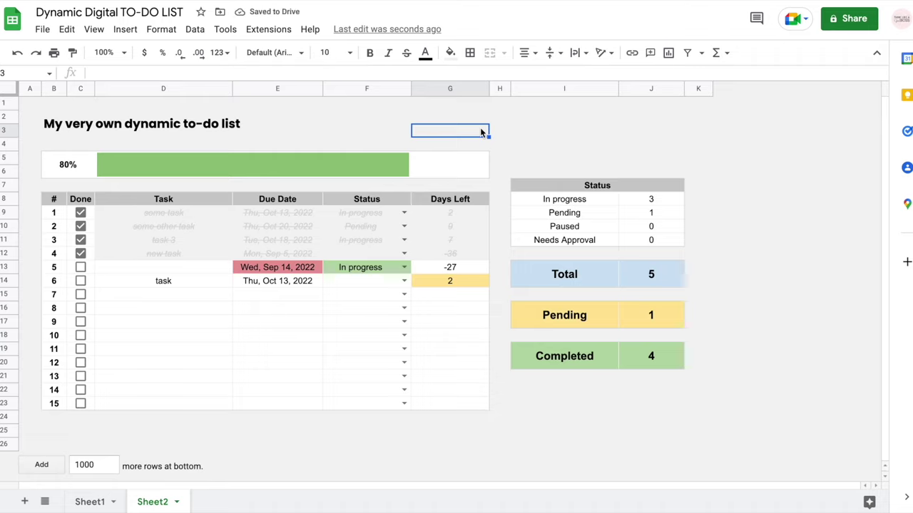
Briefly tick tasks 5 and 6, and clear the Done checkboxes of all six tasks to test the progress bar.
{"action": "left_click", "coordinate": [81, 268]}
{"action": "left_click", "coordinate": [80, 281]}
{"action": "left_click", "coordinate": [81, 283]}
{"action": "left_click", "coordinate": [80, 268]}
{"action": "left_click", "coordinate": [79, 255]}
{"action": "left_click", "coordinate": [80, 241]}
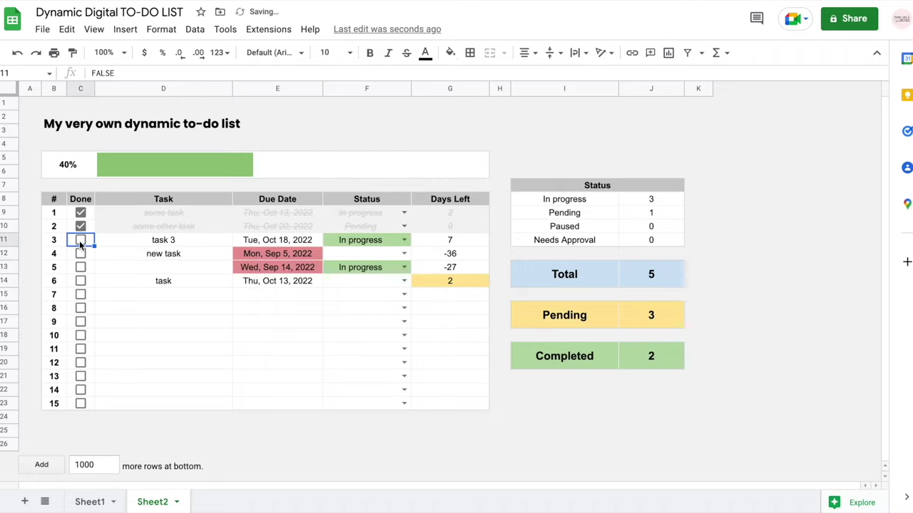
{"action": "left_click", "coordinate": [81, 226]}
{"action": "left_click", "coordinate": [81, 213]}
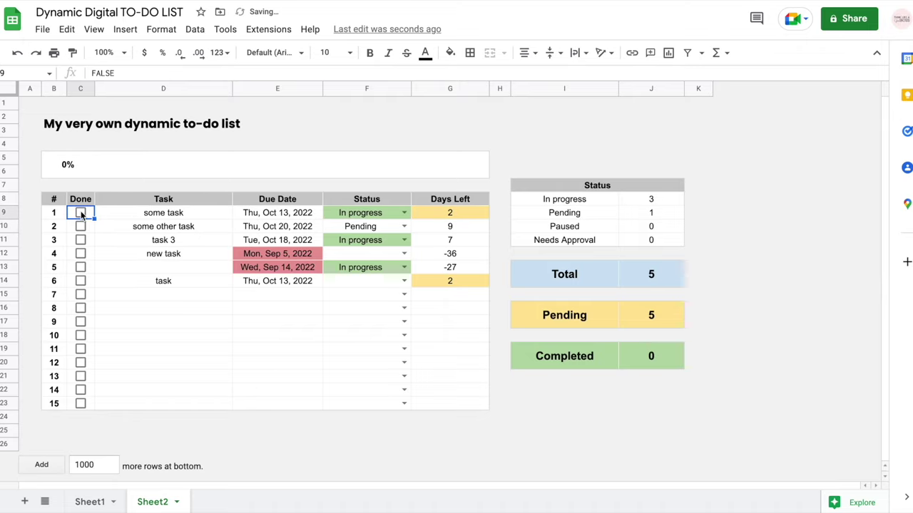
Mark tasks 1 through 5 as done one after another to test the progress bar and summary boxes.
{"action": "left_click", "coordinate": [81, 213]}
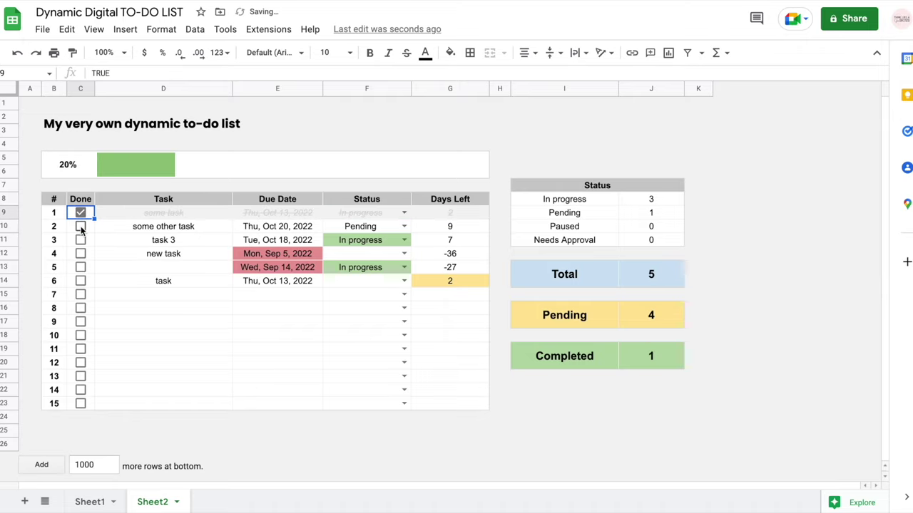
{"action": "left_click", "coordinate": [81, 226]}
{"action": "left_click", "coordinate": [80, 240]}
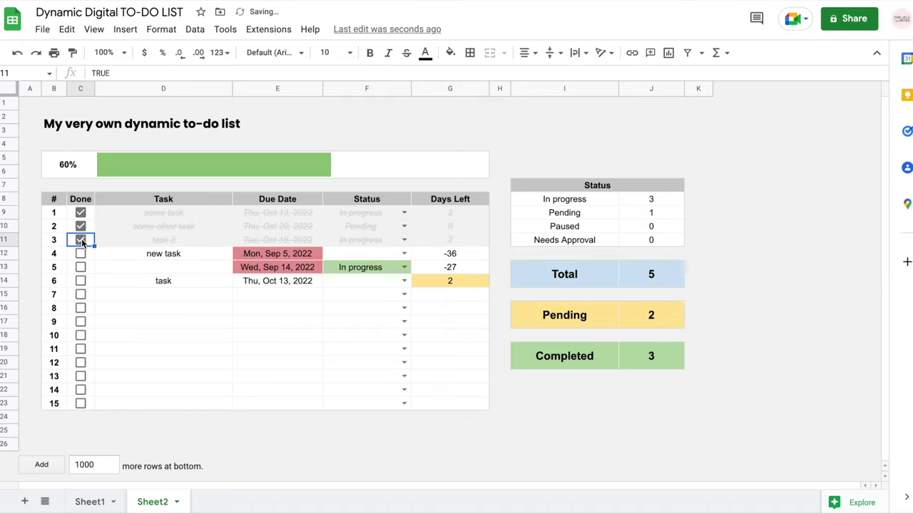
{"action": "left_click", "coordinate": [82, 254]}
{"action": "left_click", "coordinate": [81, 268]}
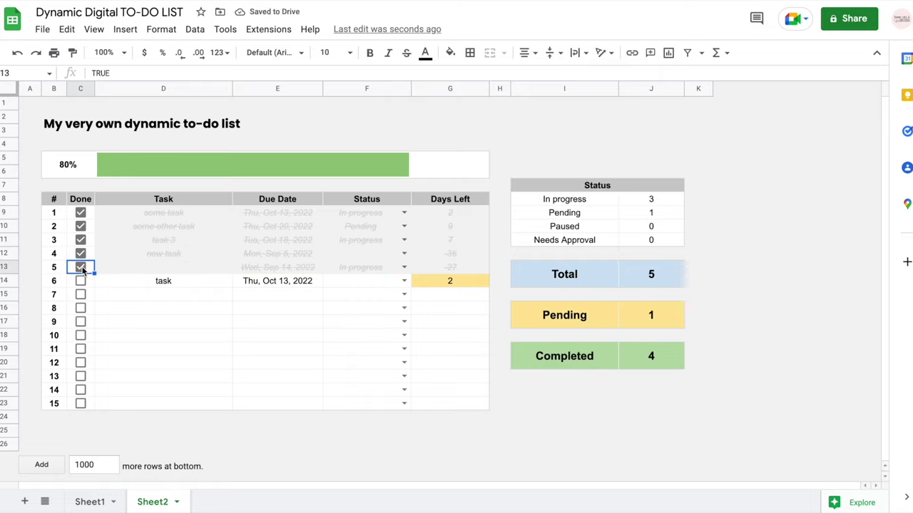
Clear the Done checkboxes of tasks 5, 4 and 3.
{"action": "left_click", "coordinate": [81, 268]}
{"action": "left_click", "coordinate": [81, 256]}
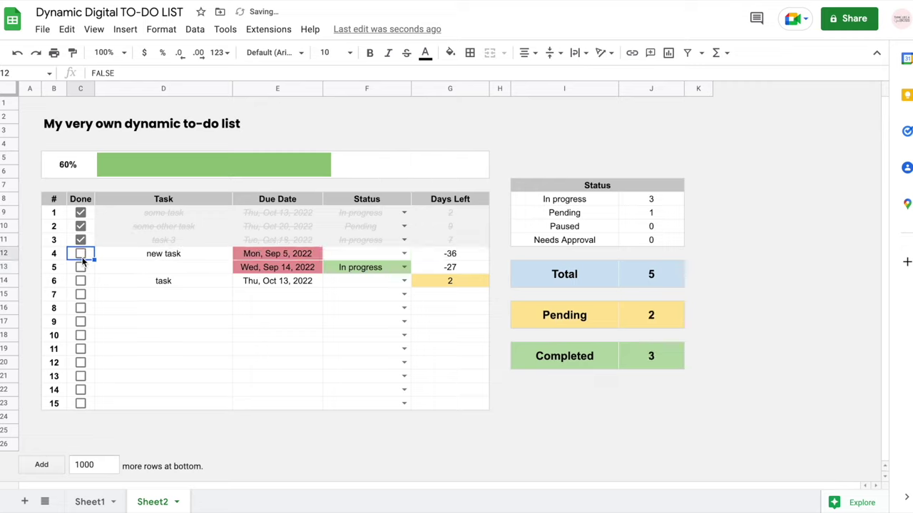
{"action": "left_click", "coordinate": [82, 241]}
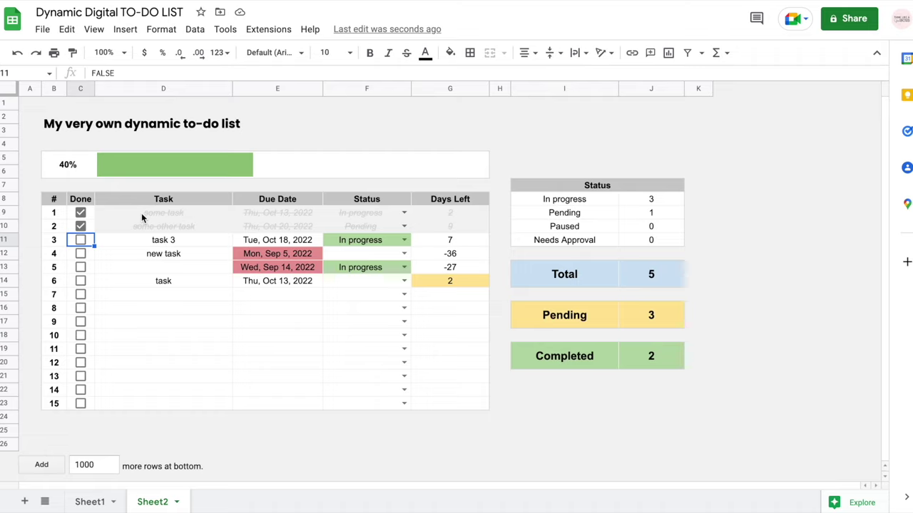
Review the existing conditional formatting rules for D9:G23, opening each rule's settings and leaving them as they are.
{"action": "left_click_drag", "start_coordinate": [142, 213], "coordinate": [447, 407]}
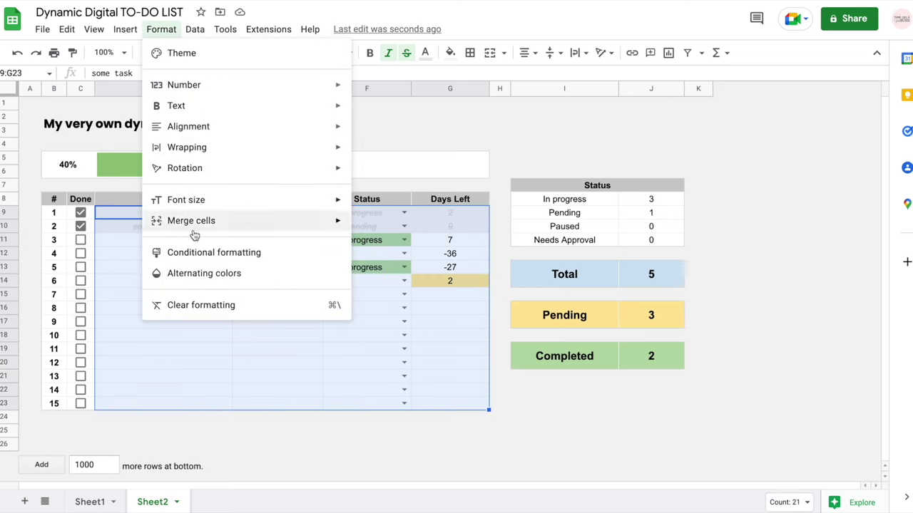
{"action": "left_click", "coordinate": [200, 254]}
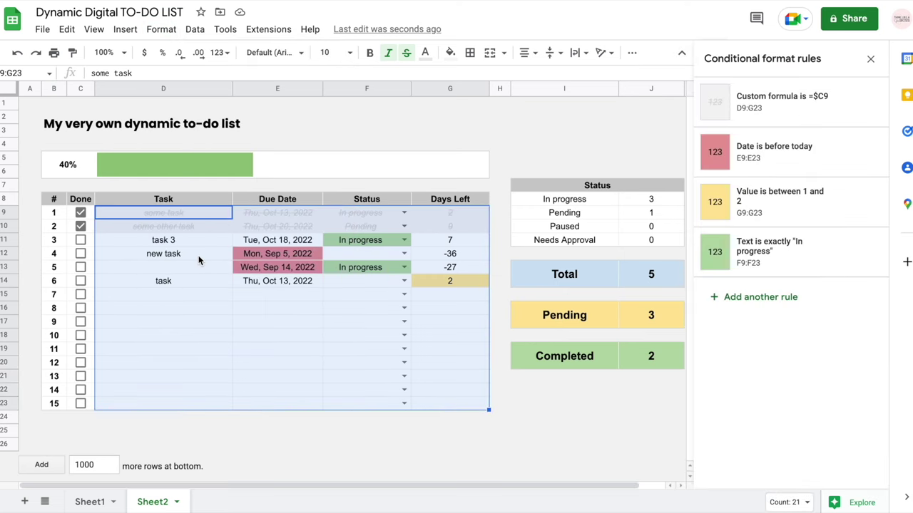
{"action": "left_click", "coordinate": [779, 109]}
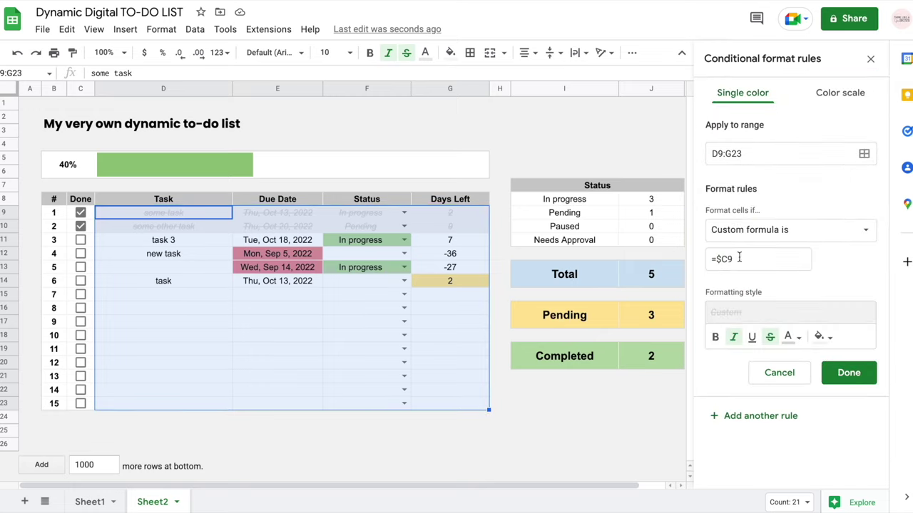
{"action": "left_click", "coordinate": [777, 373]}
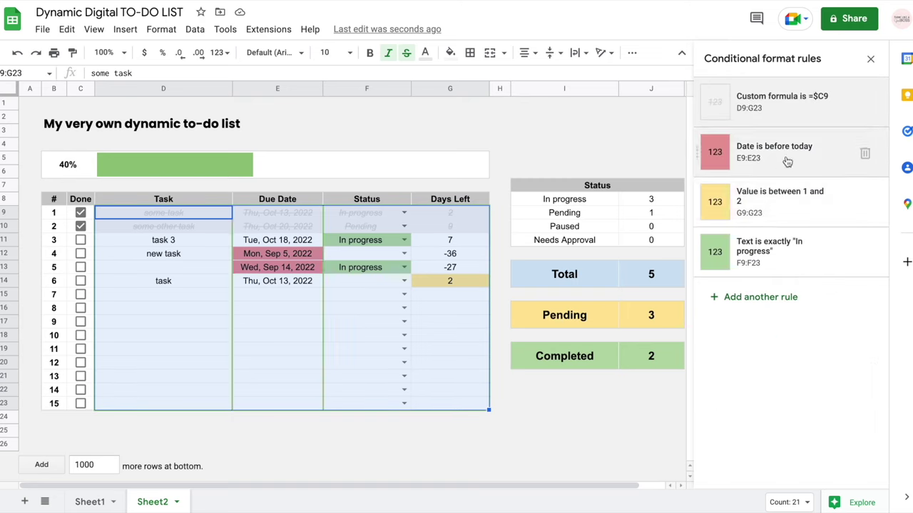
{"action": "left_click", "coordinate": [785, 151]}
{"action": "left_click", "coordinate": [777, 361]}
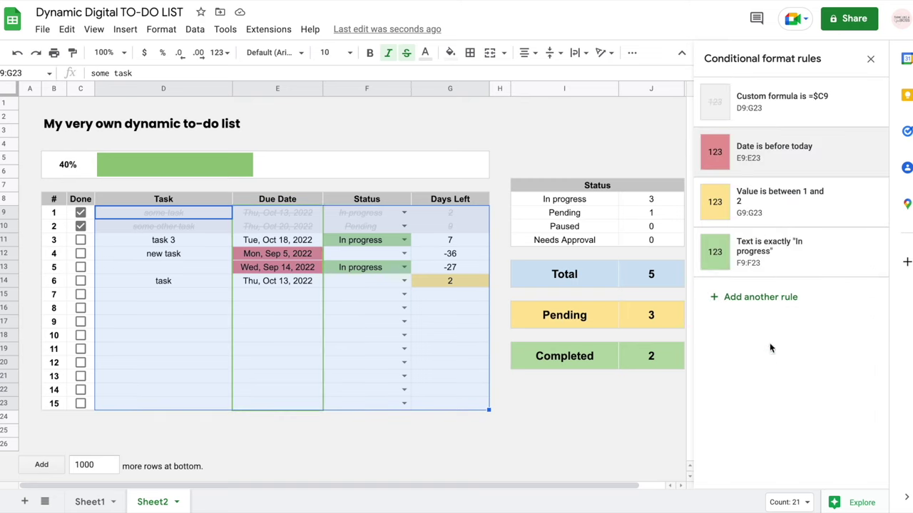
{"action": "left_click", "coordinate": [766, 301]}
{"action": "left_click", "coordinate": [764, 408]}
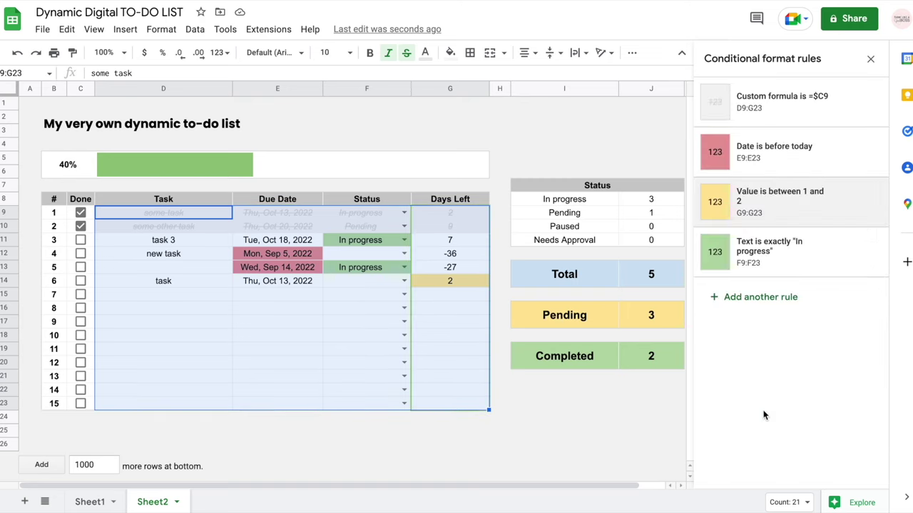
{"action": "left_click", "coordinate": [767, 252]}
{"action": "left_click", "coordinate": [777, 373]}
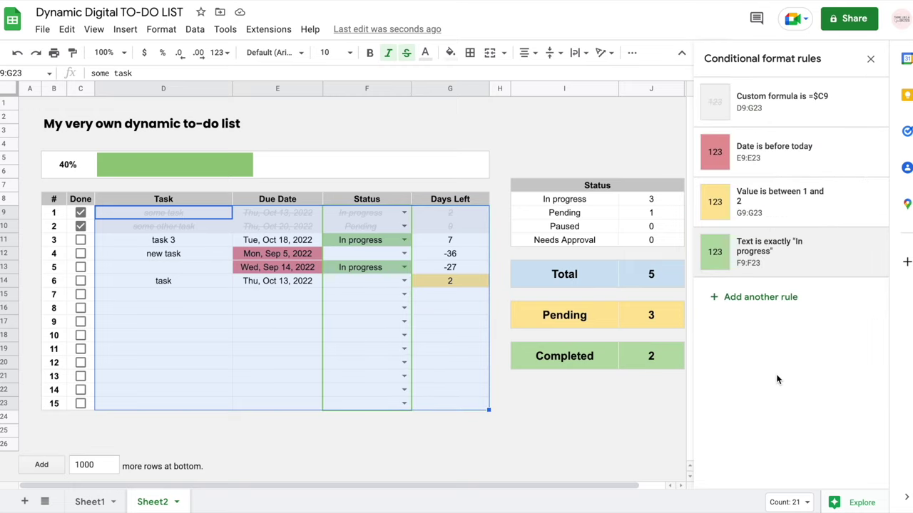
{"action": "left_click", "coordinate": [869, 58]}
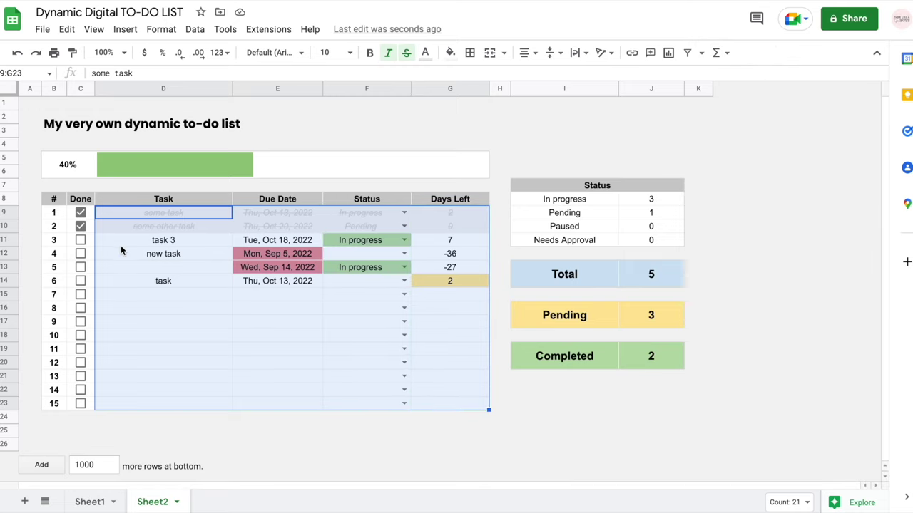
Mark task 3 as done.
{"action": "left_click", "coordinate": [82, 241]}
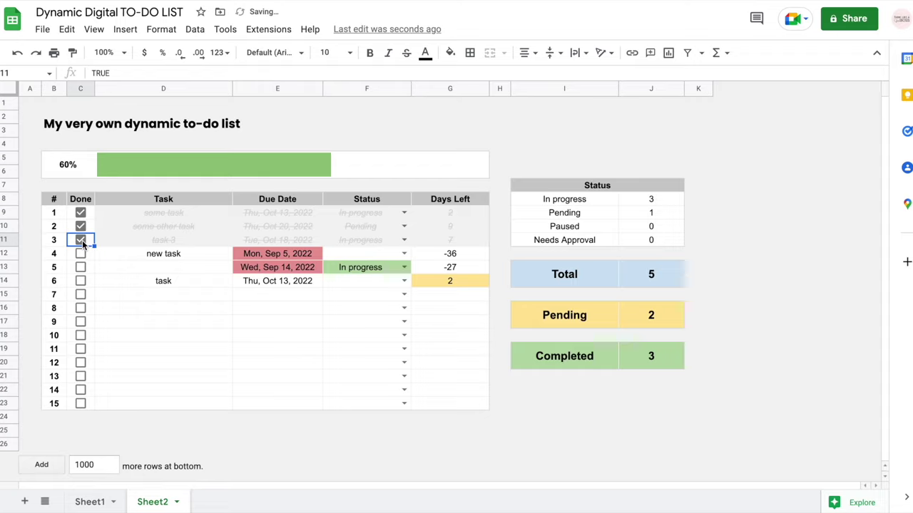